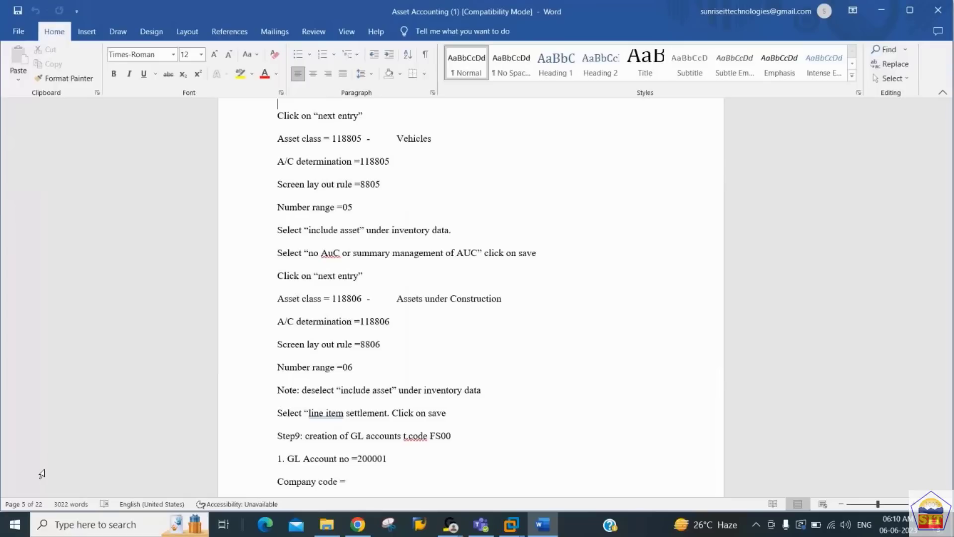
Examine the Step 9 notes on creating the first GL account with transaction code FS00
key("Down")
key("Down")
key("Down")
key("Down")
key("Down")
key("Down")
key("Down")
key("Down")
key("Down")
key("Down")
key("Down")
key("Down")
key("Down")
key("Down")
key("Down")
key("Down")
key("Down")
key("Down")
key("Down")
key("Down")
key("Down")
key("Down")
key("Down")
key("Down")
key("Down")
key("Down")
key("Down")
key("Down")
key("Down")
key("Down")
key("Down")
key("Down")
key("Down")
key("Up")
key("Up")
key("Up")
key("Up")
key("Up")
key("Up")
key("Up")
key("Up")
key("Up")
key("Up")
key("Up")
key("Up")
key("Up")
key("Up")
key("Up")
key("Up")
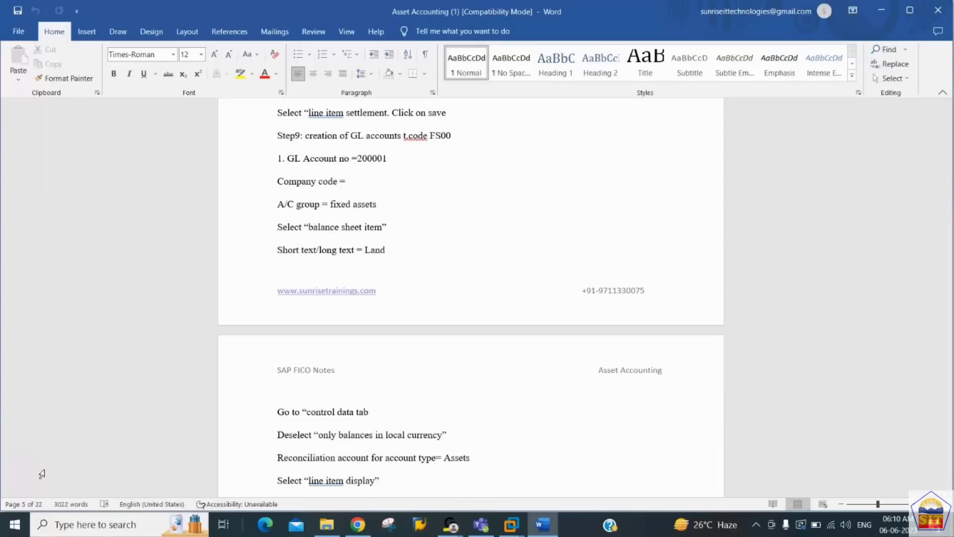
Enlarge the notes and read the control data and field status settings for the Land GL account
left_click_drag(878, 504, 885, 505)
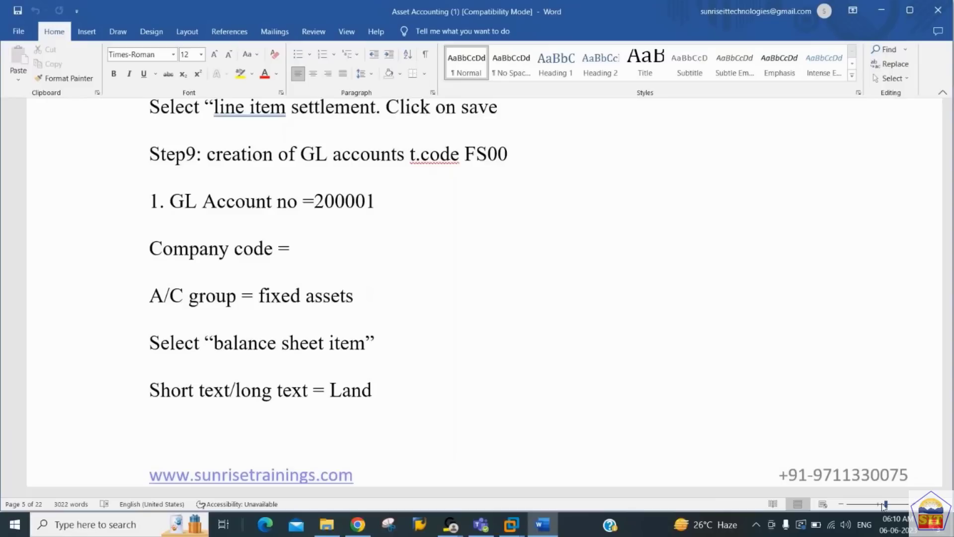
key("Down")
key("Down")
key("Down")
key("Down")
key("Down")
key("Down")
key("Down")
key("Down")
key("Down")
key("Down")
key("Down")
key("Down")
key("Down")
key("Down")
key("Down")
key("Down")
key("Down")
key("Down")
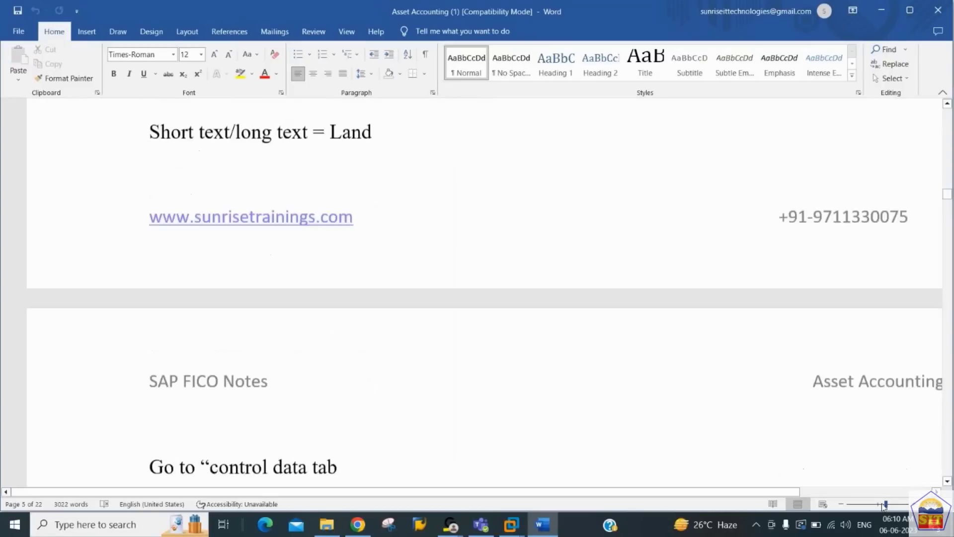
key("Down")
key("Down")
key("Down")
key("Down")
key("Down")
key("Down")
key("Down")
key("Down")
key("Down")
key("Down")
key("Down")
key("Down")
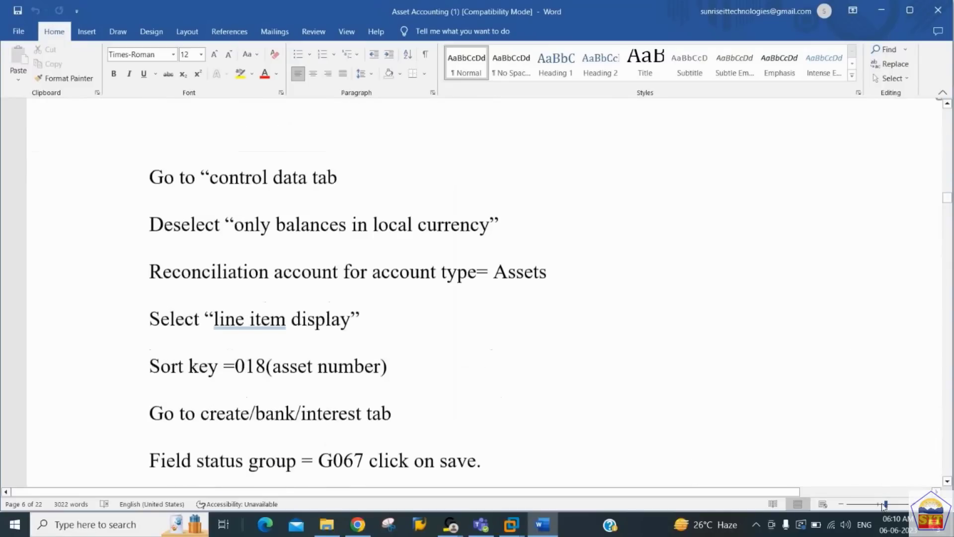
Read the notes on creating the second and third GL accounts with a template
key("Up")
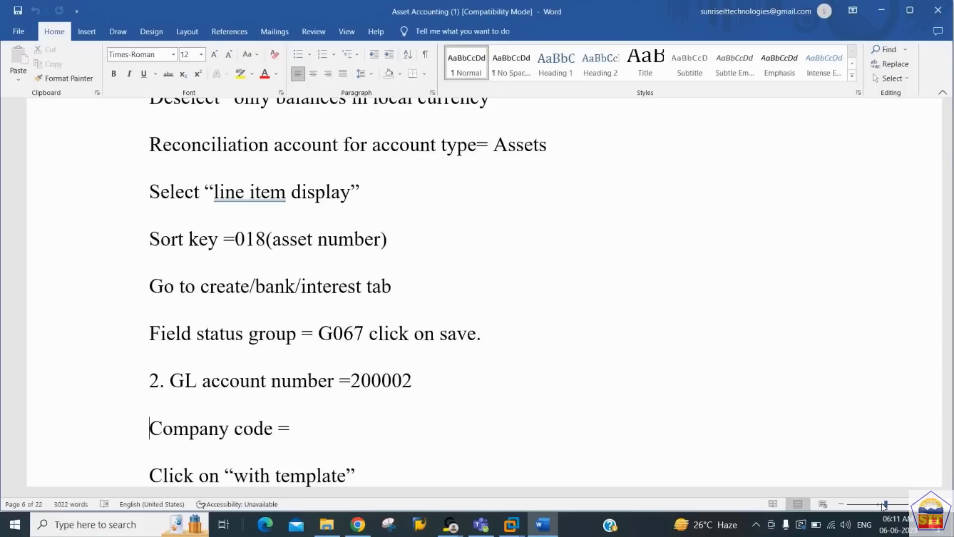
key("Up")
key("Up")
key("Up")
key("Down")
key("Down")
key("Down")
key("Down")
key("Down")
key("Down")
key("Down")
key("Down")
key("Down")
key("Down")
key("Down")
key("Down")
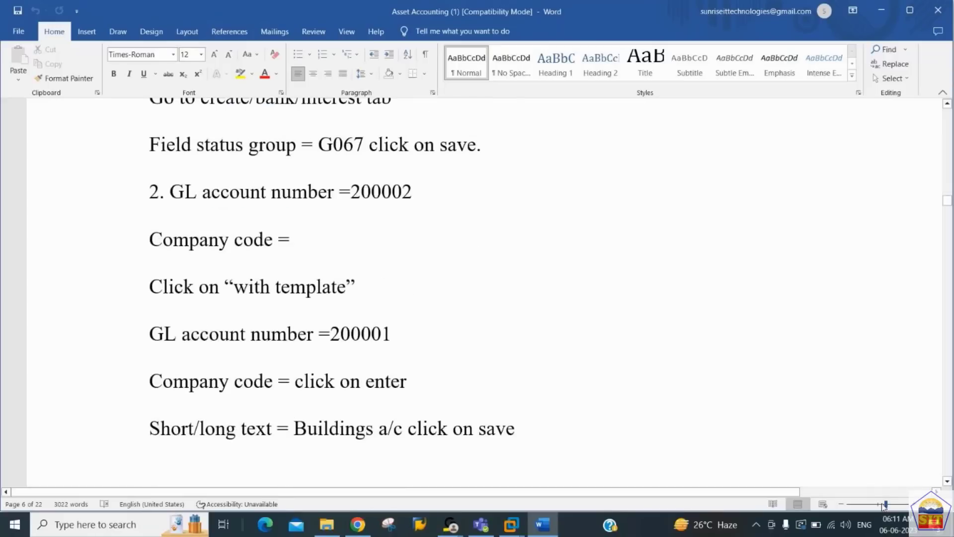
type("3. GL account number =200003 Company code = Click on \"with template\"")
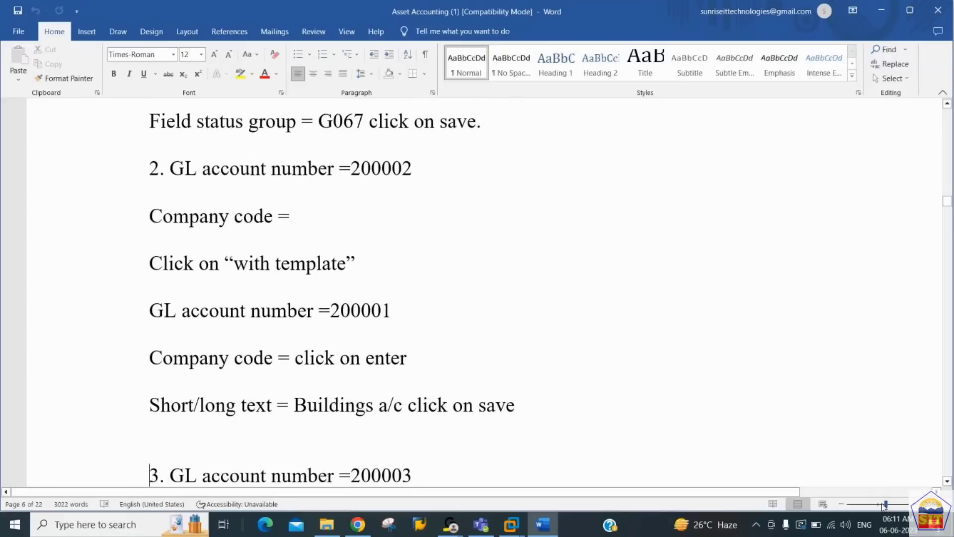
type("GL account number =200001")
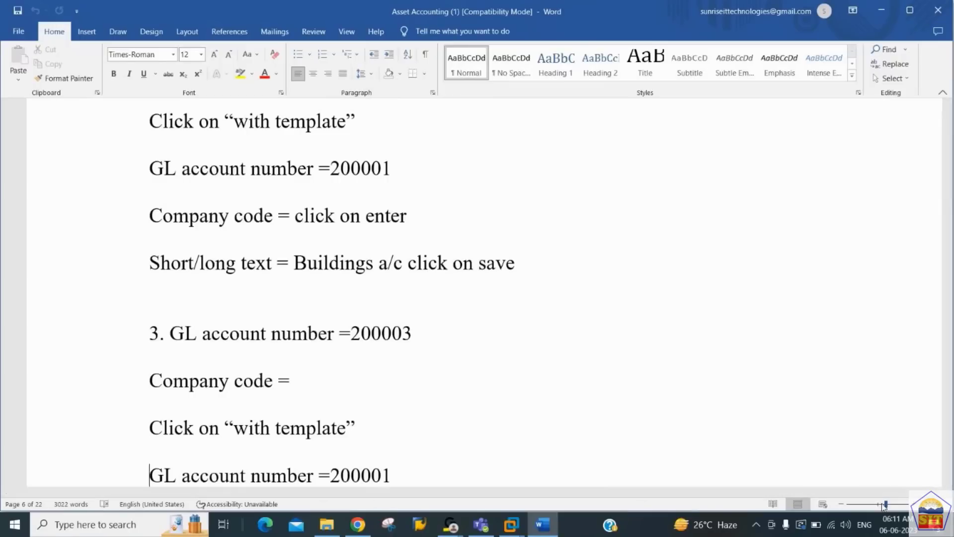
Review the notes for the first GL account again, back to the Step 9 heading
key("Up")
key("Up")
key("Up")
key("Up")
key("Up")
key("Up")
key("Up")
key("Up")
key("Up")
key("Up")
key("Up")
key("Up")
key("Up")
key("Up")
key("Up")
key("Up")
key("Up")
key("Up")
key("Up")
key("Up")
key("Up")
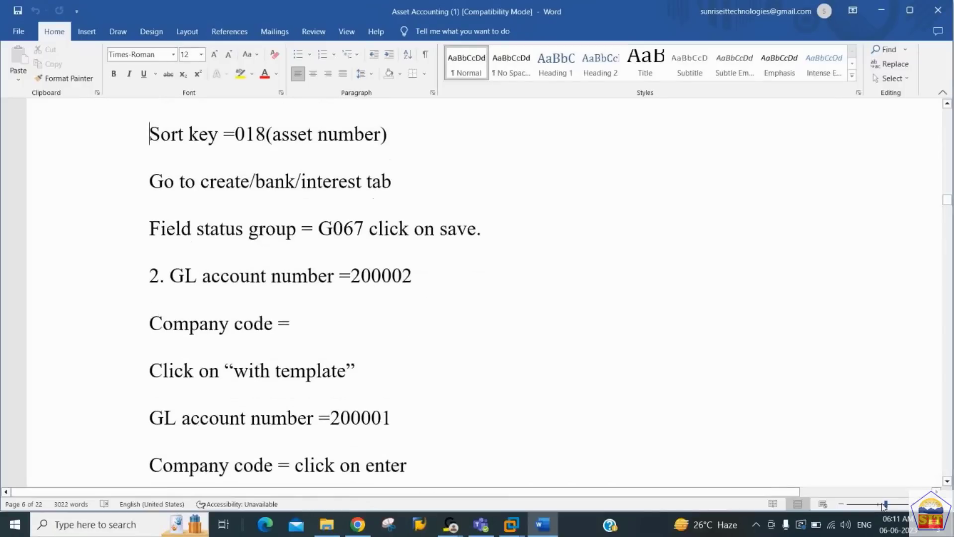
key("Up")
key("Up")
key("Up")
key("Up")
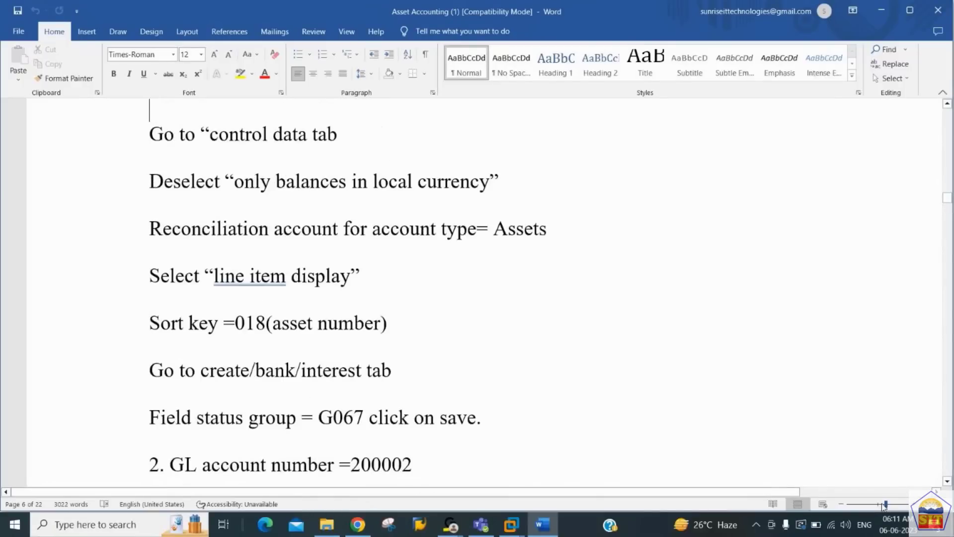
key("Up")
key("Up")
key("Up")
key("Up")
key("Up")
key("Up")
key("Up")
key("Up")
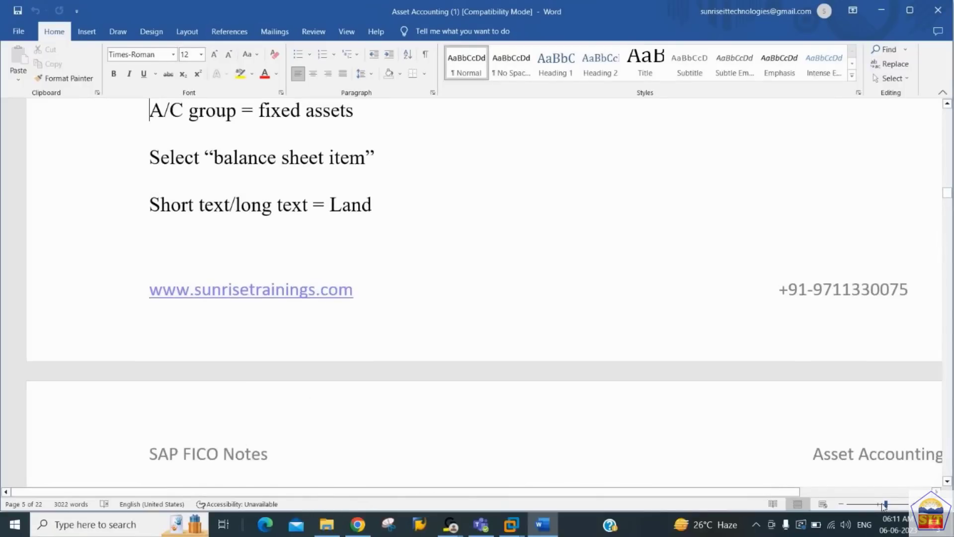
key("Up")
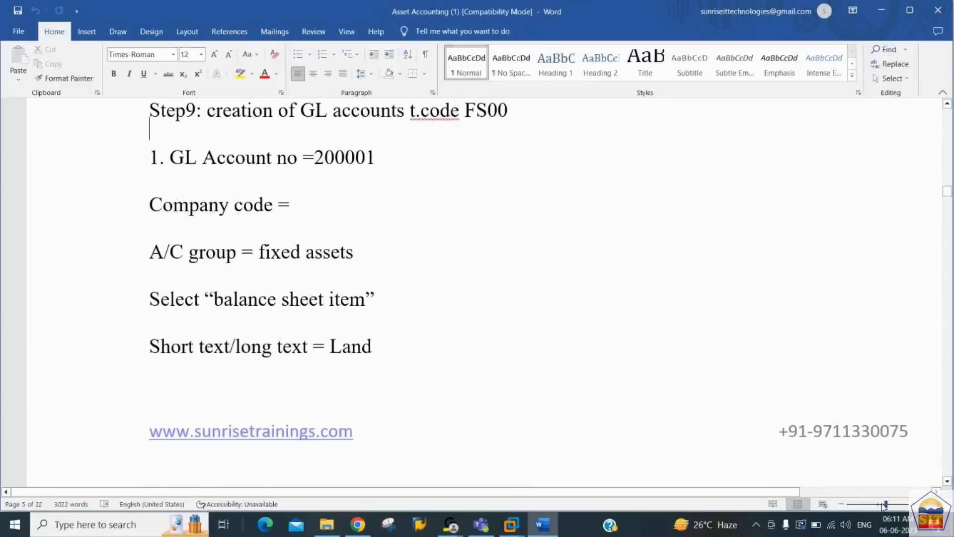
key("Down")
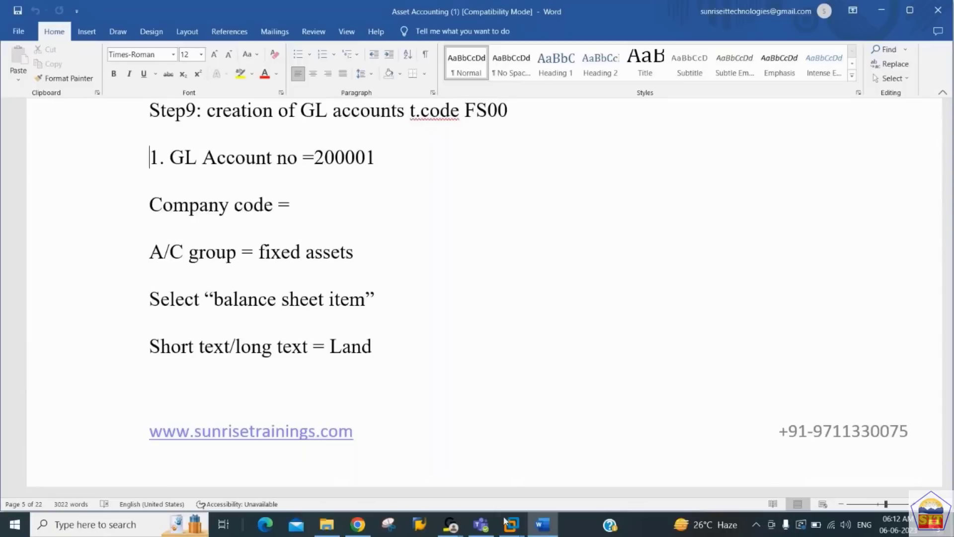
Switch to the sap_ecc6 virtual machine and start transaction FS00 in SAP
left_click(517, 527)
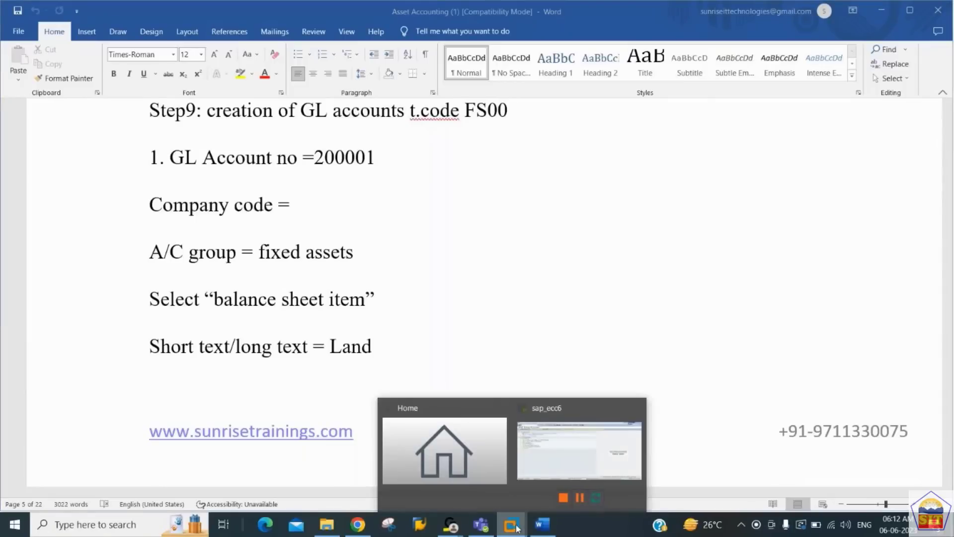
left_click(567, 466)
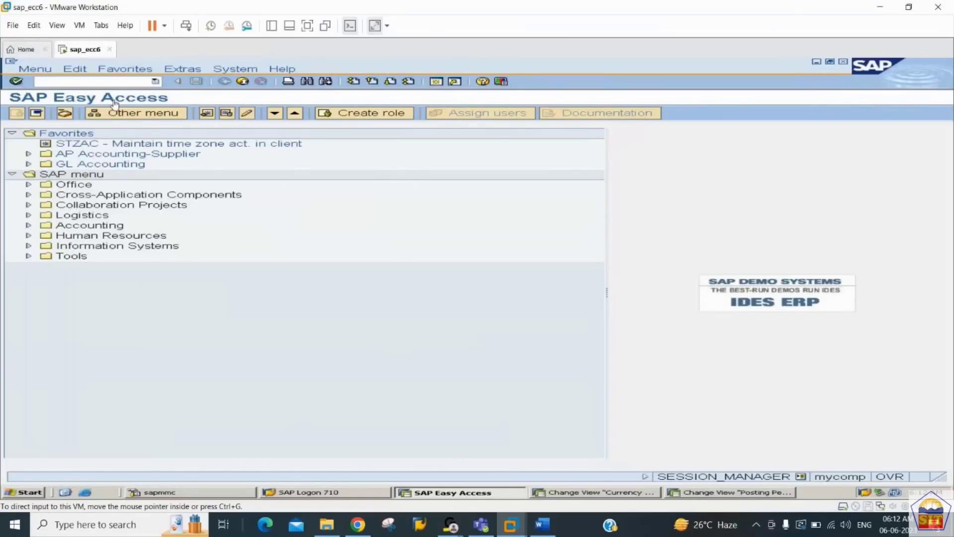
left_click(94, 82)
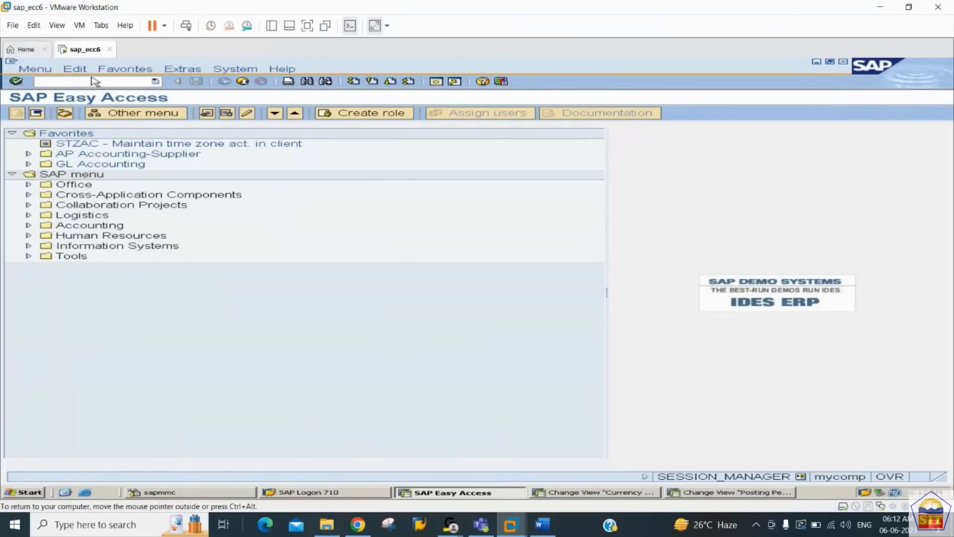
type("fs00")
key("Return")
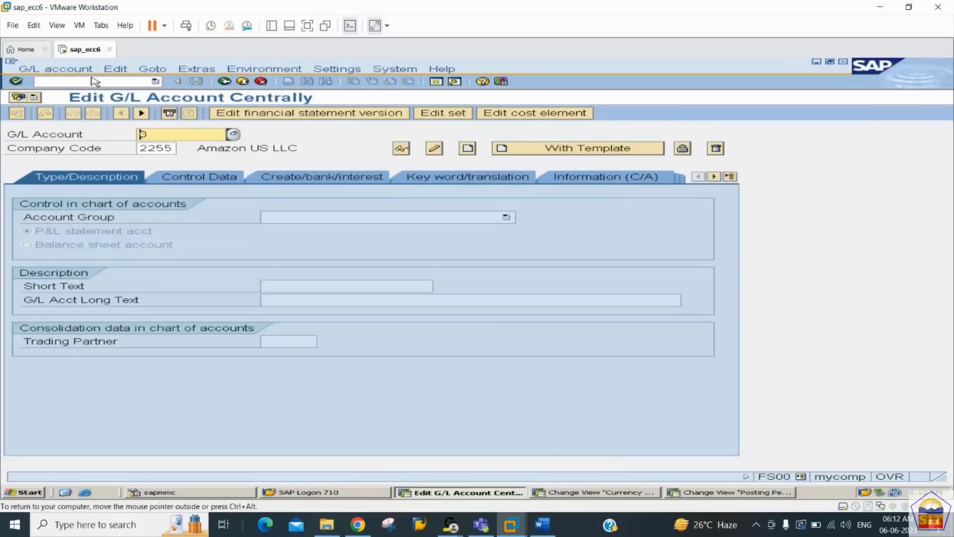
Start creating G/L account 200001 in company code 2244
key("Tab")
key("Right")
key("Right")
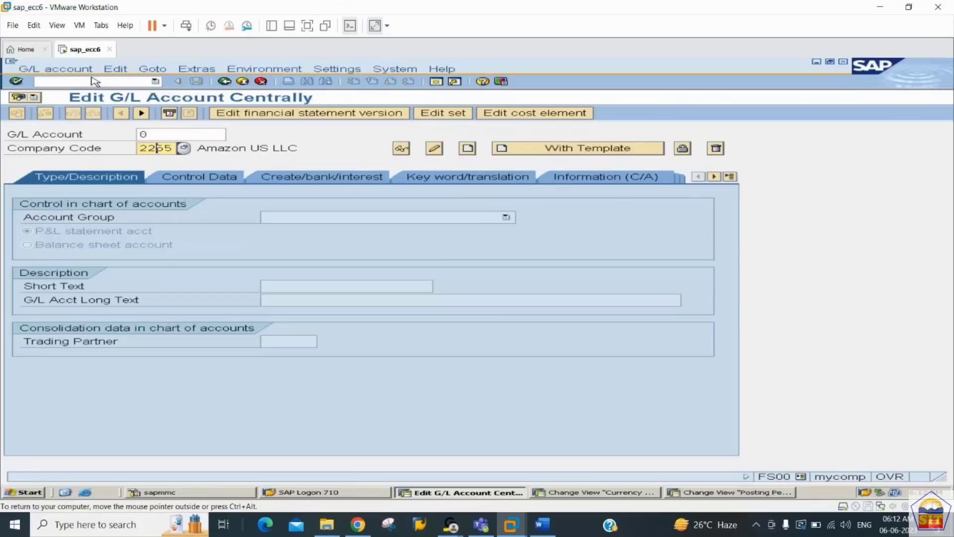
type("44")
key("shift+Tab")
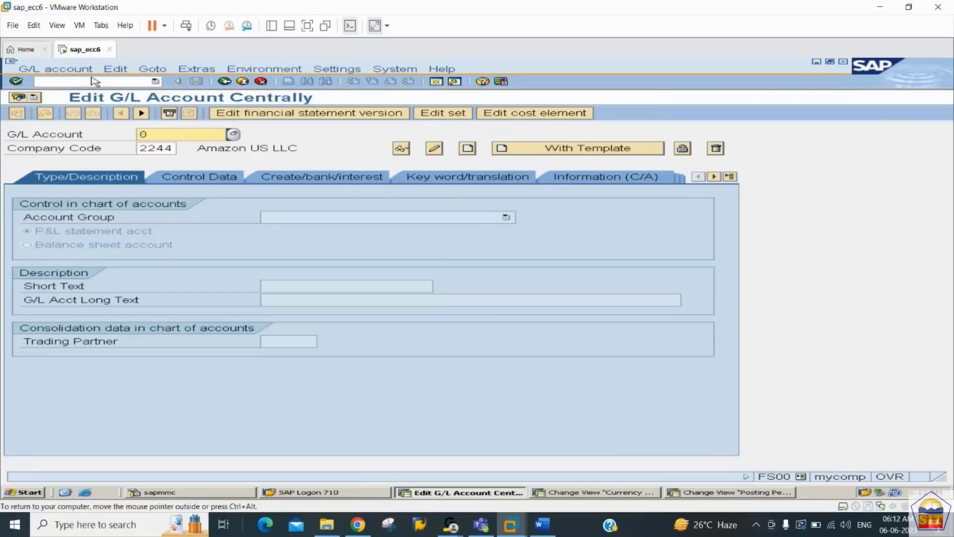
type("2000001")
key("Left")
key("BackSpace")
left_click(468, 149)
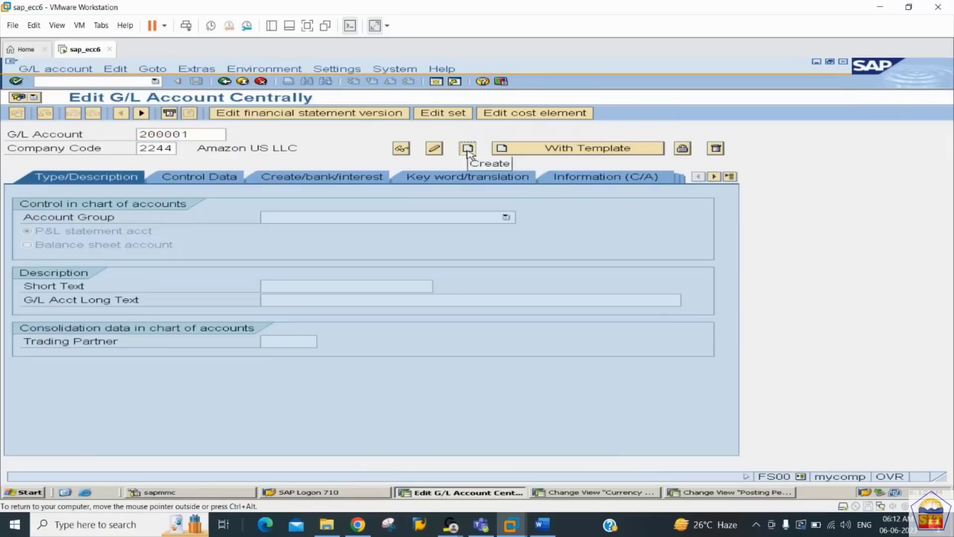
Assign the account to the ASST Asset A/c Group and make it a balance sheet account
left_click(382, 217)
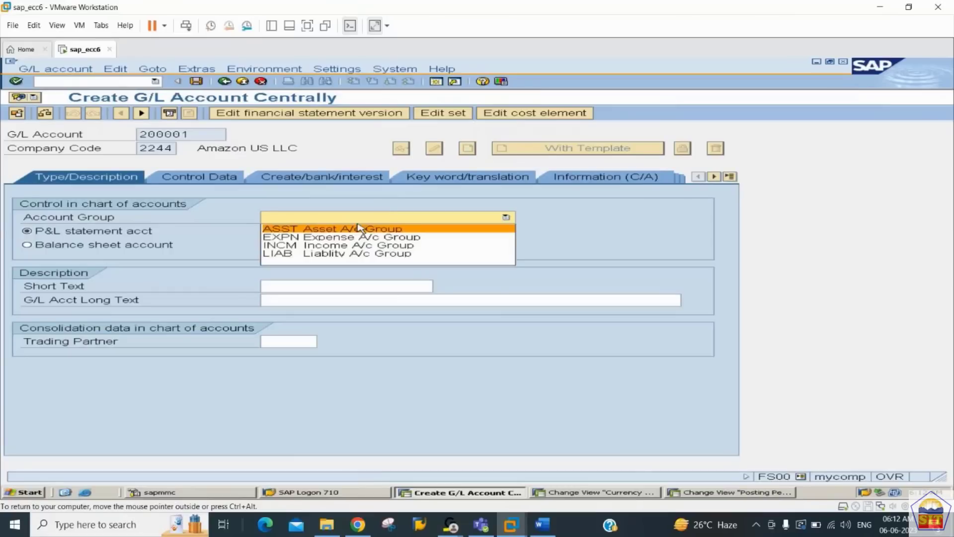
left_click(332, 229)
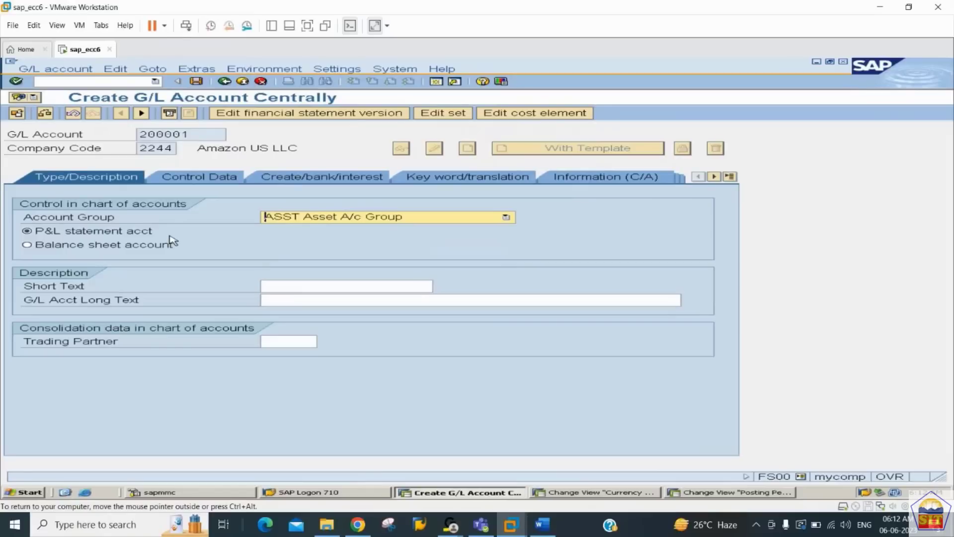
left_click(70, 246)
Enter "Land A/c" as both the short text and the long text of the G/L account
left_click(312, 288)
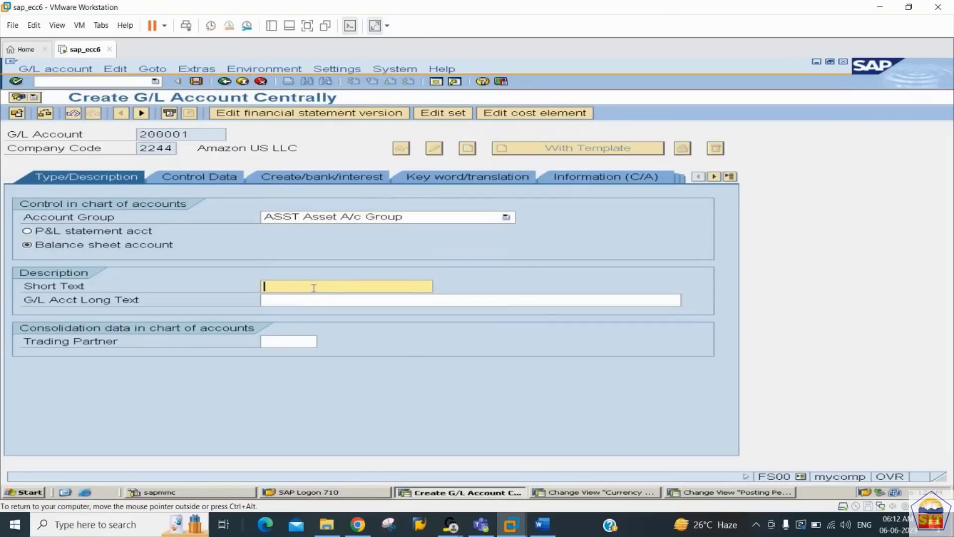
type("Land A/c")
key("Tab")
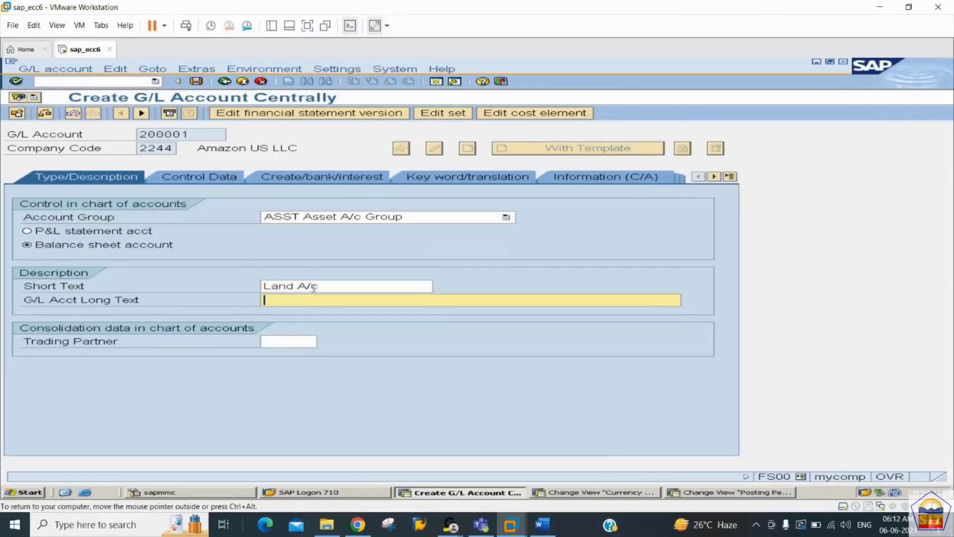
type("Land A/c")
In the control data, make it a reconciliation account for Assets, enable line item display and set the sort key to 001
left_click(214, 182)
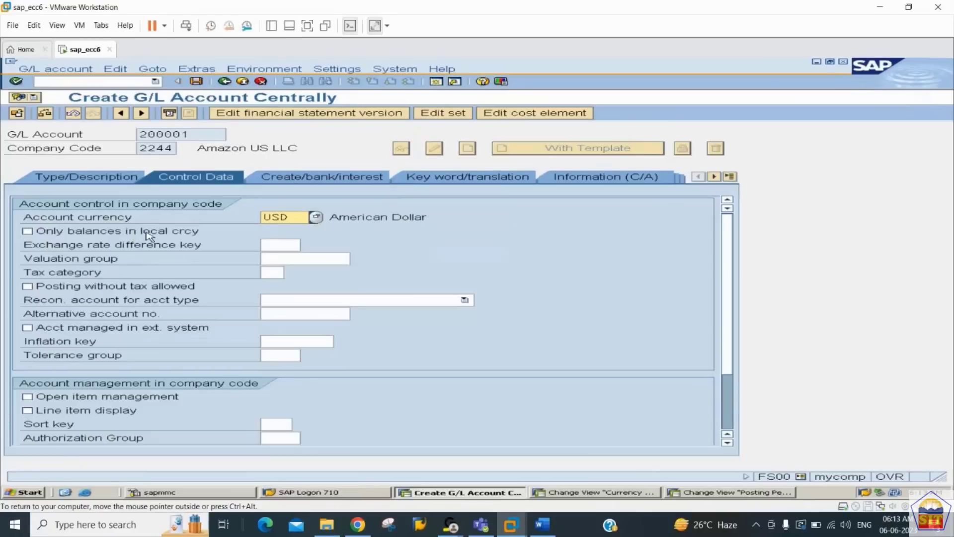
left_click(309, 301)
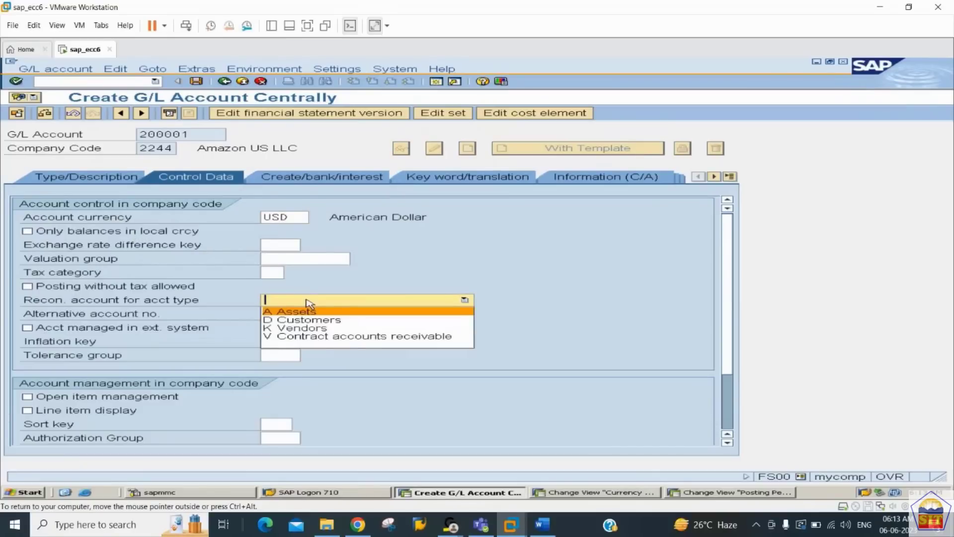
left_click(305, 312)
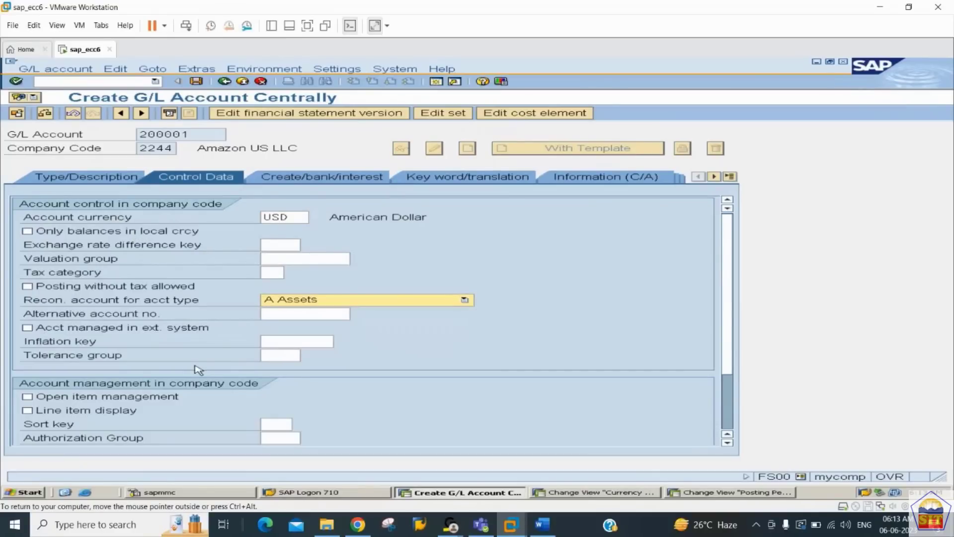
left_click(129, 410)
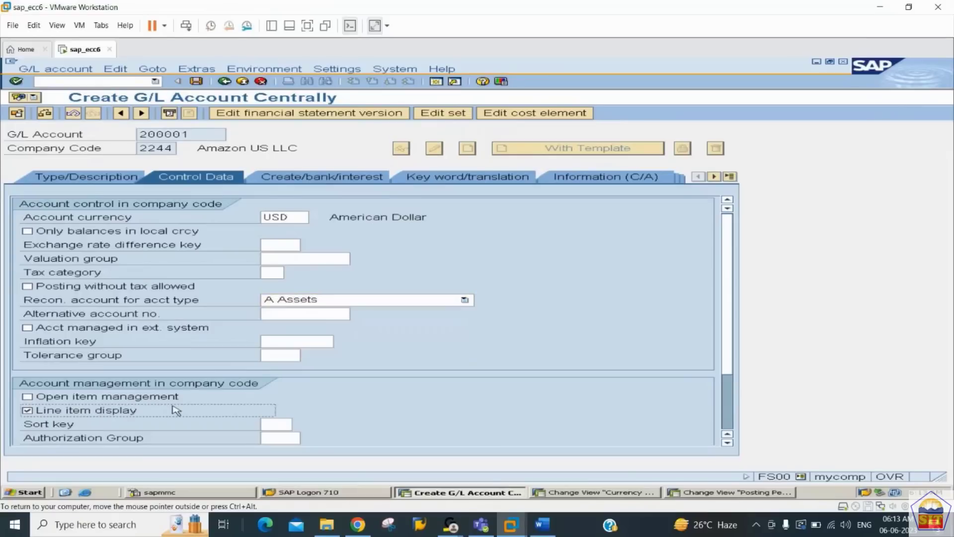
left_click(266, 424)
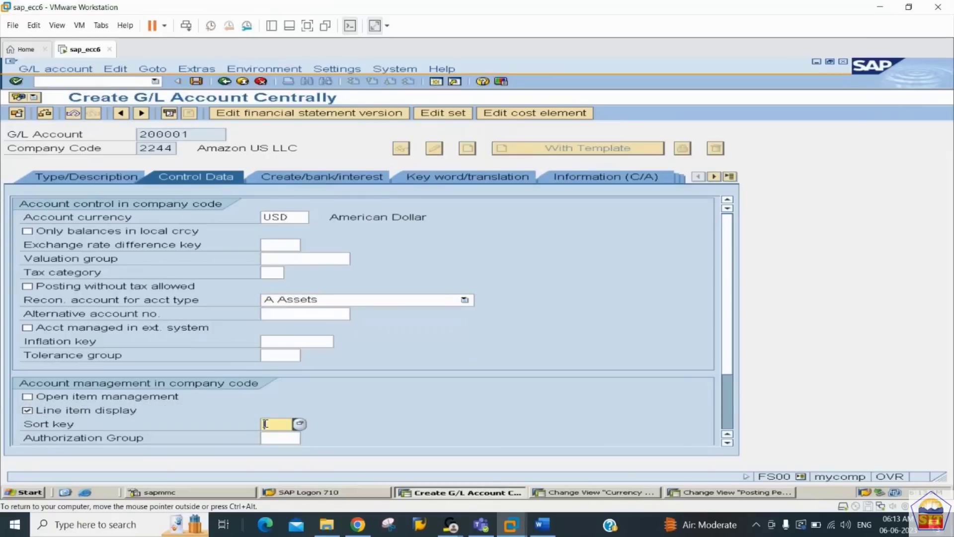
type("001")
key("Return")
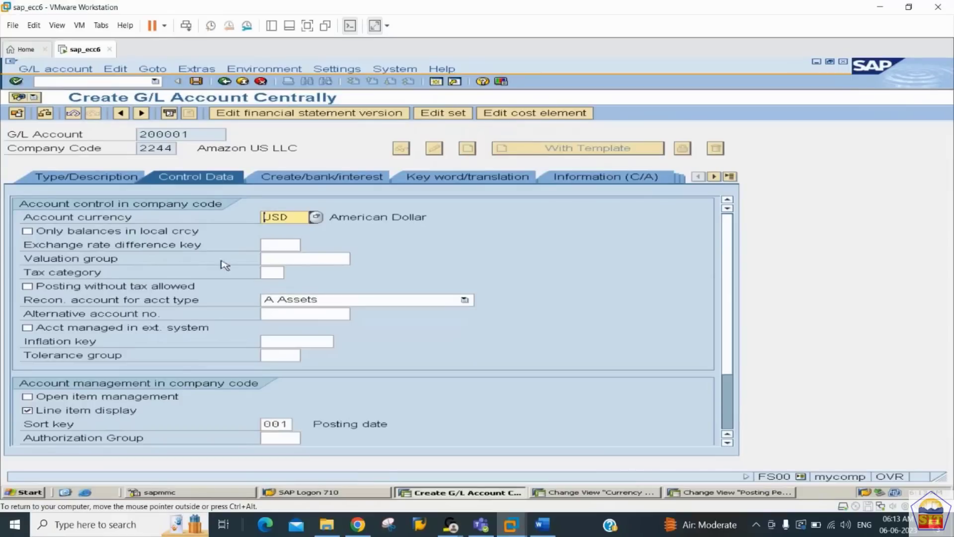
Assign field status group G067 (Reconciliation accounts) to G/L account 200001 and save the account
left_click(317, 182)
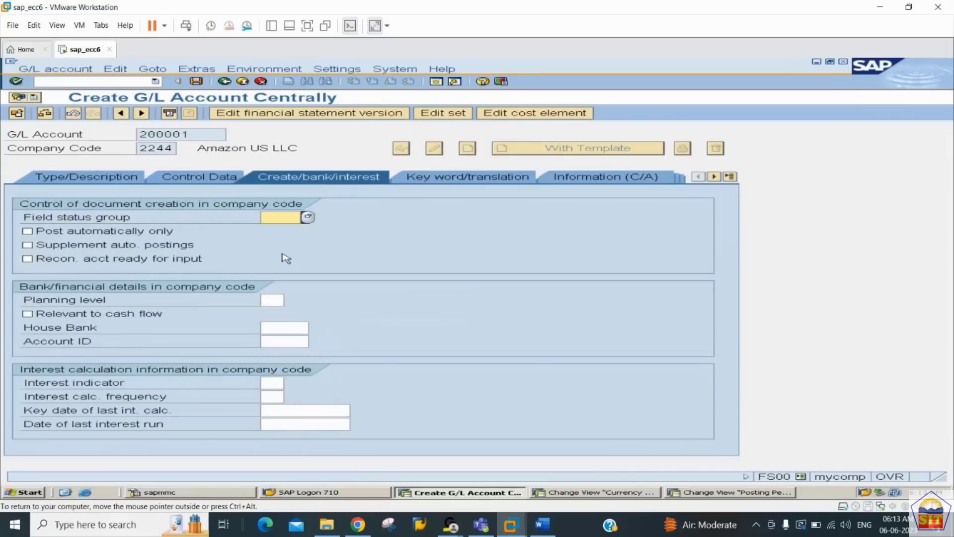
left_click(308, 218)
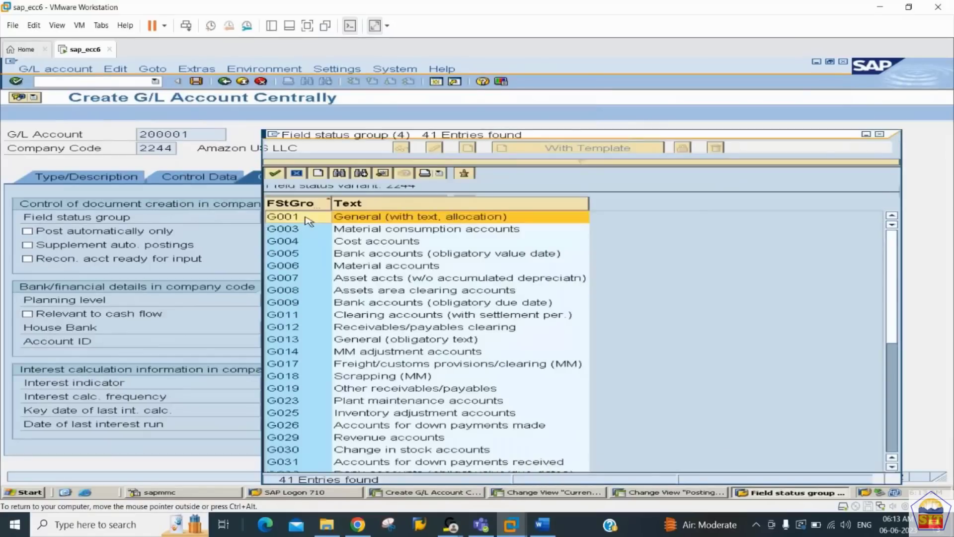
left_click(340, 174)
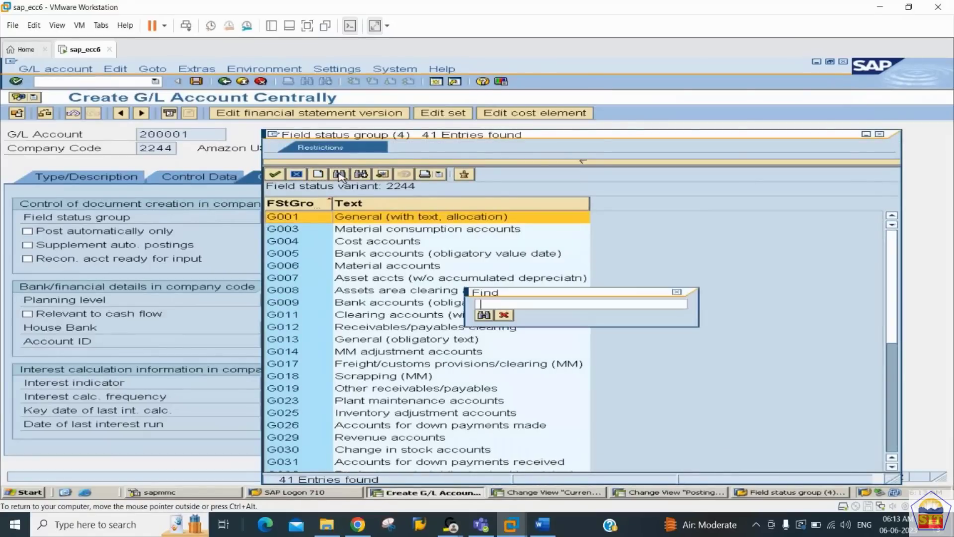
type("g067")
key("Return")
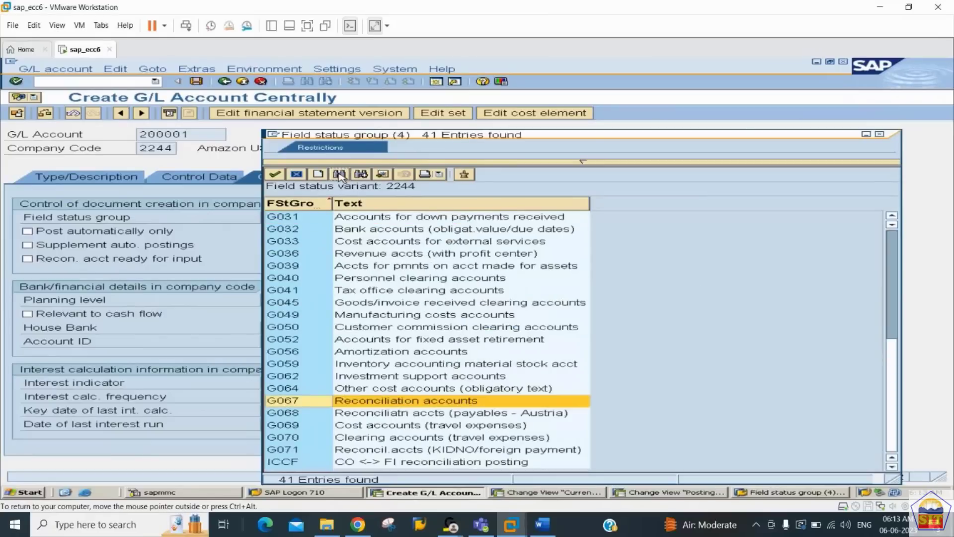
double_click(310, 404)
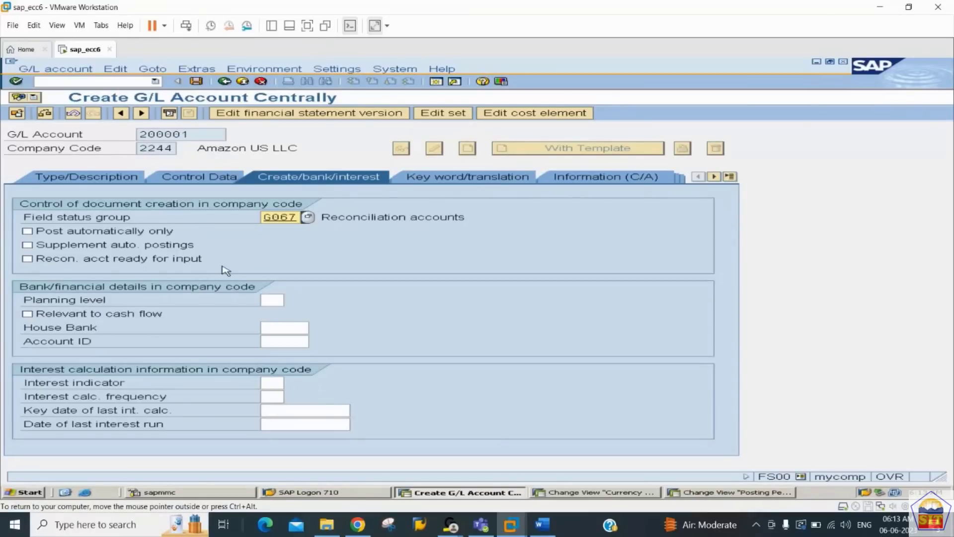
key("ctrl+s")
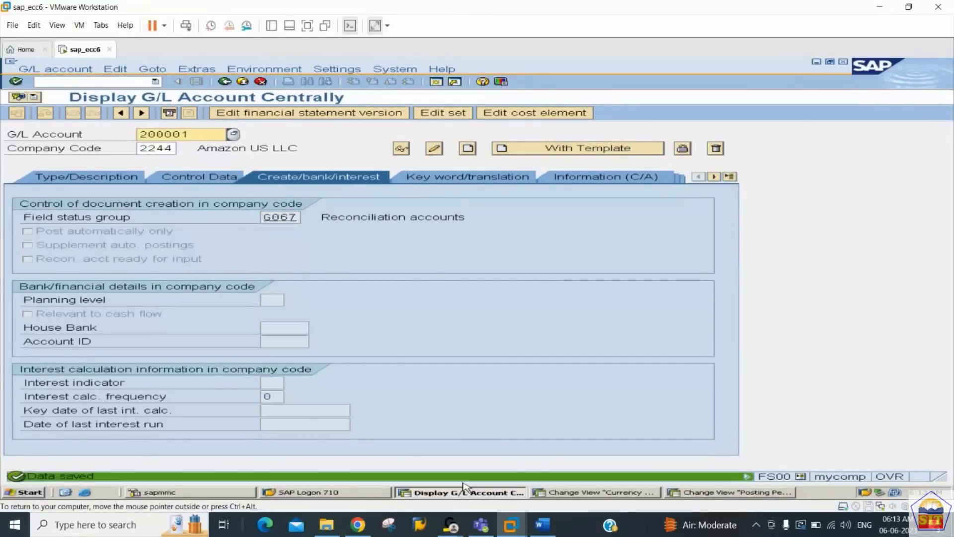
Start creating G/L account 200002 with account 200001 of company code 2244 as the template
mouse_move(450, 525)
mouse_move(484, 478)
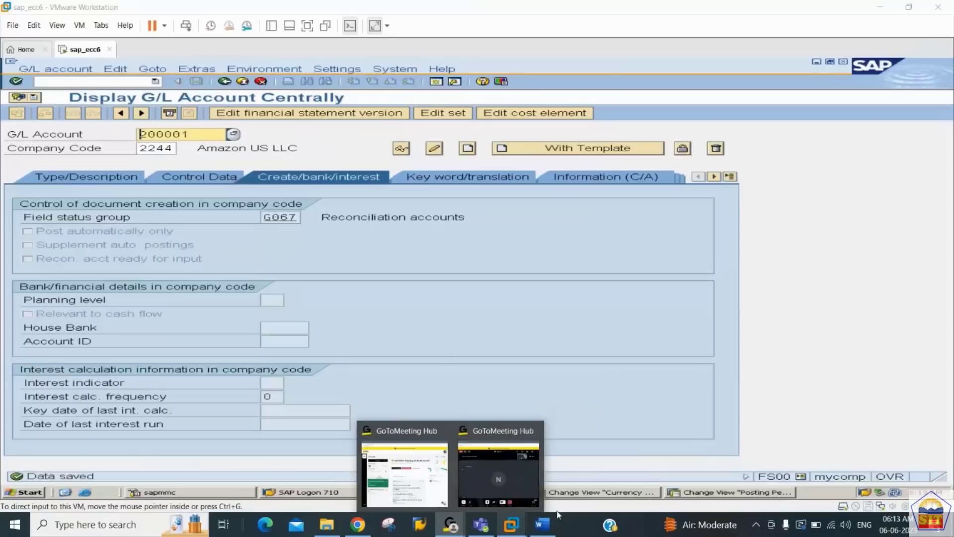
left_click(340, 253)
left_click(194, 134)
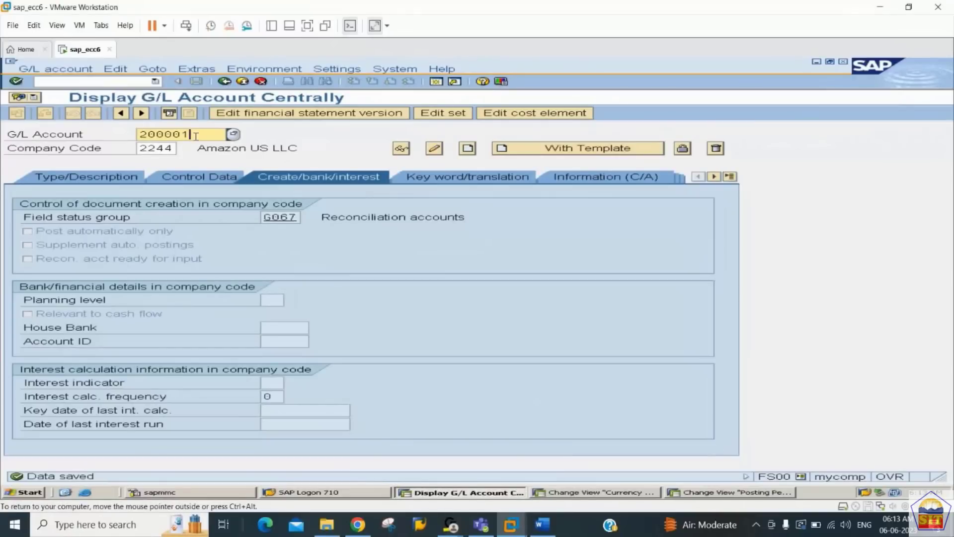
key("BackSpace")
type("2")
left_click(566, 149)
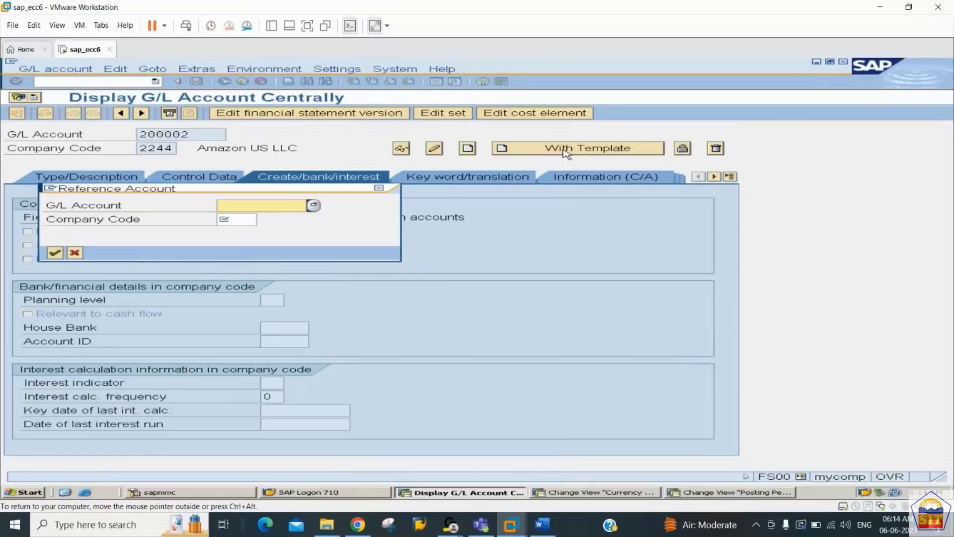
type("20000001")
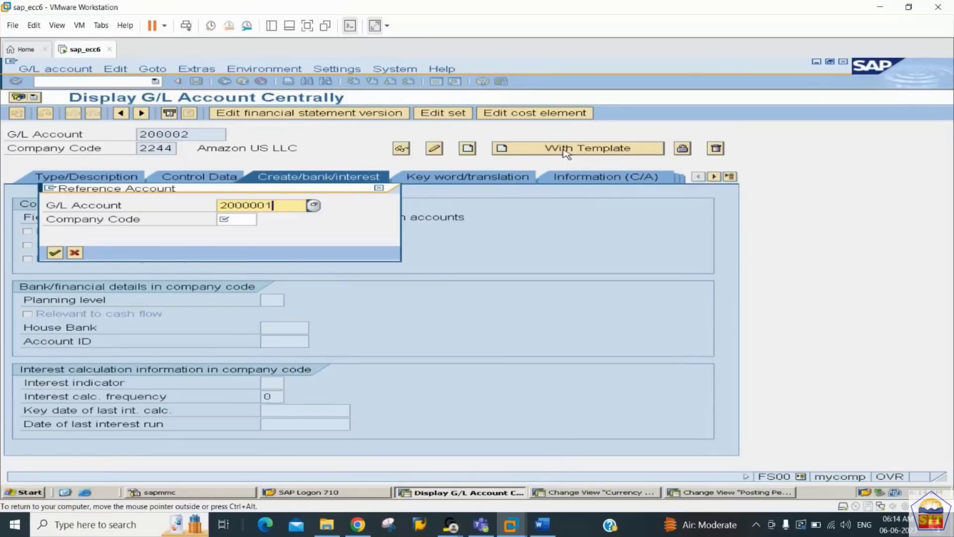
key("BackSpace")
key("BackSpace")
type("1")
key("Tab")
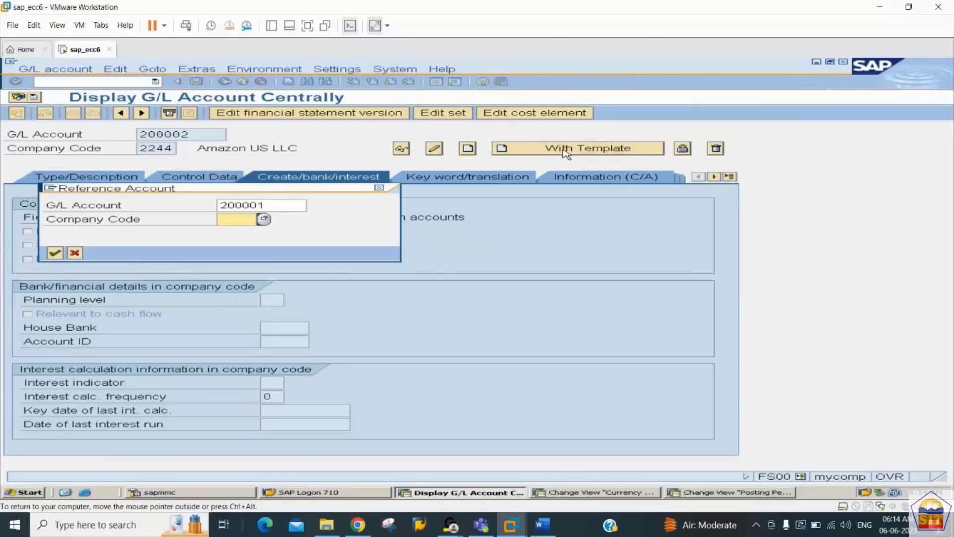
type("2244")
key("Return")
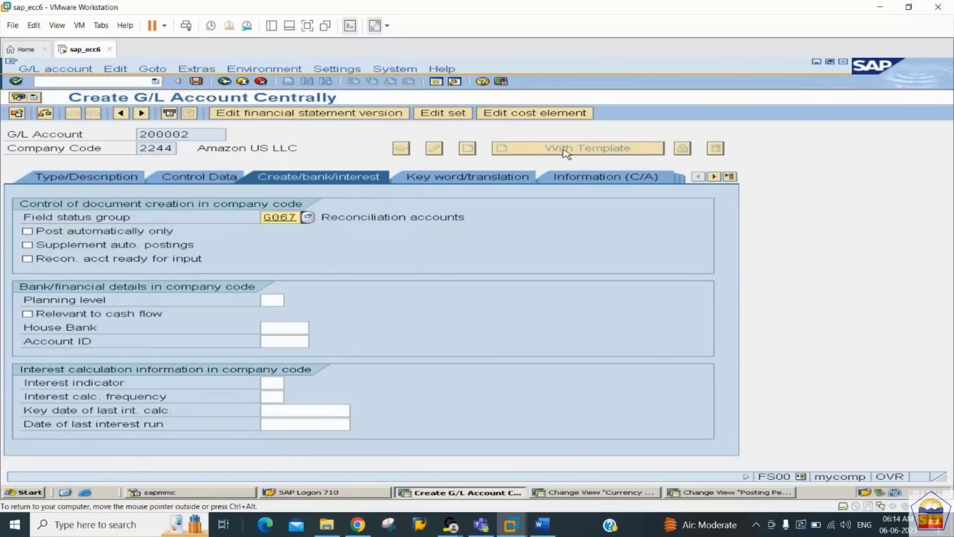
Replace both the short text and the long text of account 200002 with "Building A/c" and save the account
left_click(119, 179)
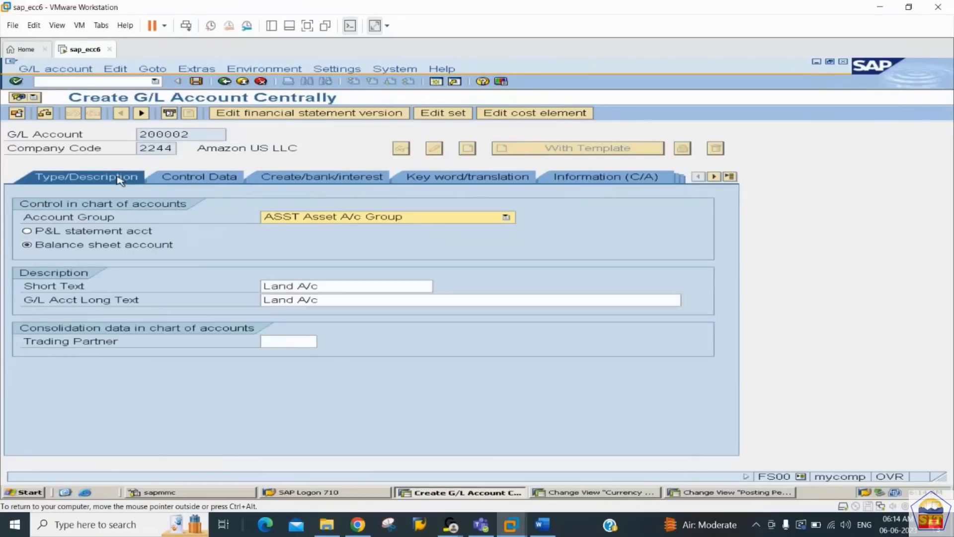
left_click_drag(336, 284, 127, 304)
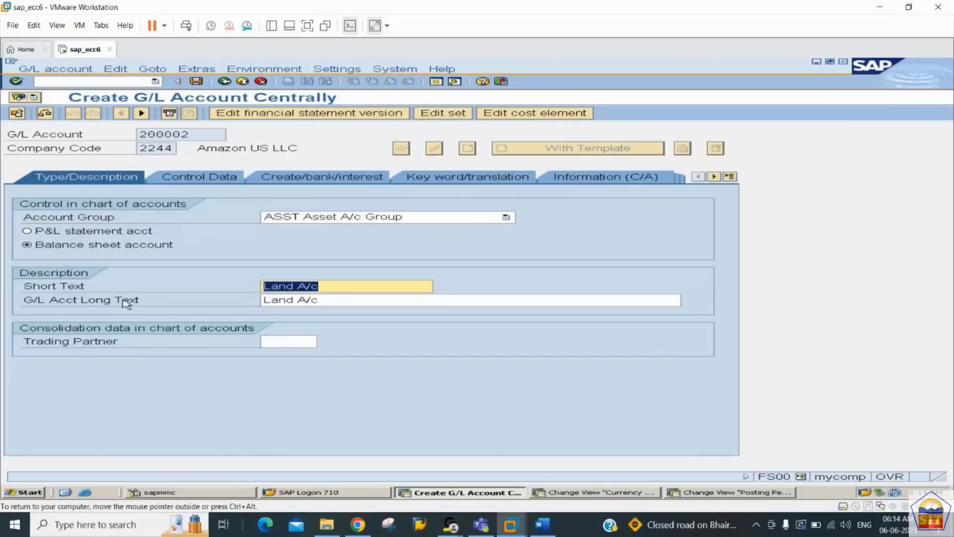
type("Build")
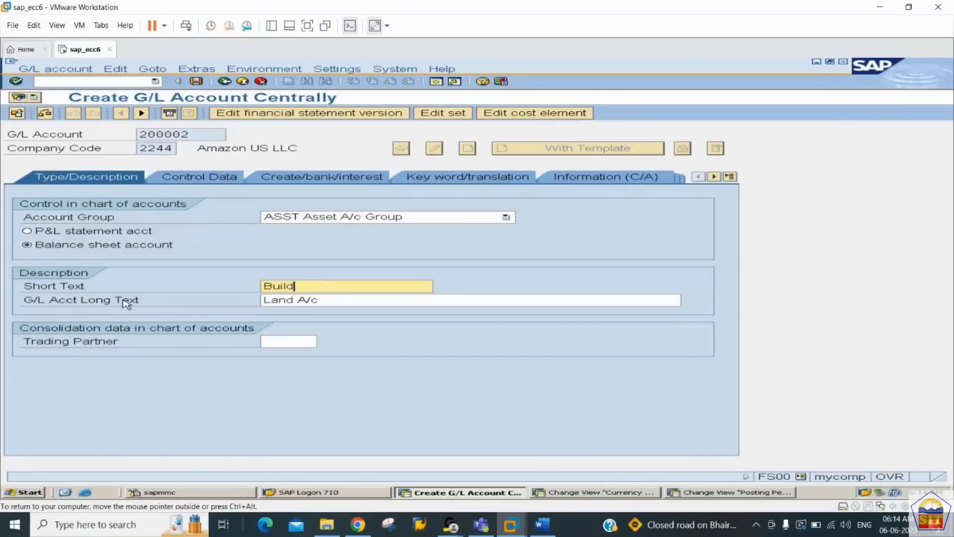
type("ing A/c")
key("Tab")
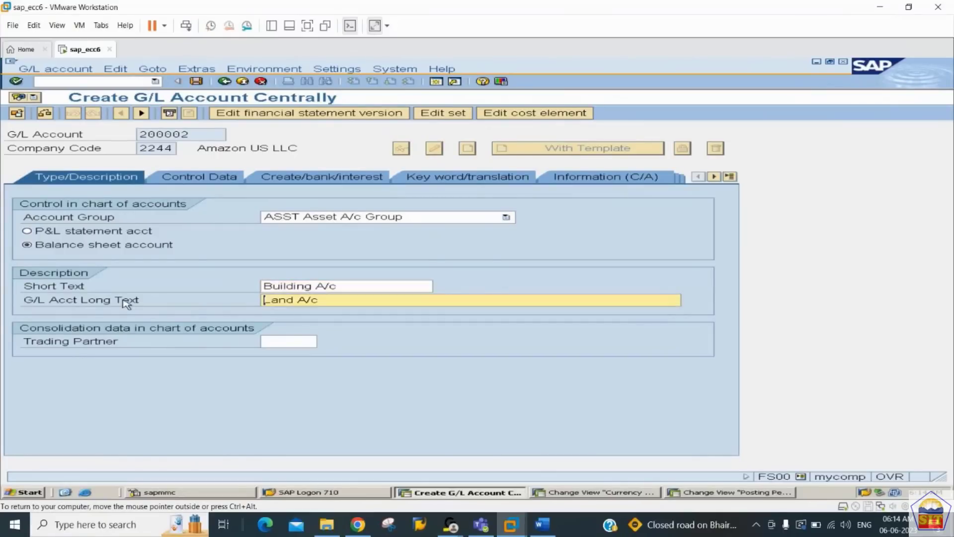
type("Building A/c")
key("ctrl+s")
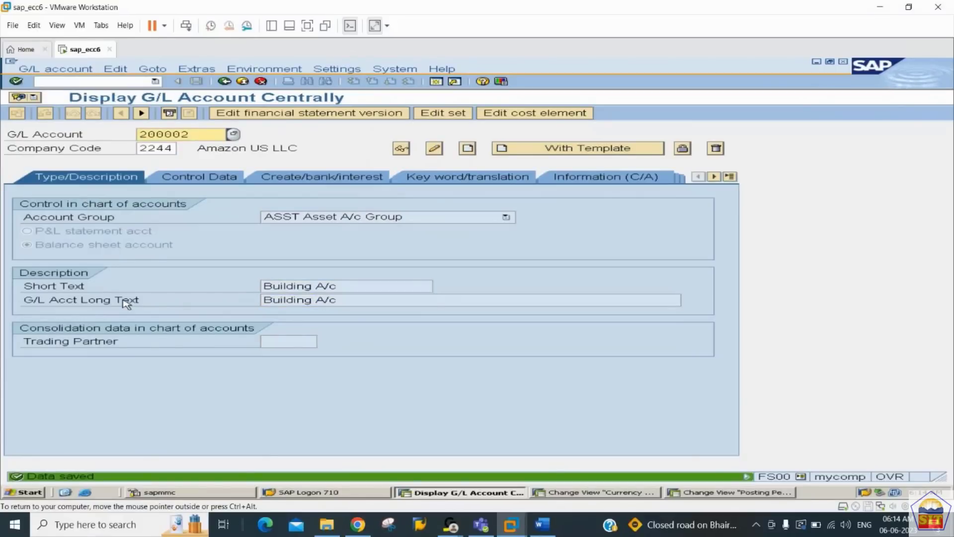
Start creating G/L account 200003 using account 200001 of company code 2244 as the template
left_click(205, 141)
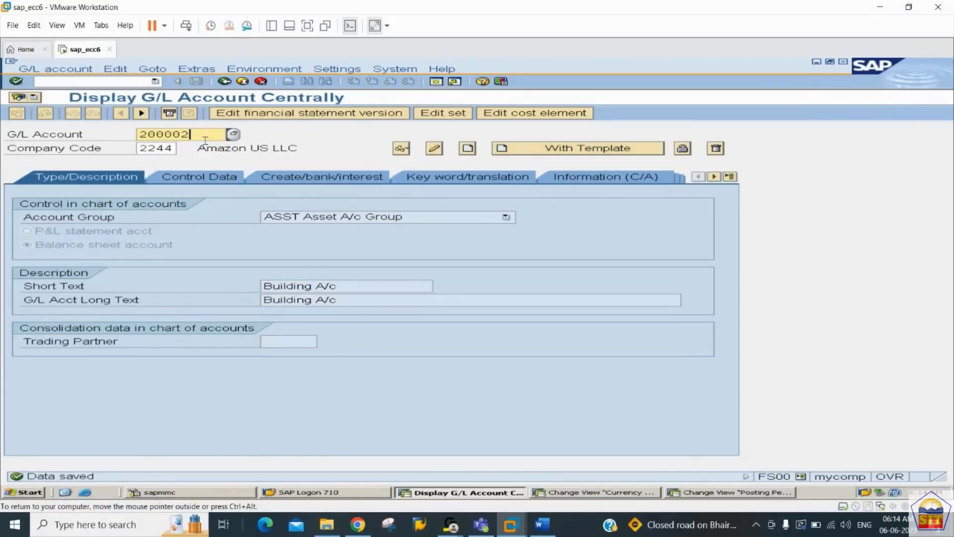
key("BackSpace")
type("3")
left_click(590, 151)
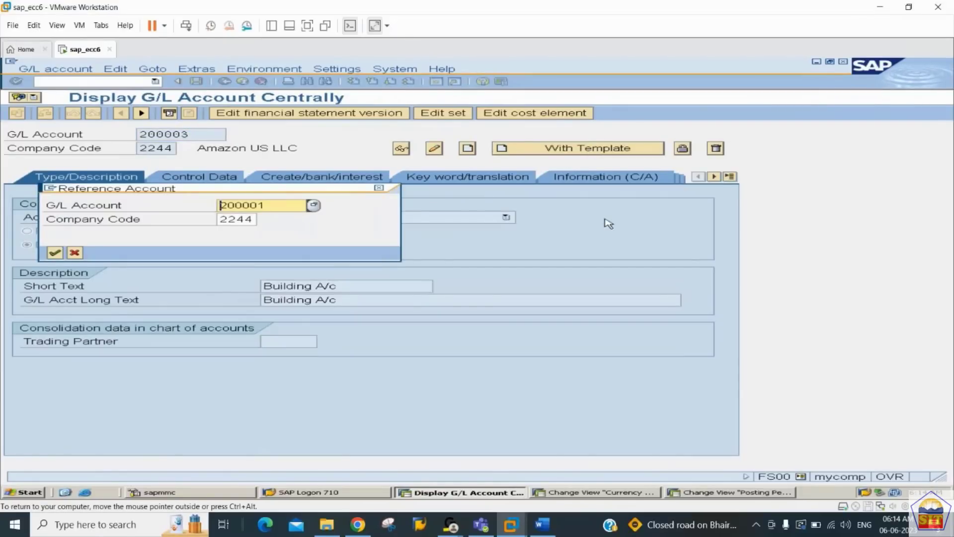
key("Return")
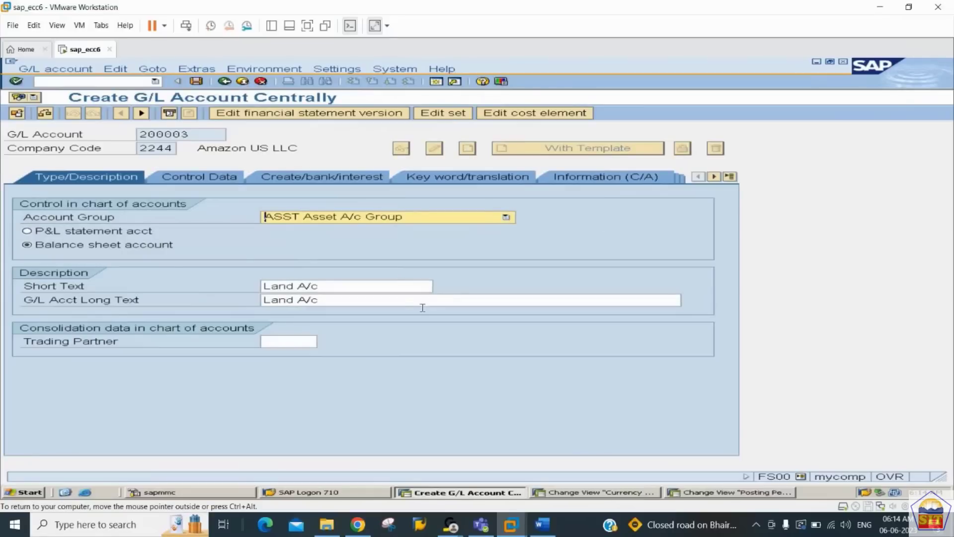
Set account 200003's short text to "Plant and Machinery" and its long text to "Plant and Machinery A/c", and save it
left_click(380, 289)
key("ctrl+Left")
key("ctrl+Left")
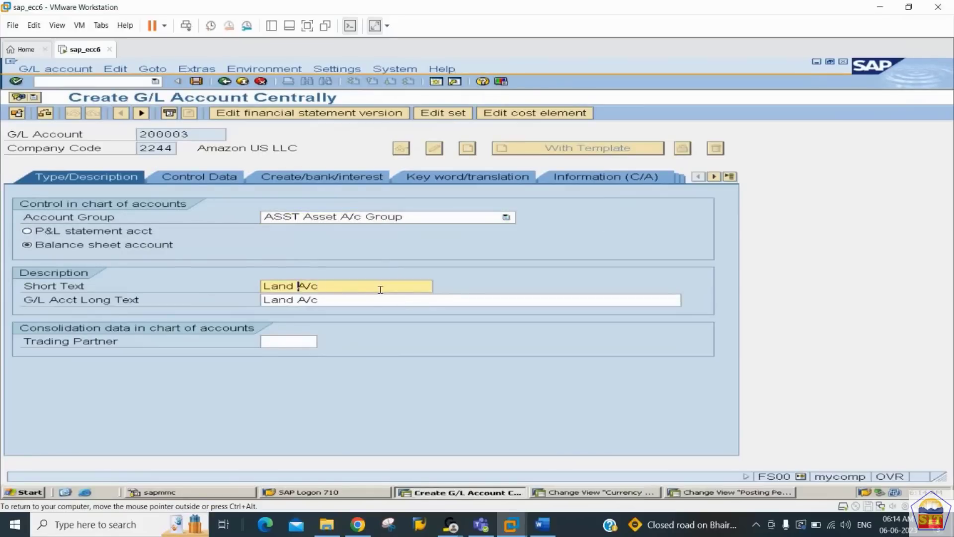
type("Plant and Machinery")
key("Tab")
type("Plant and ")
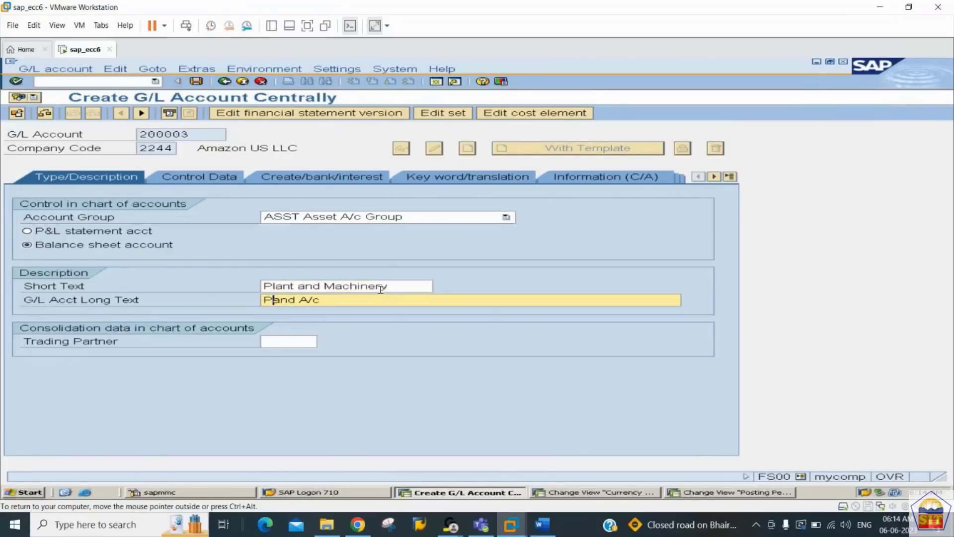
type("Machinery A/c")
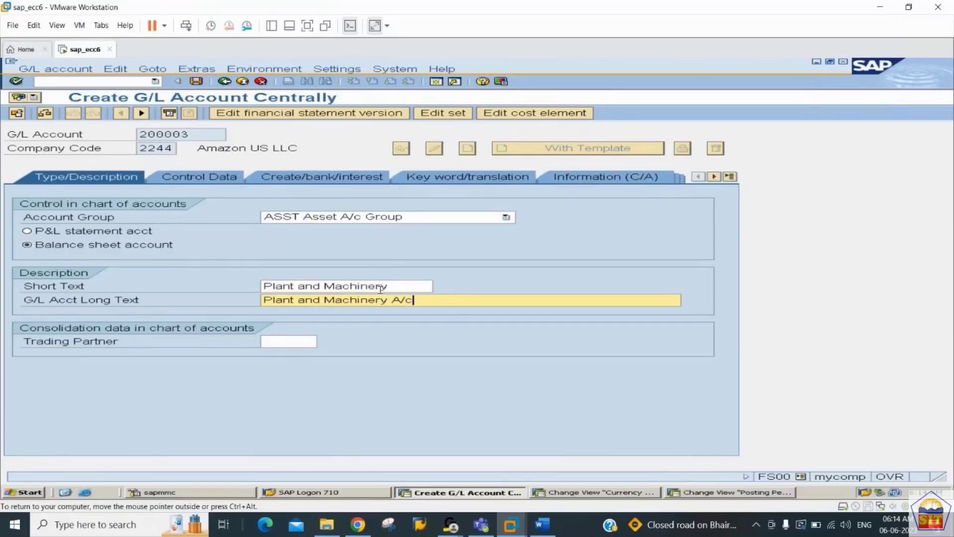
key("ctrl+s")
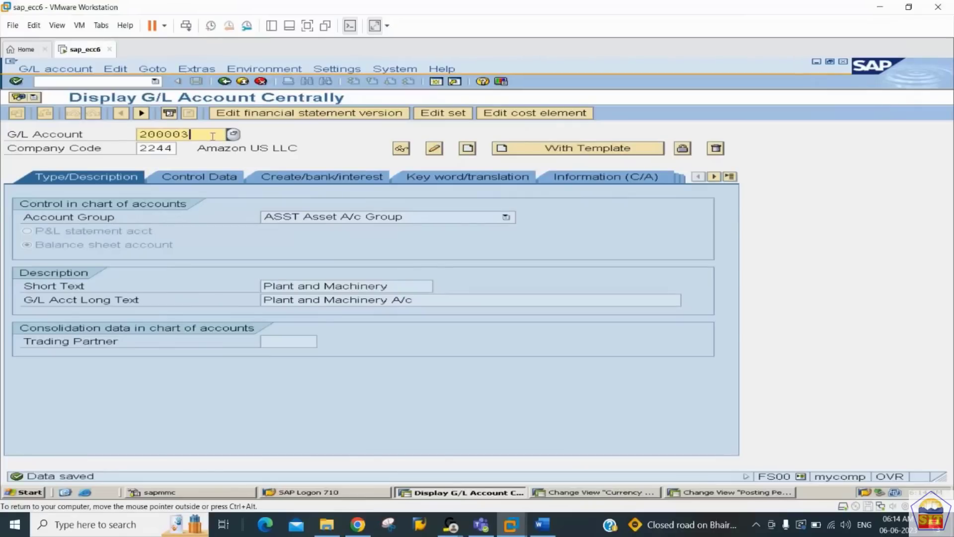
Start creating G/L account 200004 using account 200001 of company code 2244 as the template
key("BackSpace")
type("4")
left_click(603, 153)
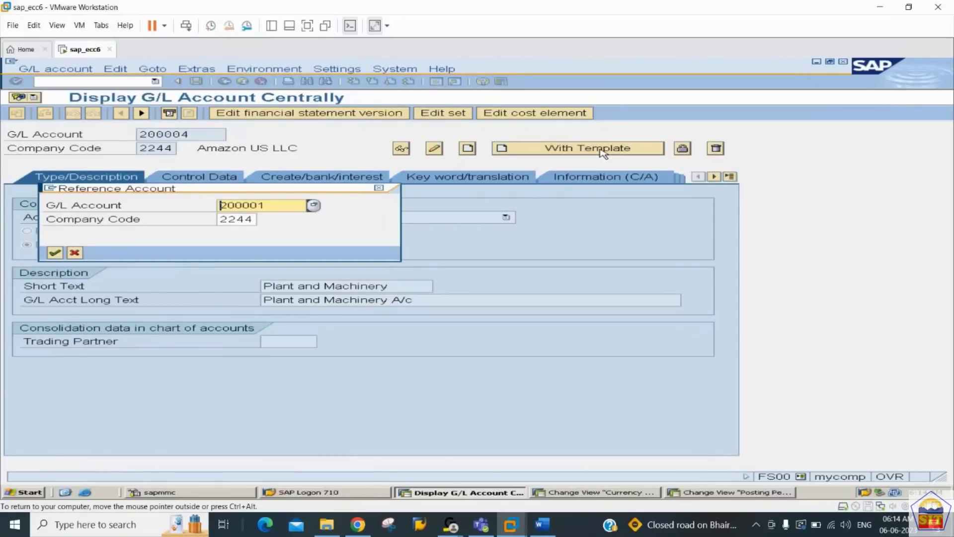
key("Return")
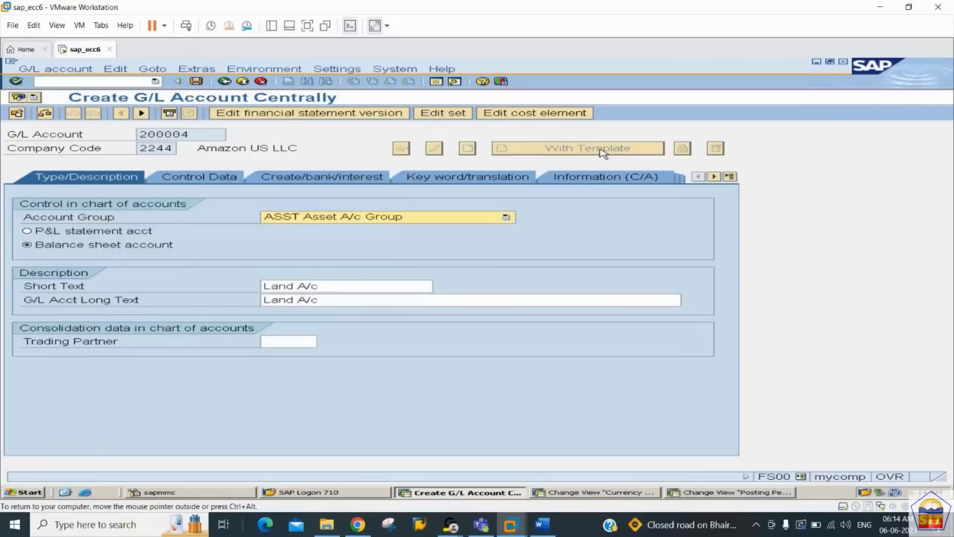
Replace the short text and long text of account 200004 with "Furniture A/c" and save the account
left_click(264, 286)
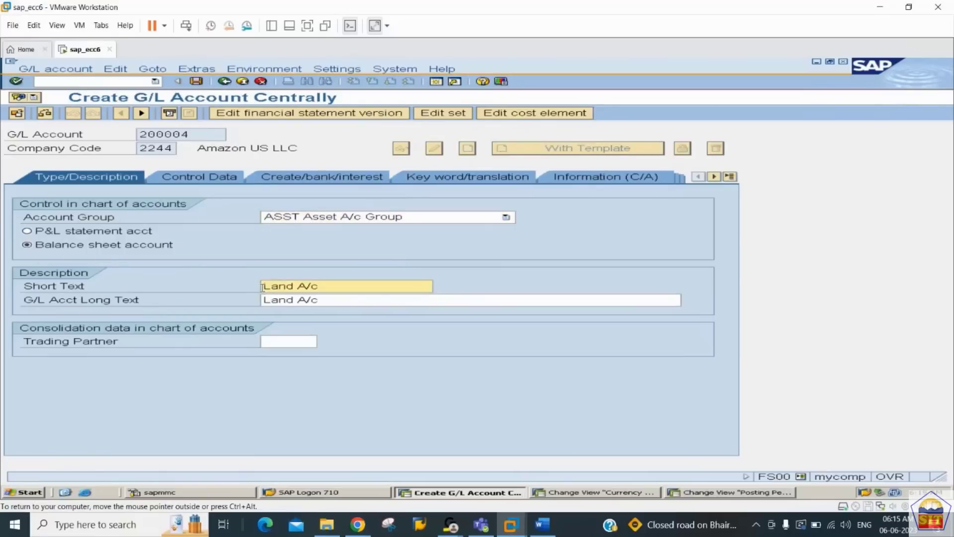
type("Furniture A/c")
key("Tab")
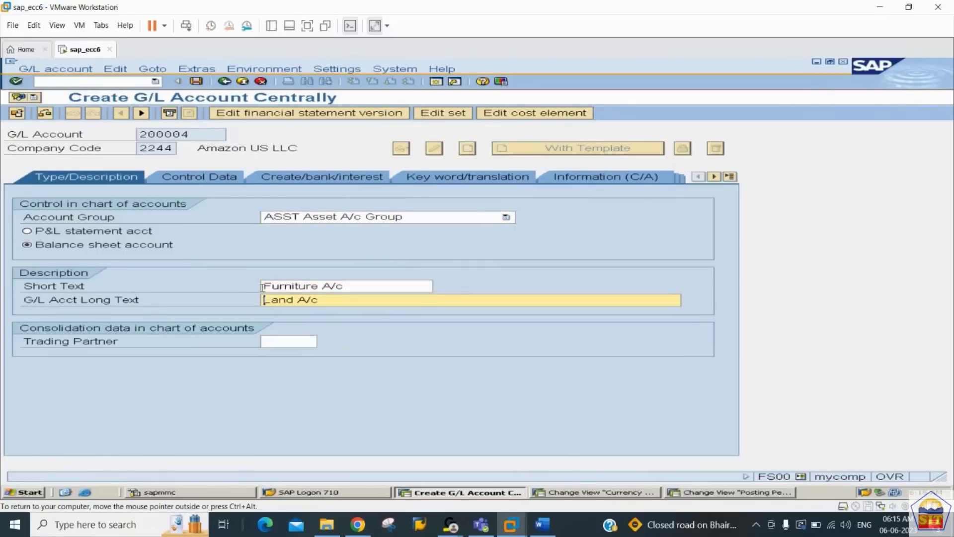
type("Furn")
key("BackSpace")
key("BackSpace")
key("BackSpace")
type("u")
key("Delete")
key("Delete")
key("Delete")
type("rniture A/c")
key("ctrl+s")
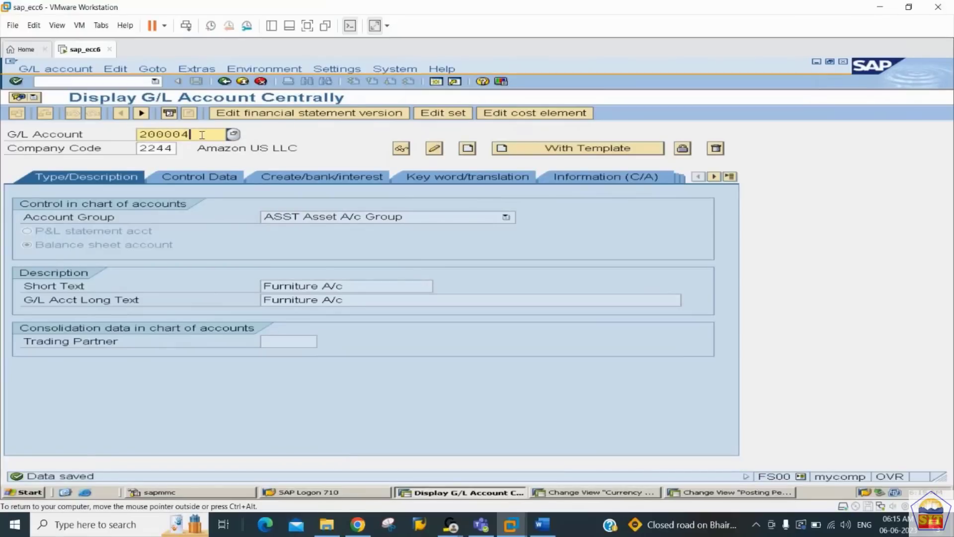
Start creating G/L account 200005 using account 200001 of company code 2244 as the template
key("BackSpace")
type("5")
left_click(589, 149)
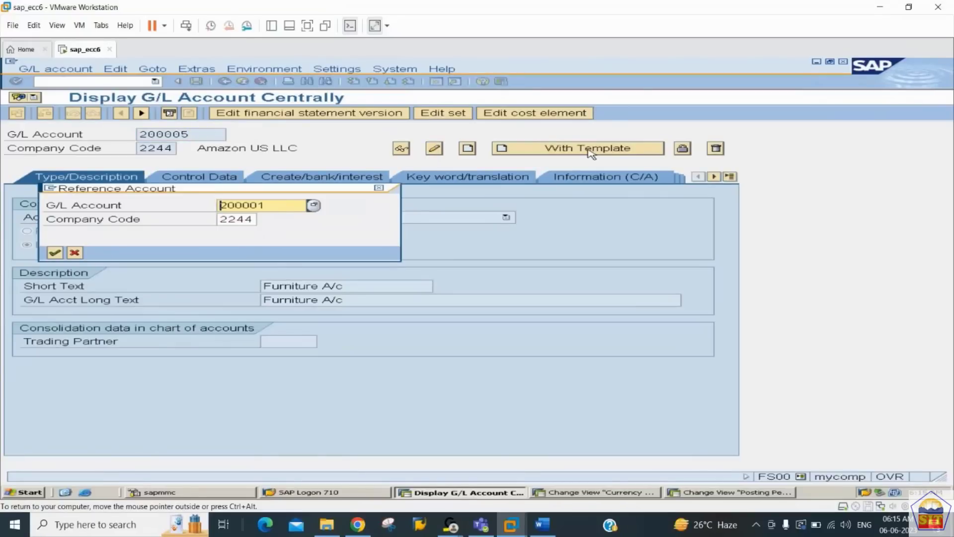
key("Return")
Set both the short text and long text of account 200005 to "Vehicle A/c" and save the account
key("Tab")
key("Tab")
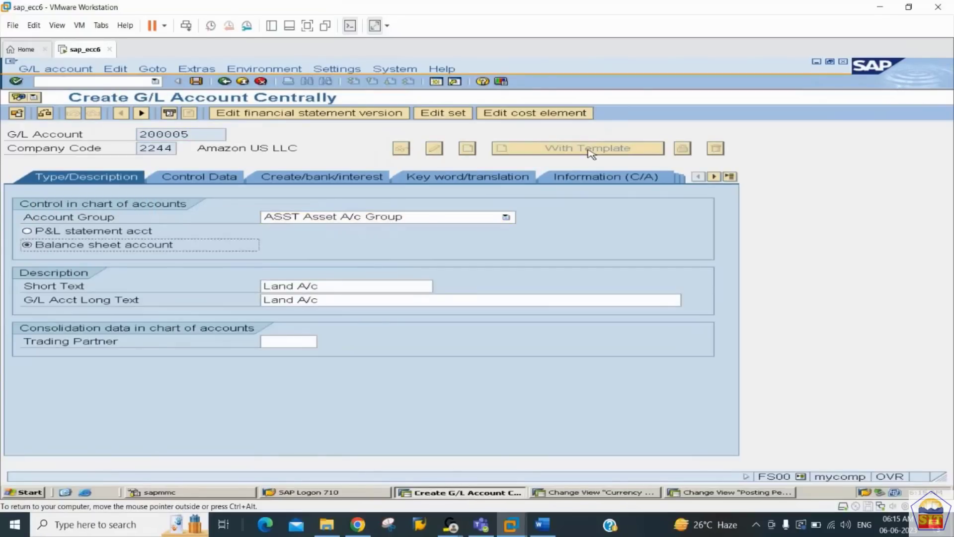
type("Vehicl")
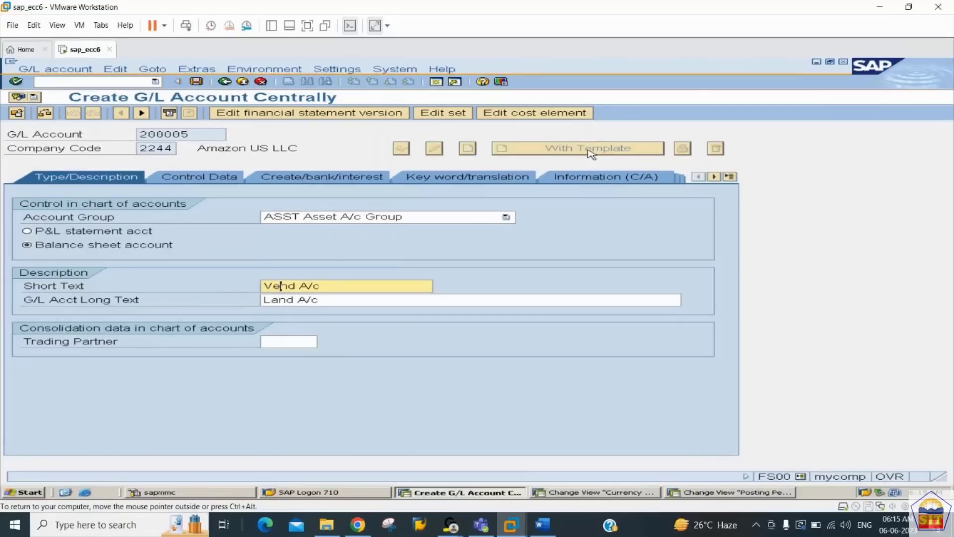
type("e A/c")
key("Tab")
type("Vehicle A/c")
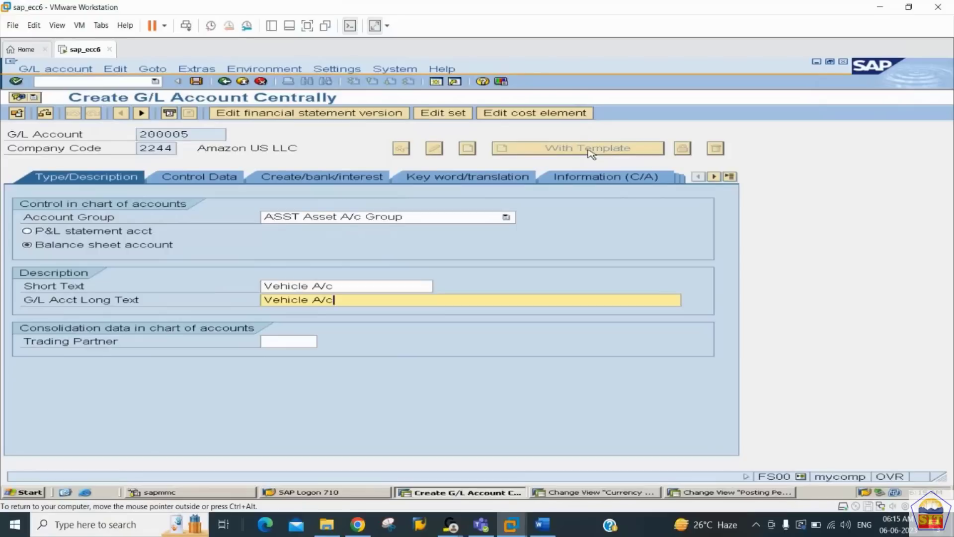
key("ctrl+s")
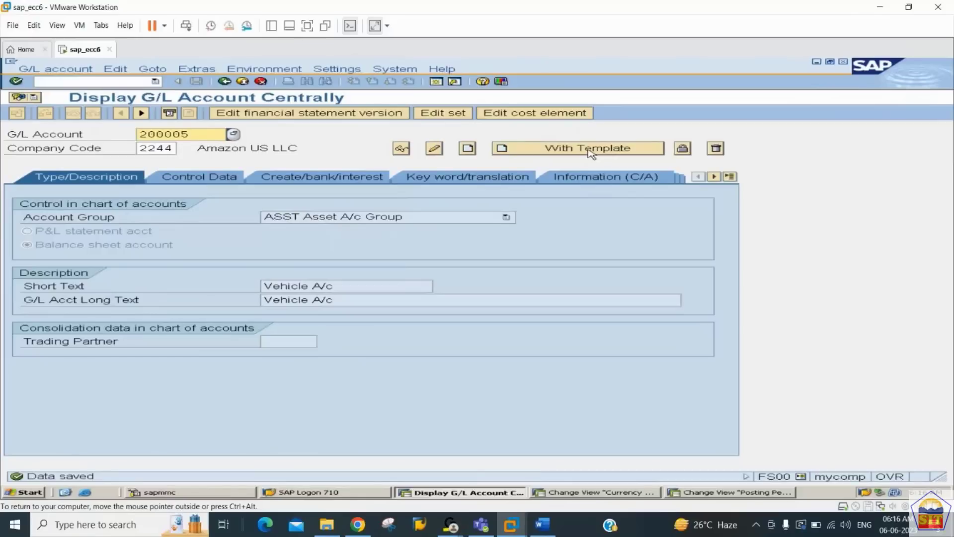
Start creating G/L account 100001 from template account 200001 and assign it to the LIAB Liablity A/c Group
type("100001")
left_click(589, 150)
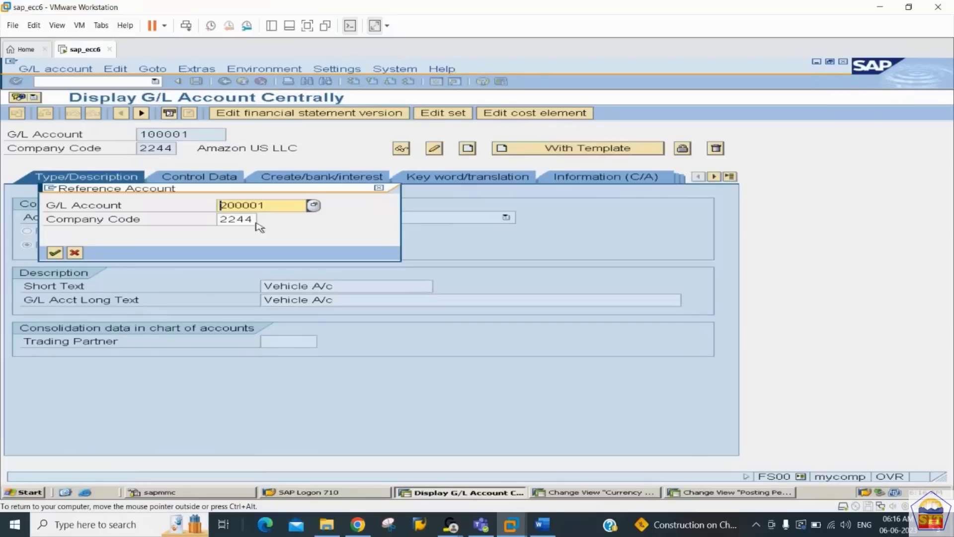
key("Return")
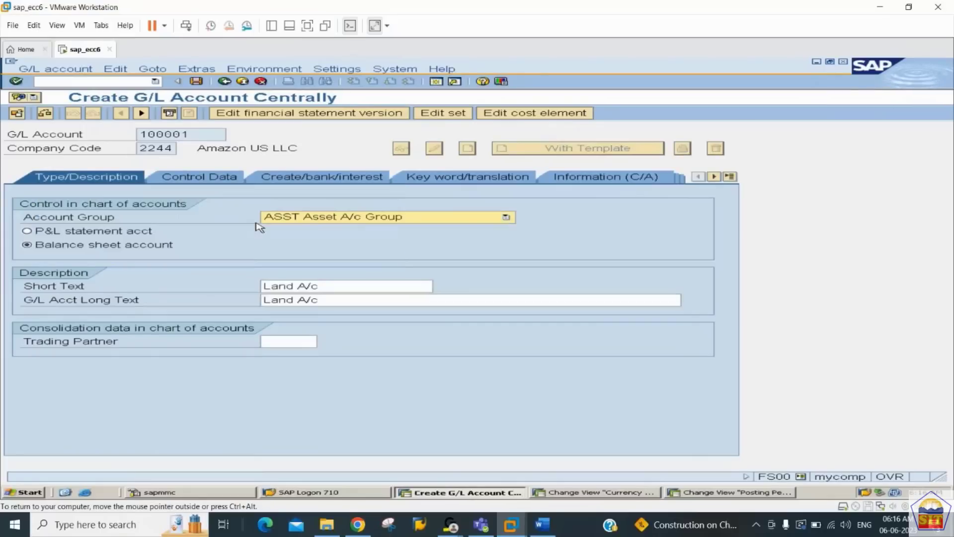
left_click(385, 219)
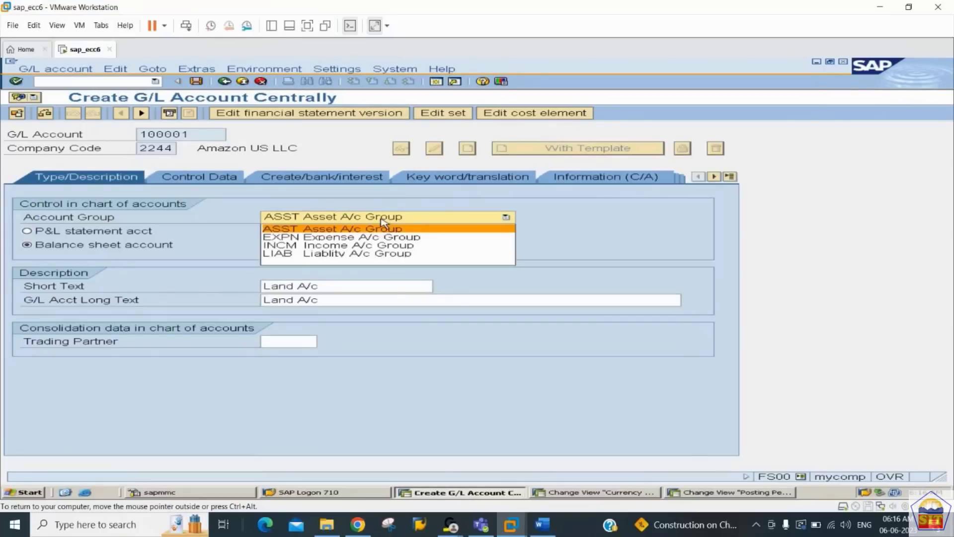
left_click(356, 255)
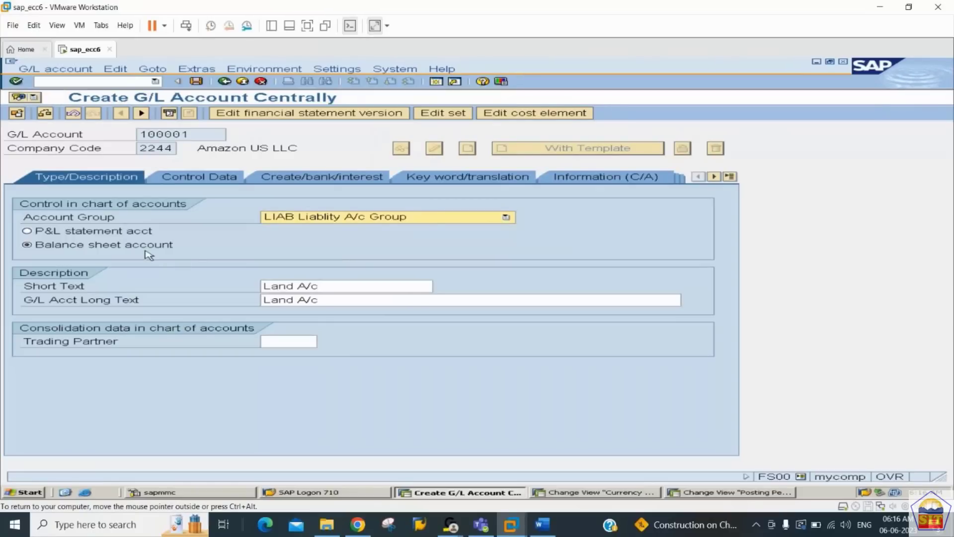
Replace the short text of account 100001 with "Acc. Depr on Land"
left_click(264, 287)
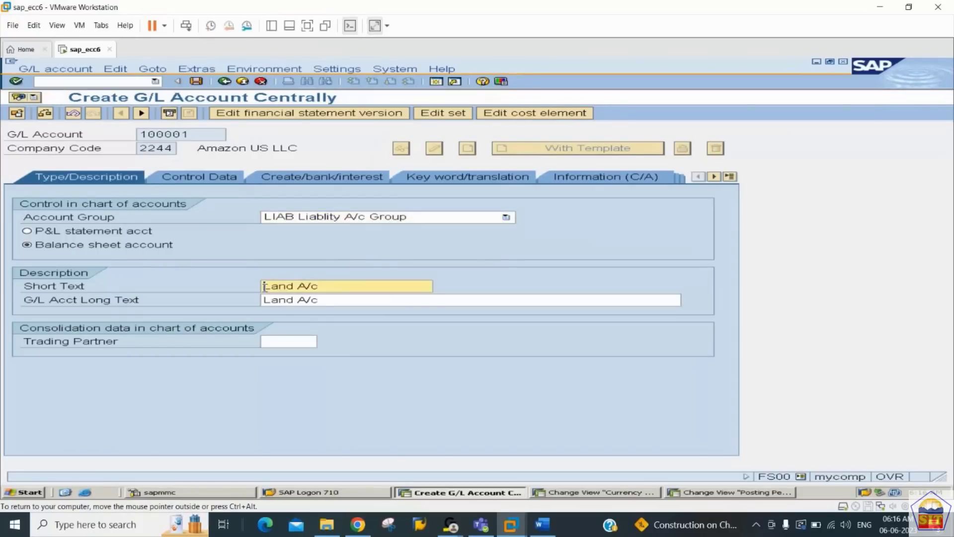
key("shift+End")
type("Acc. Depr")
key("BackSpace")
type("r")
key("BackSpace")
type("eciation")
key("BackSpace")
key("BackSpace")
key("BackSpace")
key("BackSpace")
key("BackSpace")
key("BackSpace")
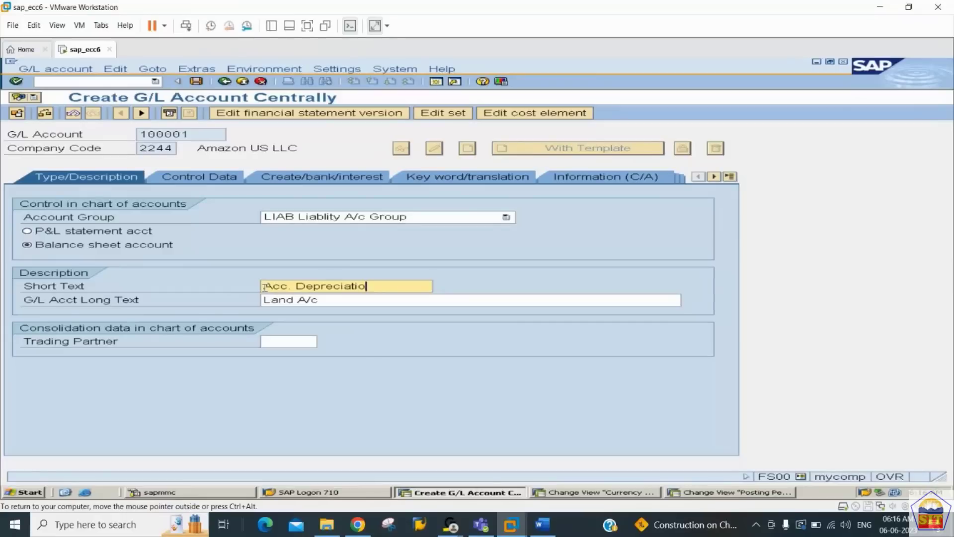
key("BackSpace")
key("BackSpace")
key("BackSpace")
type("r on Land")
Copy account 100001's short text into its long text, complete it as "Acc. Depr on Land A/c", and save
key("shift+Home")
key("ctrl+c")
key("Tab")
key("ctrl+v")
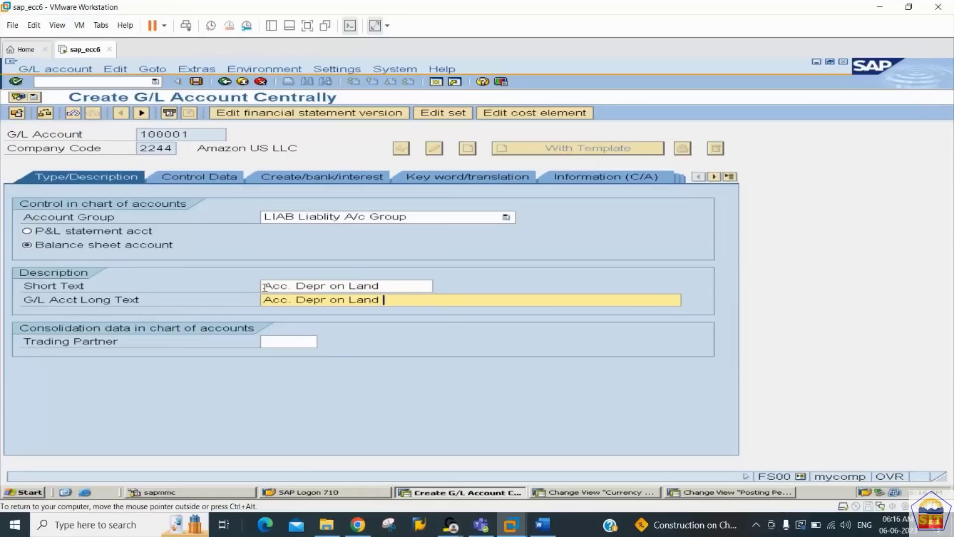
type("A/c")
key("ctrl+s")
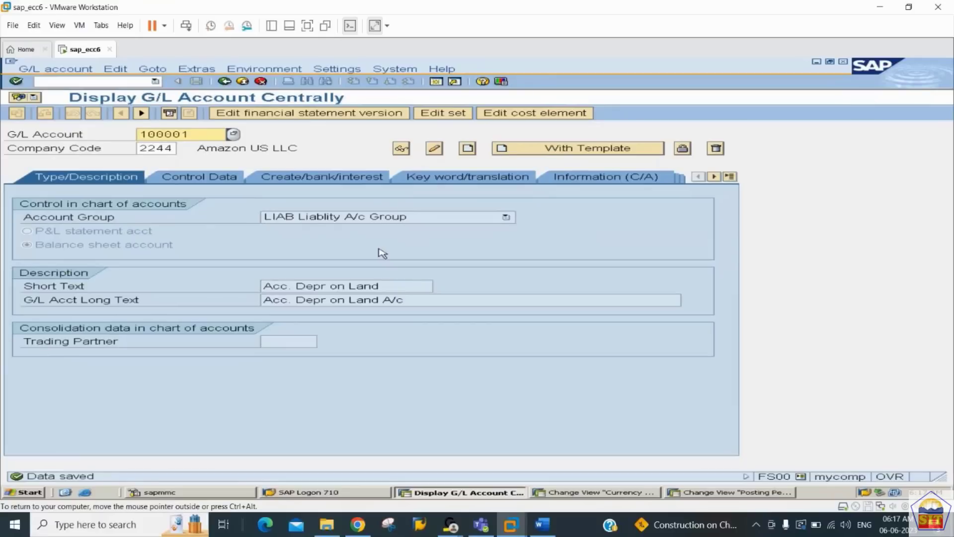
Start creating G/L account 100002 using account 100001 of company code 2244 as the template
left_click(202, 138)
key("BackSpace")
type("2")
left_click(570, 152)
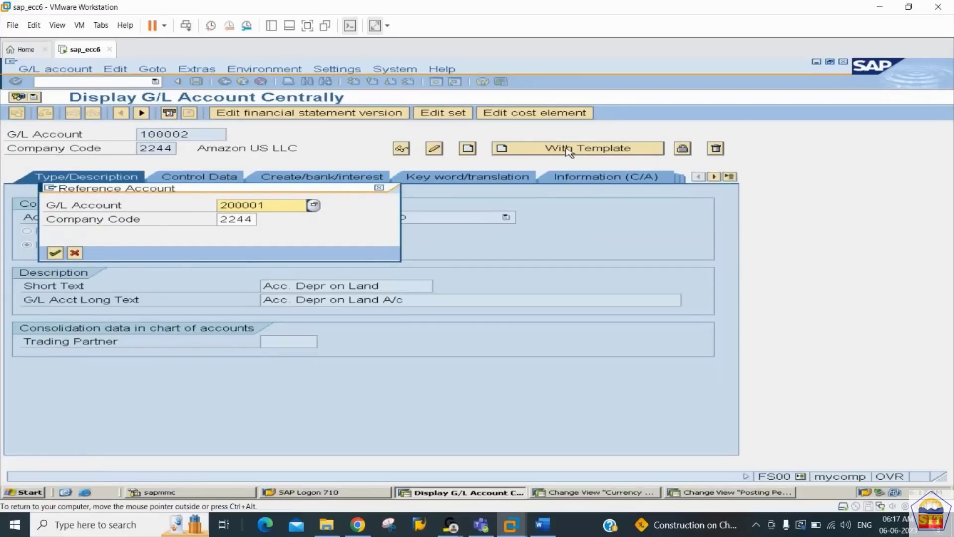
type("1")
key("Tab")
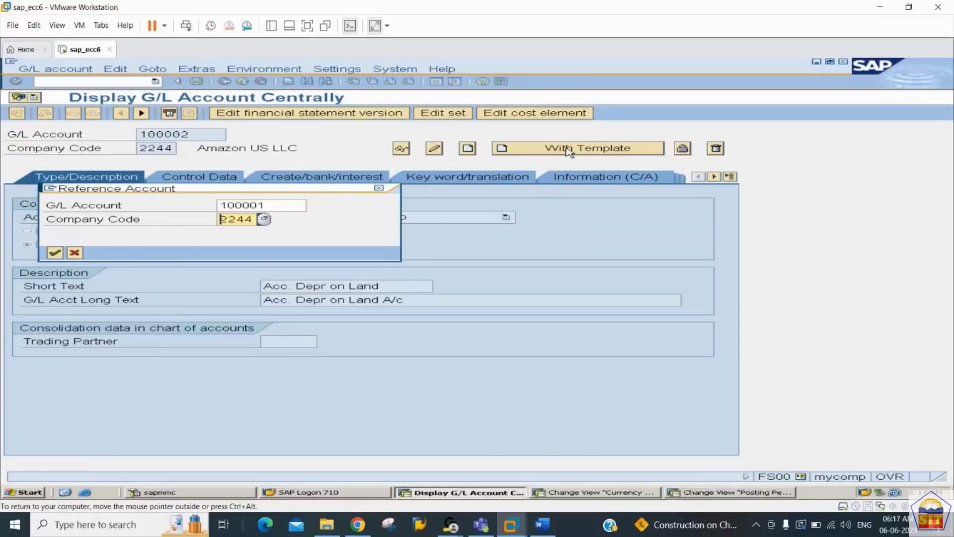
key("Return")
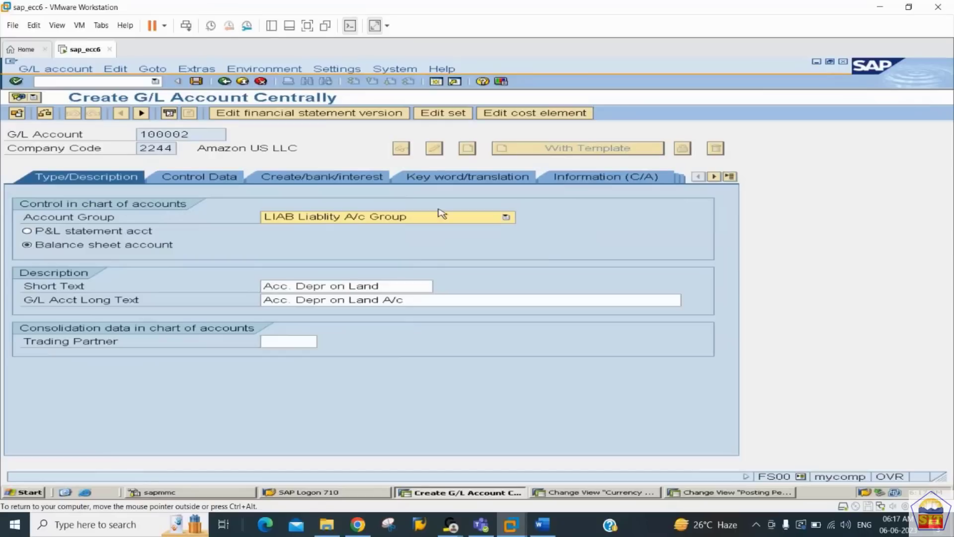
Change the short text of account 100002 to "Acc. Depr Building"
left_click(392, 288)
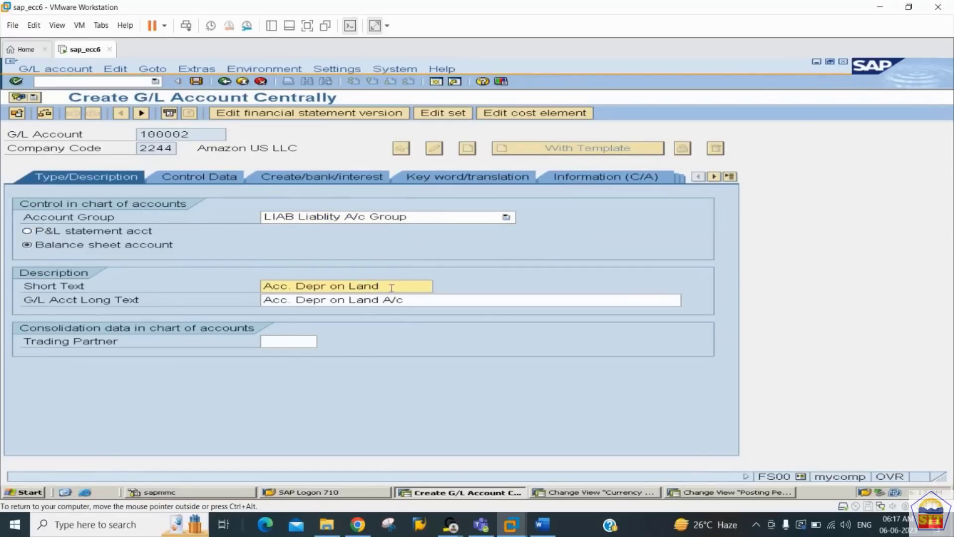
key("BackSpace")
key("BackSpace")
key("BackSpace")
key("BackSpace")
key("BackSpace")
key("BackSpace")
key("BackSpace")
type("B")
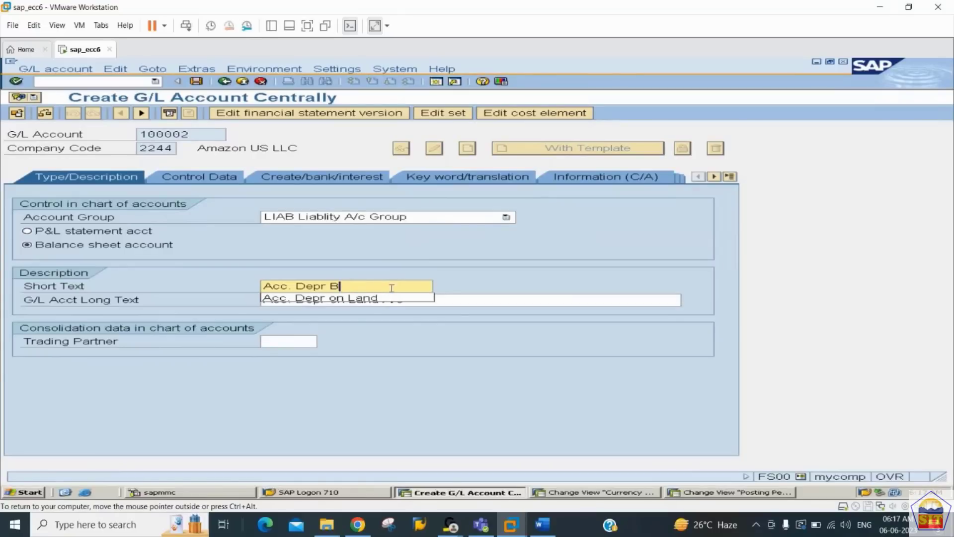
type("ul")
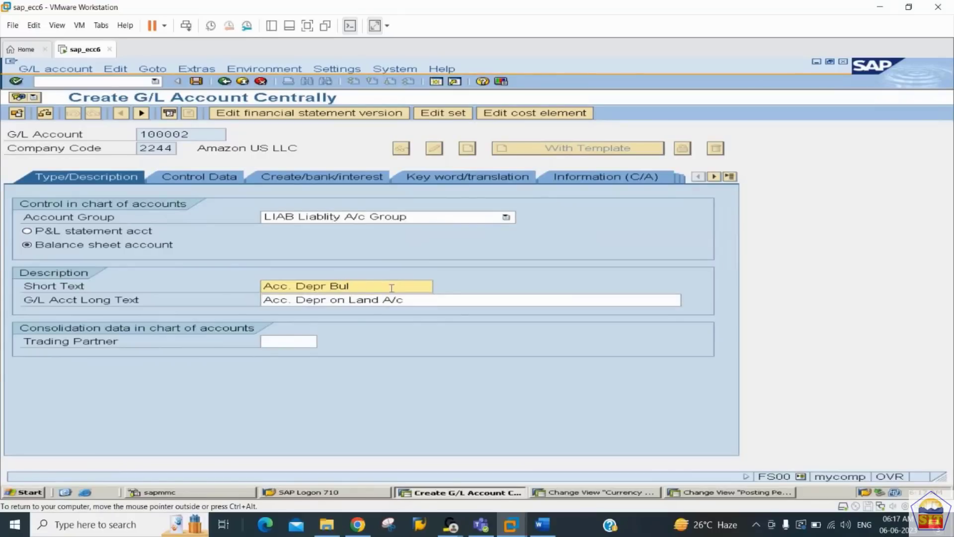
type("lding")
Change the long text of account 100002 to "Acc. Depr on Building A/c" and save the account
key("Tab")
key("Left")
key("Left")
key("Left")
key("Left")
key("Left")
key("Left")
key("Left")
key("Left")
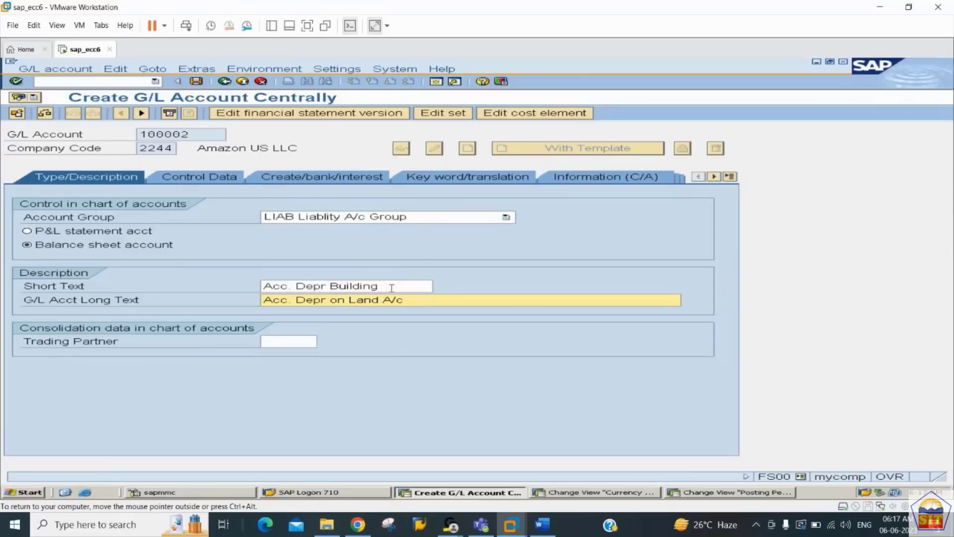
type("Building A/c")
key("ctrl+s")
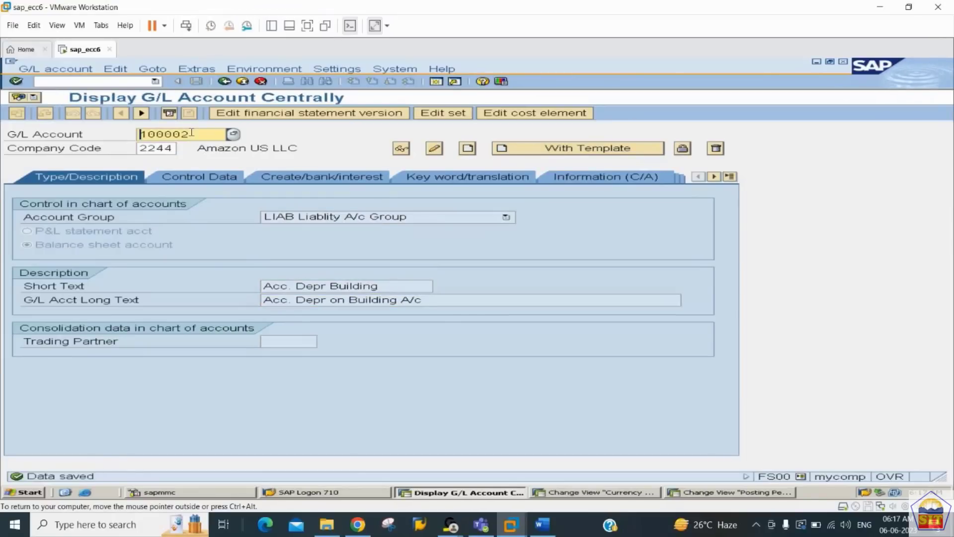
Start creating G/L account 100003 using account 100001 of company code 2244 as the template
left_click(192, 134)
key("BackSpace")
type("3")
left_click(595, 149)
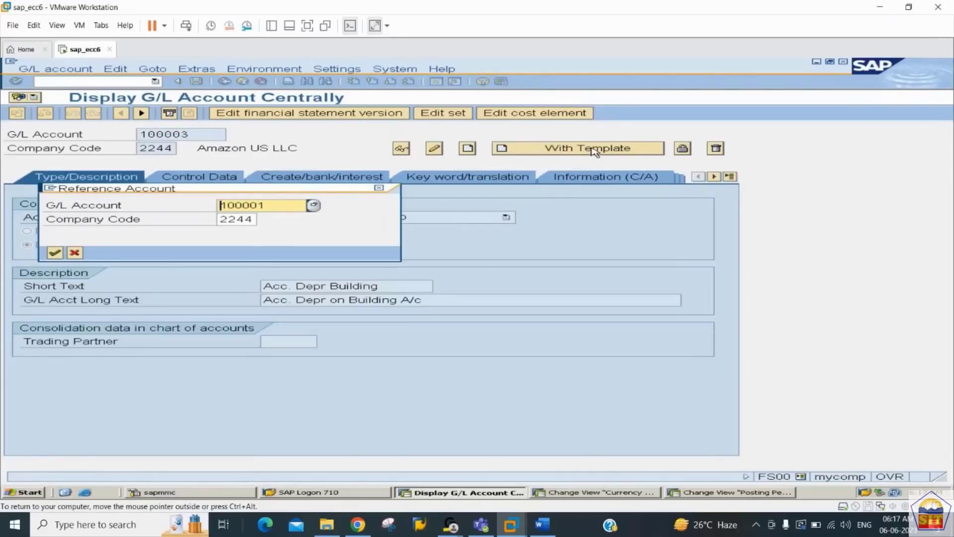
key("Return")
Set account 100003's short text to "Acc. Depr on Plant" and its long text to "Acc. Depr on Plant A/c", and save it
left_click(412, 283)
type("on")
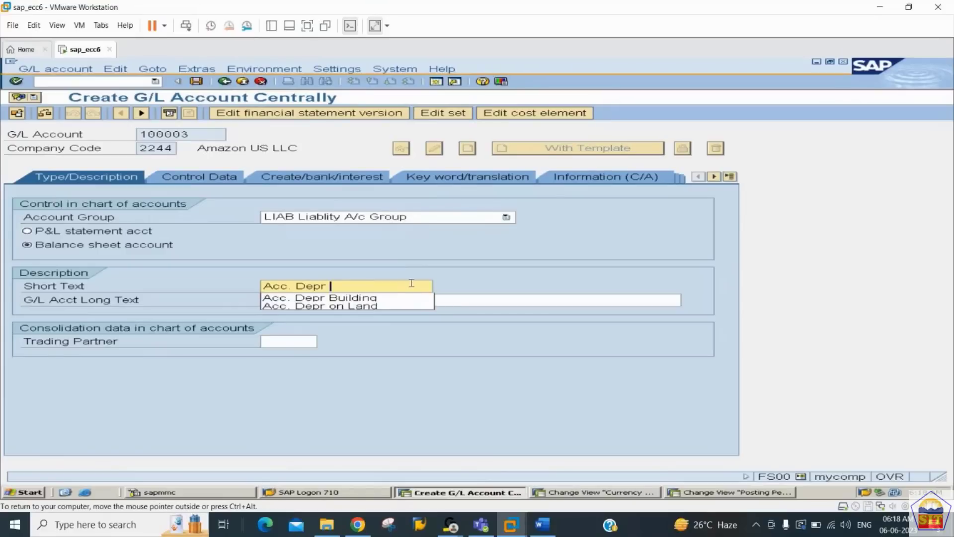
type(" Plant")
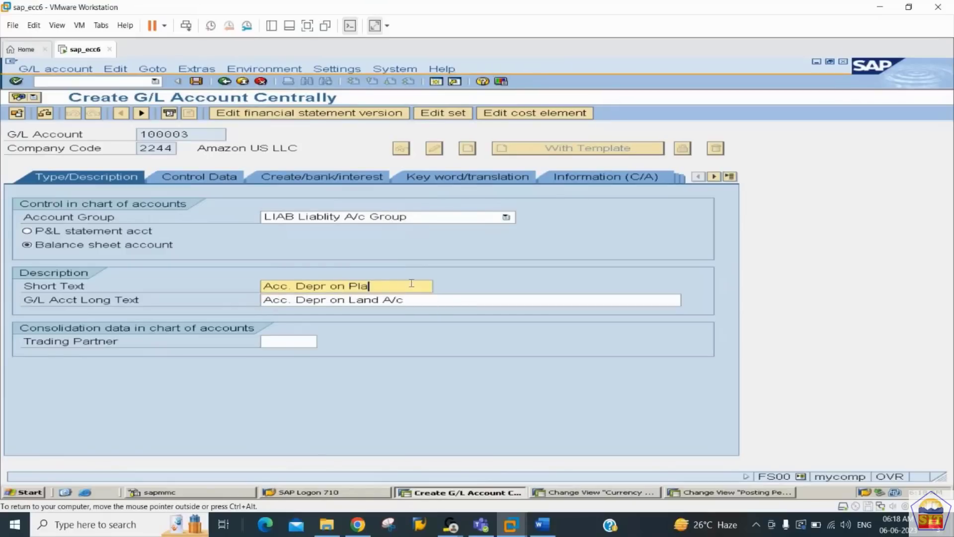
key("Tab")
key("Left")
key("Left")
key("Left")
key("Left")
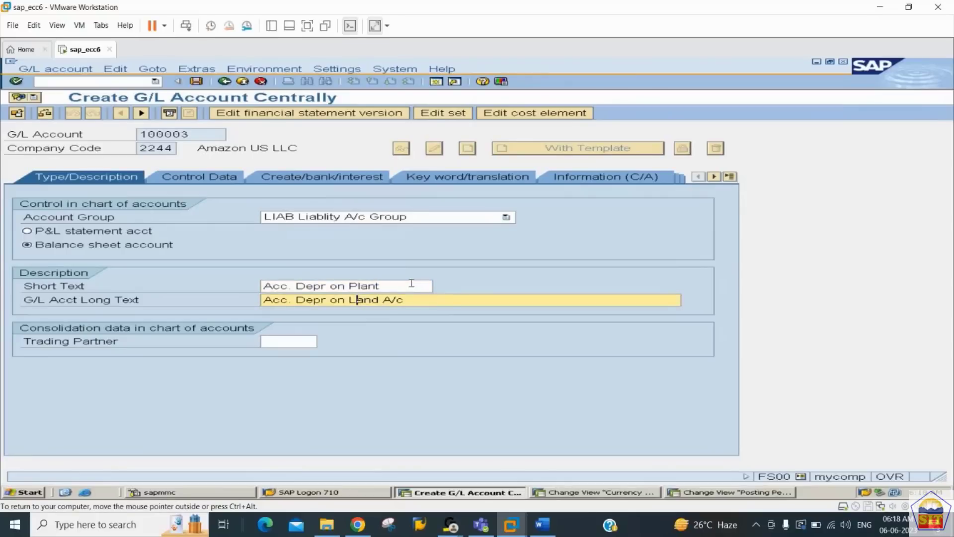
type("Plant A/c")
key("ctrl+s")
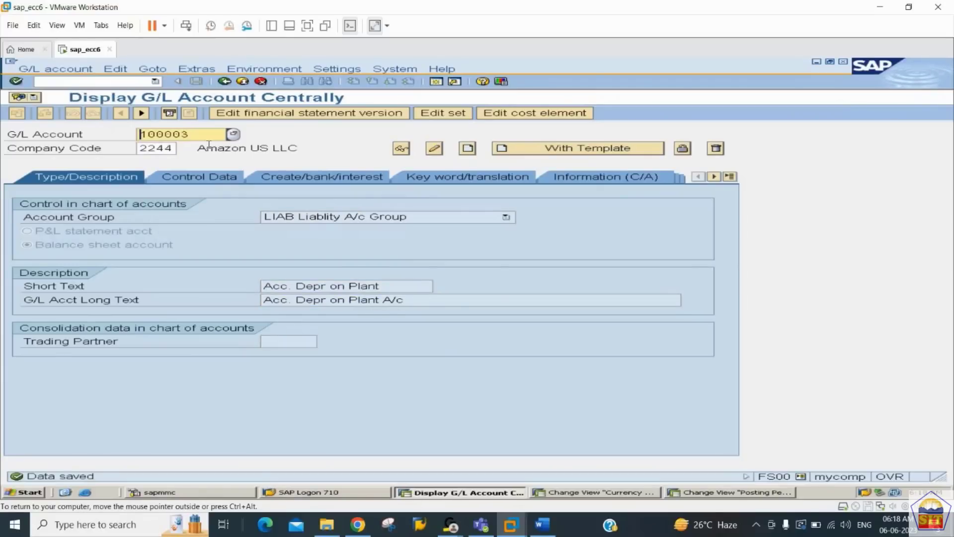
Start creating G/L account 100004 in company code 2244 using account 100001 as the template
left_click(209, 145)
left_click(209, 135)
key("BackSpace")
type("4")
left_click(549, 152)
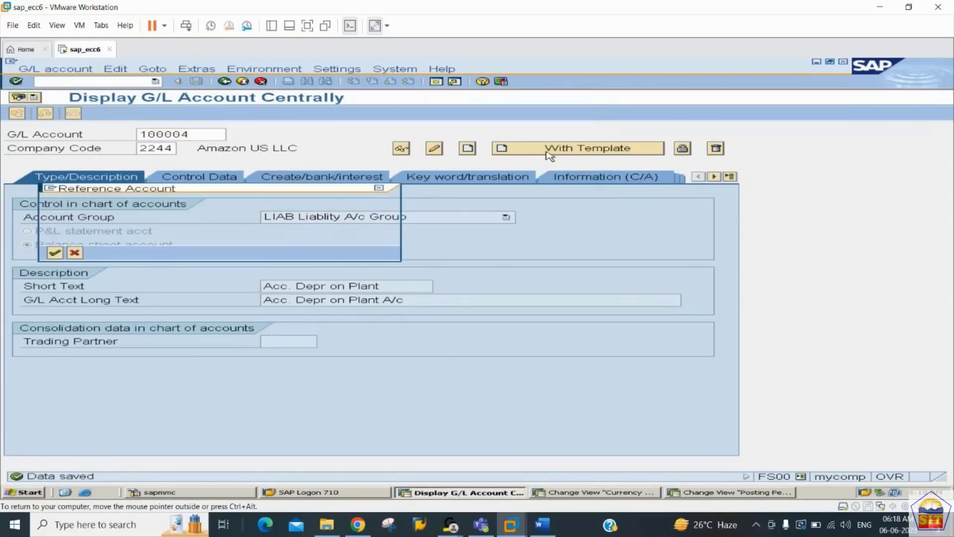
key("Return")
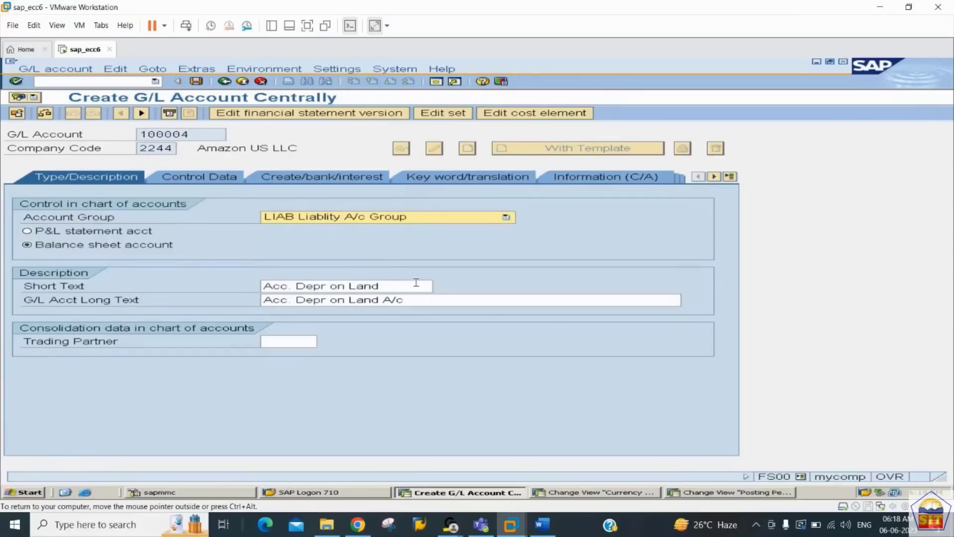
Change the short text of account 100004 to "Acc. Depr Furniture"
left_click(416, 283)
key("BackSpace")
key("BackSpace")
key("BackSpace")
key("BackSpace")
key("BackSpace")
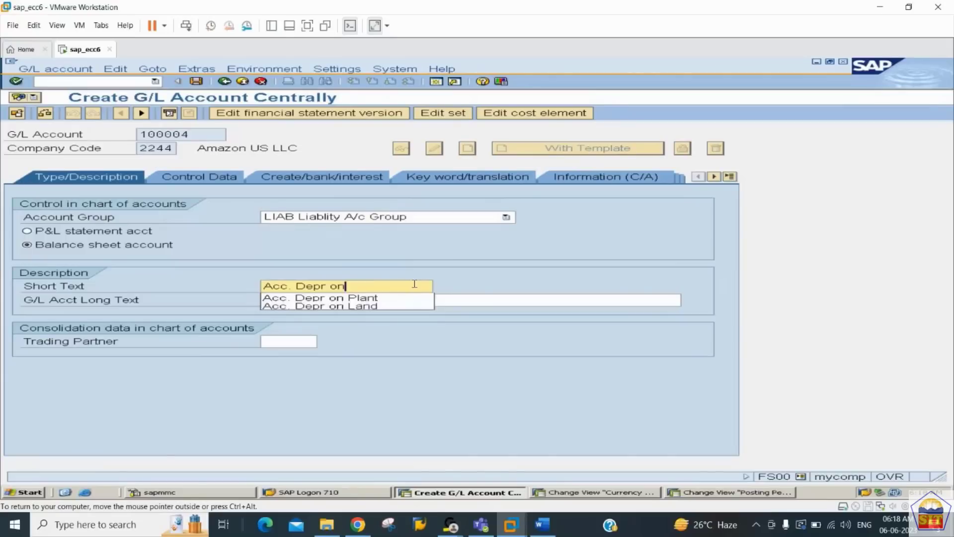
key("BackSpace")
key("BackSpace")
type("Furnit")
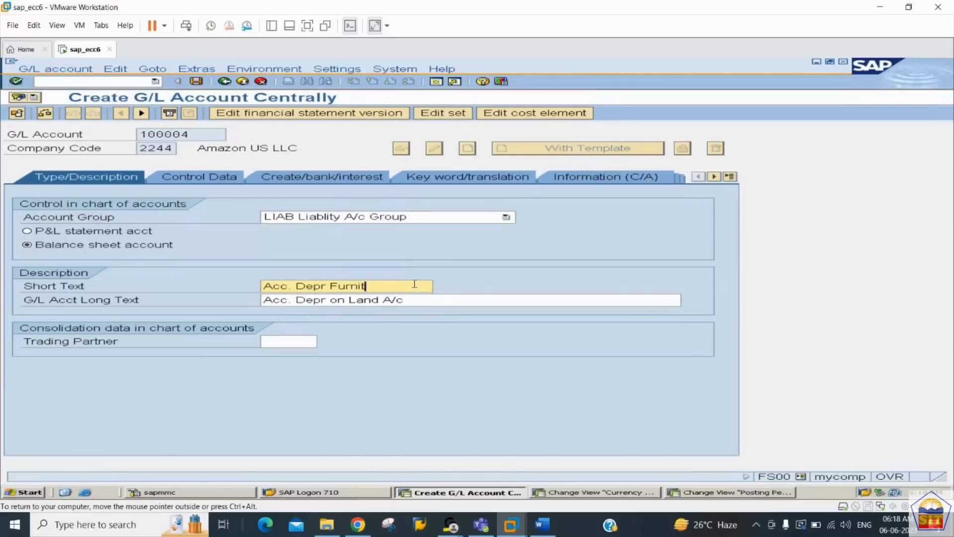
type("ure")
Change the long text of account 100004 to "Acc. Depr on Furniture A/c" and save the account
key("Tab")
key("Left")
key("Left")
key("Left")
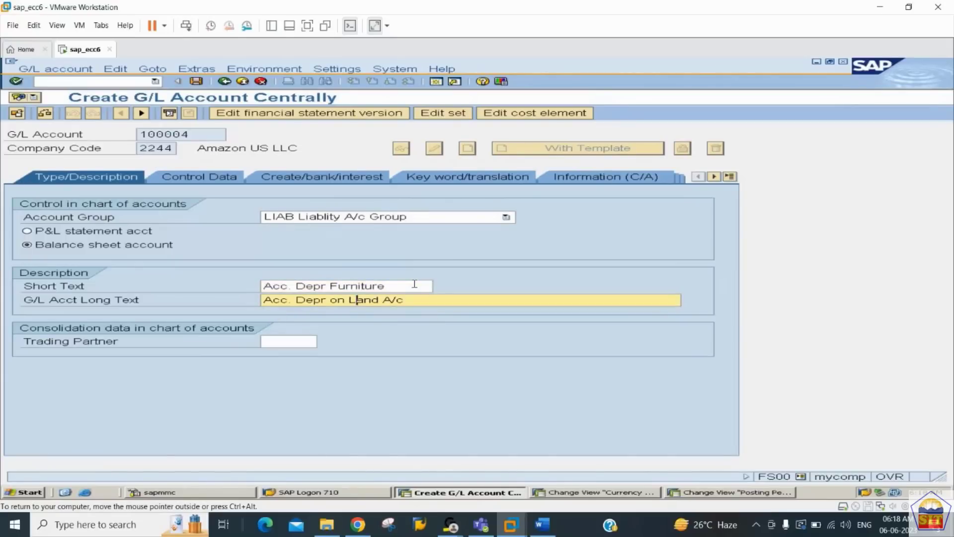
key("Left")
type("Furniture A/c")
key("ctrl+s")
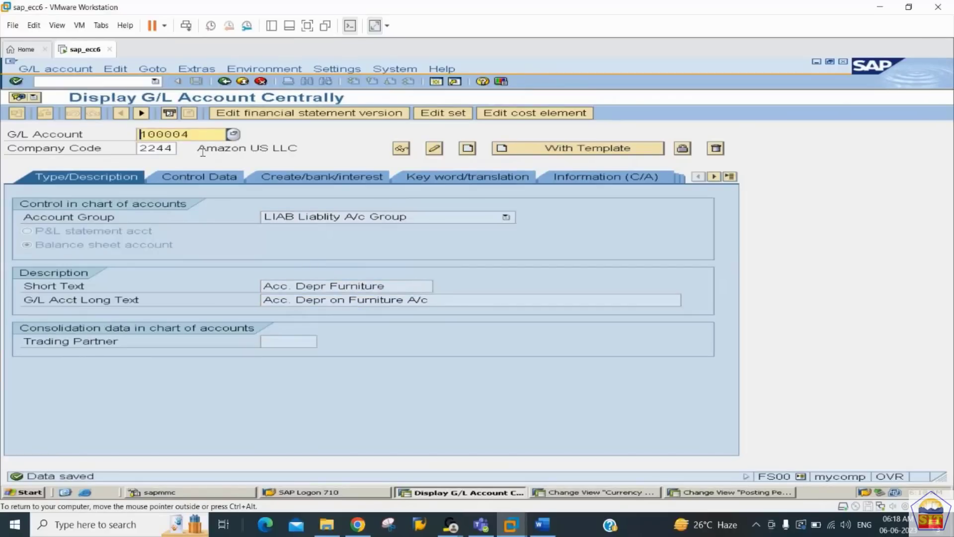
Create G/L account 100005 with short text "Acc. Depr Vehicle" and long text "Acc. Depr on Vehicle A/c", and save it
left_click(204, 133)
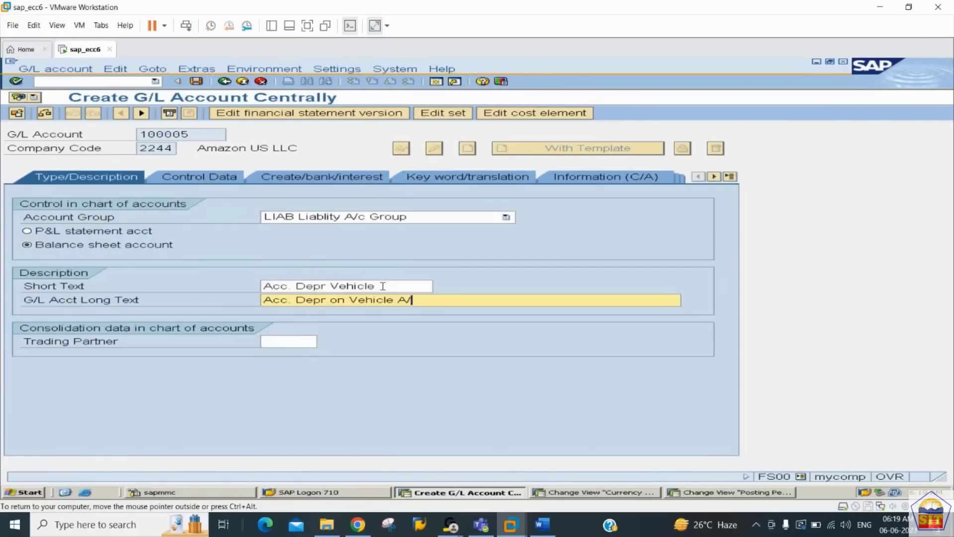
type("cl")
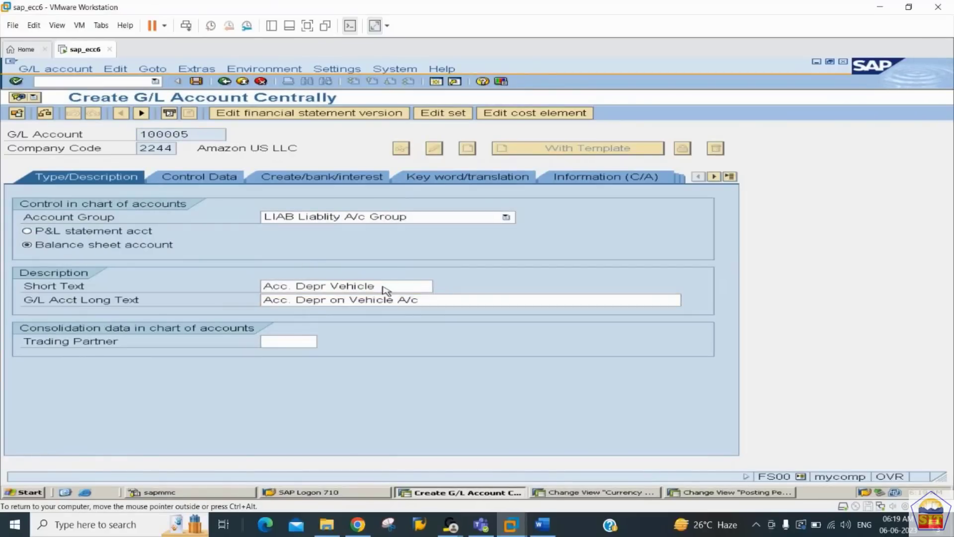
key("ctrl+s")
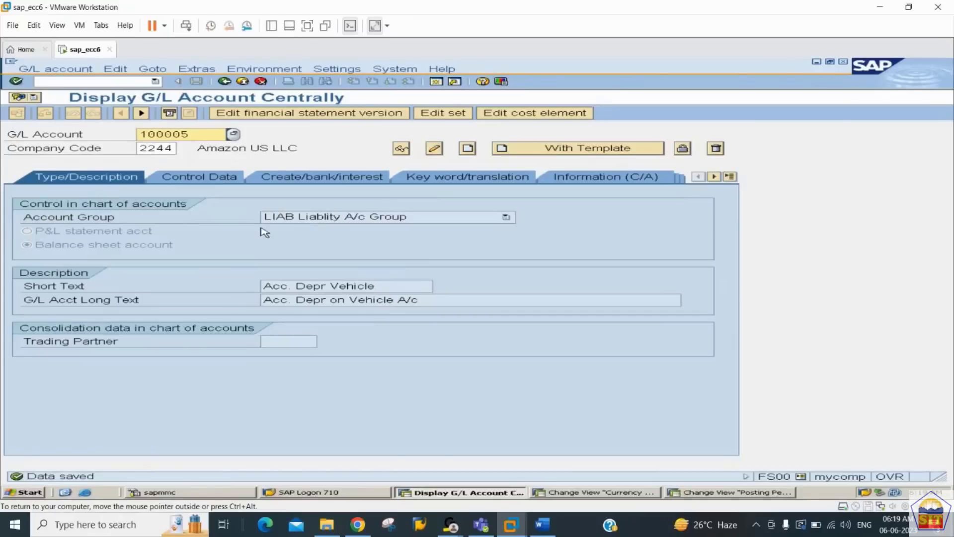
Start creating G/L account 300100 in company code 2244 as a P&L account in account group INCM Income A/c Group
type("300100")
key("Tab")
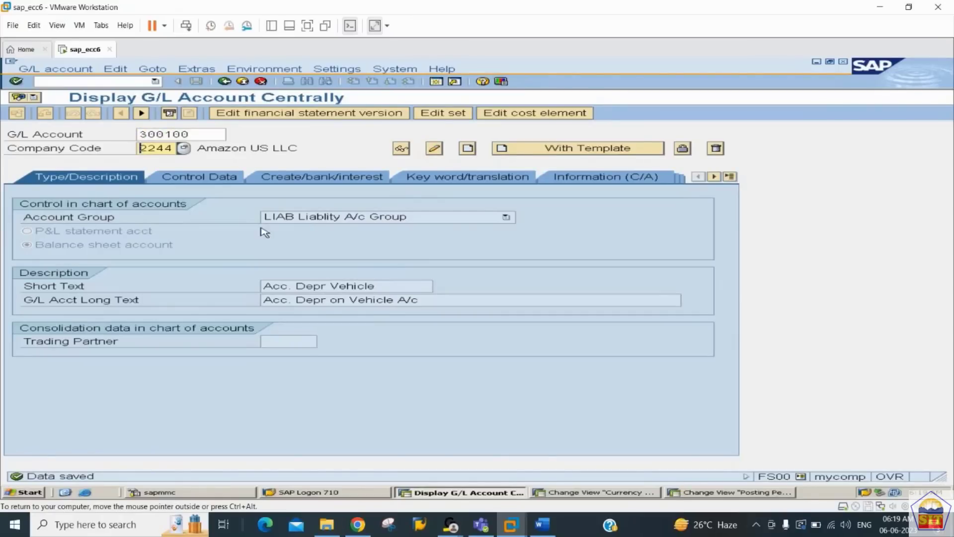
left_click(467, 148)
left_click(419, 219)
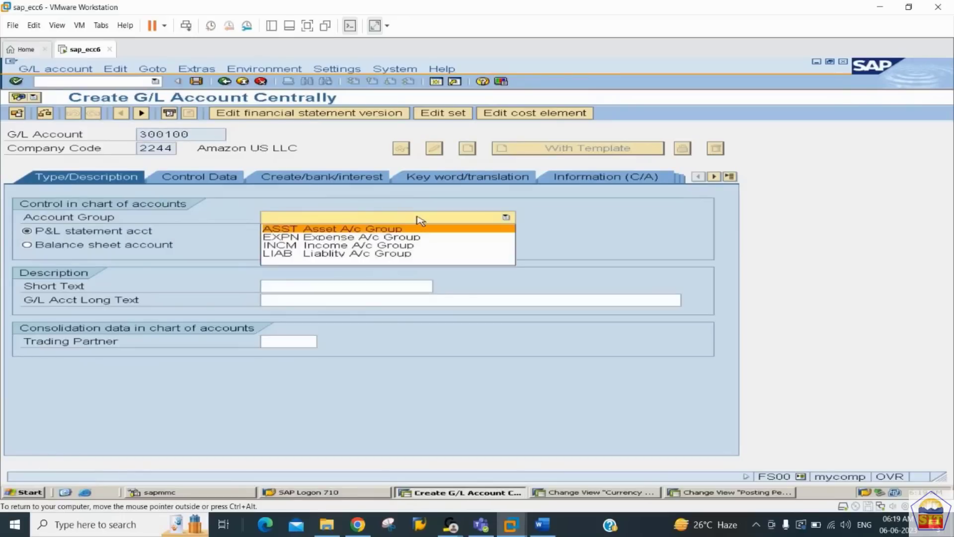
left_click(348, 245)
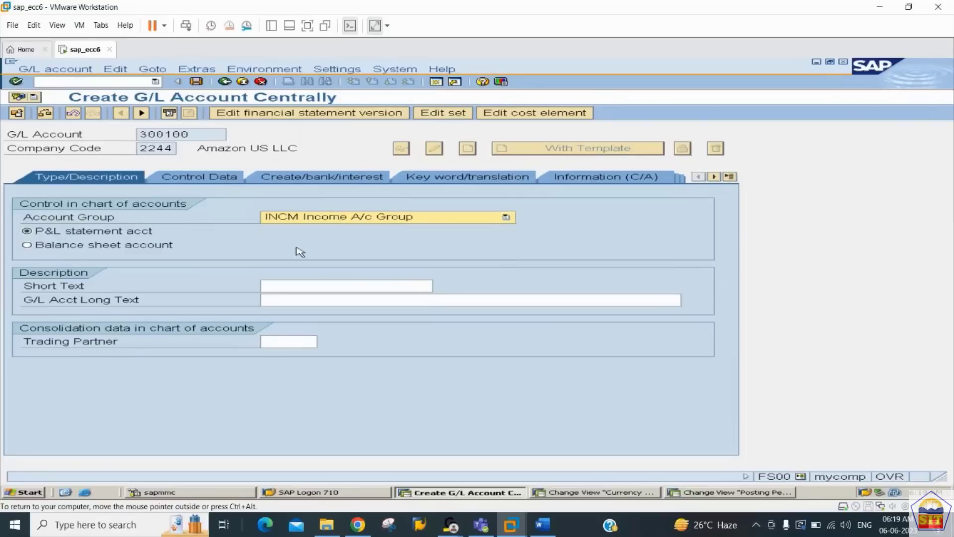
Enter "Sale of Asset A/c" as both the short text and the long text of account 300100
left_click(322, 285)
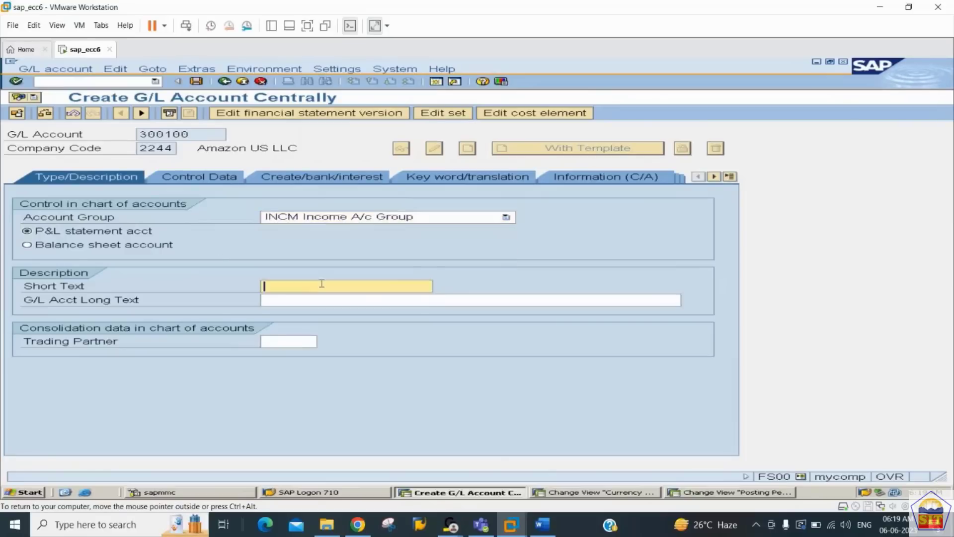
type("S")
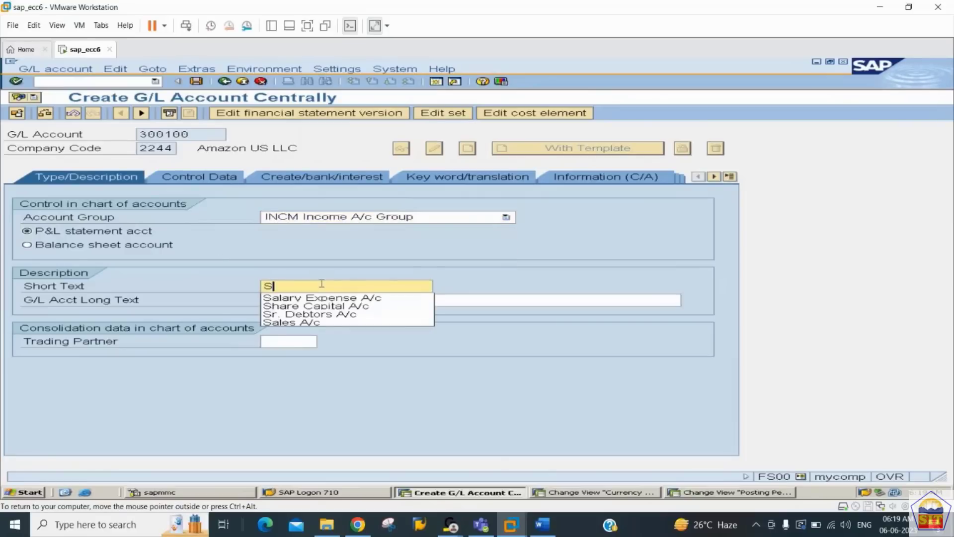
type("ale of Asset A/c")
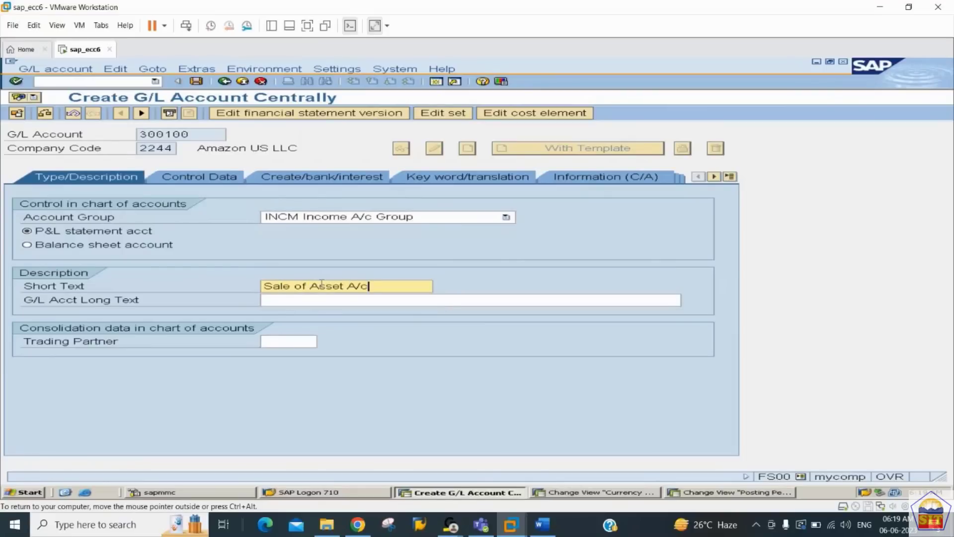
key("ctrl+a")
key("ctrl+c")
key("Tab")
key("ctrl+v")
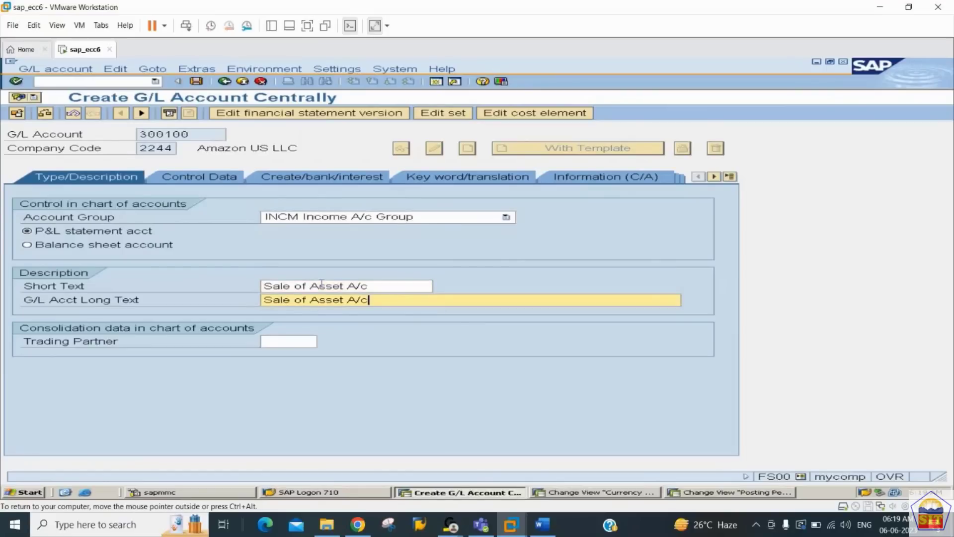
Enable only balances in local currency and line item display for account 300100, with sort key 001
left_click(196, 180)
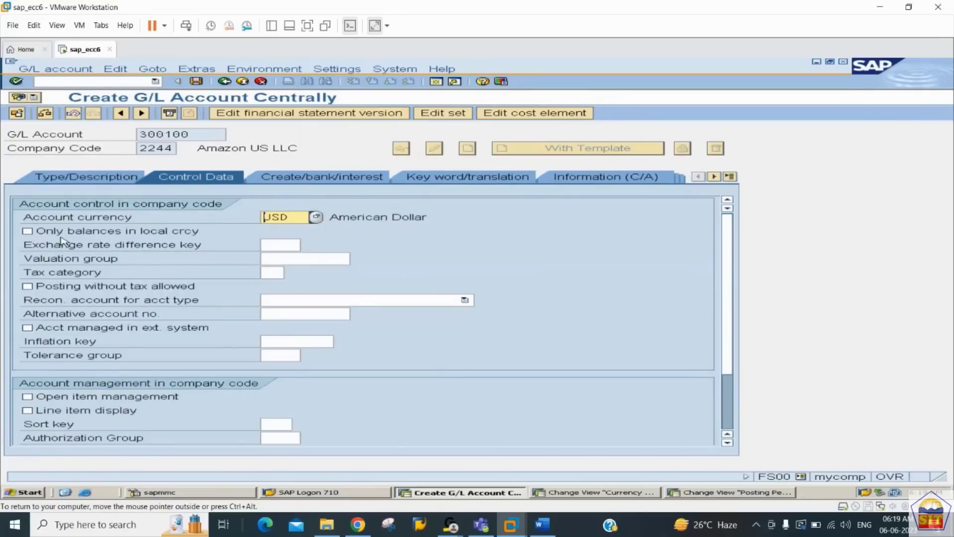
left_click(59, 232)
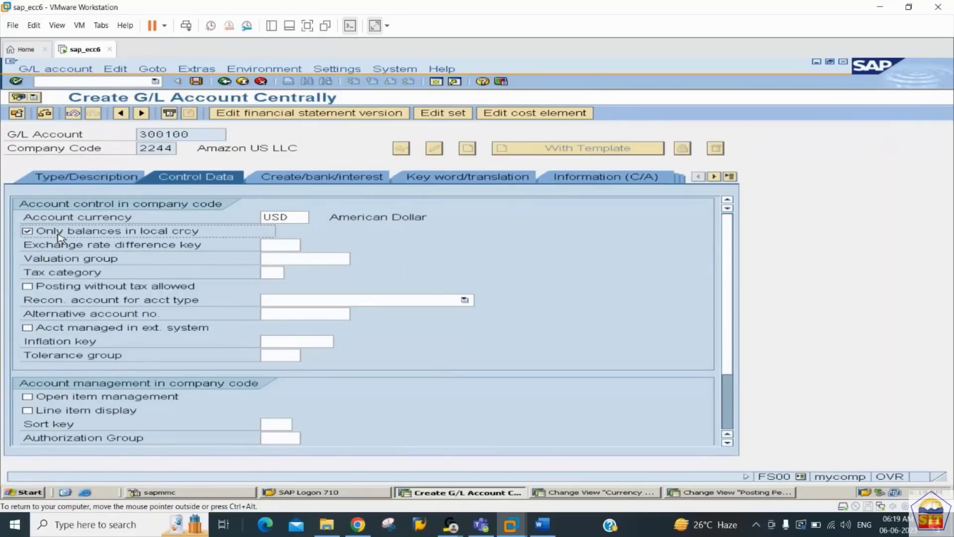
left_click(49, 411)
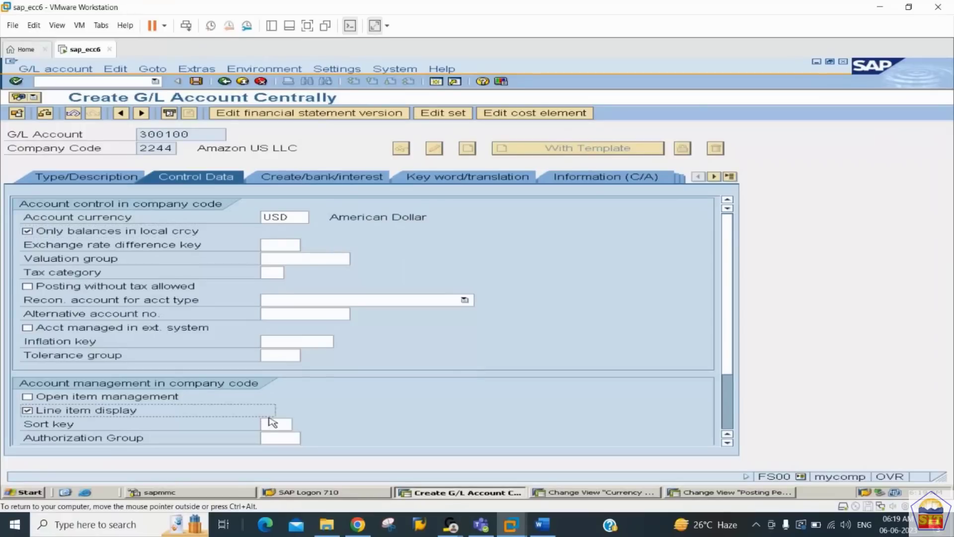
left_click(271, 423)
type("001")
key("Return")
Find the "retirement" field status group, assign G052 (Accounts for fixed asset retirement) to account 300100, and save the account
left_click(314, 178)
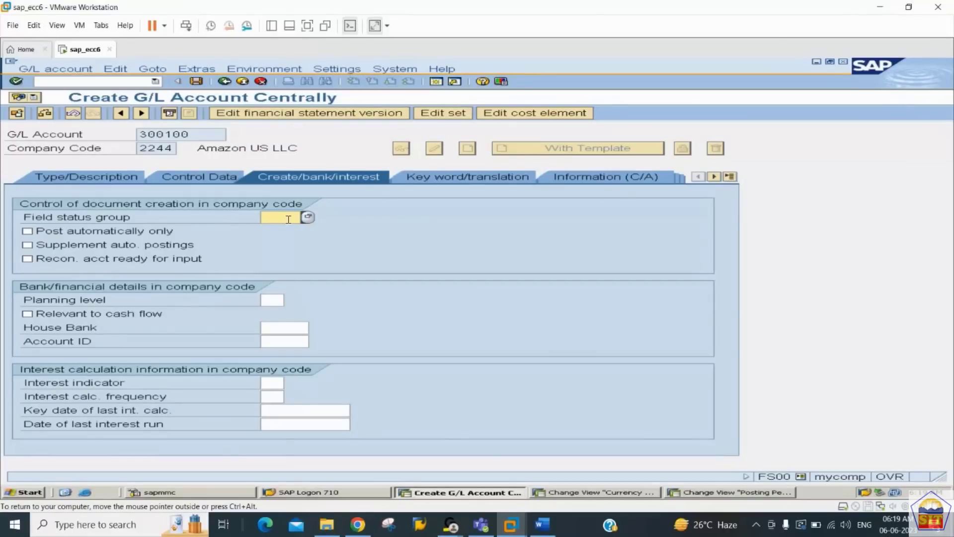
left_click(308, 217)
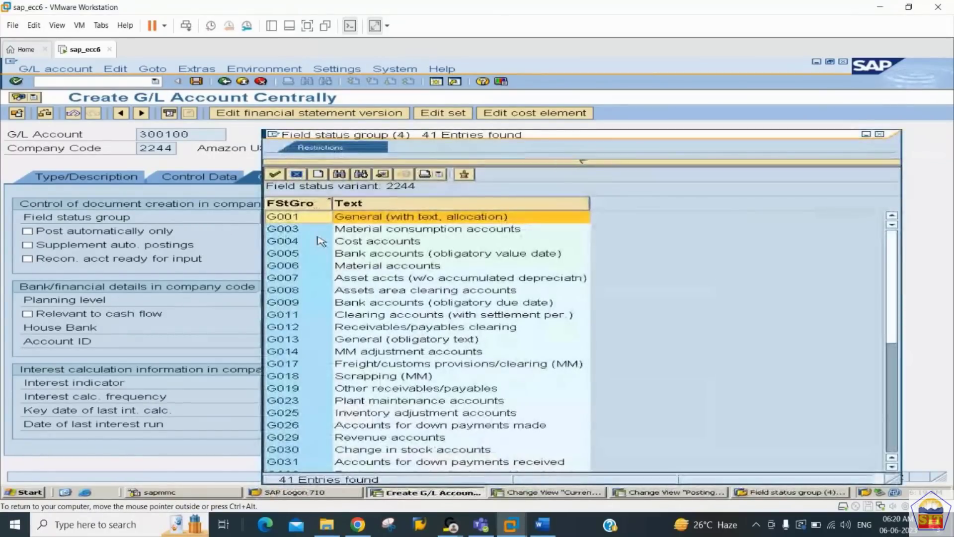
left_click(343, 178)
type("r")
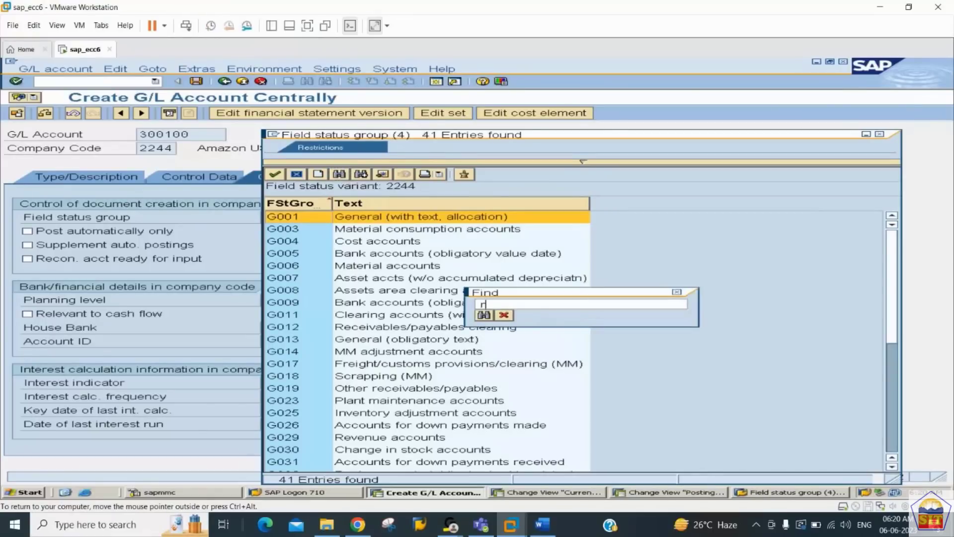
type("etirement")
key("Return")
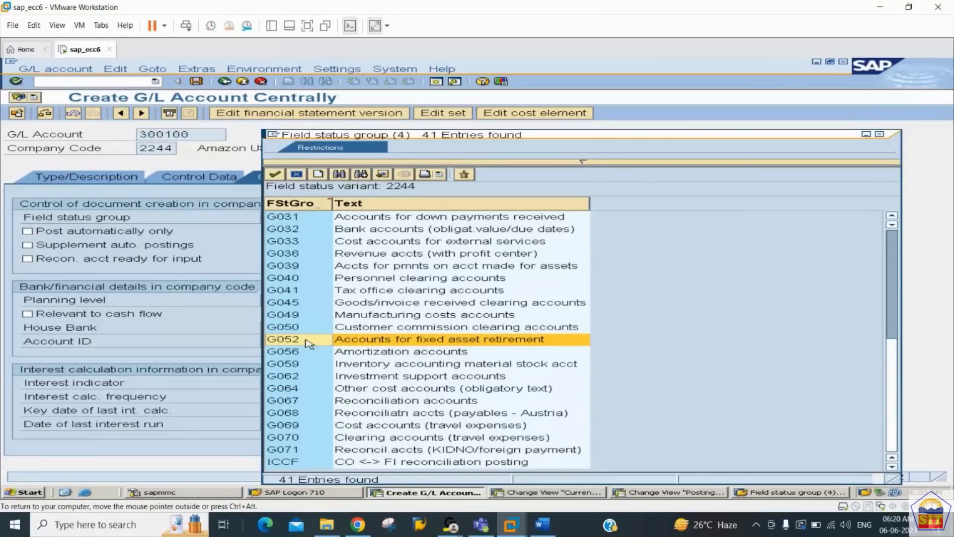
double_click(382, 341)
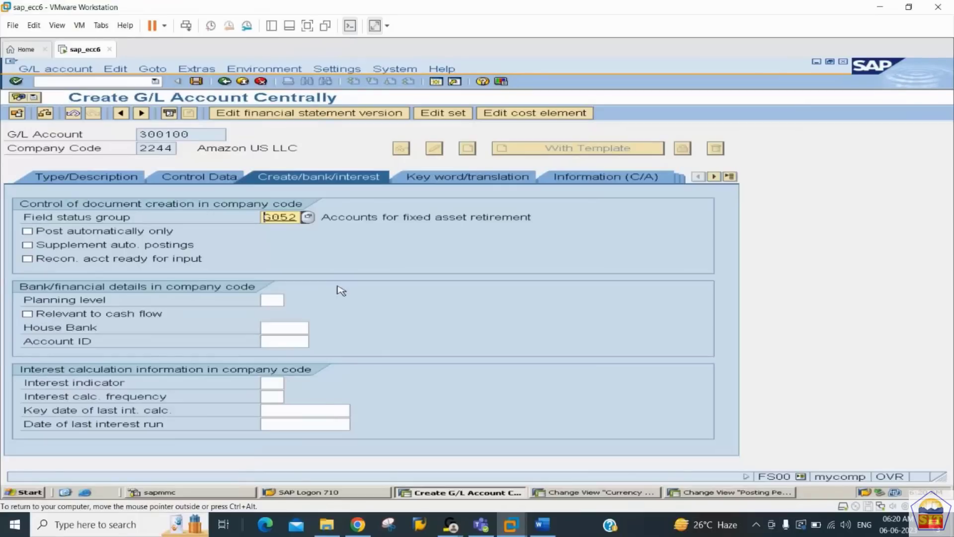
key("ctrl+s")
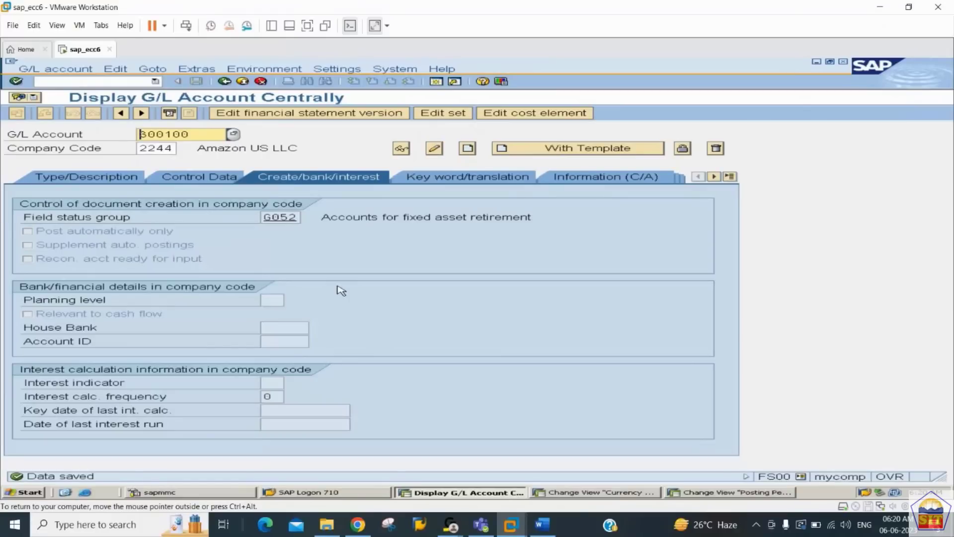
Start creating G/L account 300101 in company code 2244 with account group INCM Income A/c Group
key("Right")
key("Right")
key("Right")
key("Right")
type("01")
left_click(111, 180)
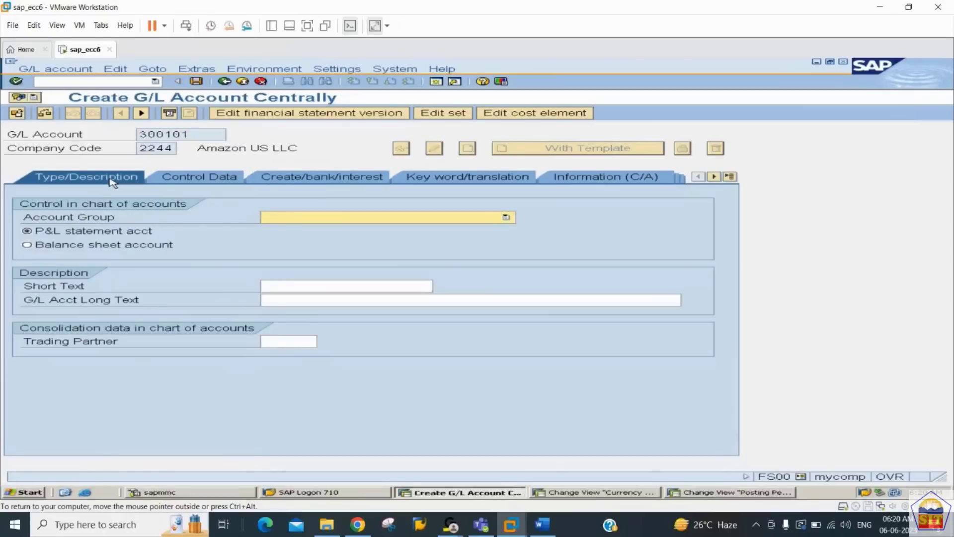
left_click(319, 217)
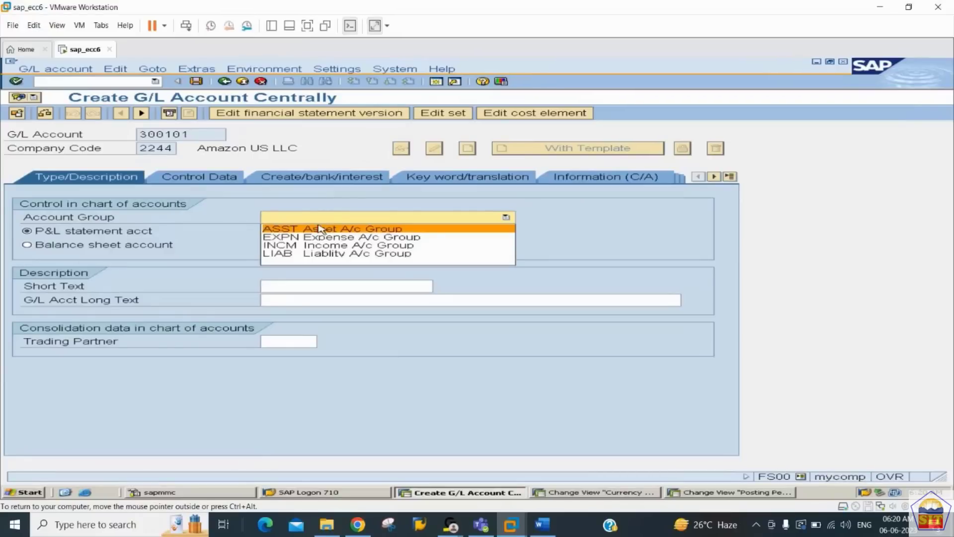
left_click(321, 245)
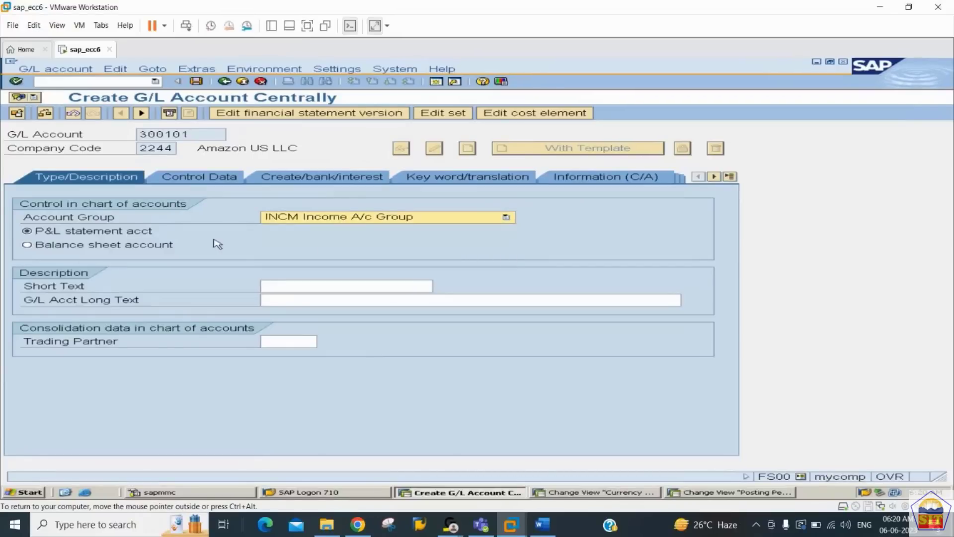
Enter short text "Gain Sale of Asset" and long text "Gain Sale of Asset A/c" for account 300101
left_click(317, 287)
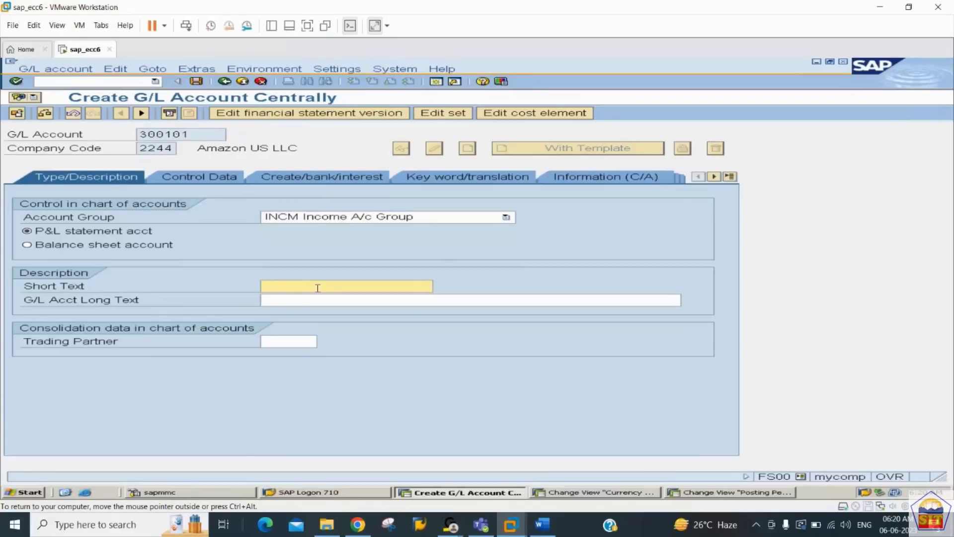
type("Gain Sale of Ass")
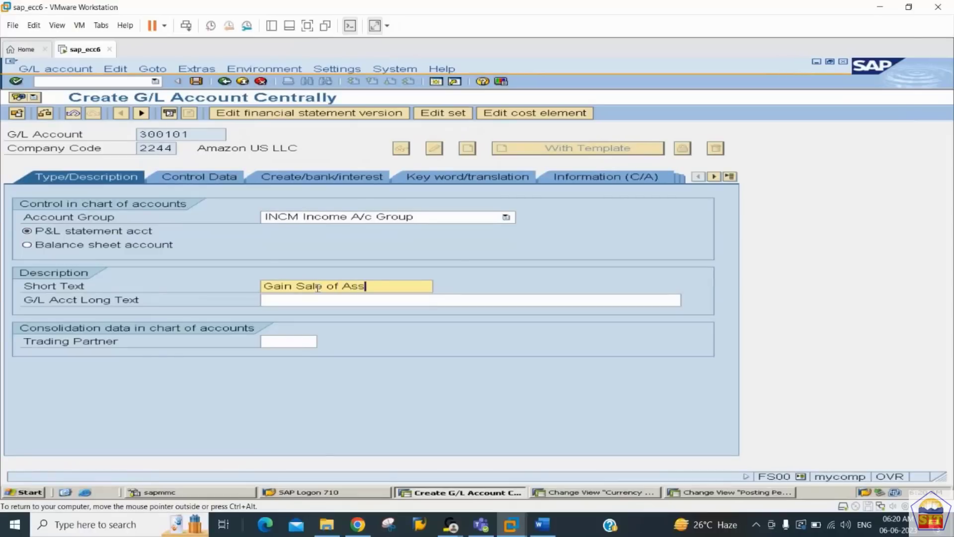
type("et")
key("shift+Home")
key("ctrl+c")
key("Tab")
key("ctrl+v")
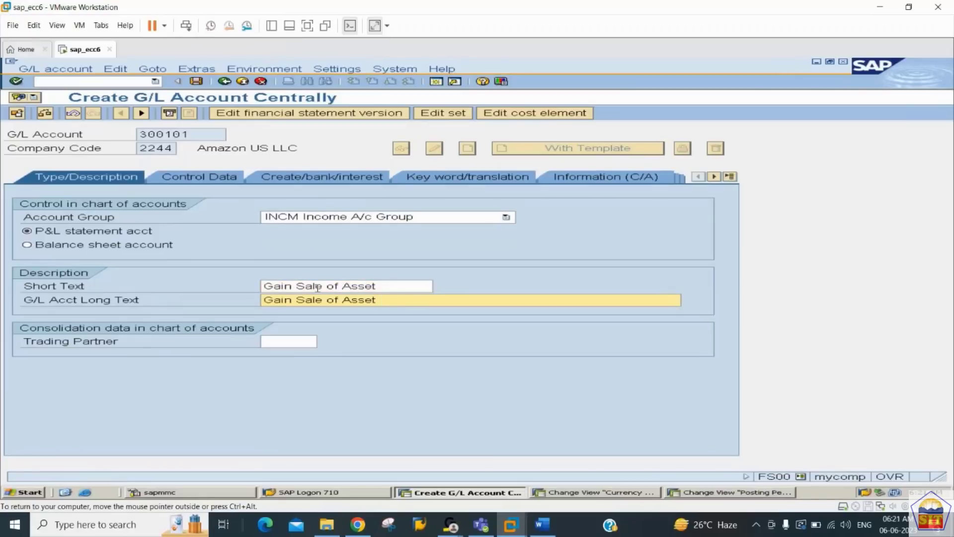
type("A/c")
Enable only balances in local currency and line item display for account 300101, with sort key 001
left_click(204, 176)
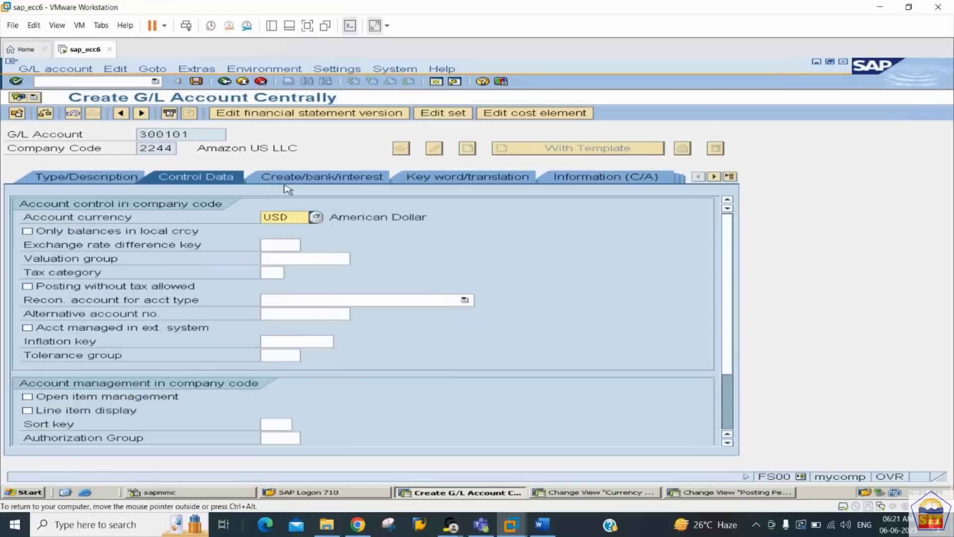
left_click(291, 180)
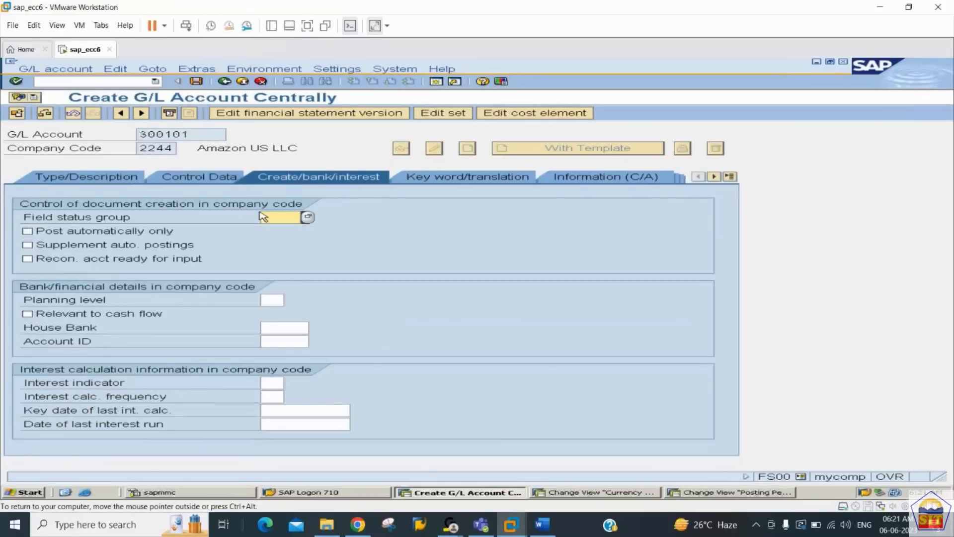
left_click(216, 177)
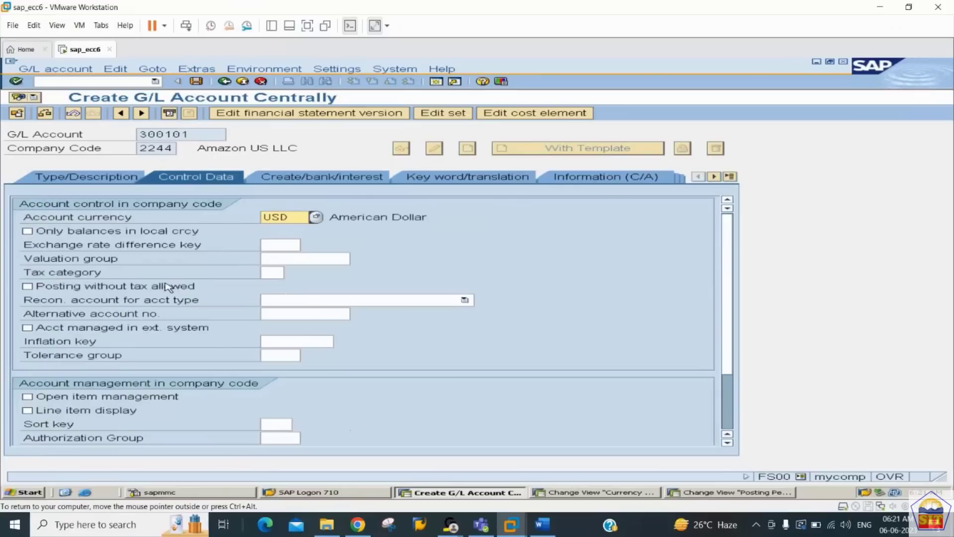
left_click(59, 232)
left_click(75, 411)
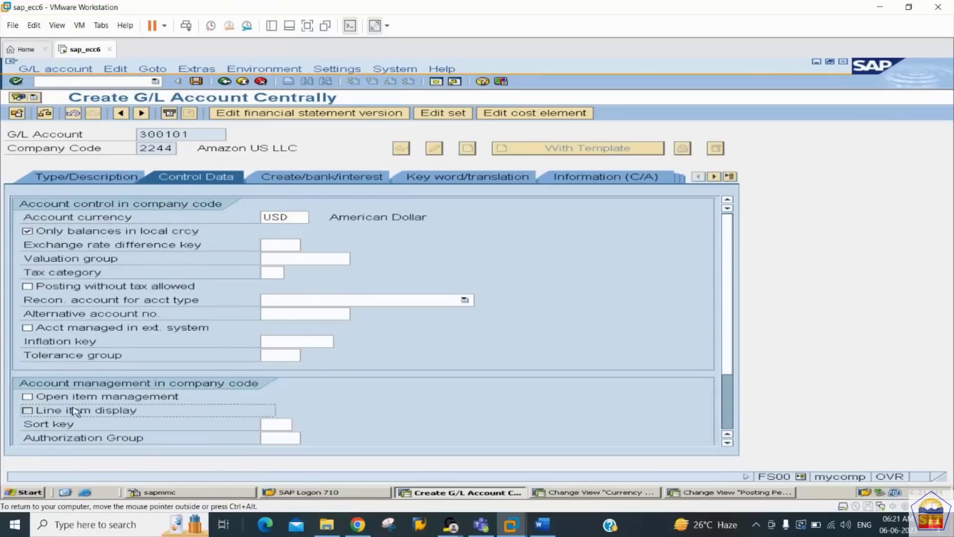
left_click(264, 425)
type("00")
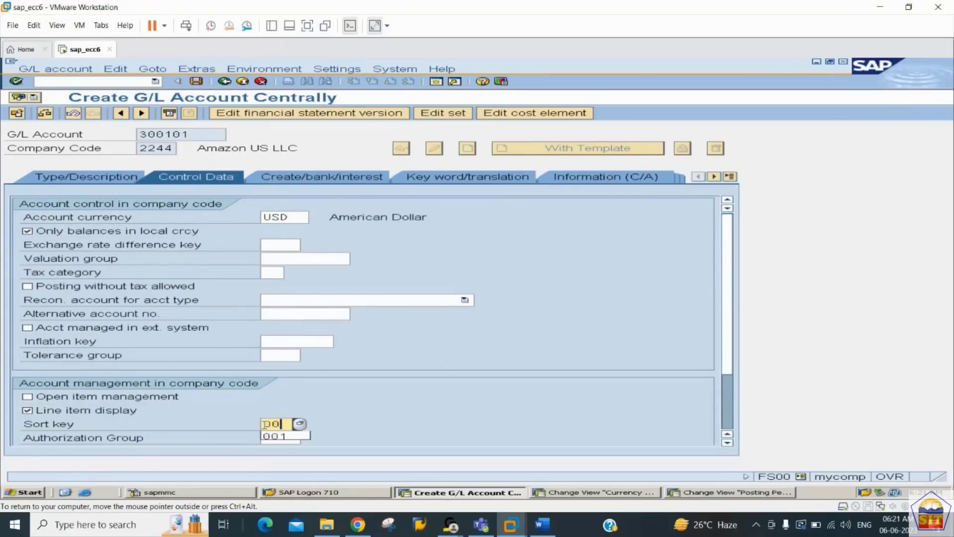
type("1")
key("Return")
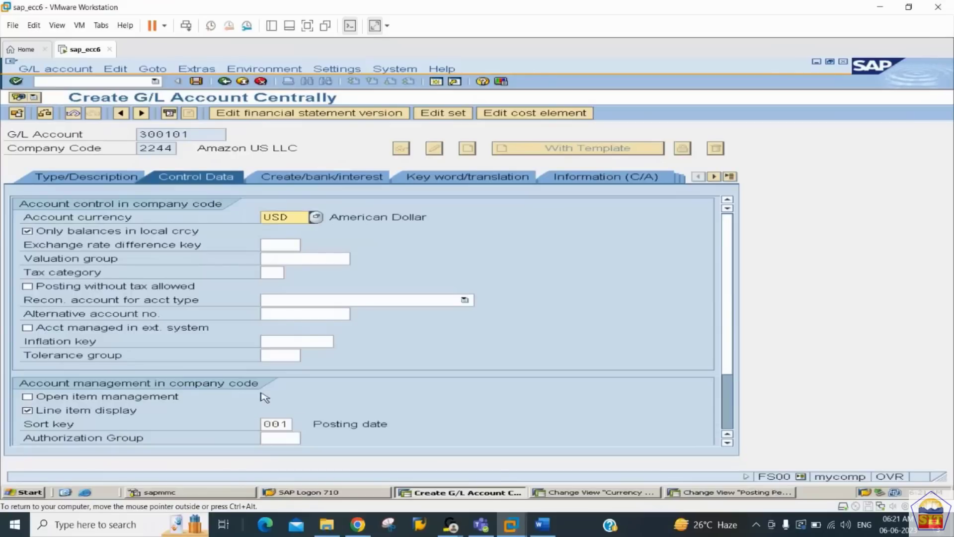
Assign field status group G001 to account 300101 and save the account
left_click(338, 178)
type("g001")
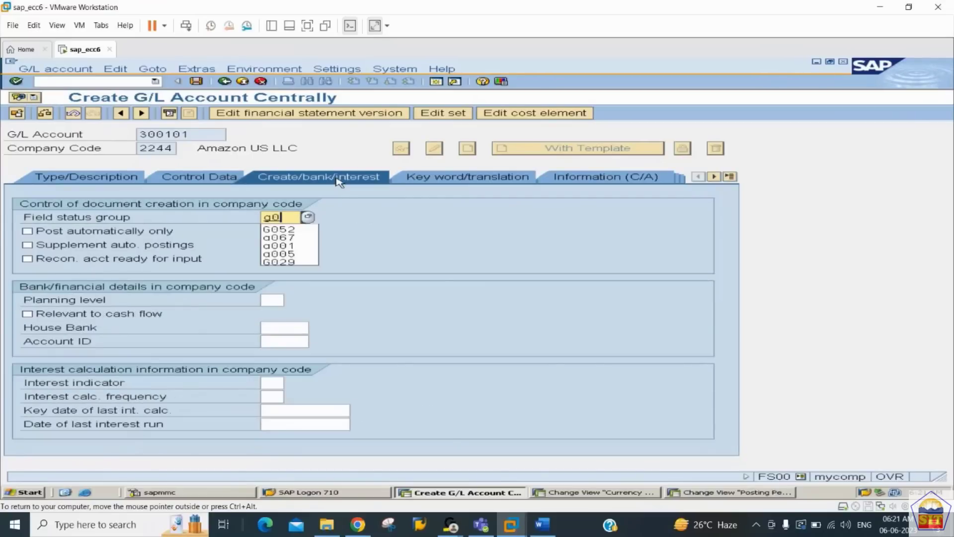
key("Return")
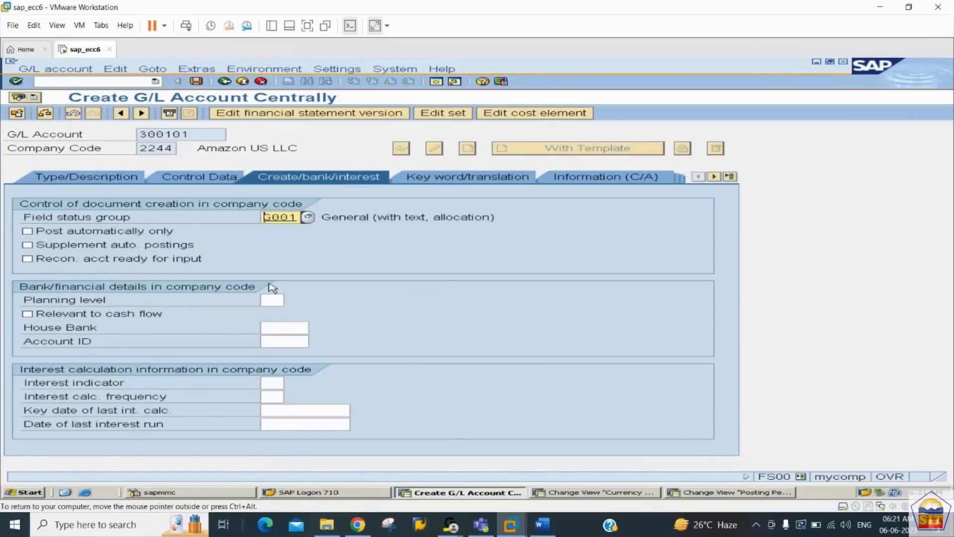
key("ctrl+s")
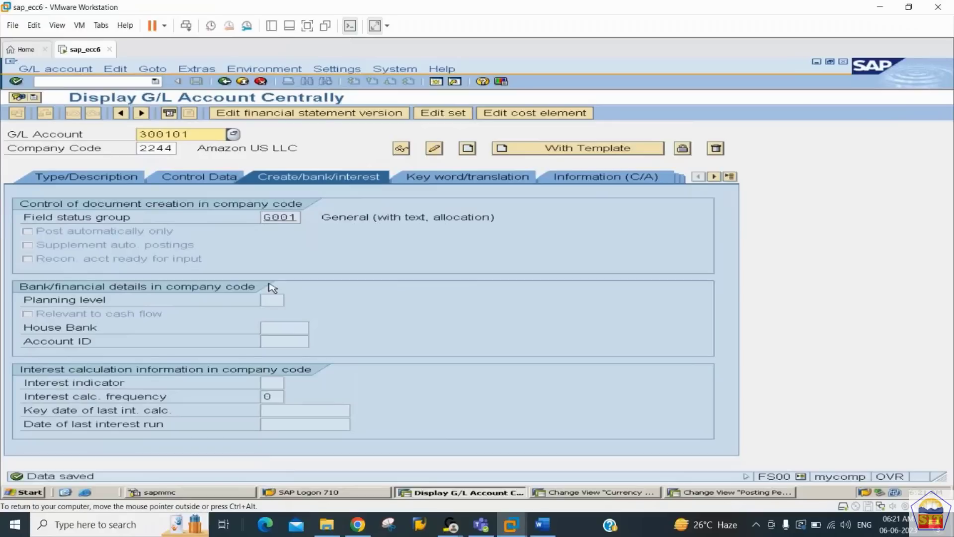
Start creating G/L account 400101 in company code 2244 with account group EXPN Expense A/c Group
type("4")
left_click(85, 180)
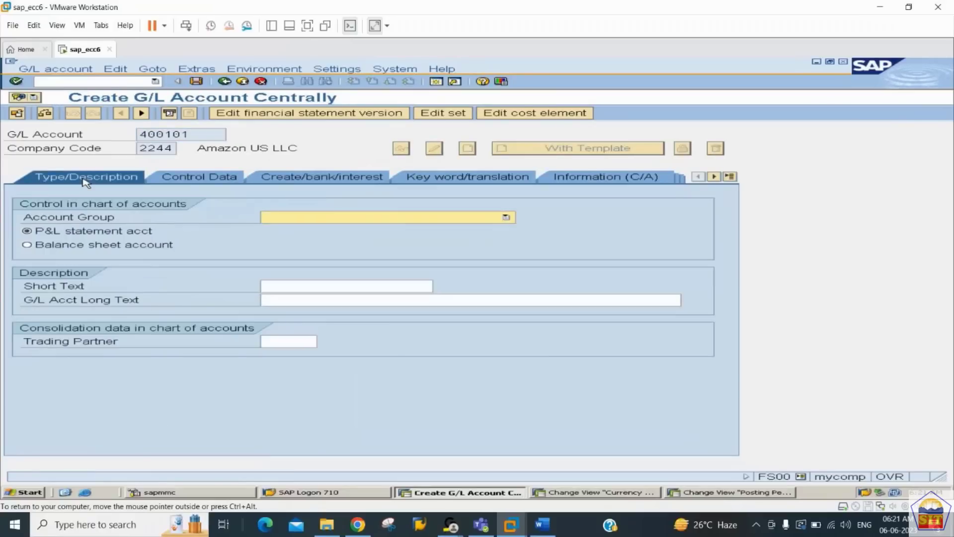
left_click(368, 217)
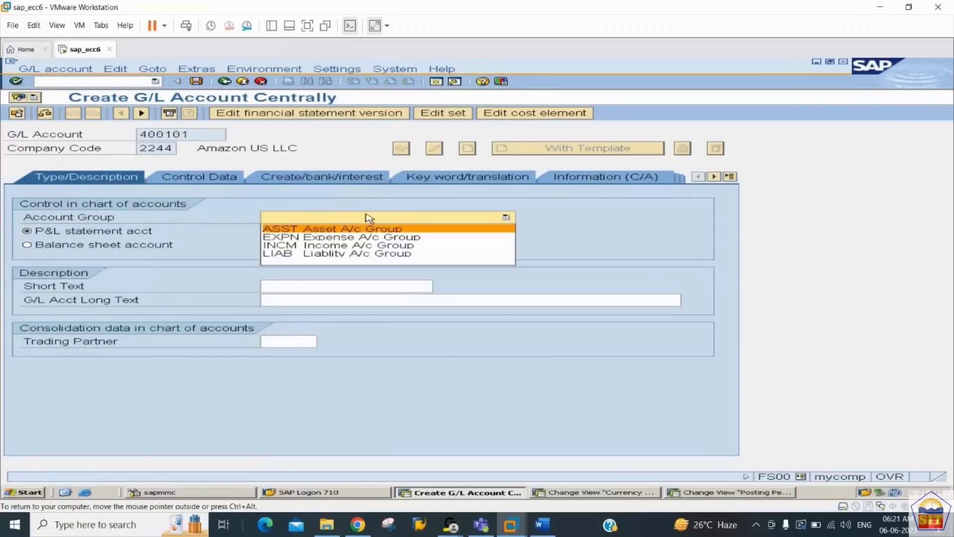
left_click(341, 237)
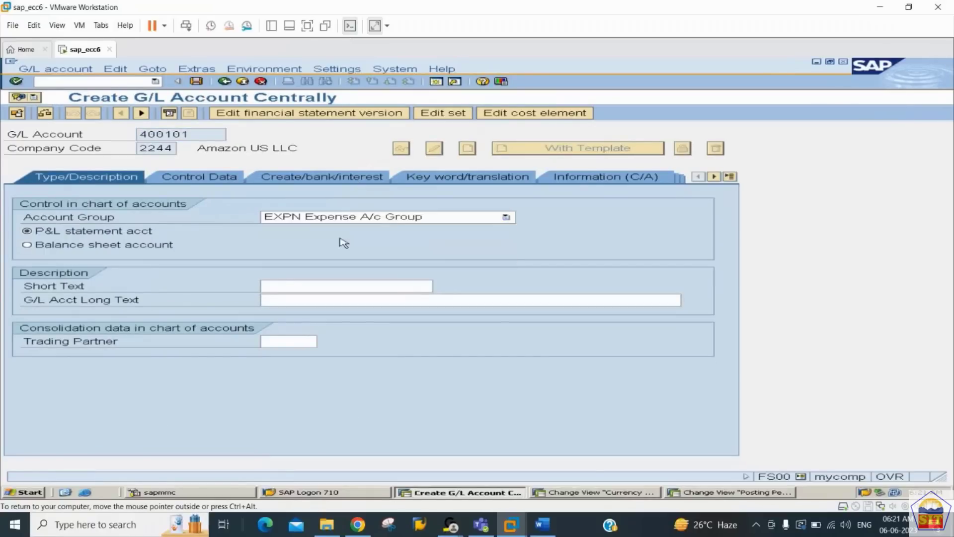
Enter short text "Loss Sale of Asset" and long text "Loss Sale of Asset A/c" for account 400101
left_click(321, 287)
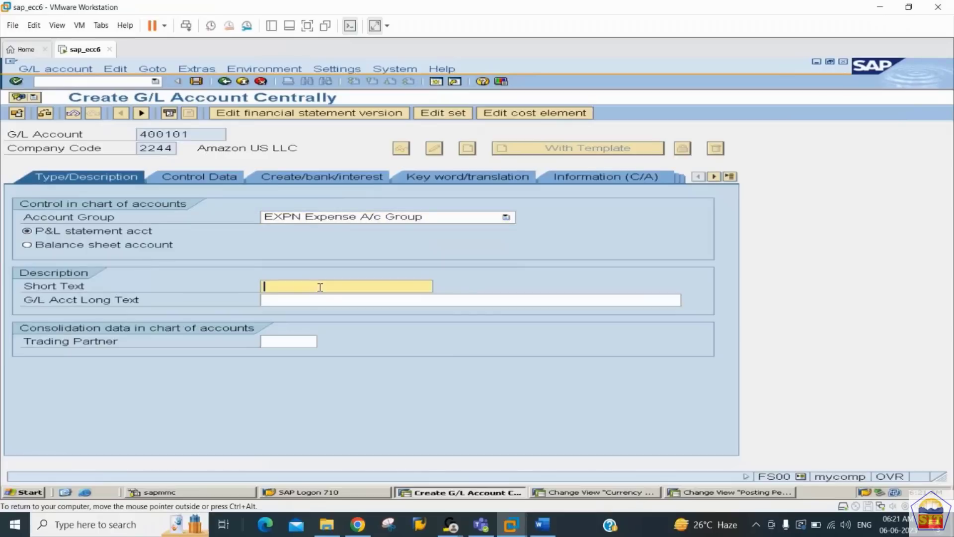
type("Loss Sale of Asset")
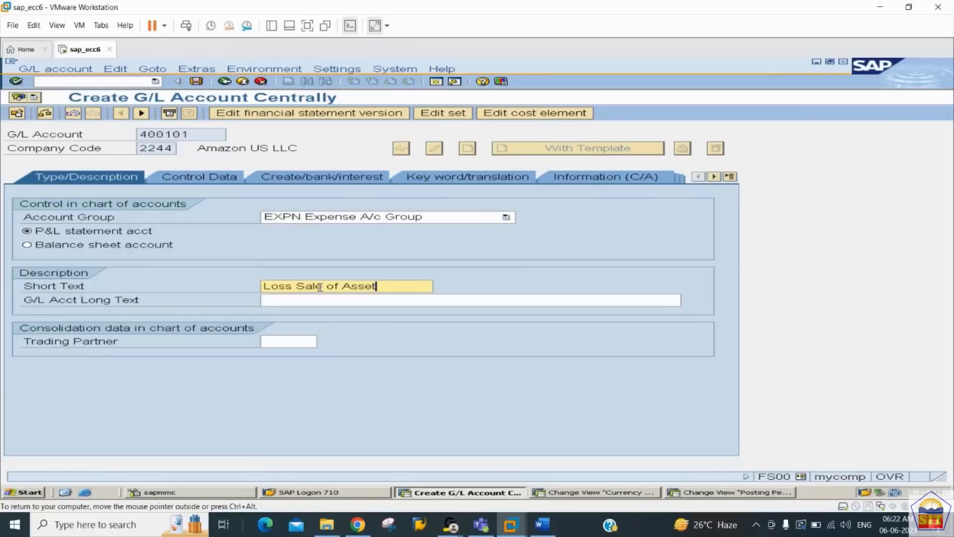
key("ctrl+a")
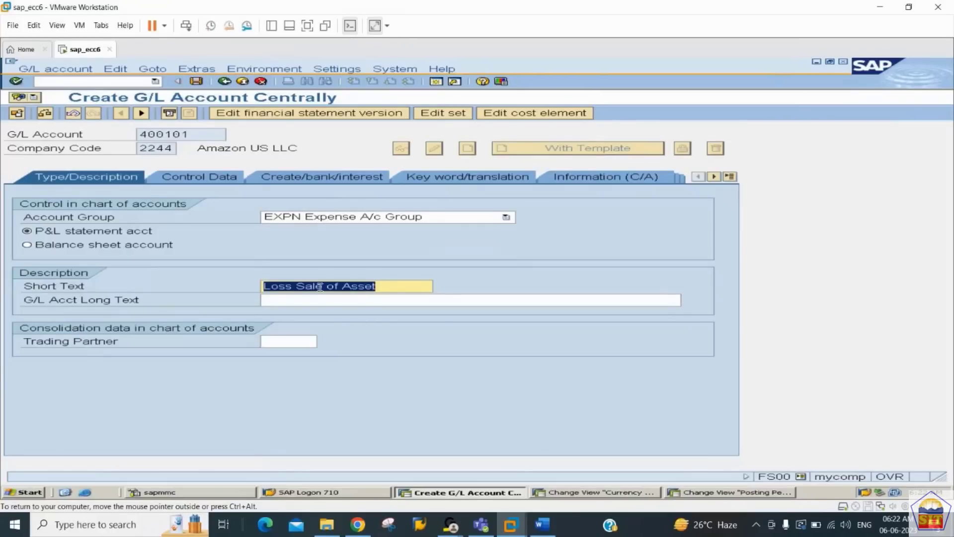
key("Tab")
key("ctrl+v")
type("A/c")
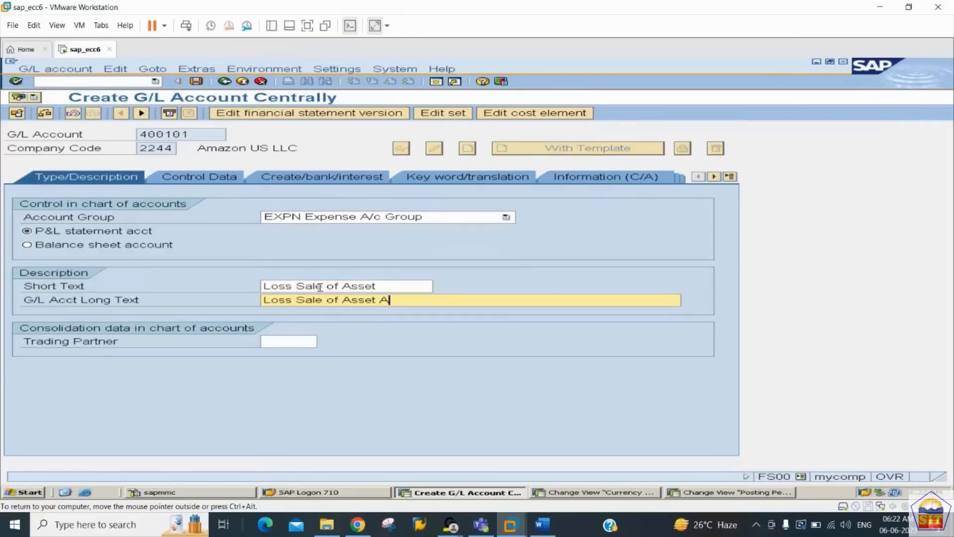
Enable only balances in local currency and line item display for account 400101, with sort key 001
left_click(194, 182)
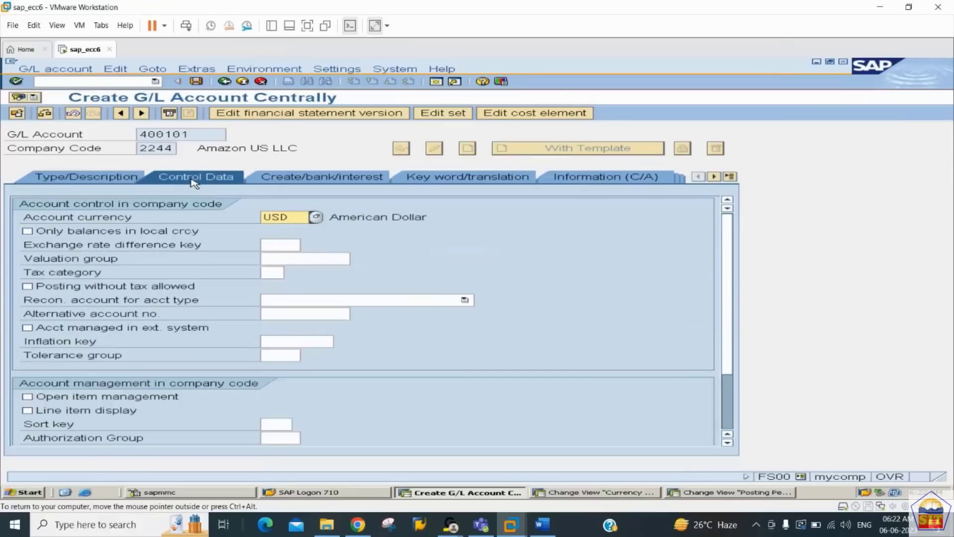
left_click(97, 232)
left_click(71, 412)
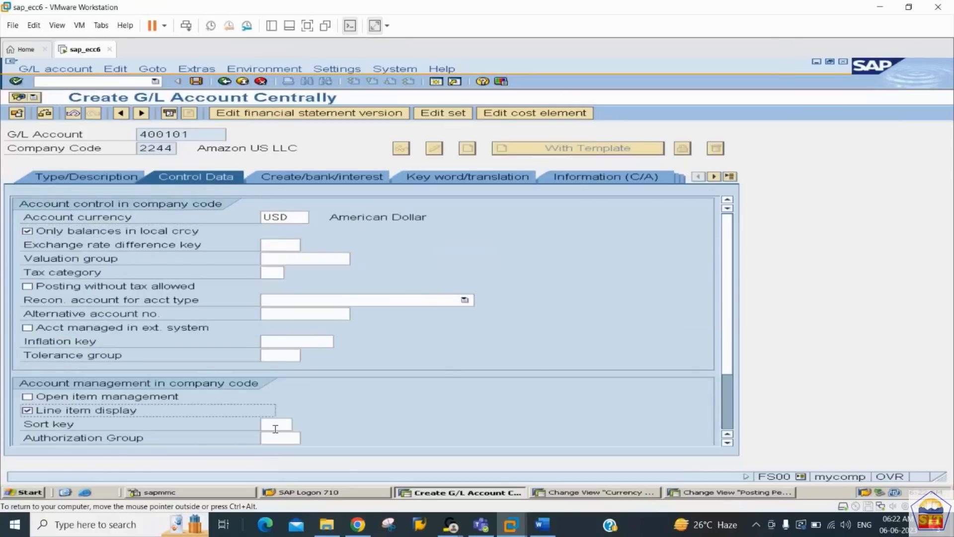
left_click(273, 425)
type("001")
key("Return")
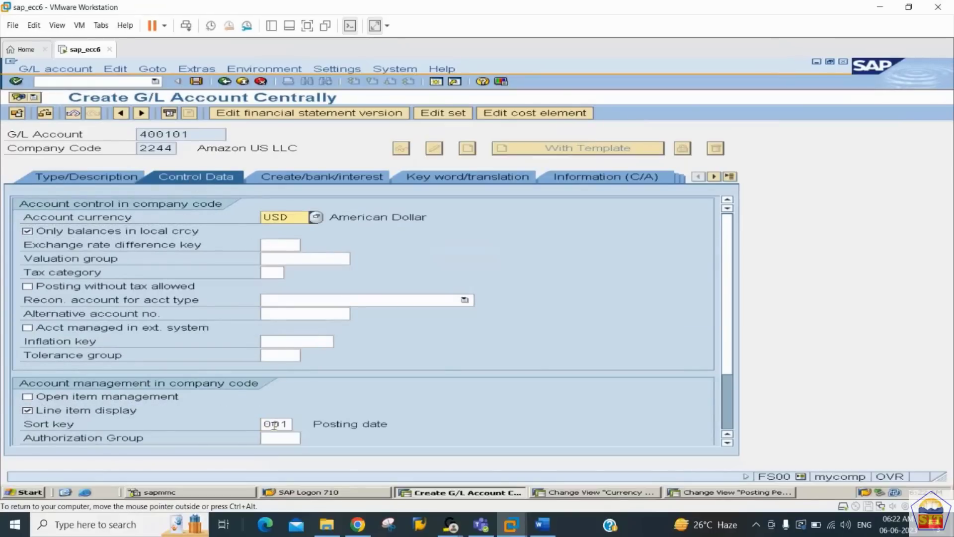
Assign field status group G001 to account 400101 and save the account
left_click(318, 178)
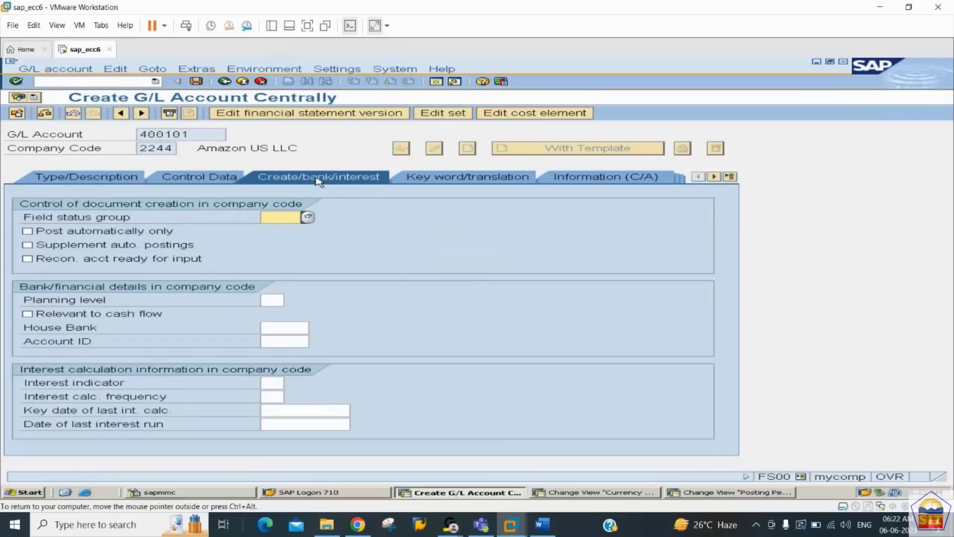
type("g001")
key("Return")
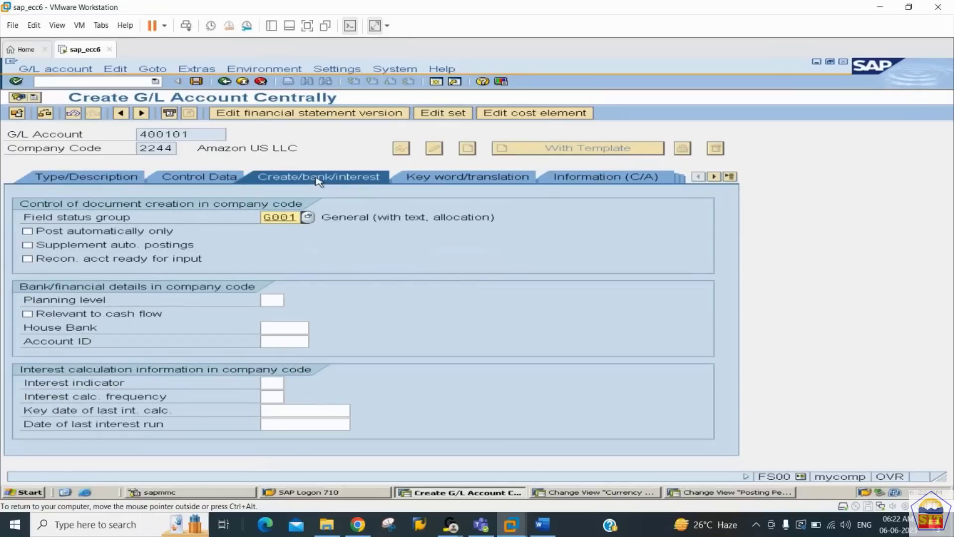
key("ctrl+s")
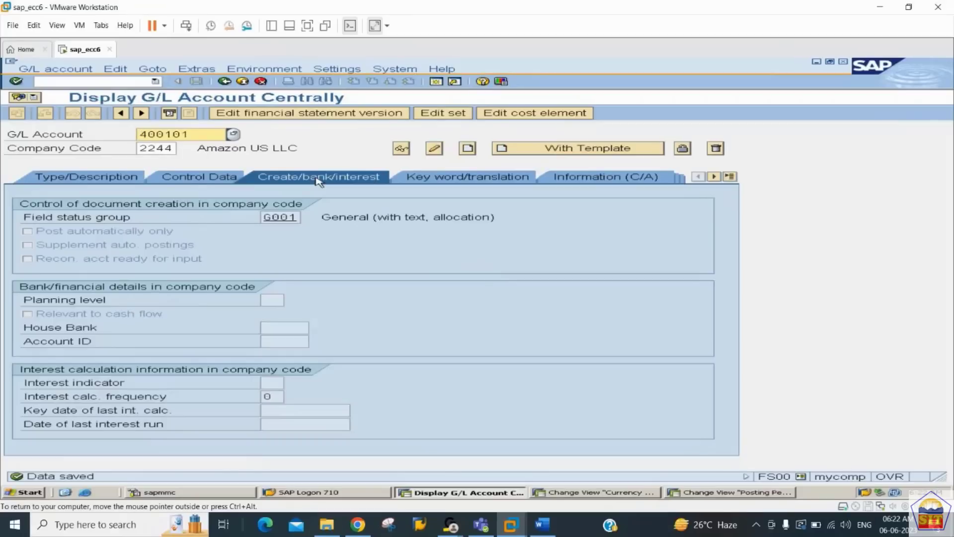
Start creating G/L account 400102 with account 400101 of company code 2244 as the template
key("Right")
key("Right")
key("Right")
key("Right")
key("Right")
key("Delete")
type("2")
left_click(550, 145)
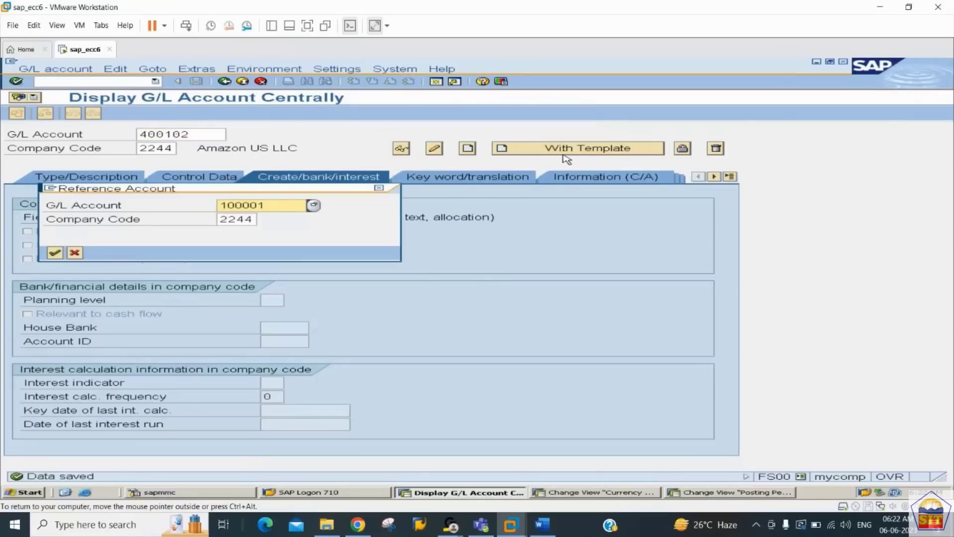
type("400101")
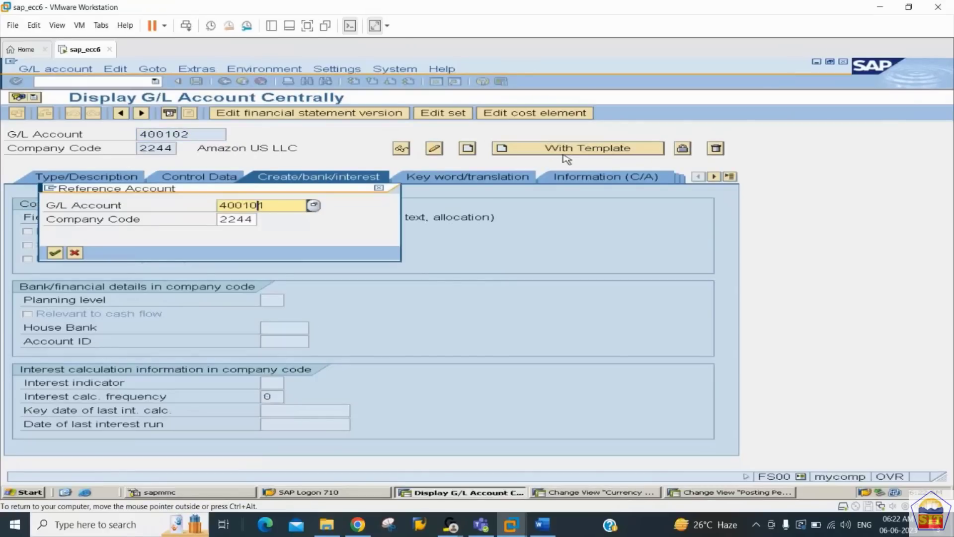
key("Tab")
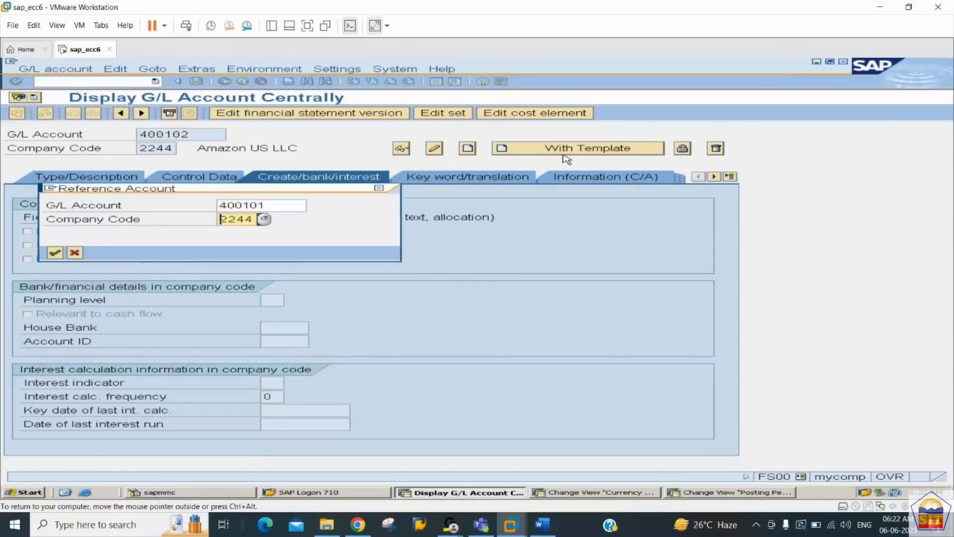
key("Return")
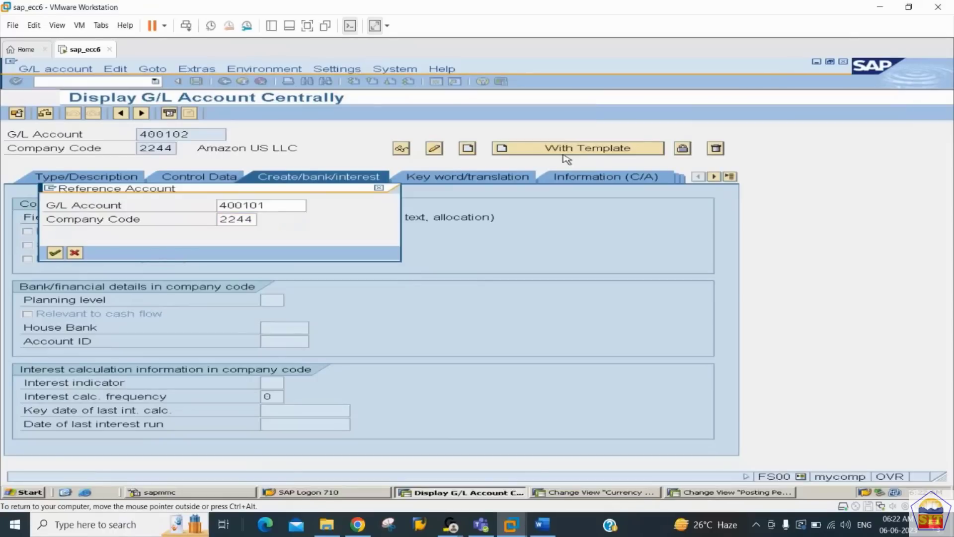
Set account 400102's short text to "Loss Due to Scraping" and long text to "Loss Due to Scraping A/c", and save it
left_click(124, 179)
left_click(381, 285)
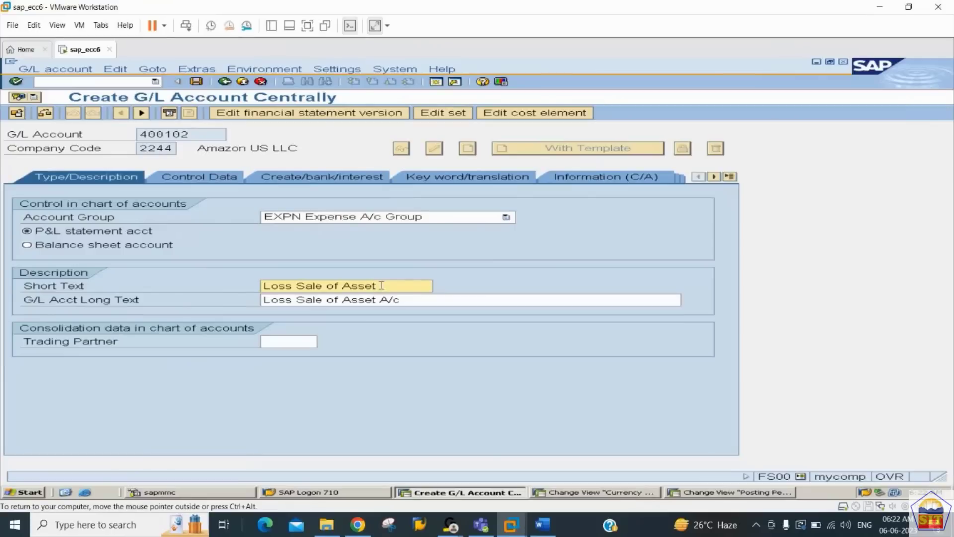
key("BackSpace")
key("BackSpace")
key("BackSpace")
key("BackSpace")
key("BackSpace")
key("BackSpace")
key("BackSpace")
key("BackSpace")
key("BackSpace")
key("BackSpace")
key("BackSpace")
key("BackSpace")
key("BackSpace")
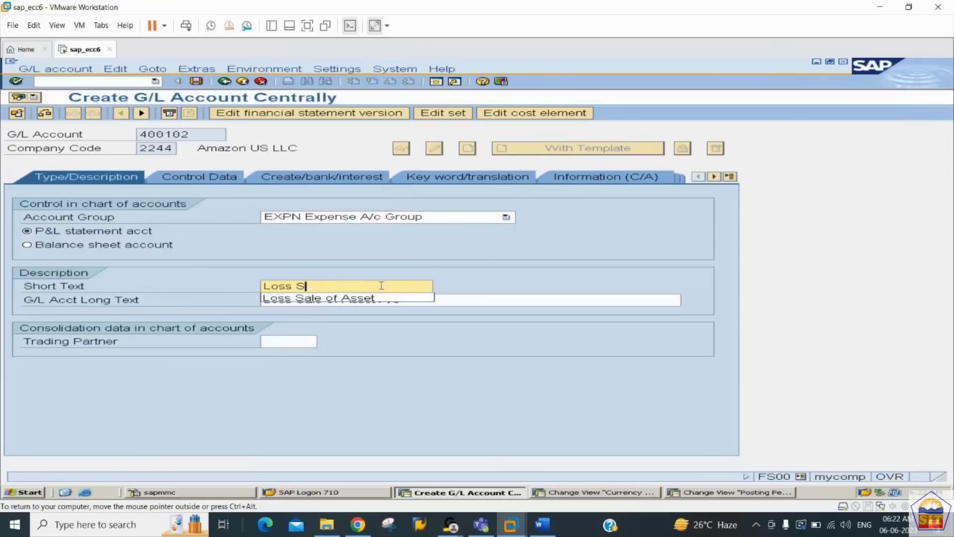
type("Due to Scraping")
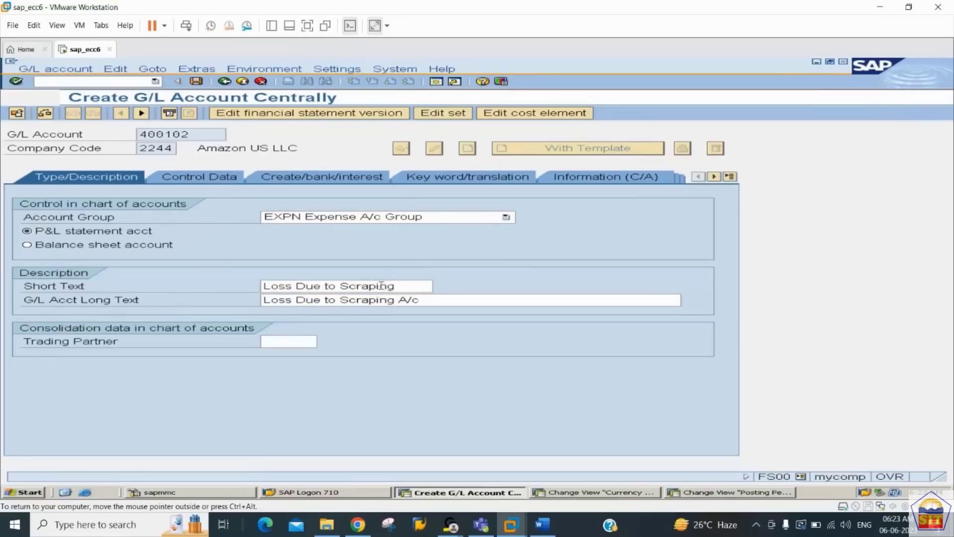
key("ctrl+s")
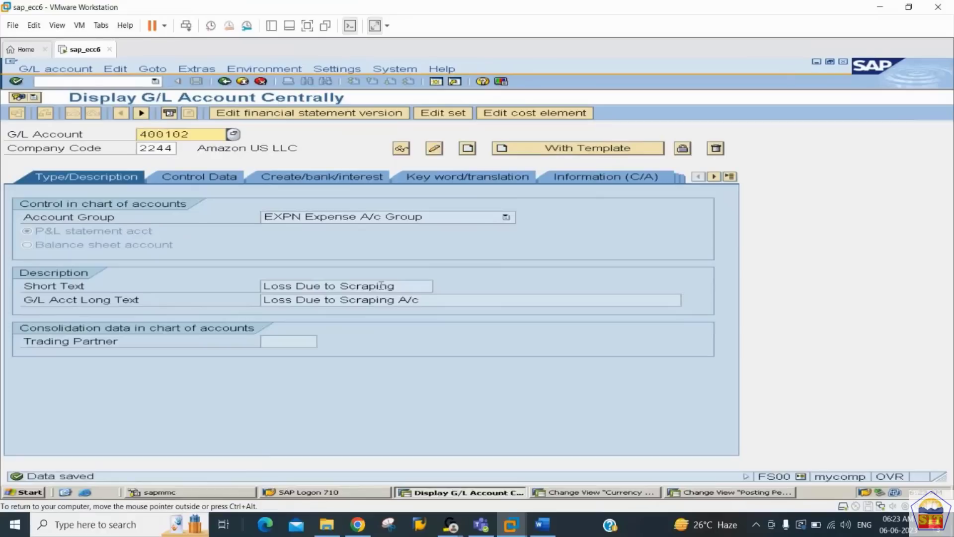
Start creating G/L account 400500 in company code 2244 with account 400101 as the template
type("400500")
key("Tab")
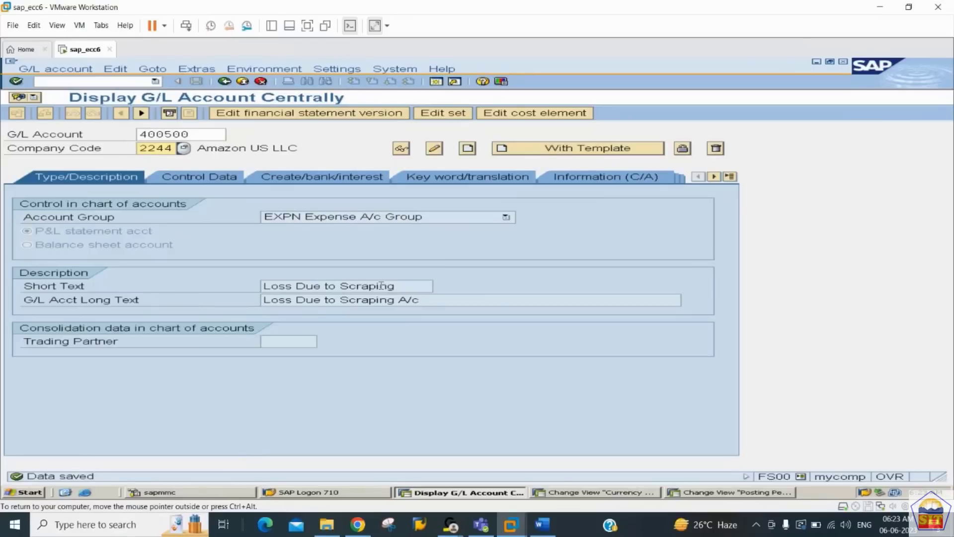
left_click(574, 150)
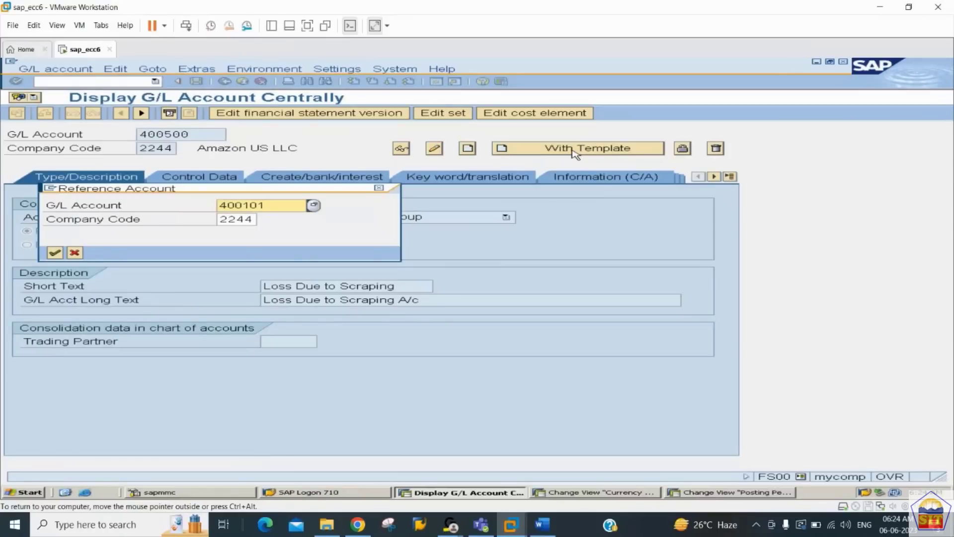
key("Return")
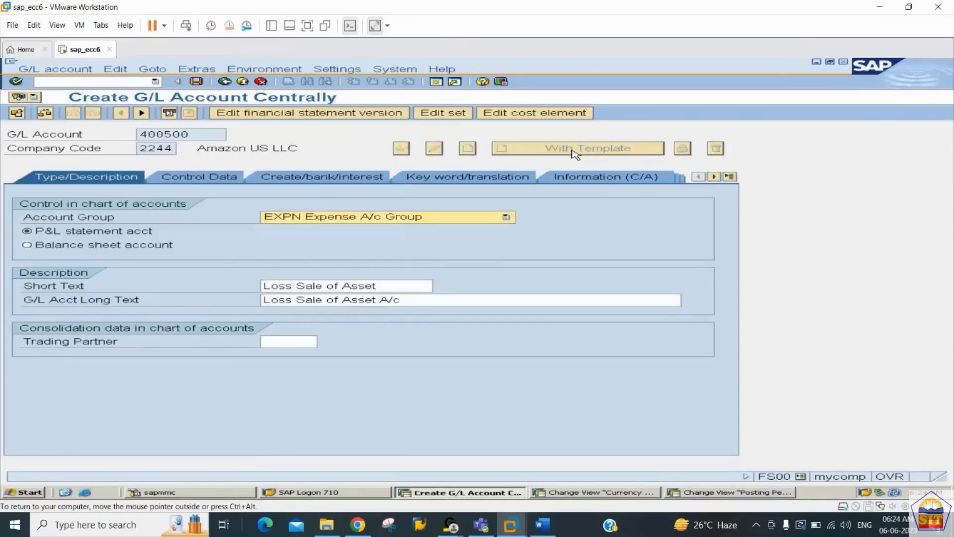
Set account 400500's short text to "Ord. Depreciation" and its long text to "Ord. Depreciation A/c"
left_click(391, 286)
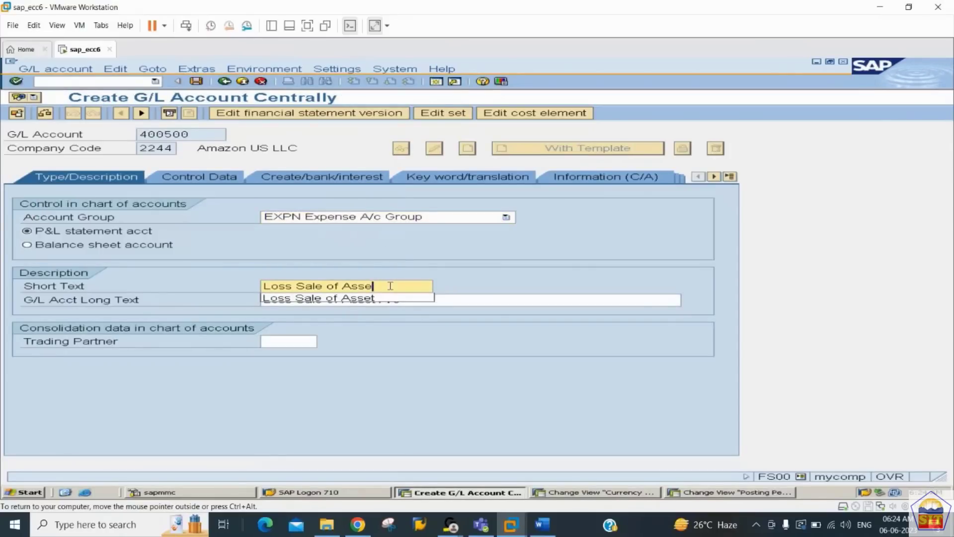
key("BackSpace")
key("BackSpace")
key("BackSpace")
key("BackSpace")
key("BackSpace")
key("BackSpace")
key("BackSpace")
key("BackSpace")
key("BackSpace")
key("BackSpace")
key("BackSpace")
key("BackSpace")
key("BackSpace")
key("BackSpace")
key("BackSpace")
key("BackSpace")
key("BackSpace")
key("BackSpace")
type("Ord. C")
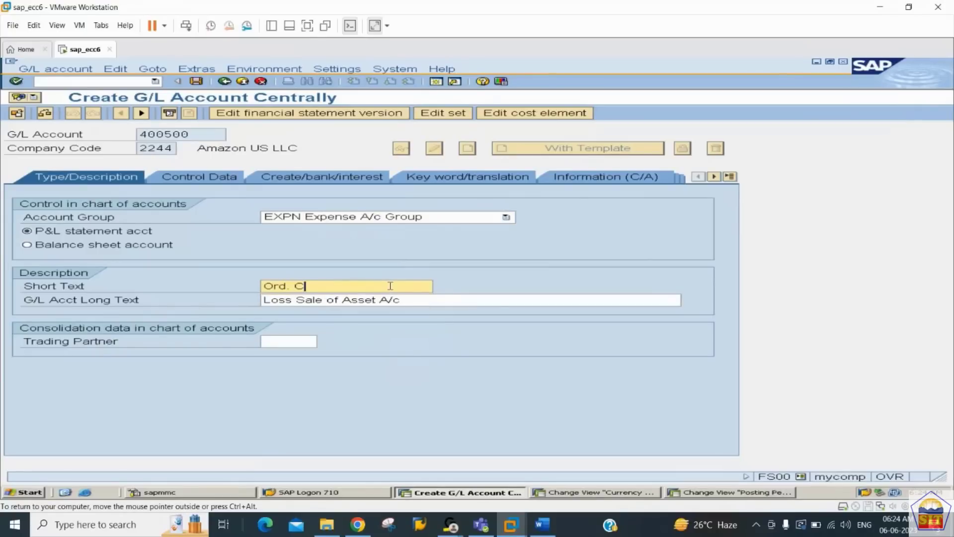
key("BackSpace")
type("Depreciation")
type(" A/c")
key("BackSpace")
key("BackSpace")
key("BackSpace")
key("shift+Home")
key("ctrl+c")
key("Tab")
key("ctrl+v")
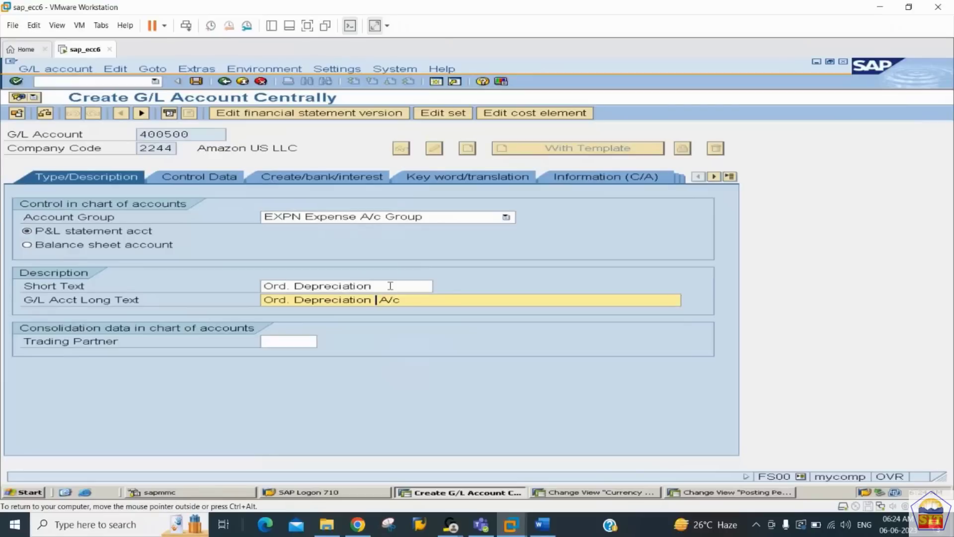
key("BackSpace")
Check the control data and field status group copied to account 400500, and save the account
left_click(220, 177)
left_click(302, 180)
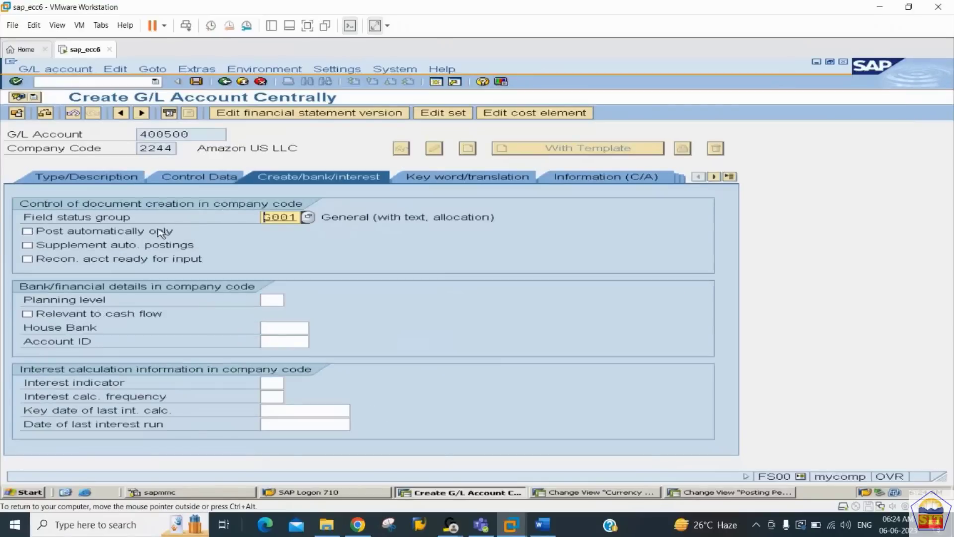
key("ctrl+s")
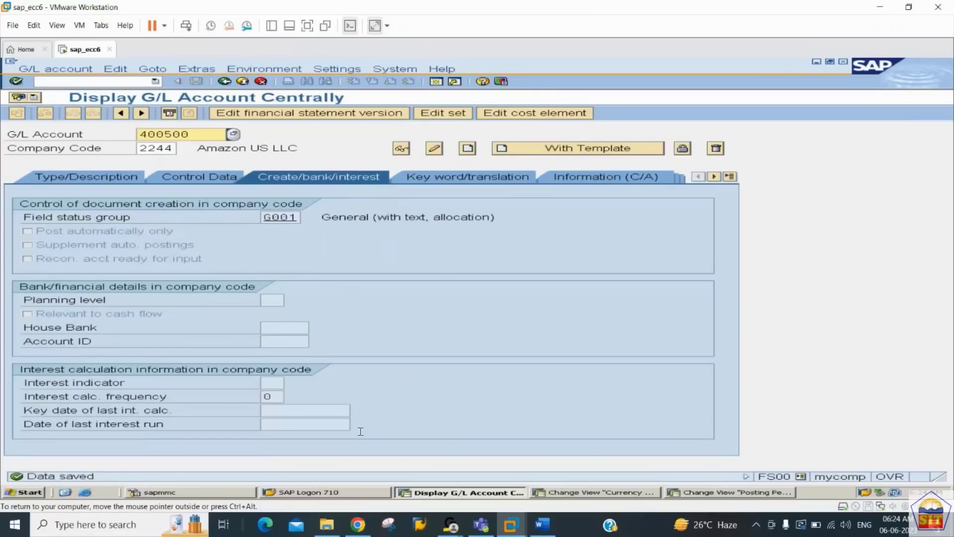
Switch to the Asset Accounting notes in Word and read through the G/L account section to the step that follows it
left_click(542, 525)
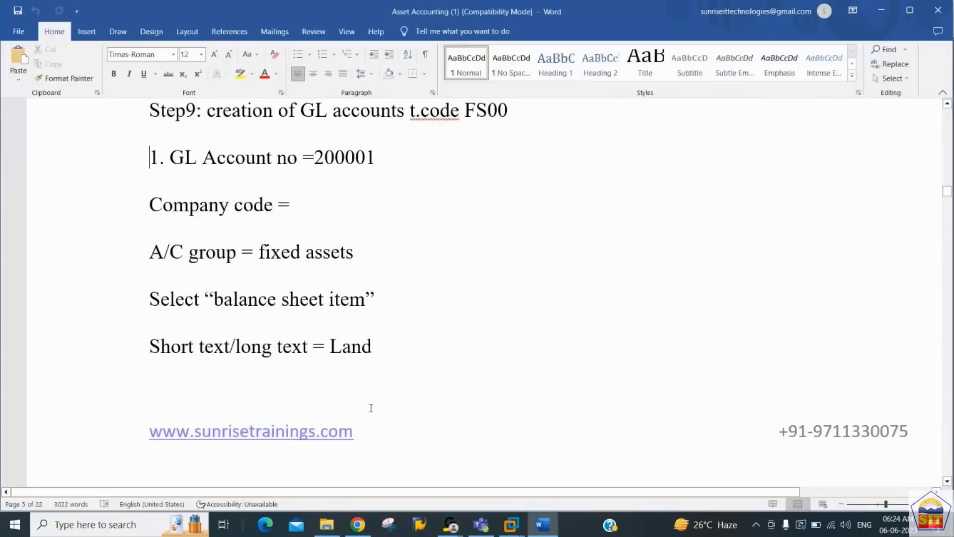
left_click(371, 408)
key("Page_Down")
key("Page_Down")
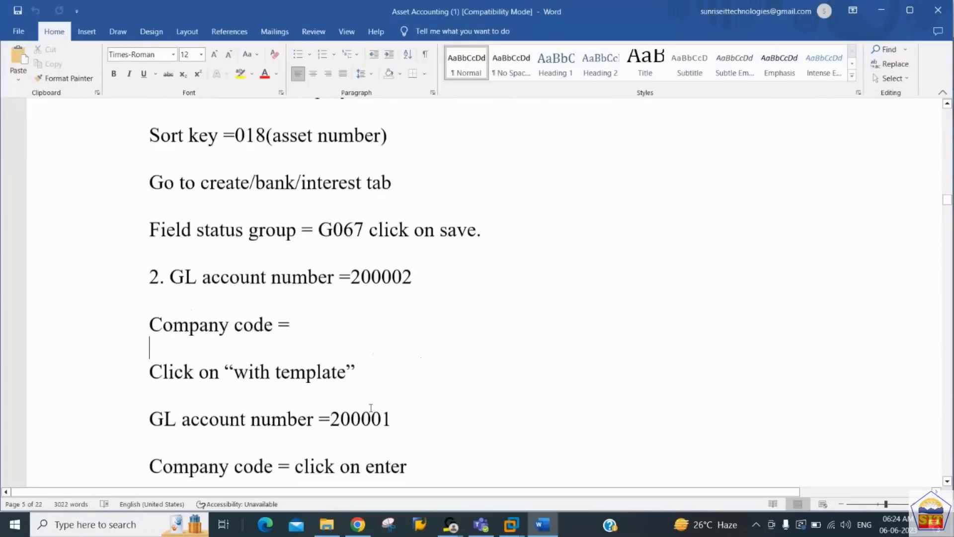
key("Page_Down")
key("Page_Down")
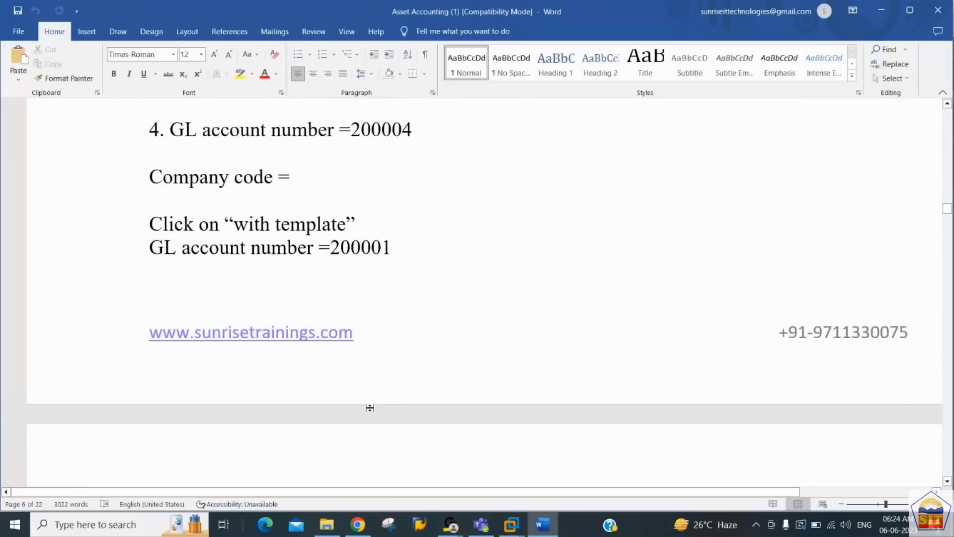
key("Page_Down")
key("Page_Down")
key("Page_Down")
key("Page_Down")
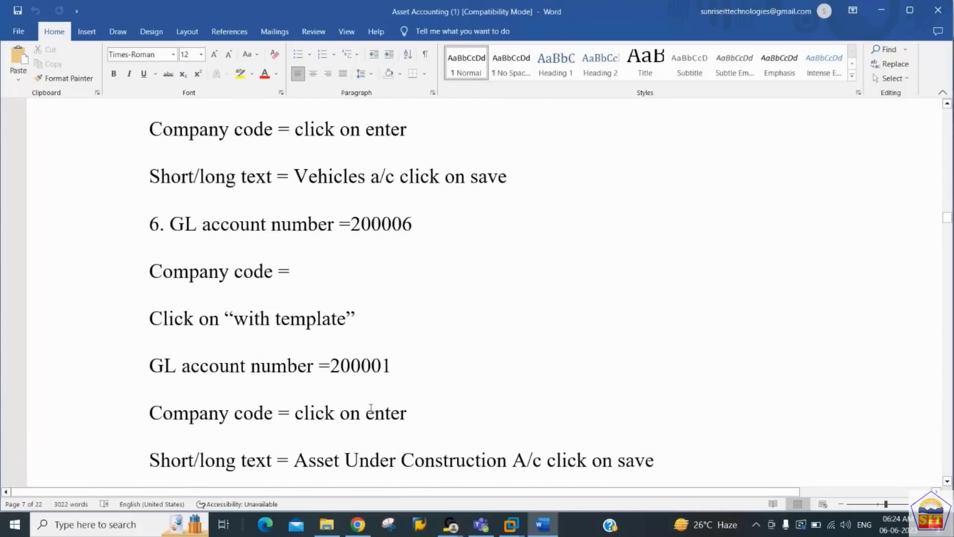
key("Page_Down")
key("Page_Down")
key("Page_Down")
key("Page_Down")
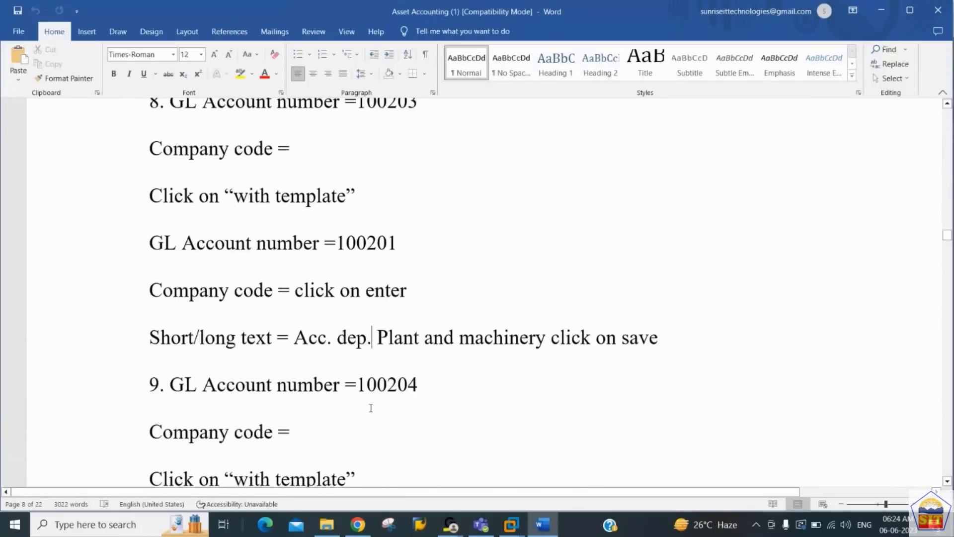
key("Page_Down")
key("Page_Down")
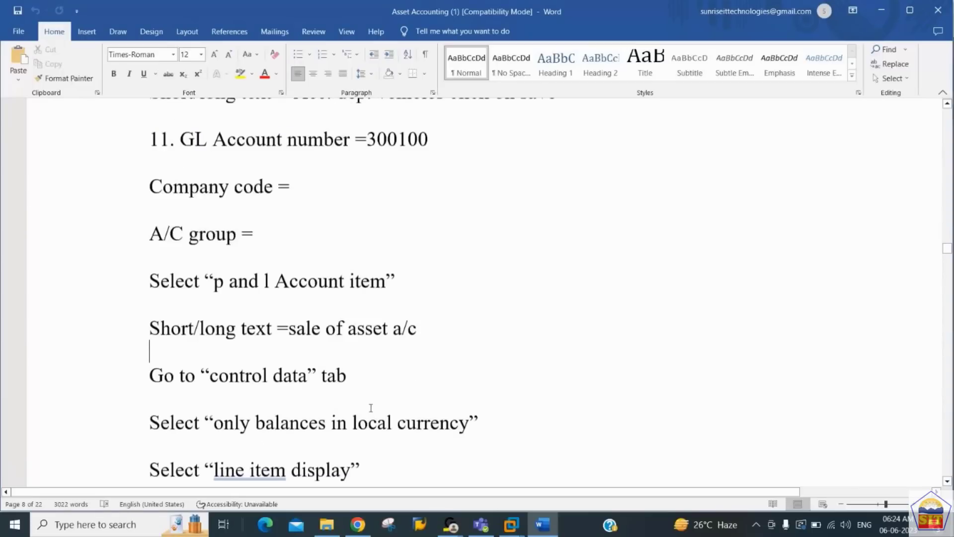
key("Page_Down")
key("Page_Down")
key("Page_Down")
key("Page_Down")
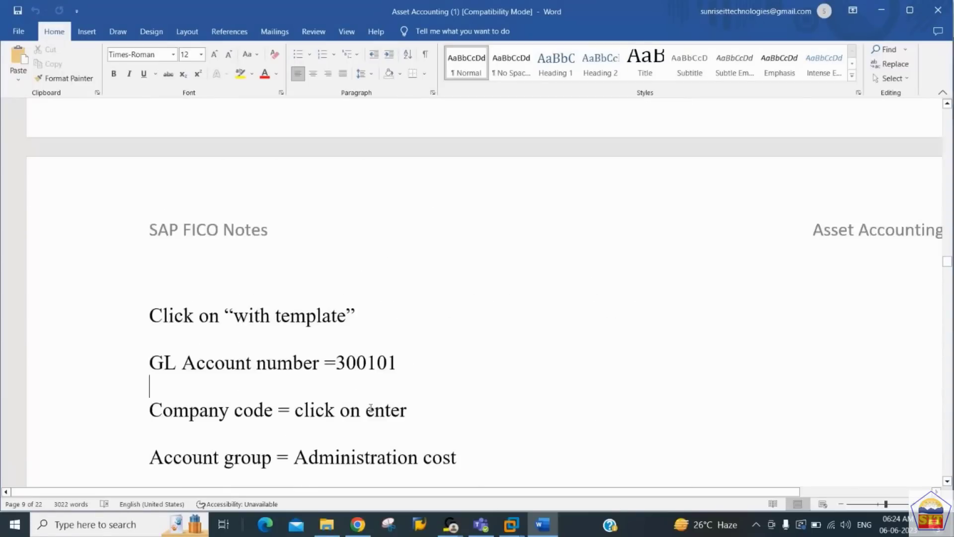
key("Page_Down")
key("Page_Down")
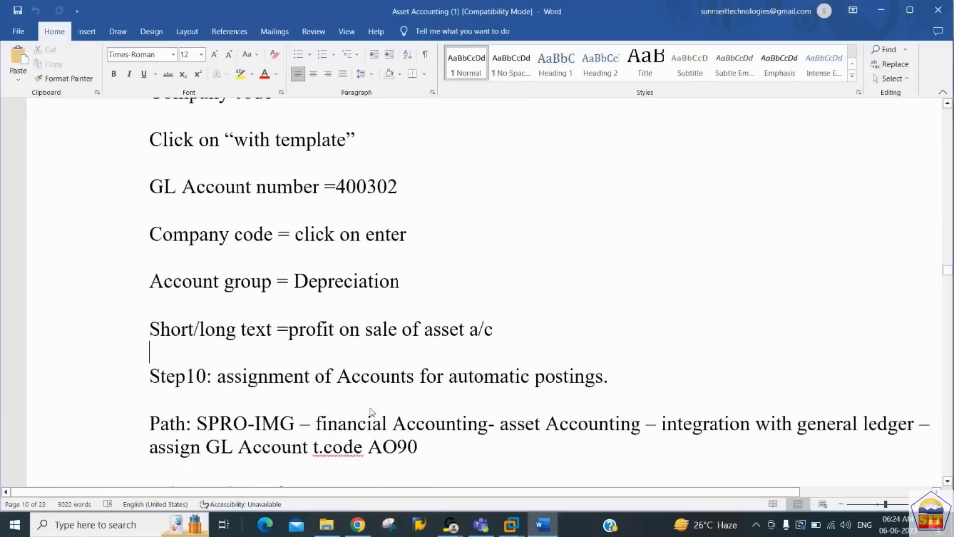
key("Up")
key("Up")
key("Up")
key("Up")
key("Up")
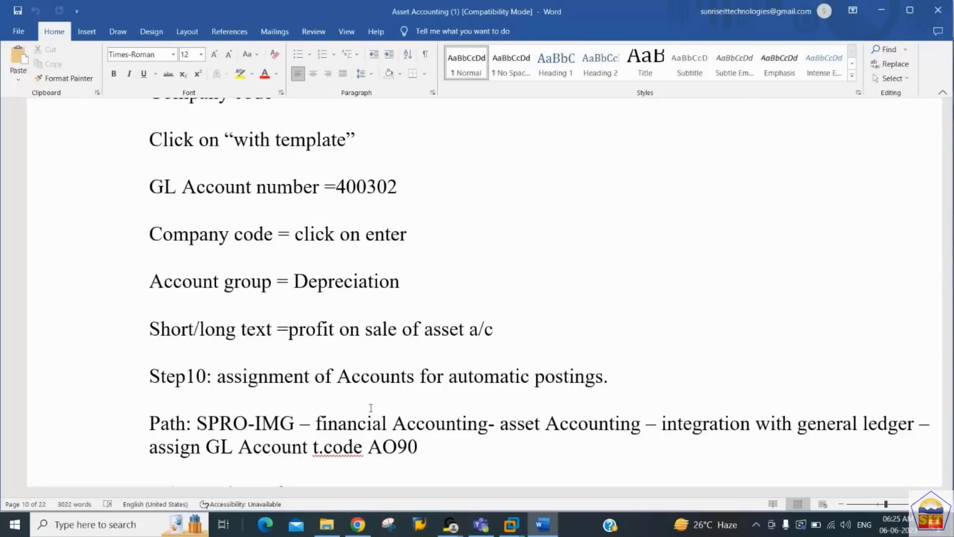
Return to SAP, start transaction AO90 and open the account determination list for chart of accounts 2244
key("alt+Tab")
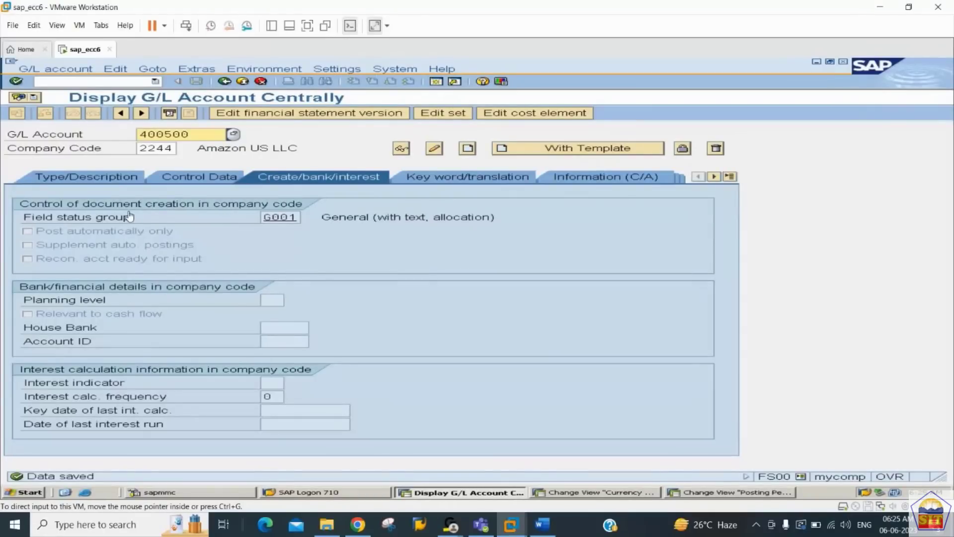
left_click(117, 81)
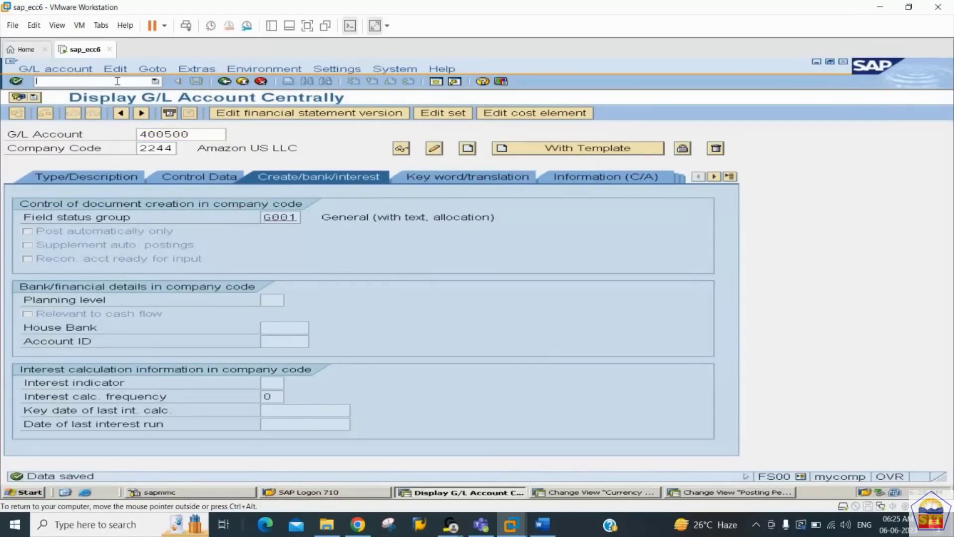
type("/nao9")
key("Return")
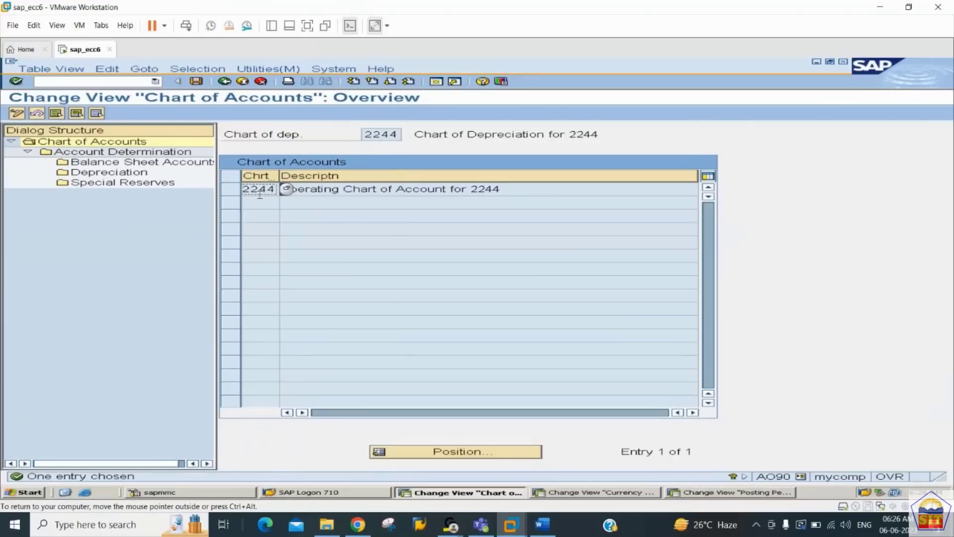
left_click(233, 191)
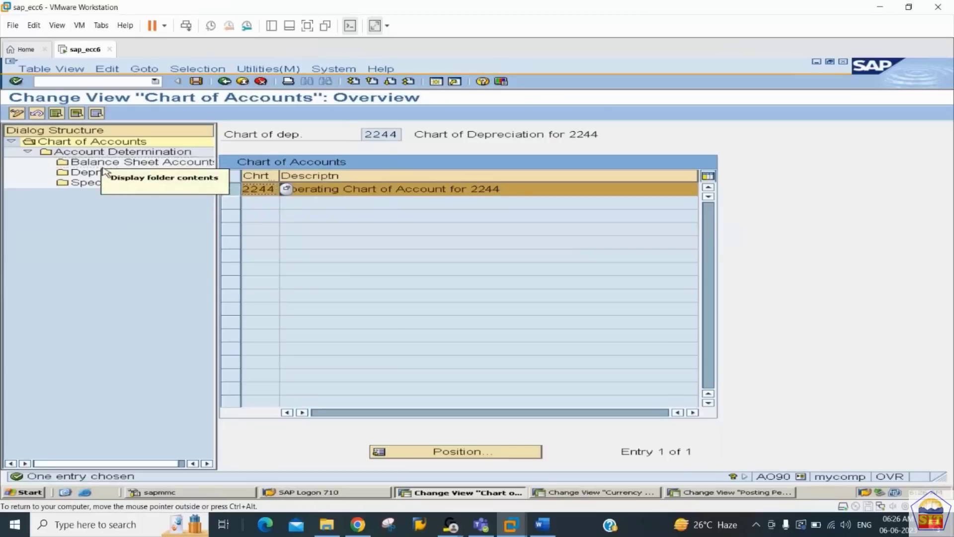
left_click(102, 164)
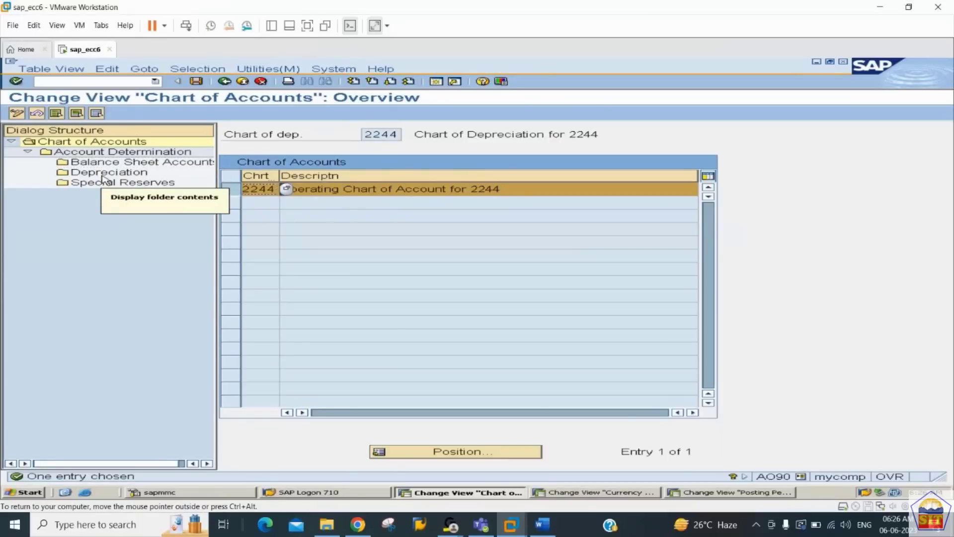
left_click(113, 152)
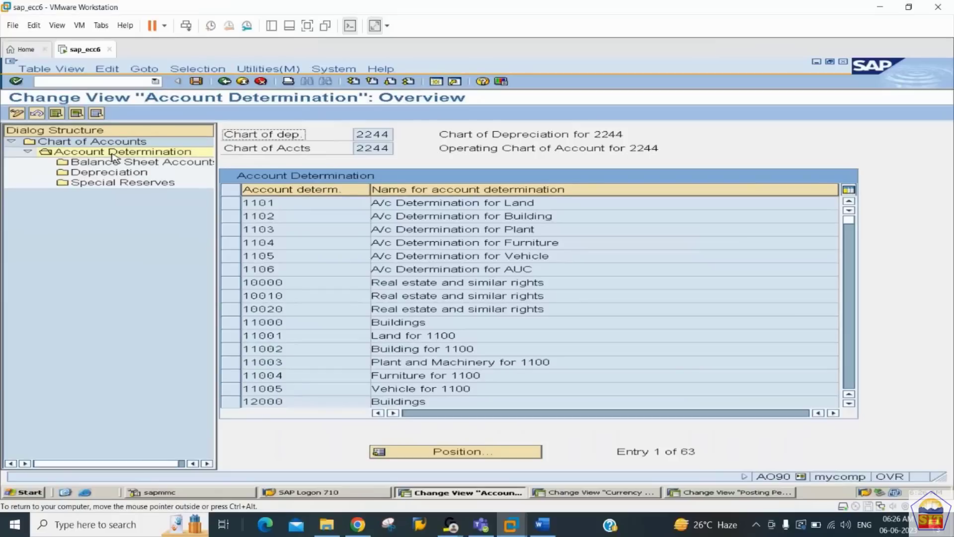
Find account determination 224401 for Land and open its balance sheet accounts
left_click(473, 452)
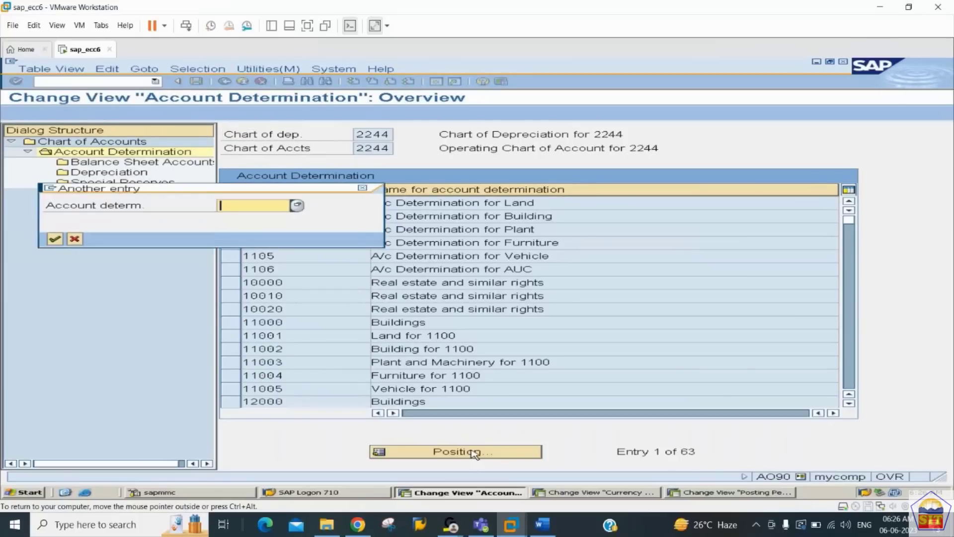
type("224")
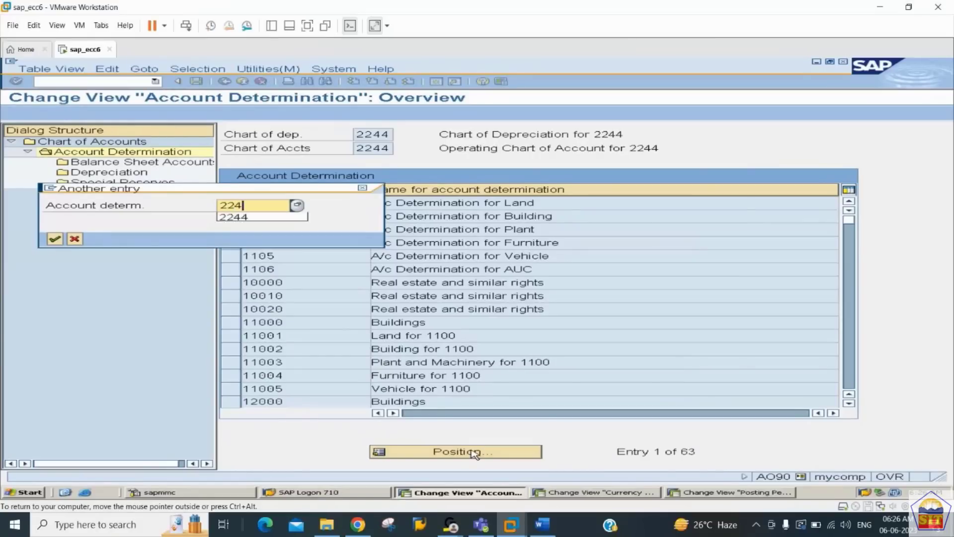
type("401")
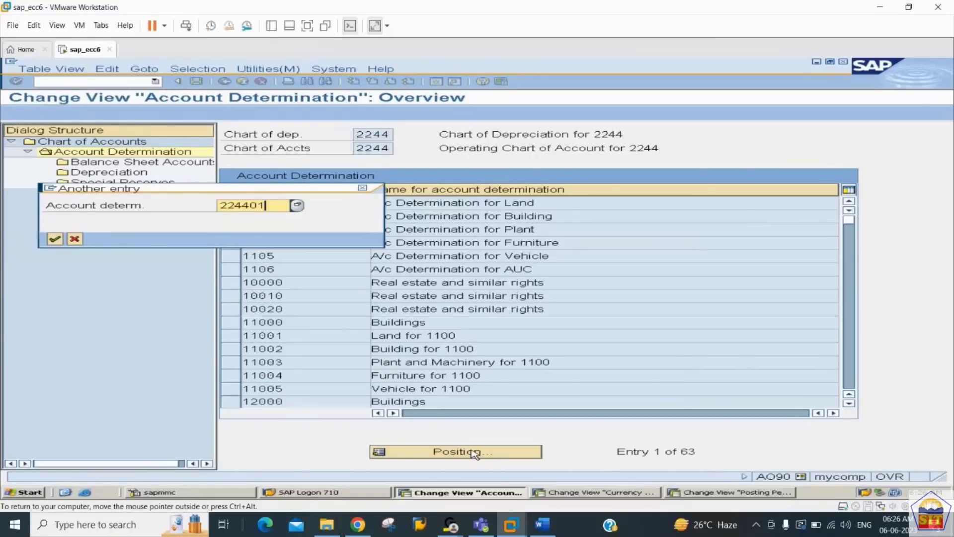
key("Return")
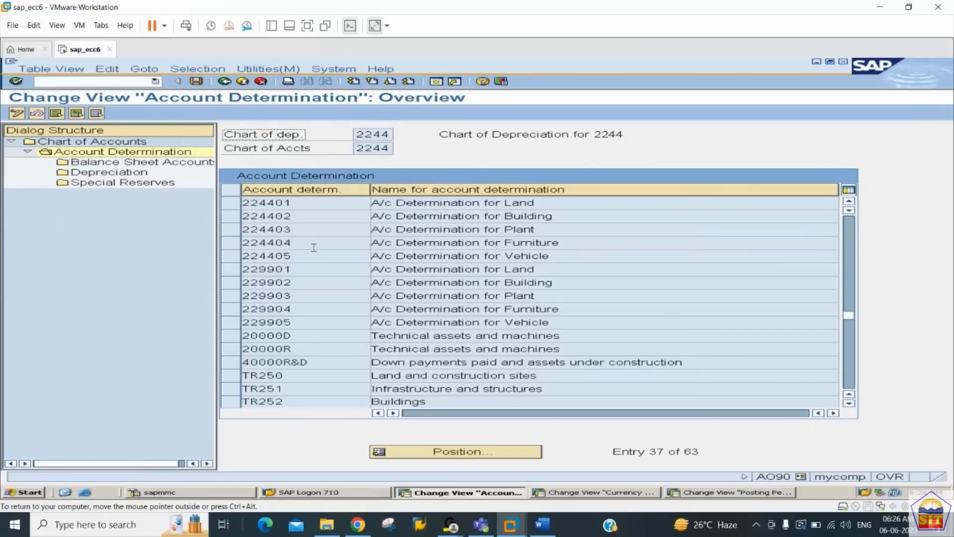
left_click(229, 205)
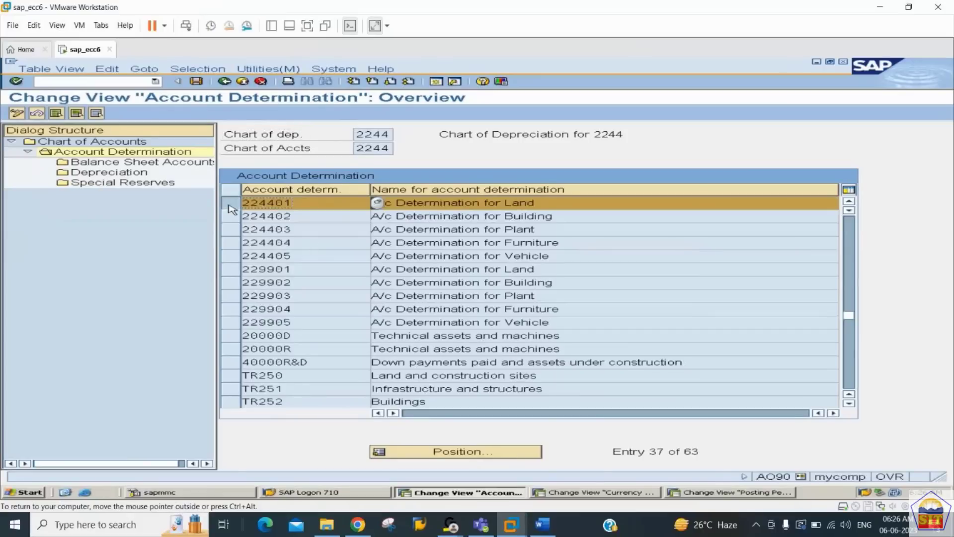
double_click(115, 163)
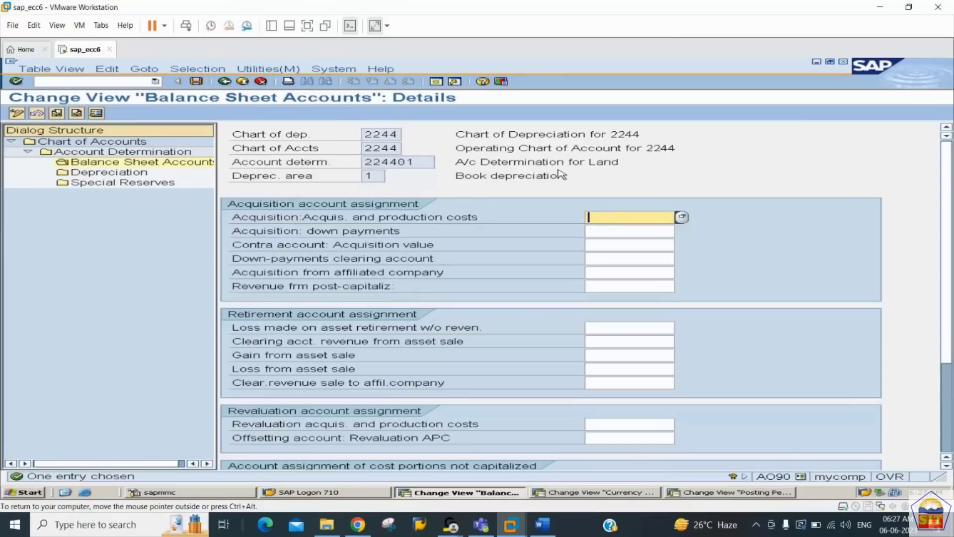
Assign account 200001 to acquisition and production costs for the Land account determination
type("200001")
key("Tab")
key("Tab")
key("Tab")
key("Tab")
key("Tab")
key("Tab")
key("Tab")
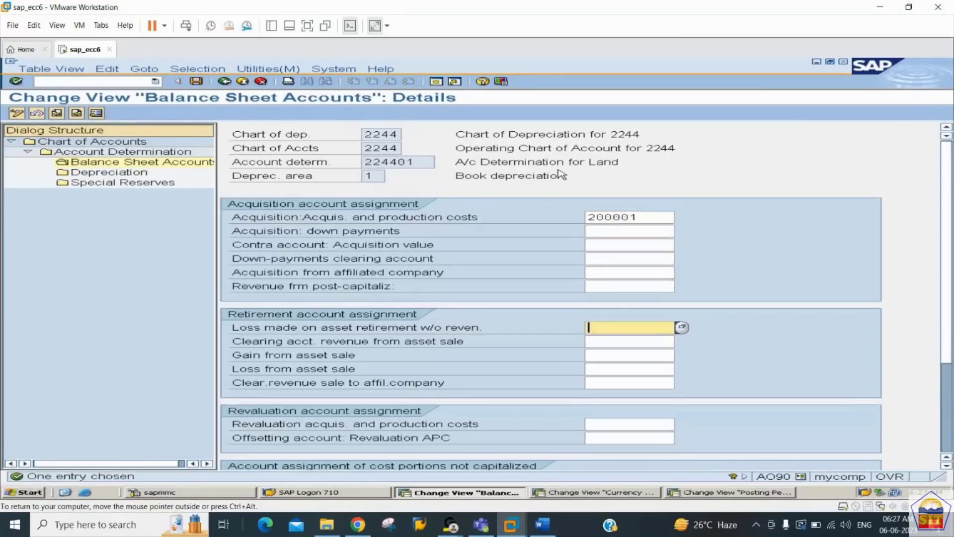
key("shift+Tab")
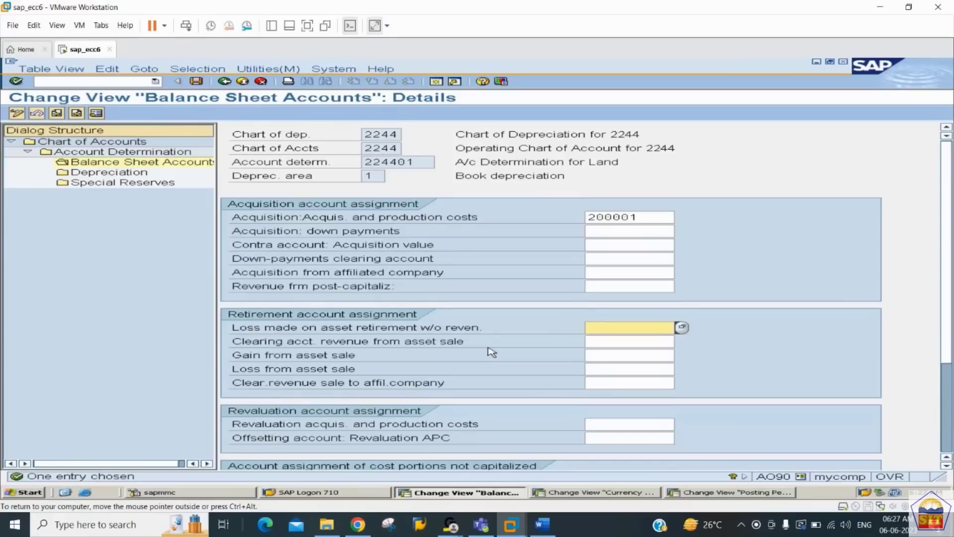
Assign the retirement accounts: 400102 for loss without revenue, 300100 for clearing revenue from asset sale, 300101 for gain and 400101 for loss from asset sale
type("400101")
key("BackSpace")
type("2")
key("Tab")
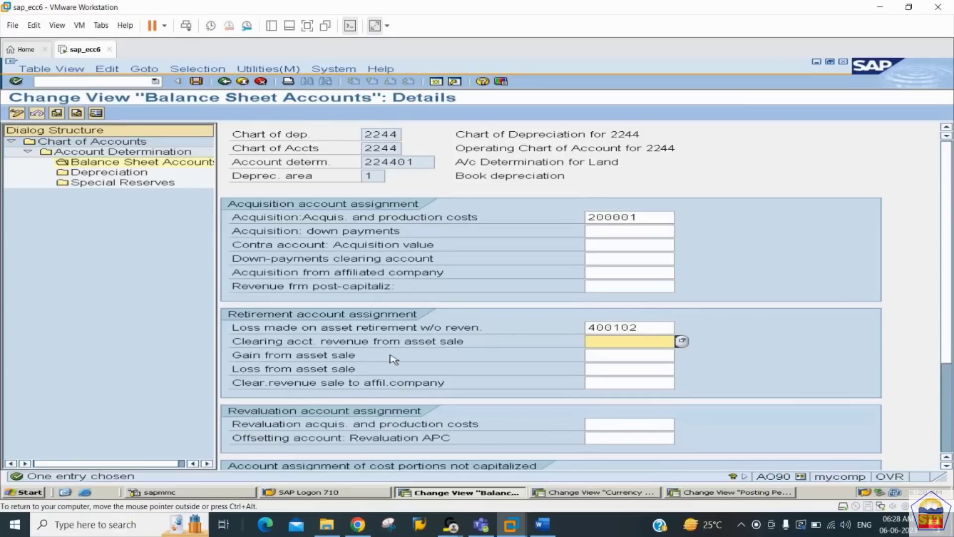
type("300100")
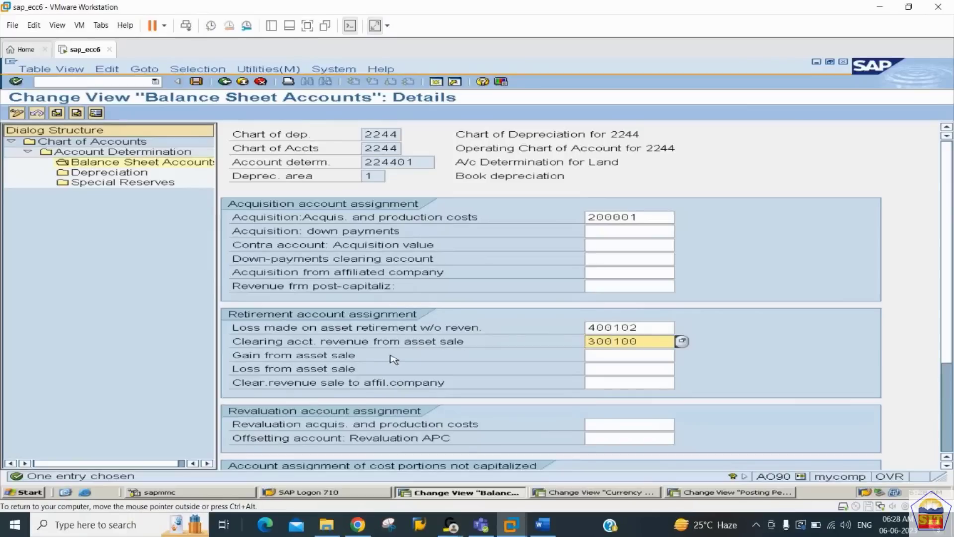
key("Tab")
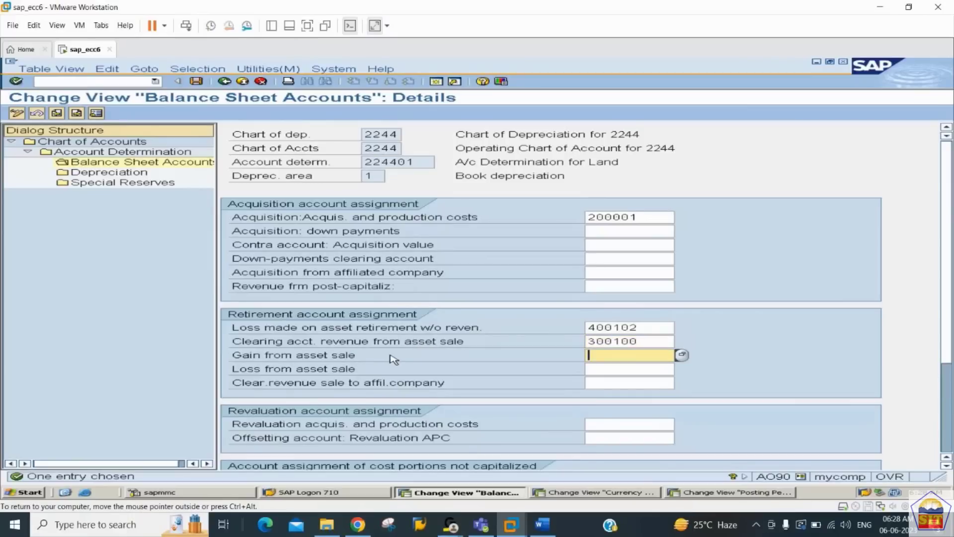
type("300101")
key("Tab")
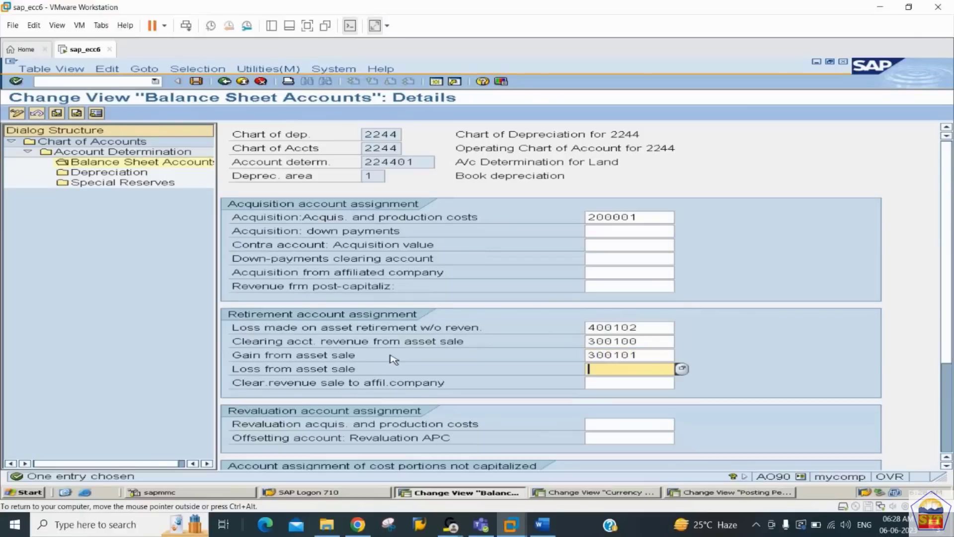
type("400101")
key("Return")
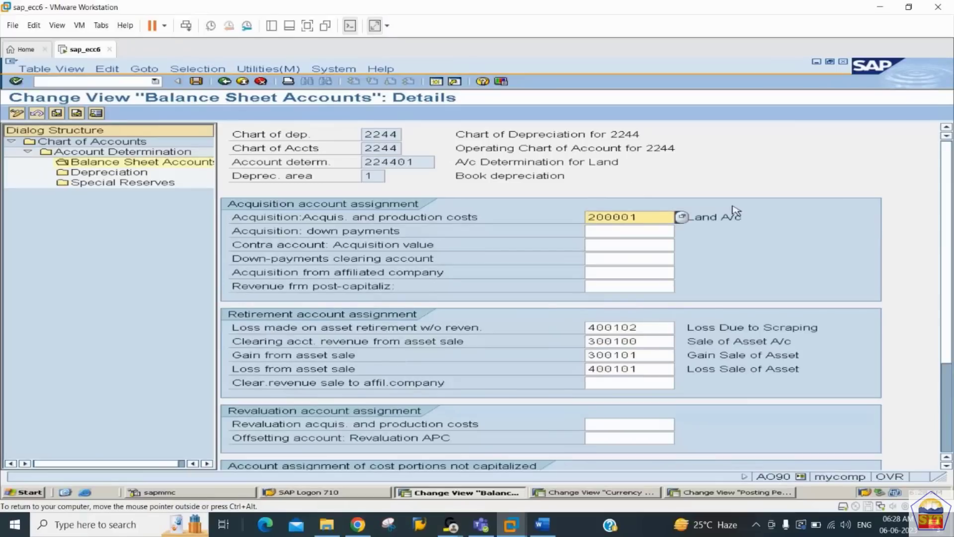
Check the descriptions of the assigned balance sheet accounts and the account determination they belong to
left_click(717, 217)
left_click(713, 328)
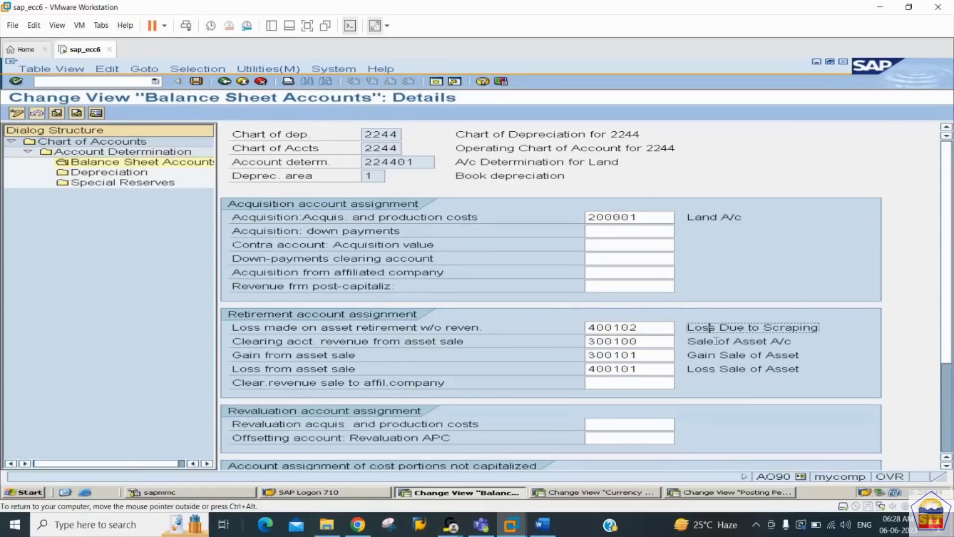
left_click(714, 341)
left_click(714, 354)
left_click(712, 369)
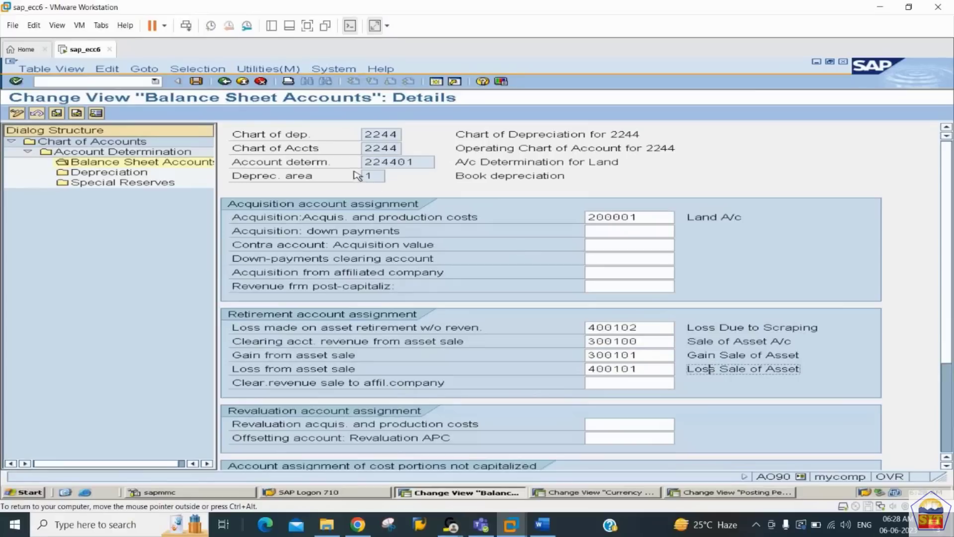
left_click(406, 162)
left_click_drag(407, 162, 366, 164)
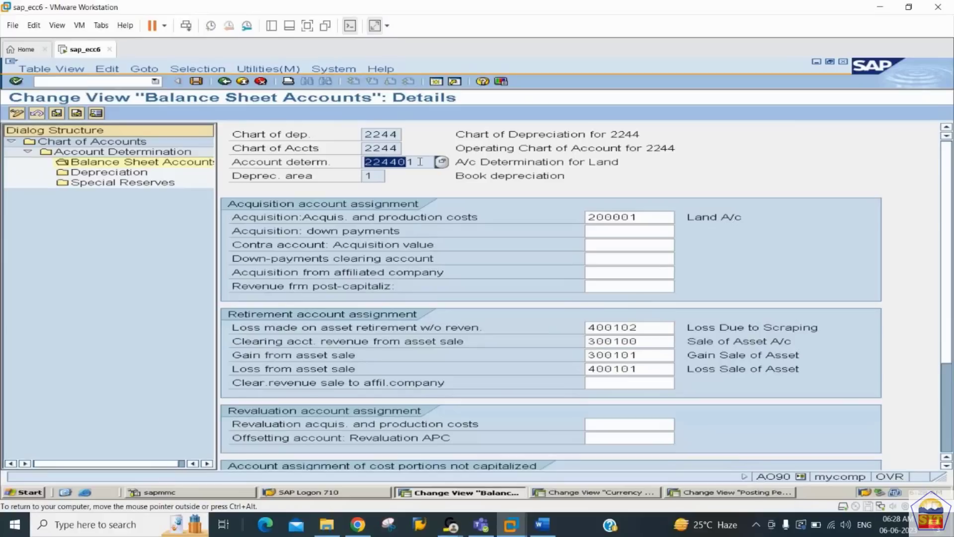
left_click_drag(418, 162, 366, 169)
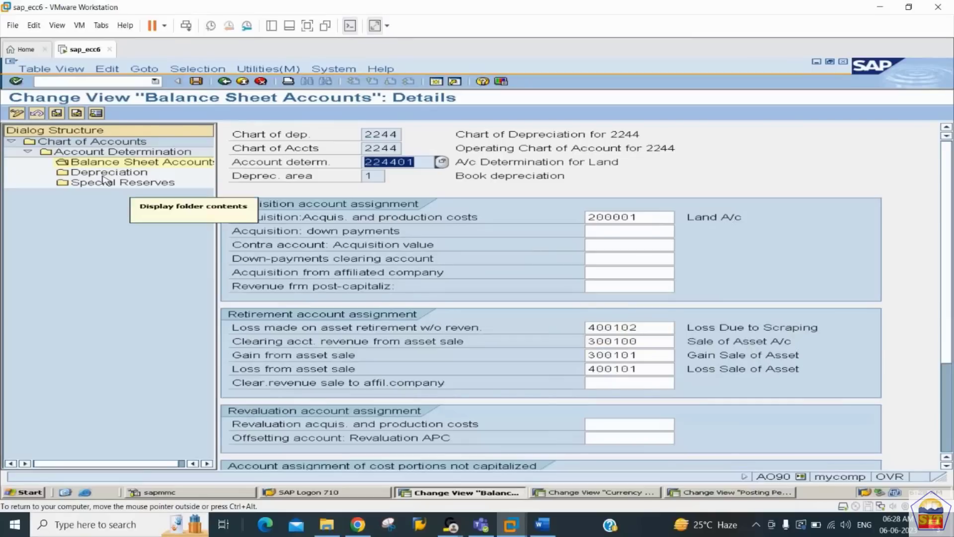
Assign 100001 as the accumulated depreciation account and 400500 as the expense account for ordinary depreciation on Land
left_click(119, 173)
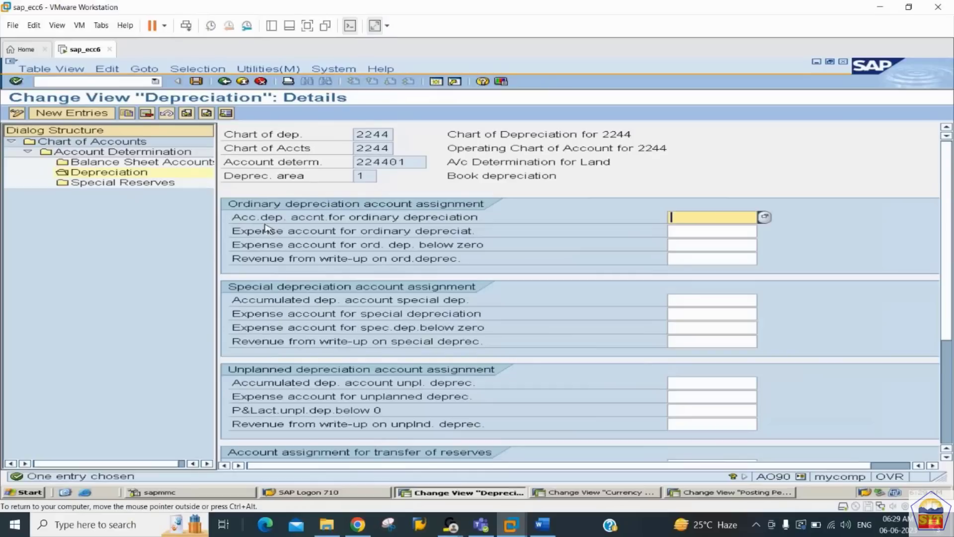
type("100001")
key("Tab")
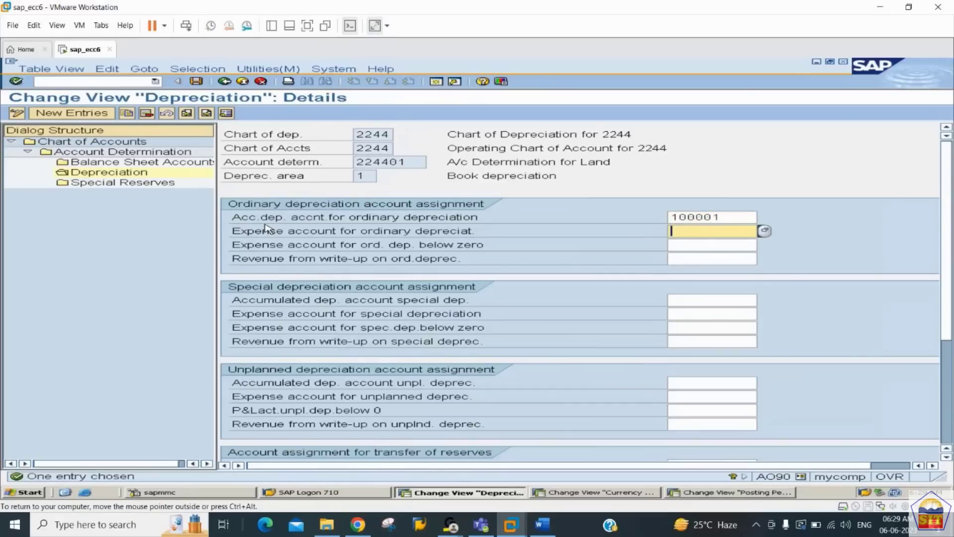
type("400500")
key("Return")
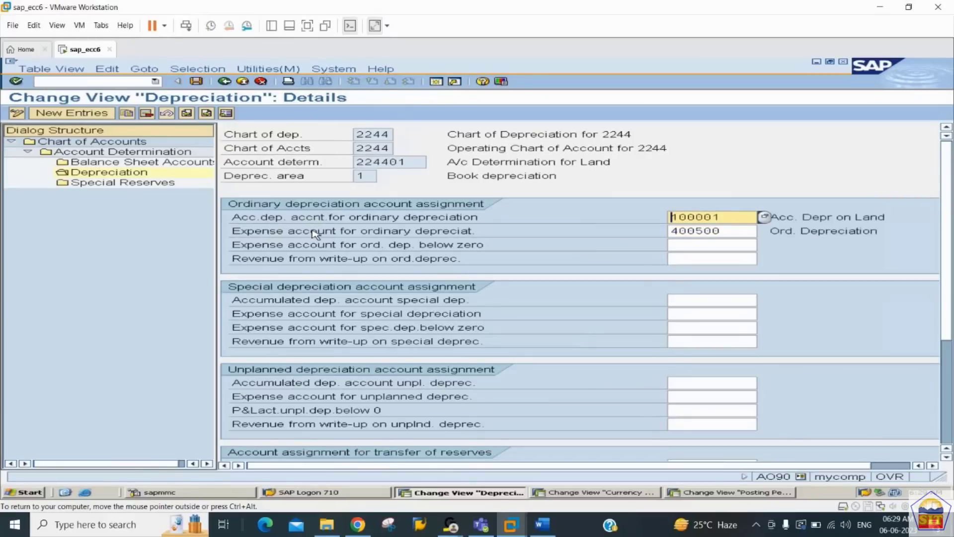
Save the Land assignments in customizing request ECCK900022 and open the balance sheet accounts of account determination 224402 for Building
key("ctrl+s")
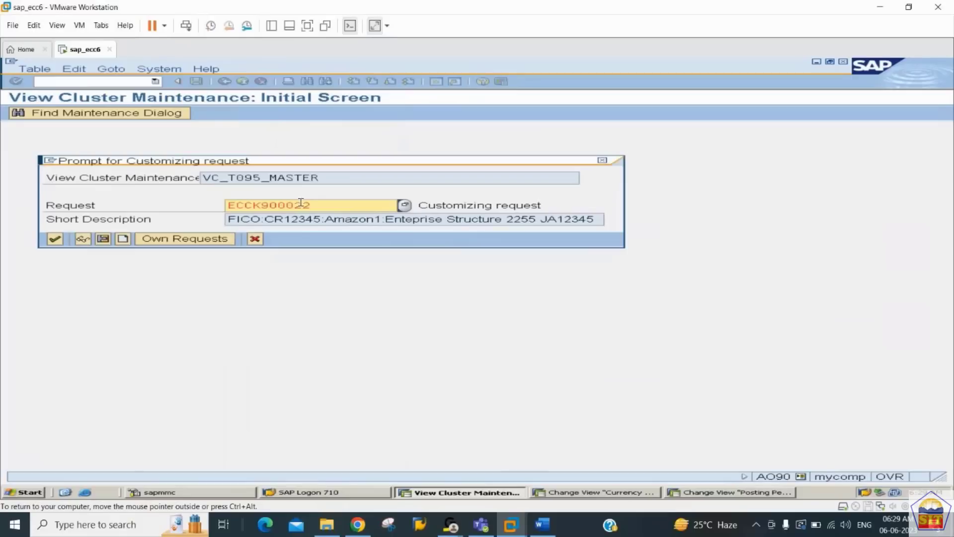
key("Return")
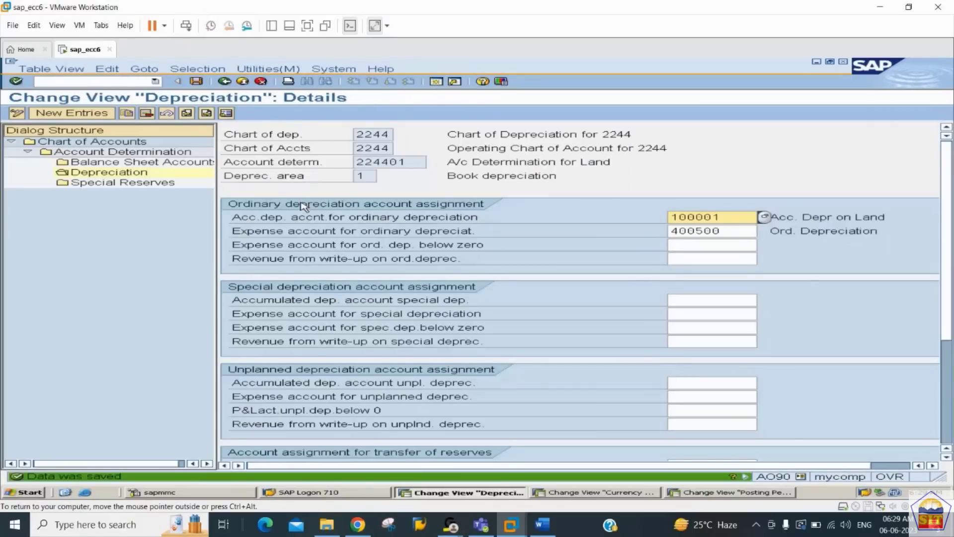
double_click(150, 153)
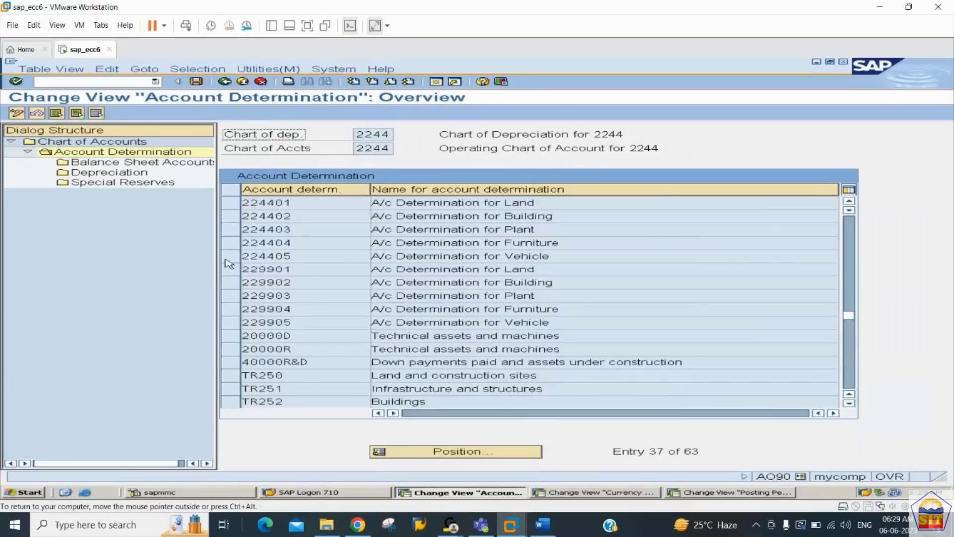
left_click(232, 216)
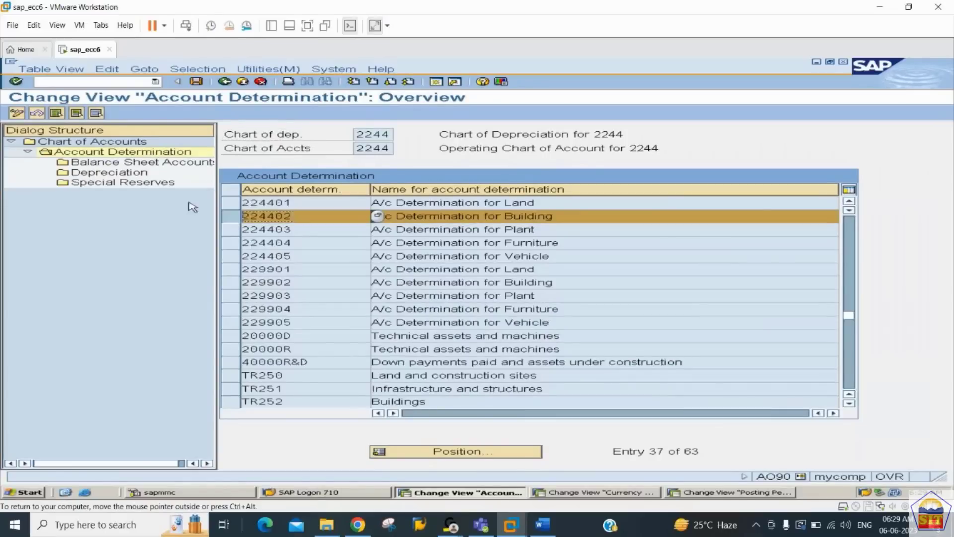
left_click(137, 165)
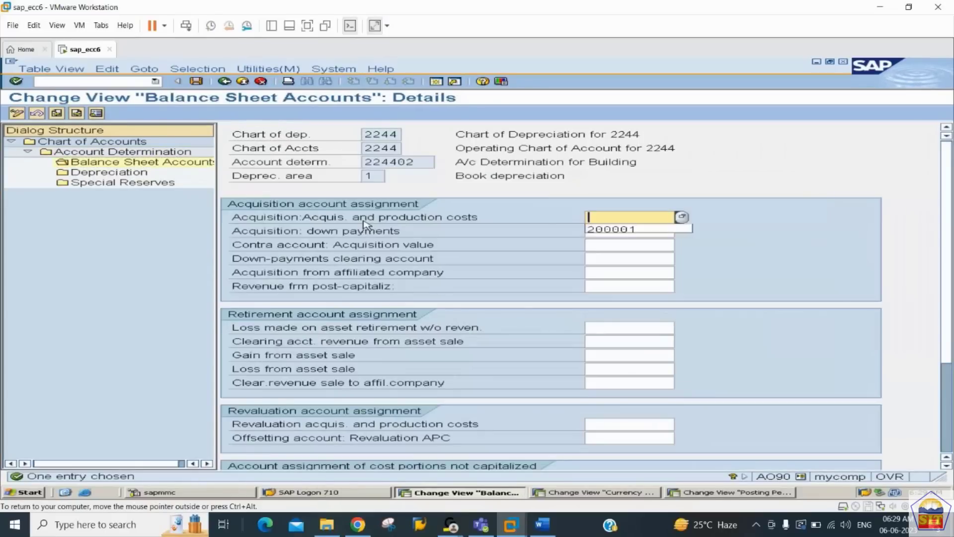
Assign account 200002 to acquisition and production costs for the Building account determination
key("Down")
key("Return")
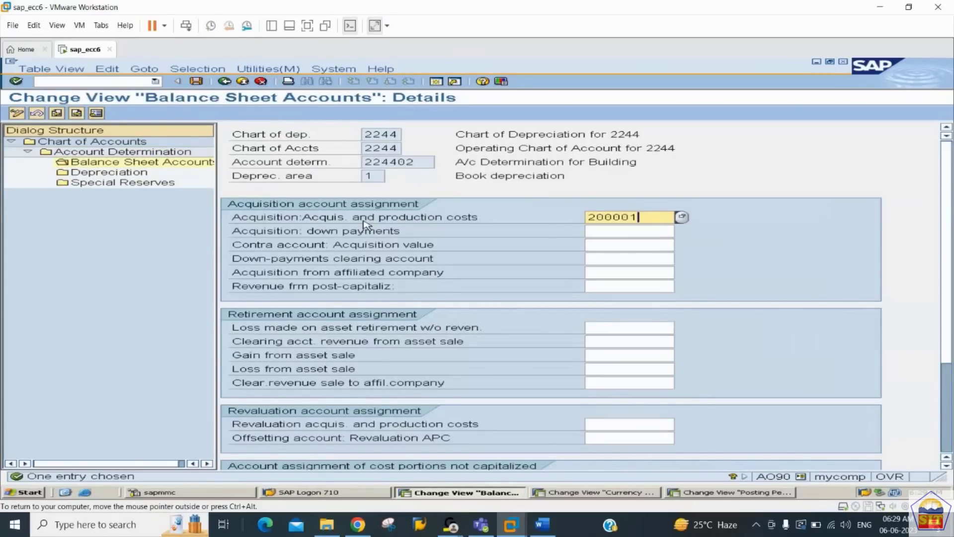
key("BackSpace")
type("2")
key("Tab")
key("Tab")
key("Tab")
key("Tab")
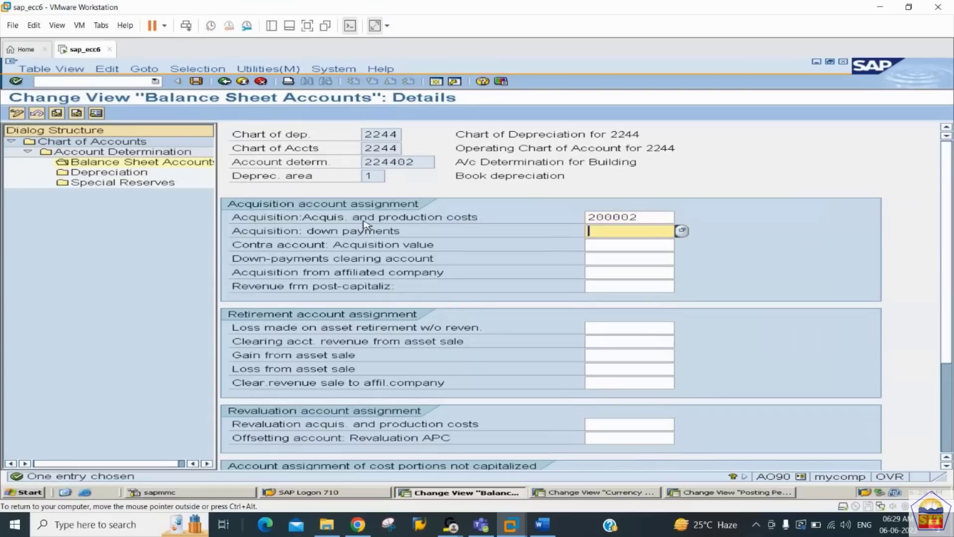
key("Tab")
key("Tab")
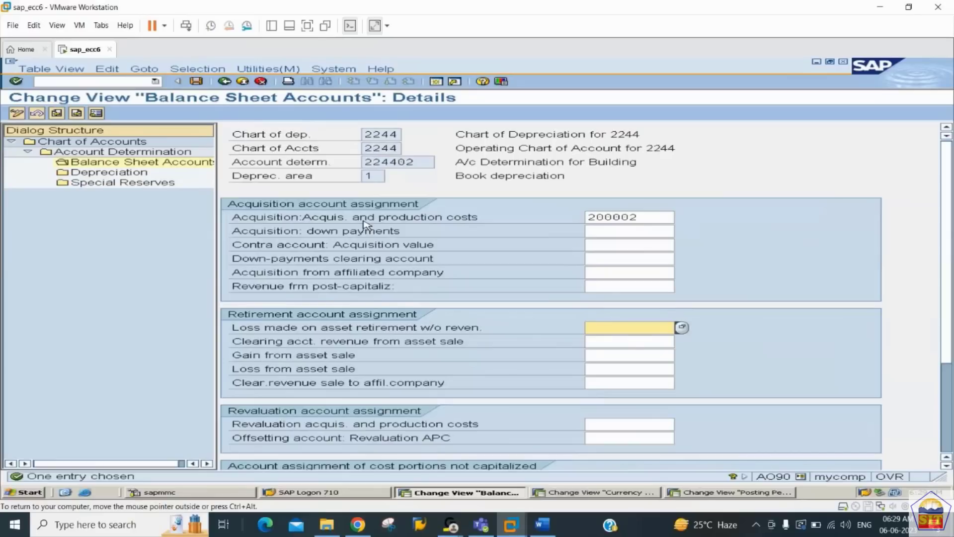
Assign Building's retirement accounts: 400102 for loss without revenue, 300100 for clearing revenue from asset sale, 300101 for gain and 400101 for loss from asset sale
key("BackSpace")
key("Down")
key("Tab")
key("BackSpace")
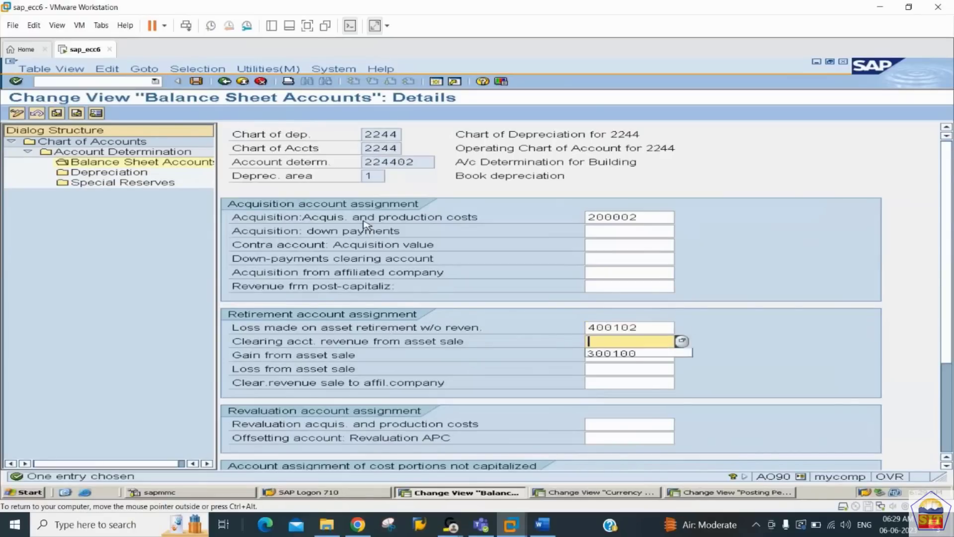
key("Down")
key("Tab")
key("BackSpace")
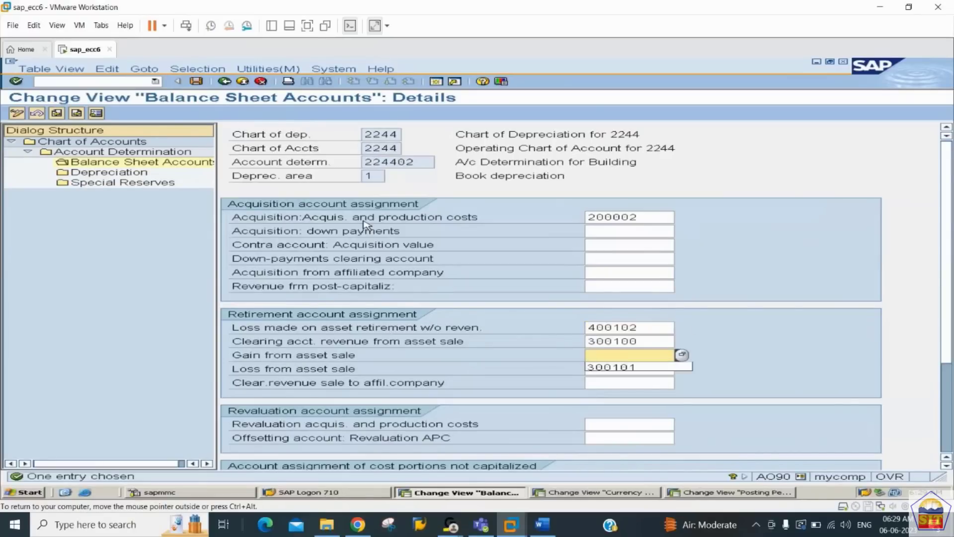
key("Down")
key("Tab")
key("BackSpace")
key("Down")
key("Tab")
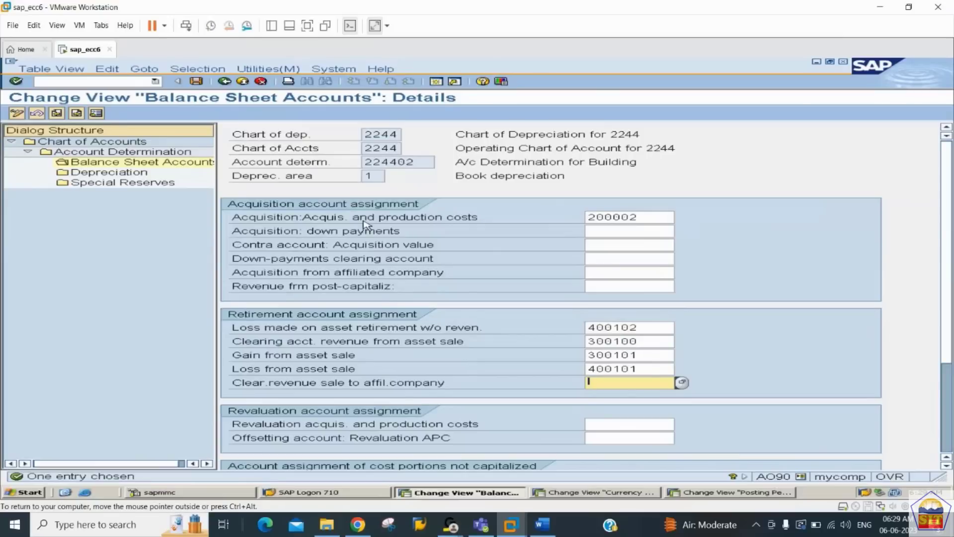
key("Return")
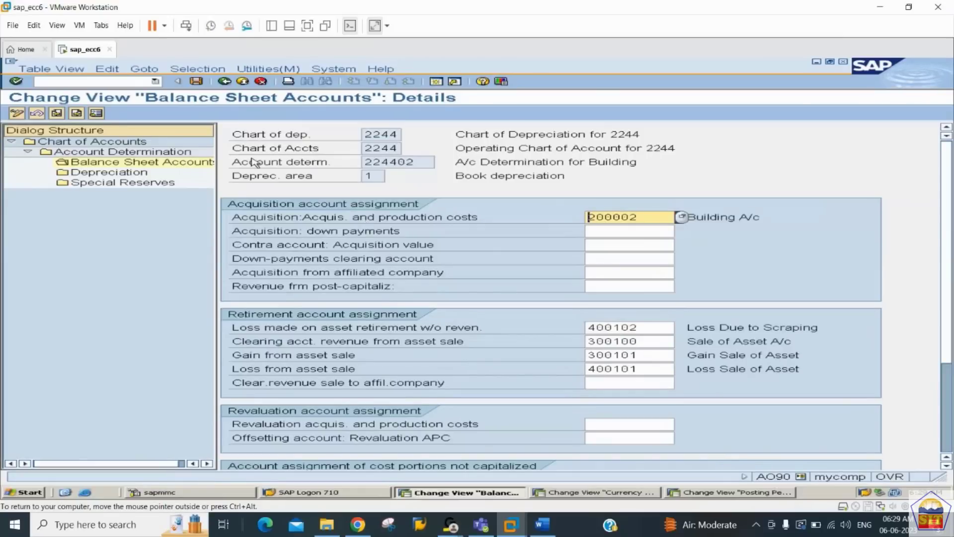
Assign 100002 as the accumulated depreciation account and 400500 as the expense account for ordinary depreciation on Building, and save
double_click(126, 174)
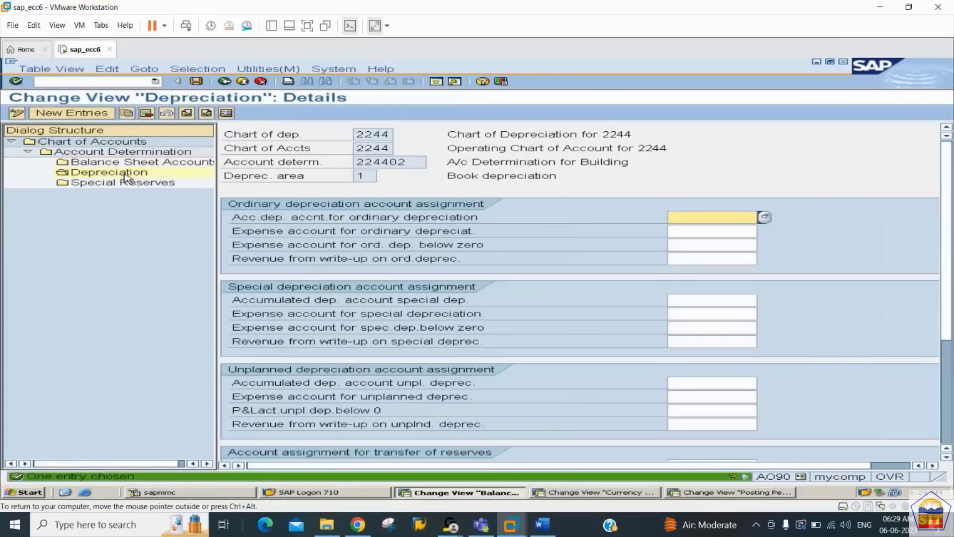
type("100001")
key("Down")
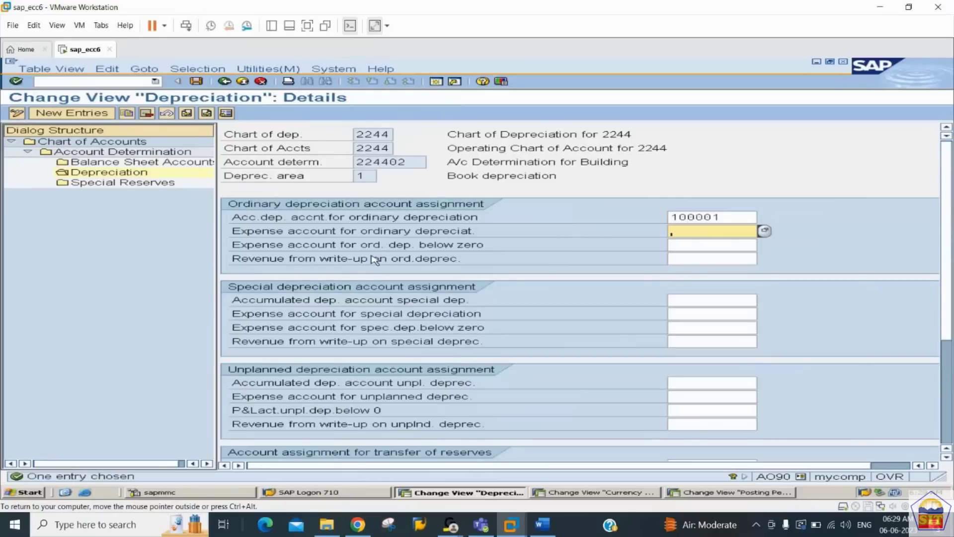
key("Up")
key("BackSpace")
type("2")
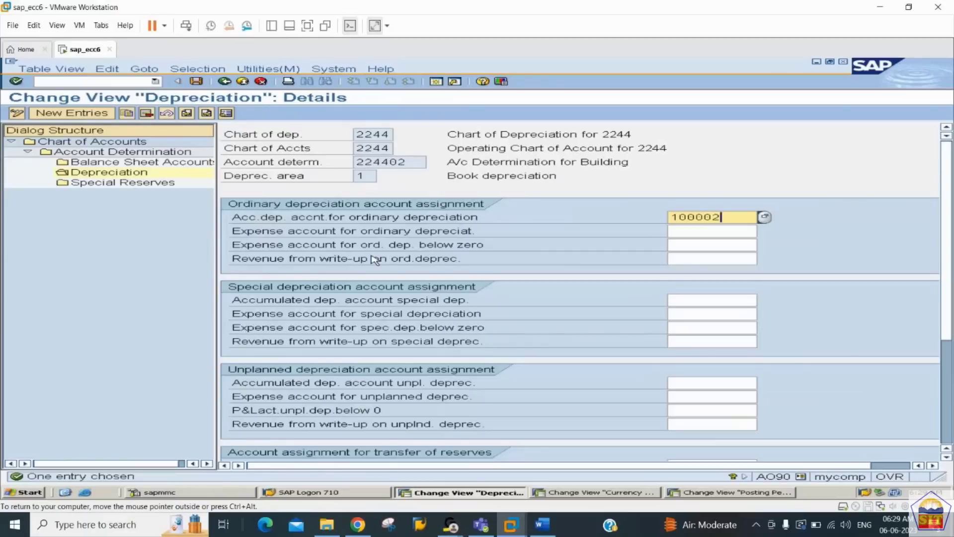
key("Down")
key("BackSpace")
key("Down")
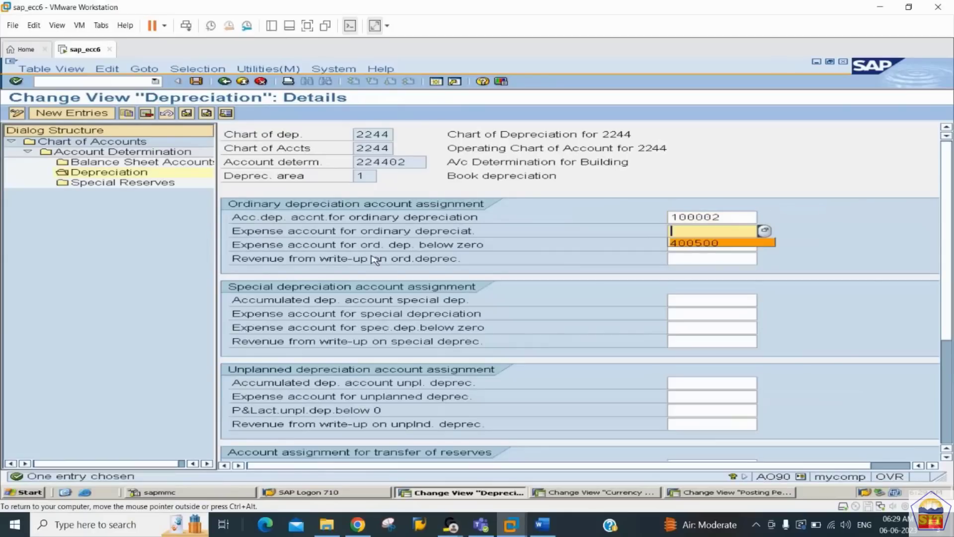
key("Return")
key("Return")
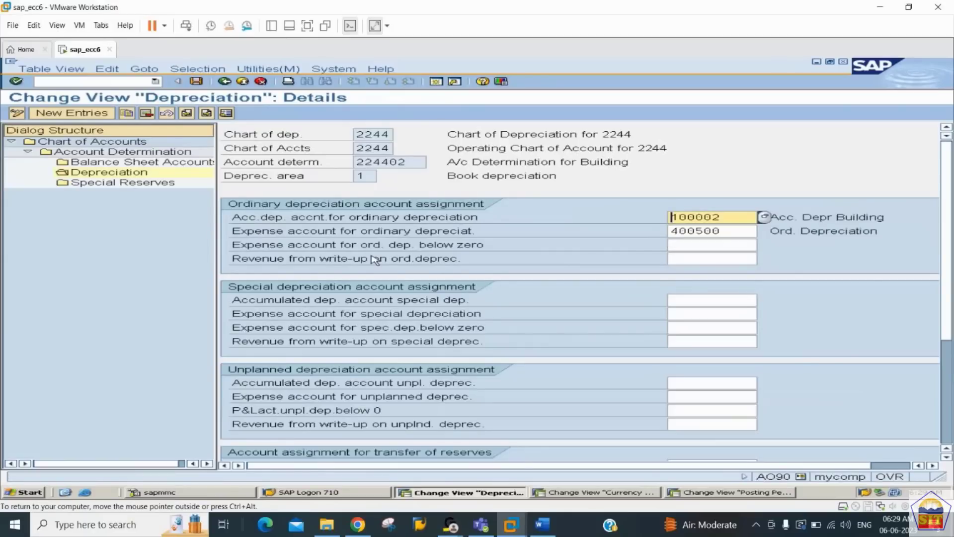
key("ctrl+s")
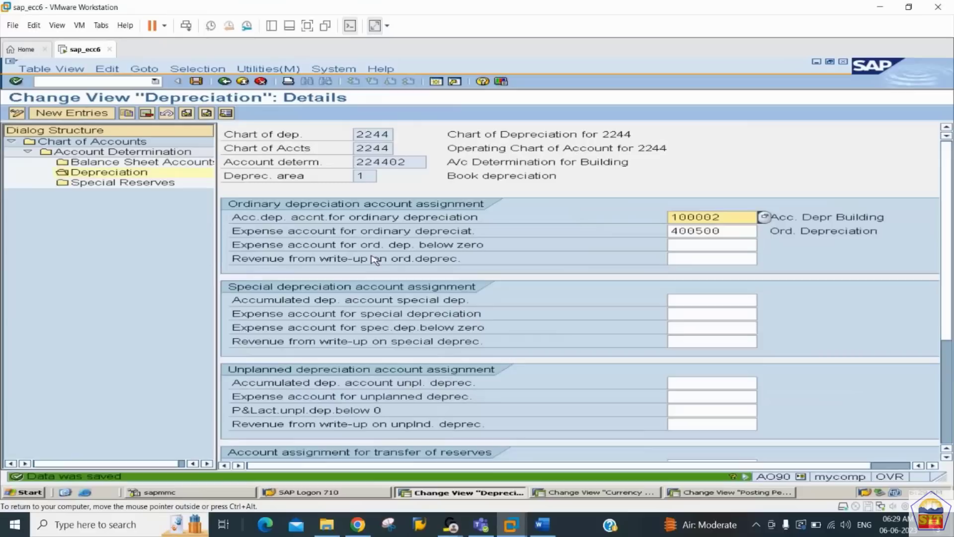
Assign account 200003 to acquisition and production costs for account determination 224403 for Plant
double_click(155, 153)
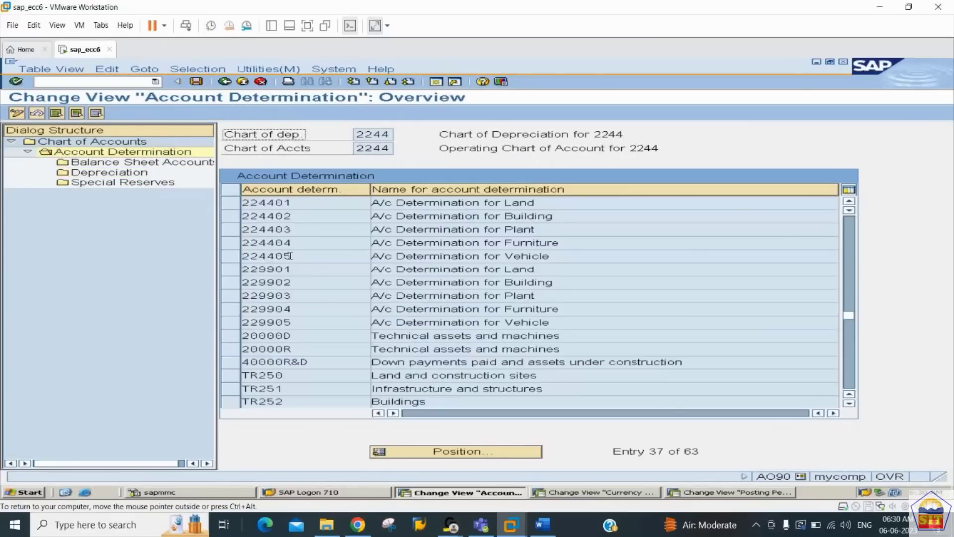
left_click(231, 229)
left_click(132, 164)
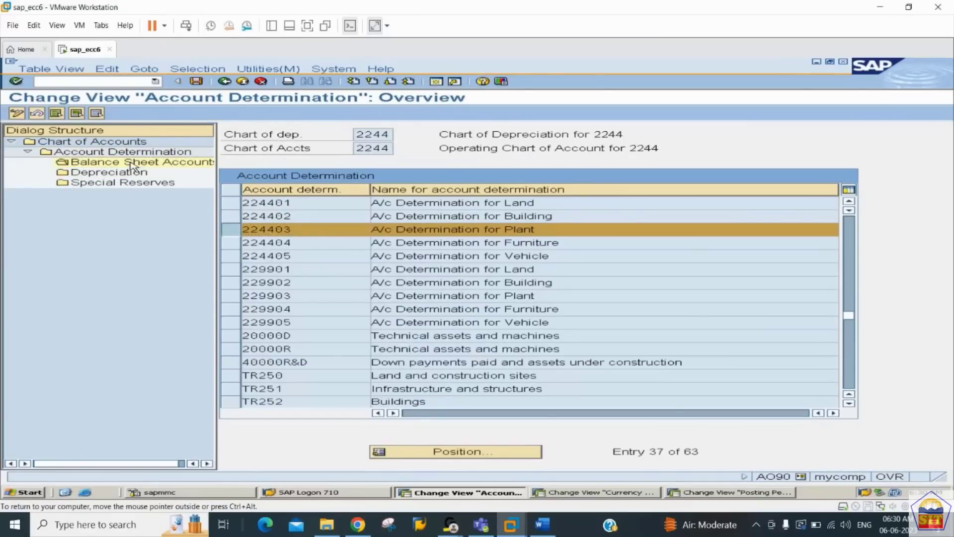
key("BackSpace")
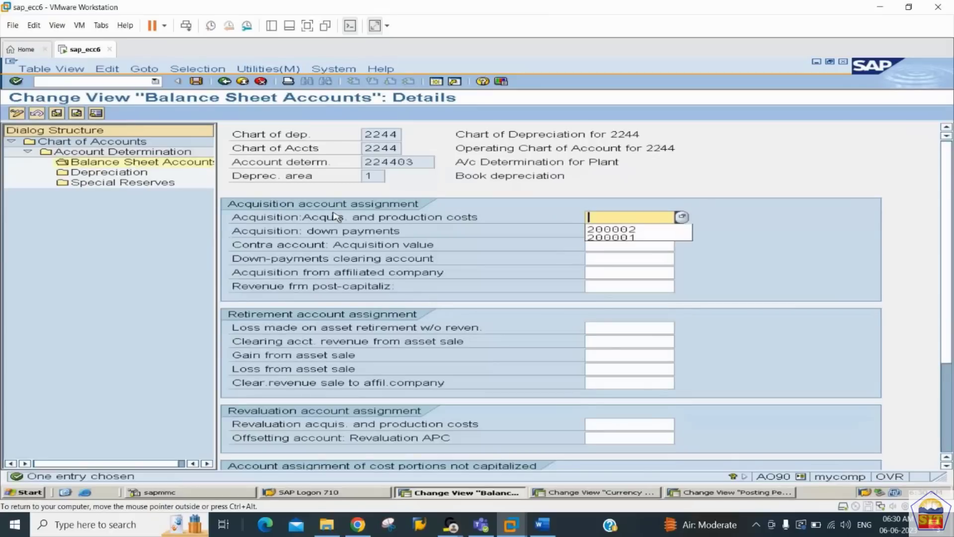
key("Down")
key("Tab")
key("shift+Tab")
key("BackSpace")
key("Down")
key("Down")
key("Tab")
key("Tab")
key("Tab")
key("Tab")
key("Tab")
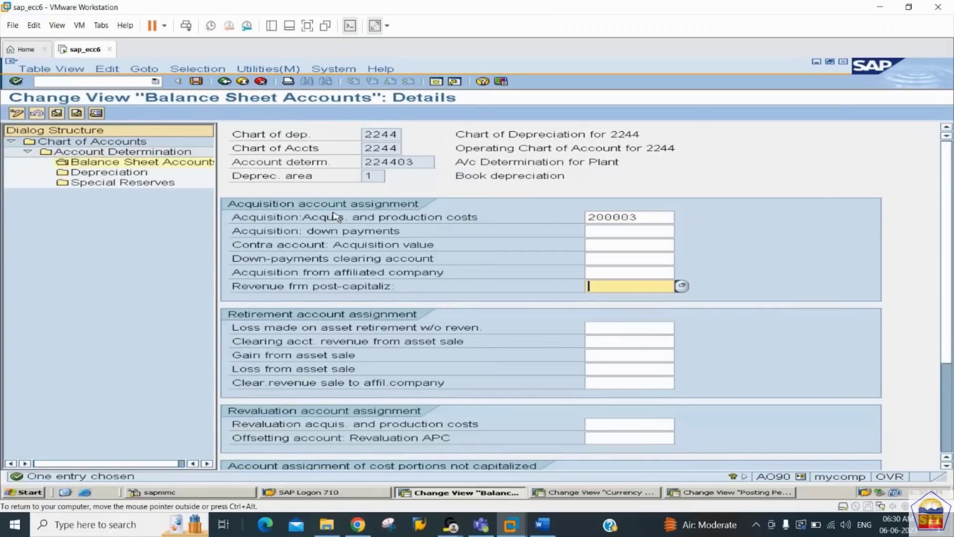
Assign Plant's retirement accounts: 400102 for loss without revenue, 300100 for clearing revenue from asset sale, 300101 for gain and 400101 for loss from asset sale
key("Tab")
key("Down")
key("Tab")
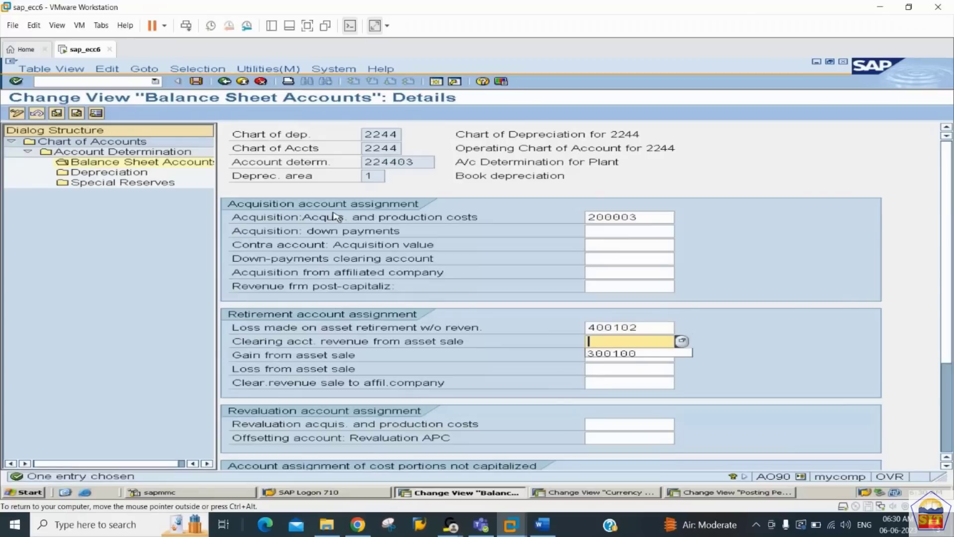
key("Down")
key("Tab")
key("Down")
key("Tab")
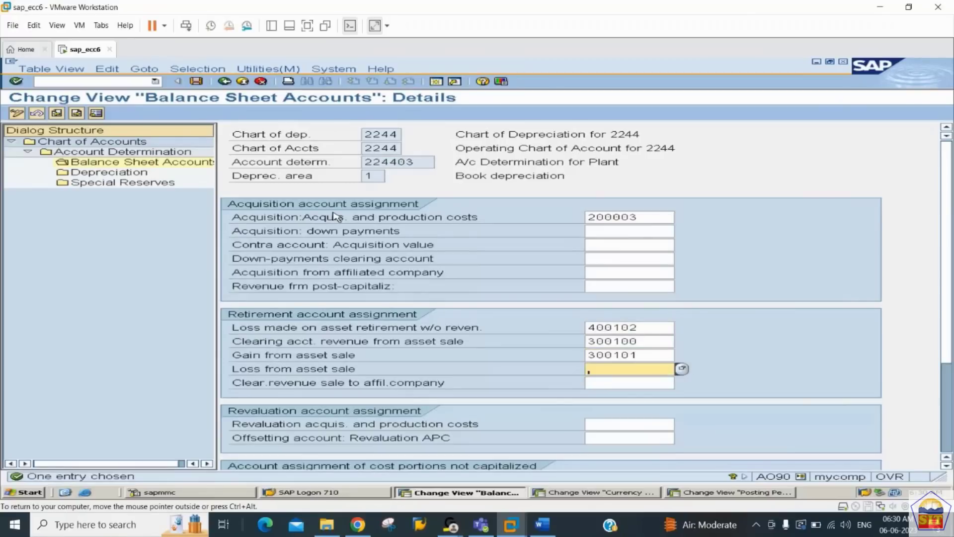
key("Down")
key("Tab")
key("Return")
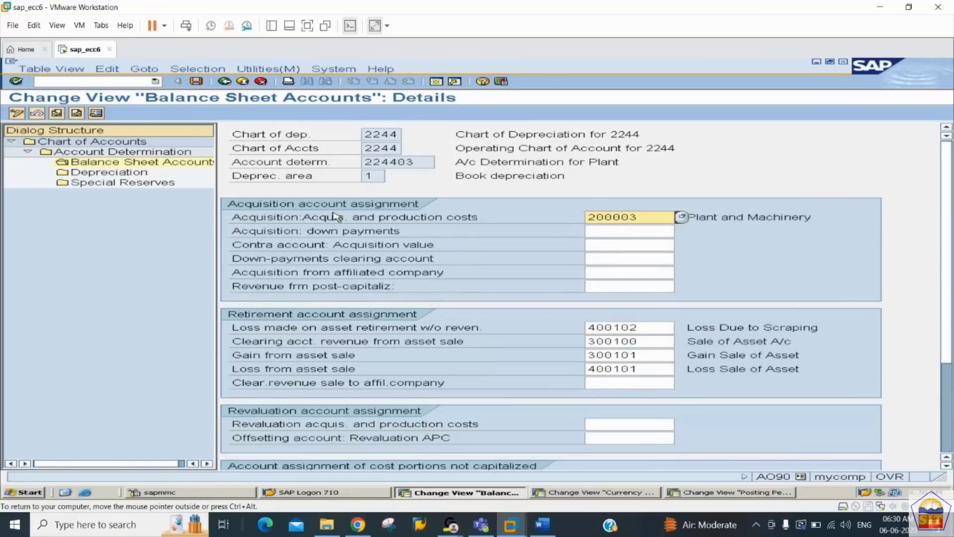
Assign 100003 as the accumulated depreciation account and 400500 as the expense account for ordinary depreciation on Plant, and save
double_click(114, 173)
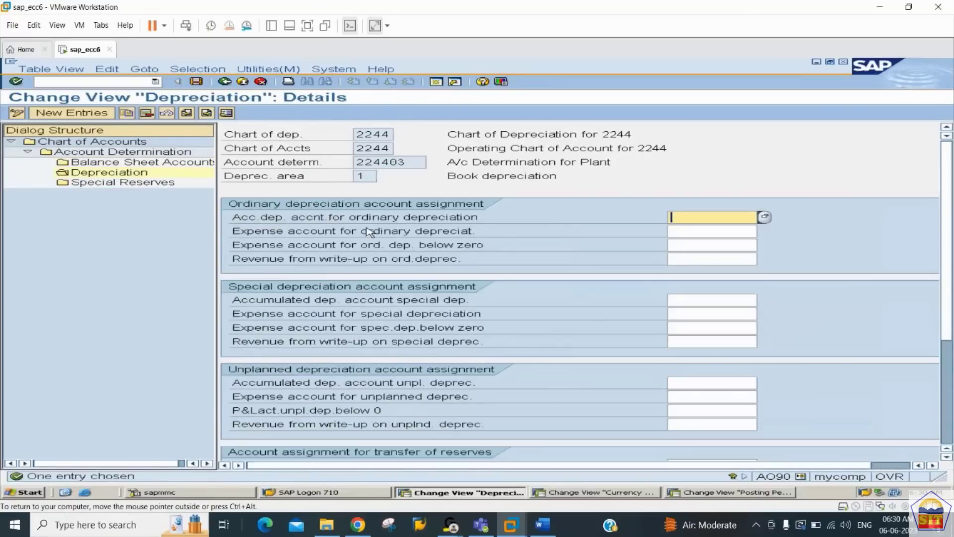
key("Down")
key("Tab")
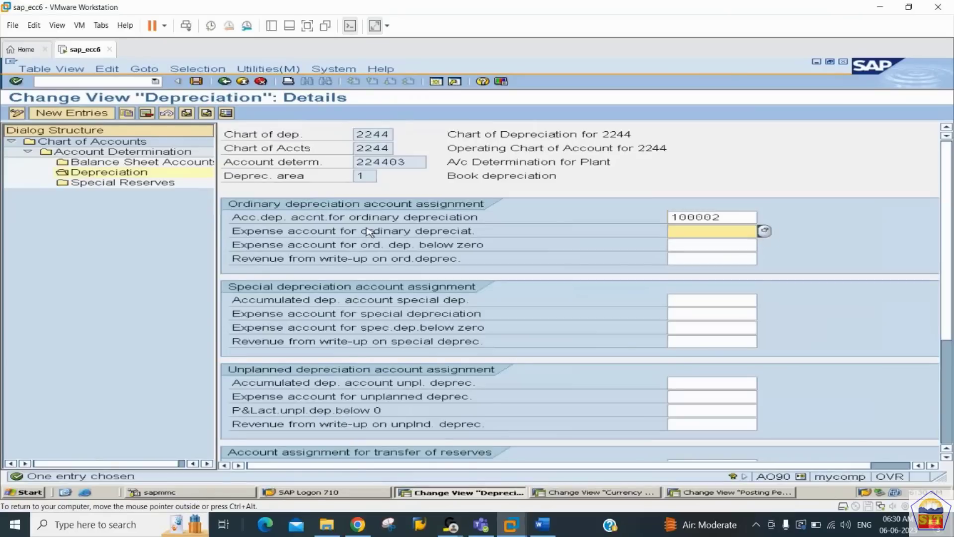
key("shift+Tab")
key("BackSpace")
type("3")
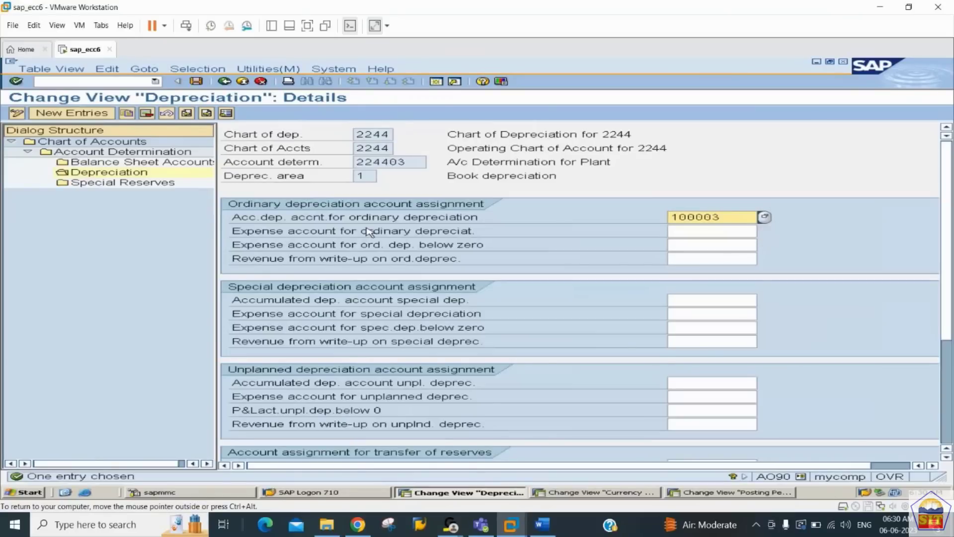
key("Tab")
key("Down")
key("Return")
key("Return")
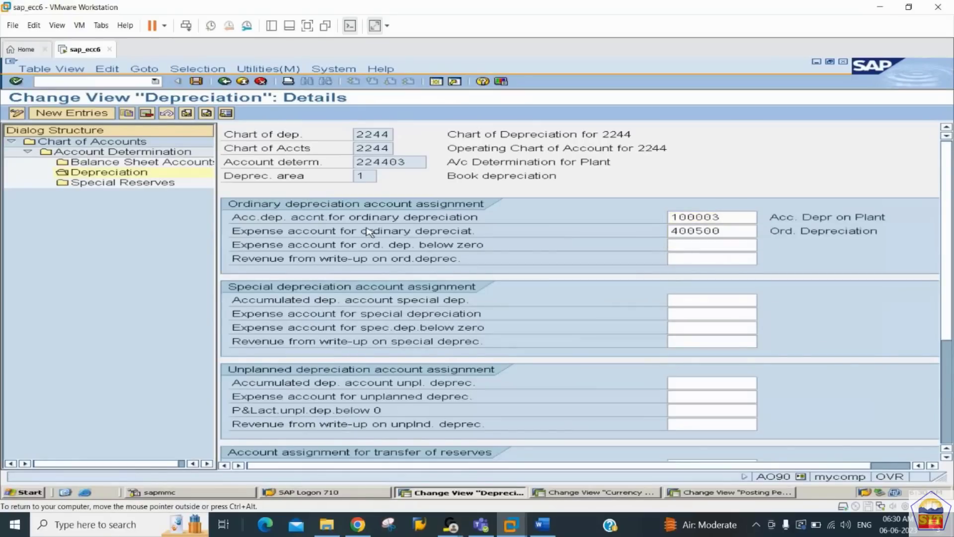
key("ctrl+s")
Assign account 200004 to acquisition and production costs for account determination 224404 for Furniture
double_click(156, 153)
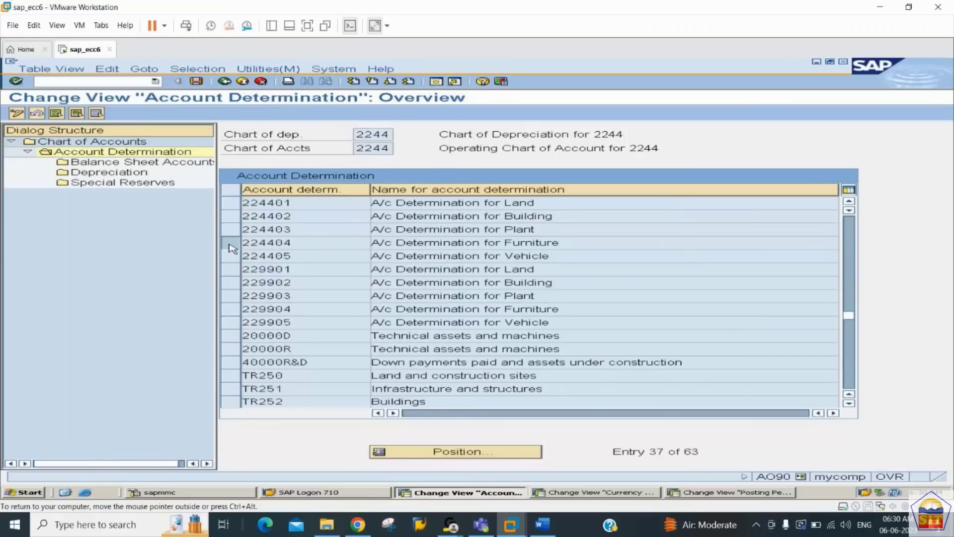
left_click(232, 243)
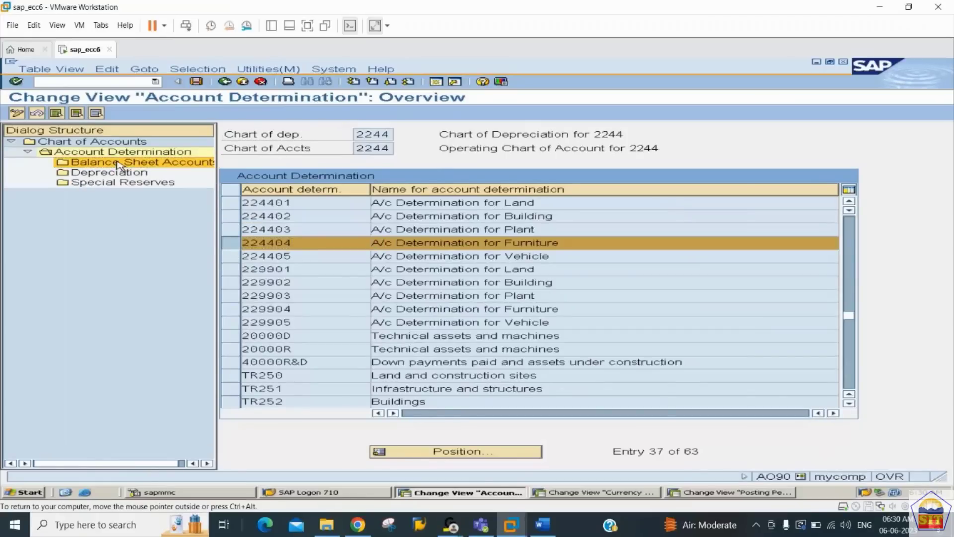
double_click(119, 165)
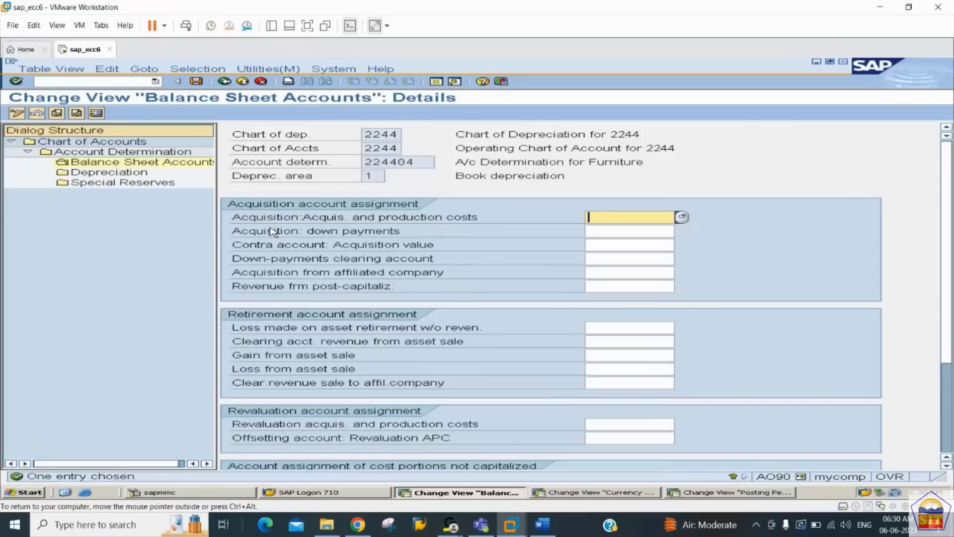
key("BackSpace")
key("Tab")
key("shift+Tab")
key("BackSpace")
type("4")
key("Tab")
key("Tab")
key("Tab")
key("Tab")
key("Tab")
key("Tab")
Assign Furniture's retirement accounts: 400102 for loss without revenue, 300100 for clearing revenue from asset sale, 300101 for gain and 400101 for loss from asset sale
key("BackSpace")
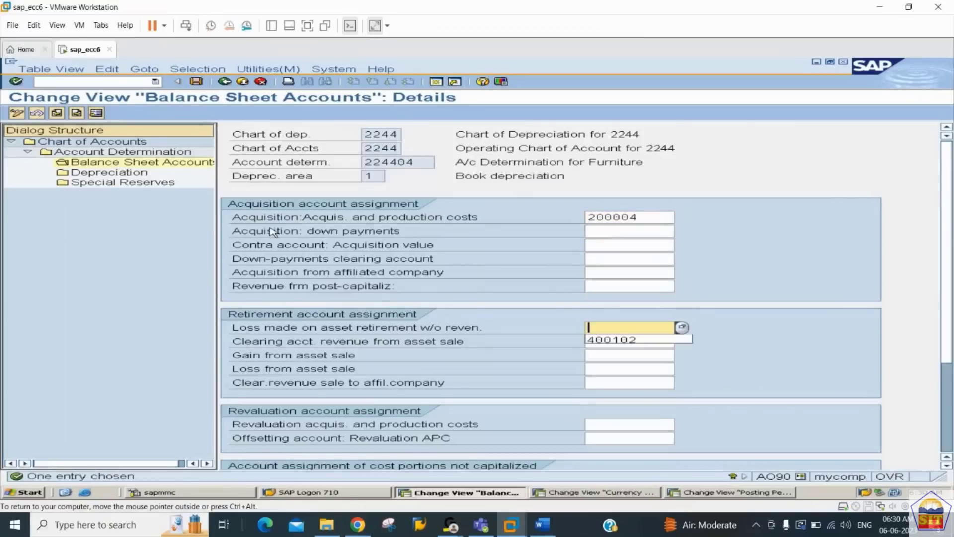
key("Down")
key("Tab")
key("BackSpace")
key("Down")
key("Tab")
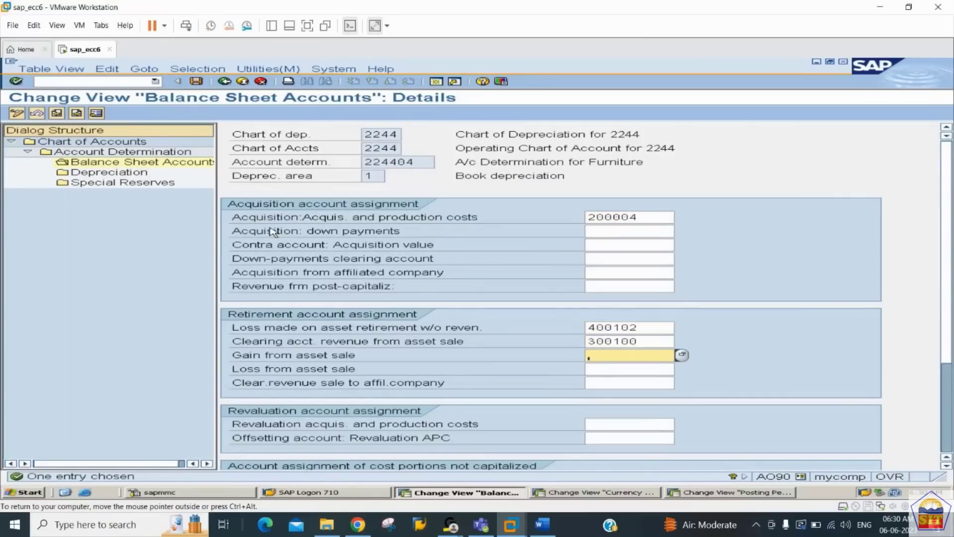
key("BackSpace")
key("Down")
key("Tab")
key("BackSpace")
key("Down")
key("Return")
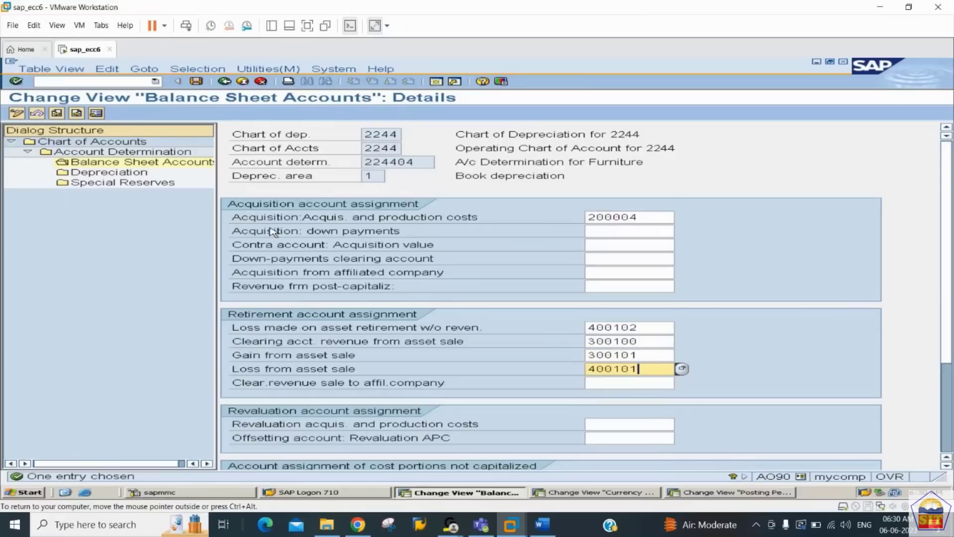
Assign 100004 as the accumulated depreciation account and 400500 as the expense account for ordinary depreciation on Furniture, and save
key("Return")
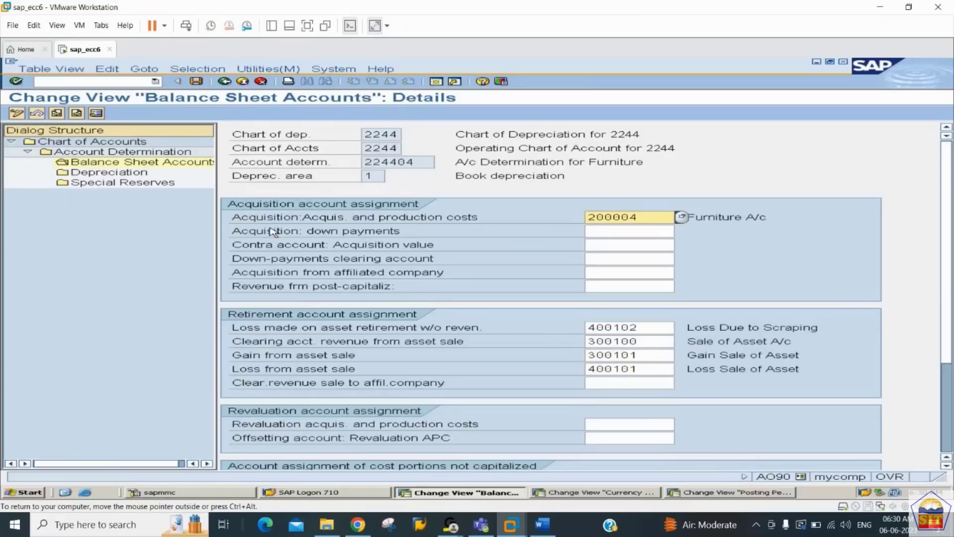
double_click(102, 174)
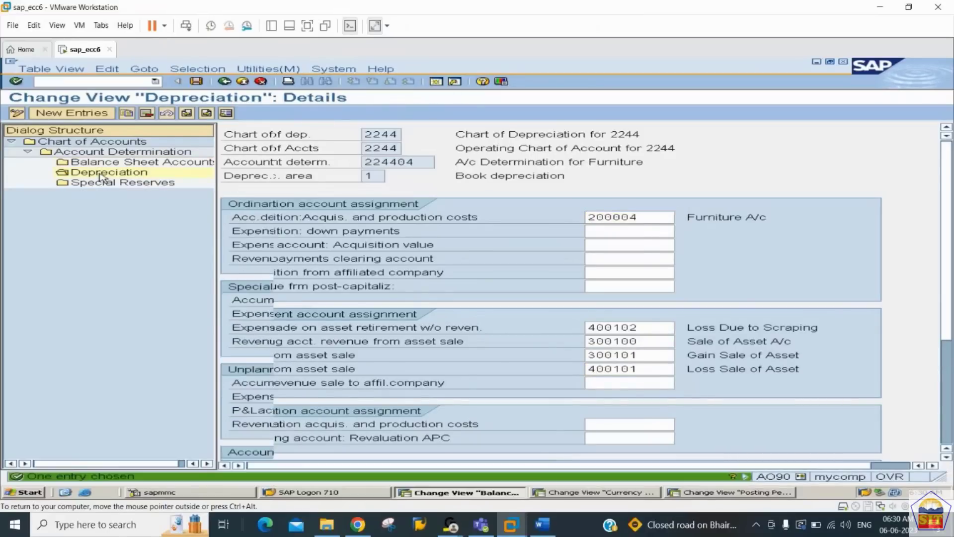
type("100003")
key("Tab")
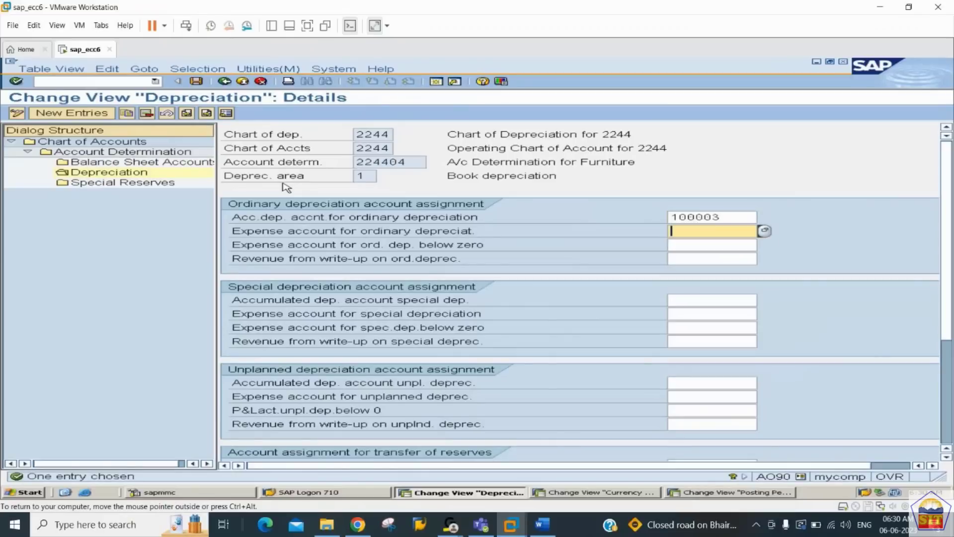
key("shift+Tab")
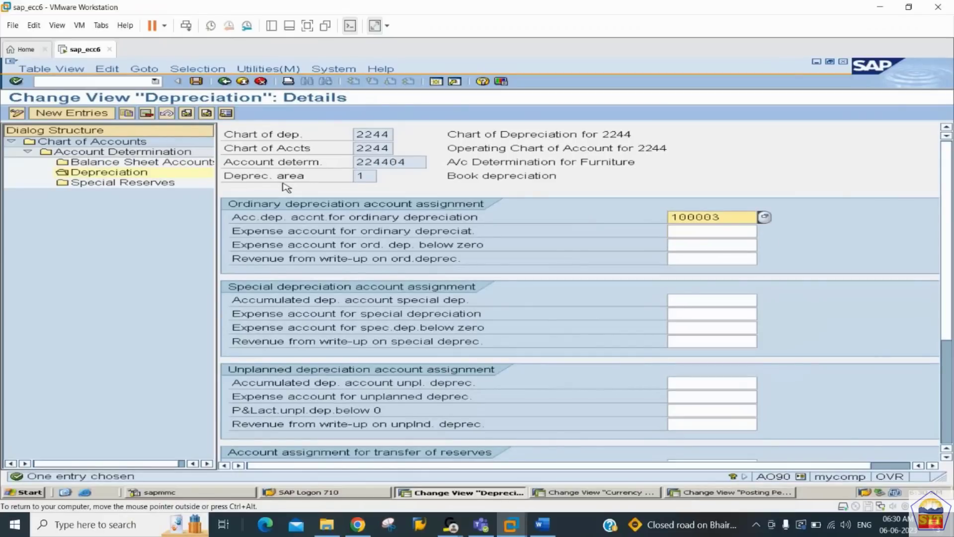
key("BackSpace")
type("4")
key("Tab")
key("Down")
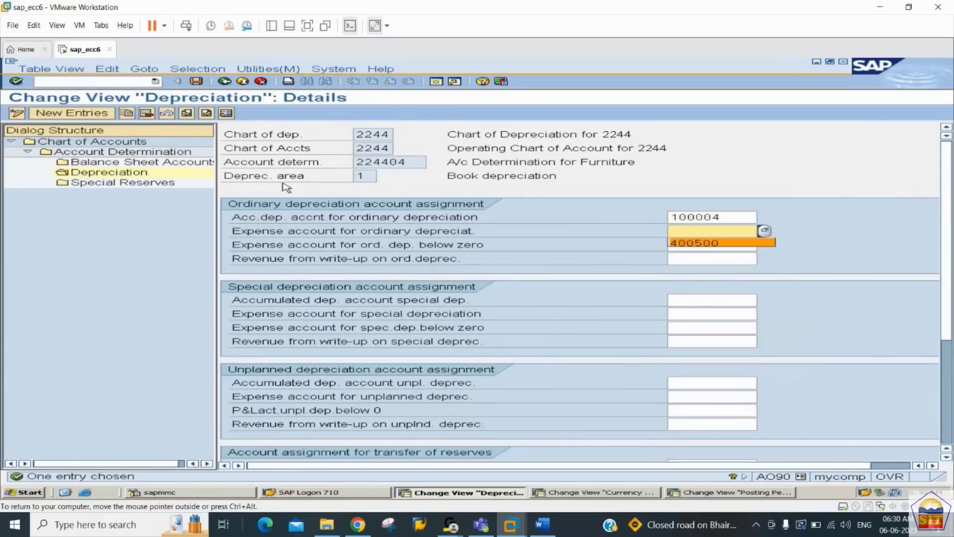
key("Return")
key("Return")
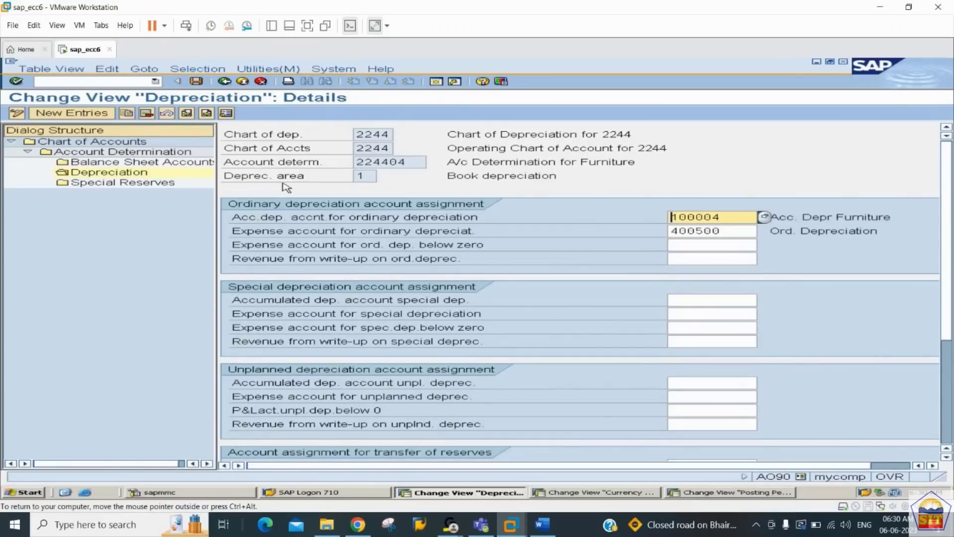
key("ctrl+s")
Assign account 200005 to acquisition and production costs for account determination 224405 for Vehicle
left_click(124, 153)
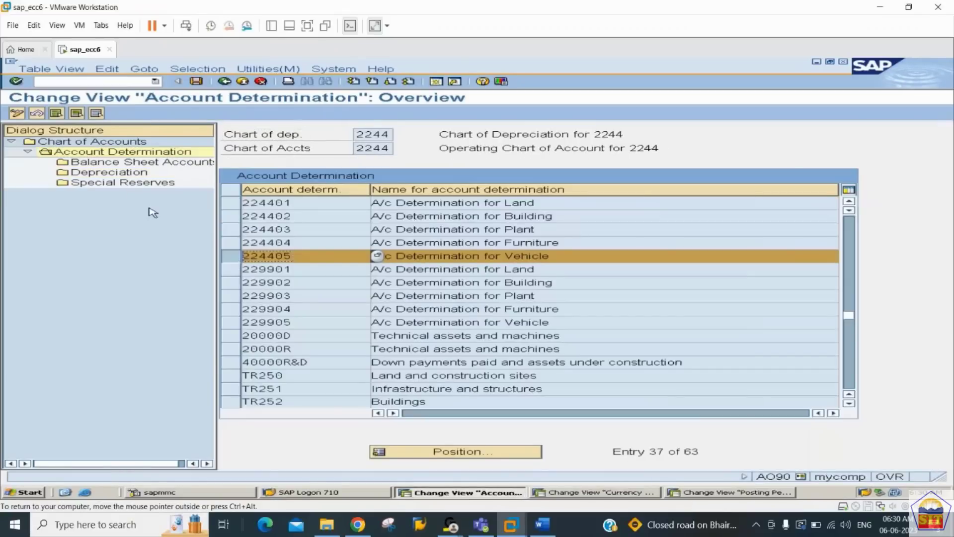
double_click(141, 162)
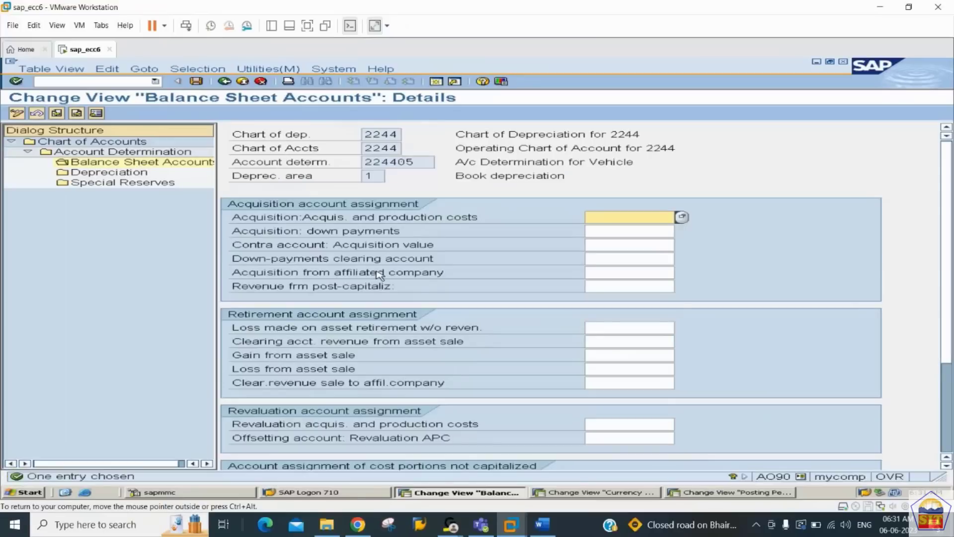
key("BackSpace")
key("Down")
key("Tab")
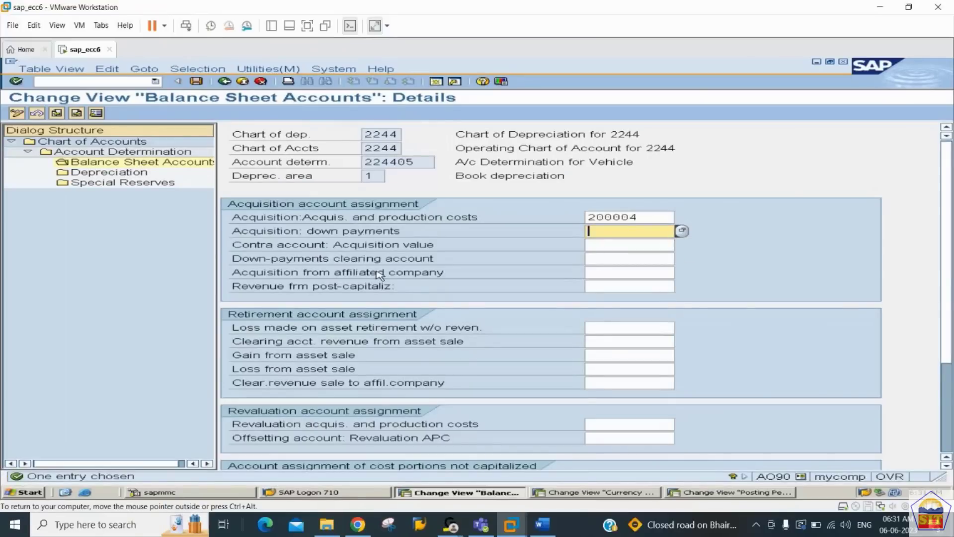
key("shift+Tab")
key("BackSpace")
type("5")
Assign Vehicle's retirement accounts 400102 for loss on asset retirement without revenue and 300101 for gain from asset sale
key("Tab")
key("Tab")
key("Tab")
key("Tab")
key("Tab")
key("Tab")
key("Tab")
key("shift+Tab")
key("BackSpace")
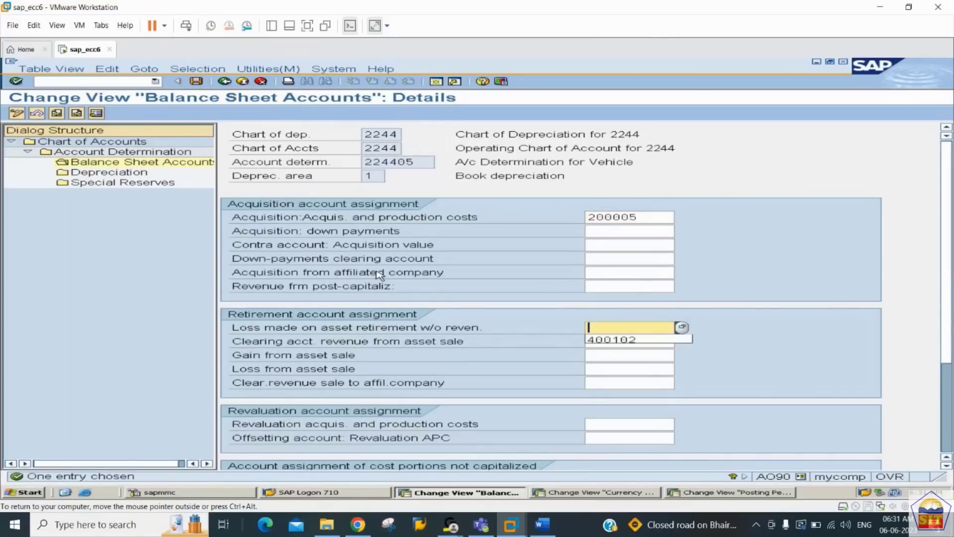
key("Down")
key("Tab")
key("Tab")
key("BackSpace")
key("Down")
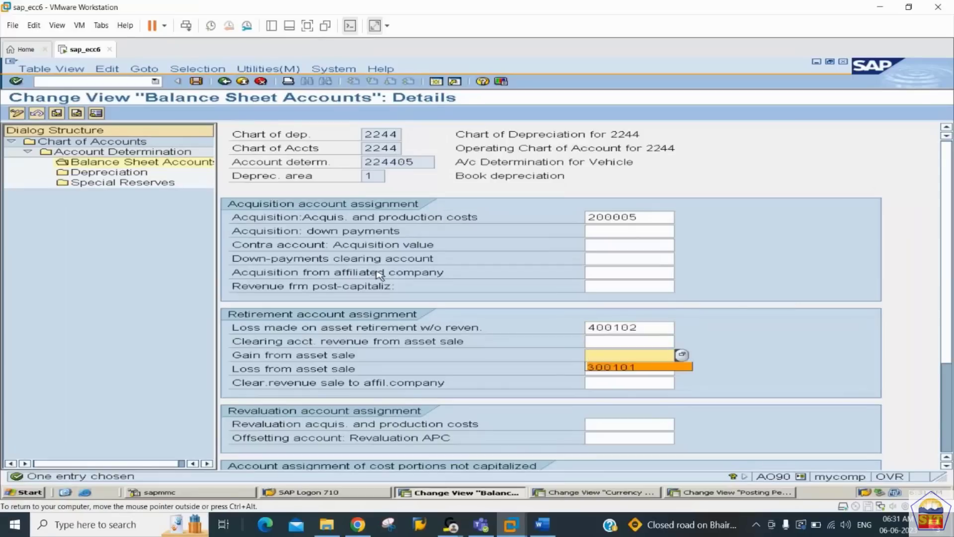
key("Tab")
Assign Vehicle's retirement accounts 300100 for clearing revenue from asset sale and 400101 for loss from asset sale
key("BackSpace")
key("shift+Tab")
key("shift+Tab")
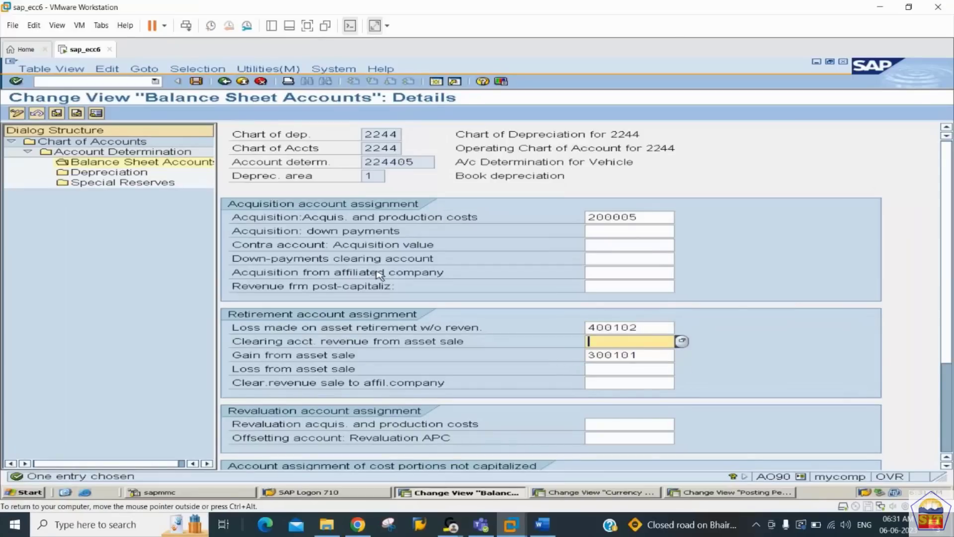
key("BackSpace")
key("Down")
key("Tab")
key("Tab")
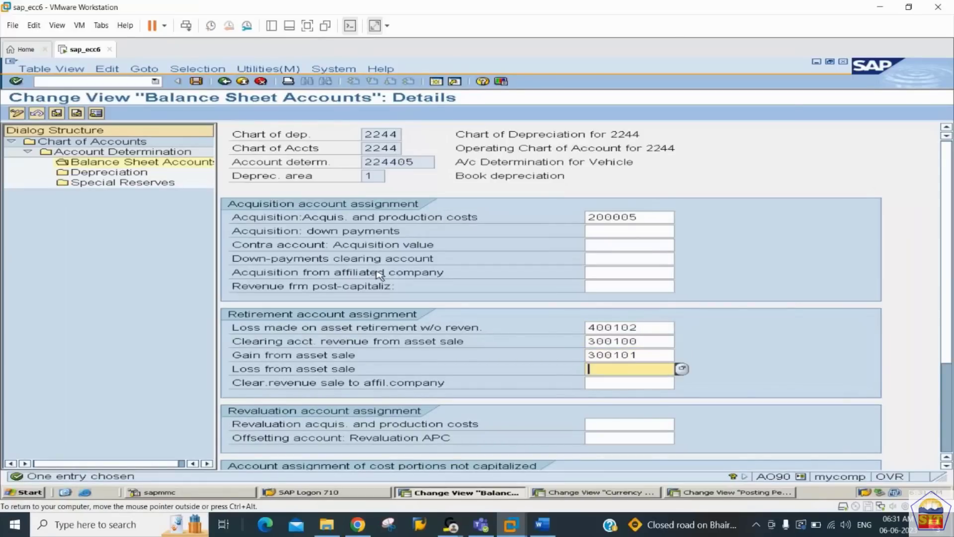
key("BackSpace")
key("Down")
key("Return")
key("Return")
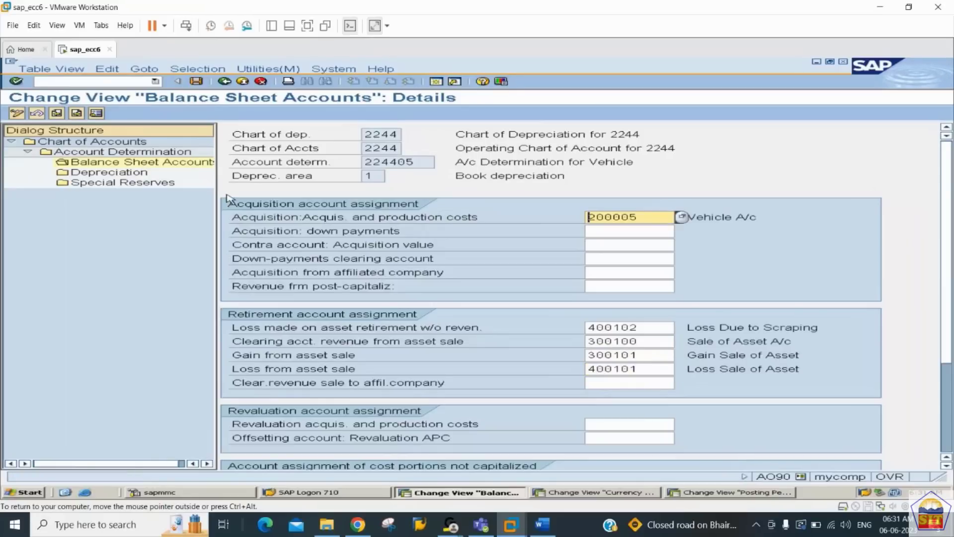
Assign 100005 as the accumulated depreciation account and 400500 as the expense account for ordinary depreciation on Vehicle, and save
left_click(89, 174)
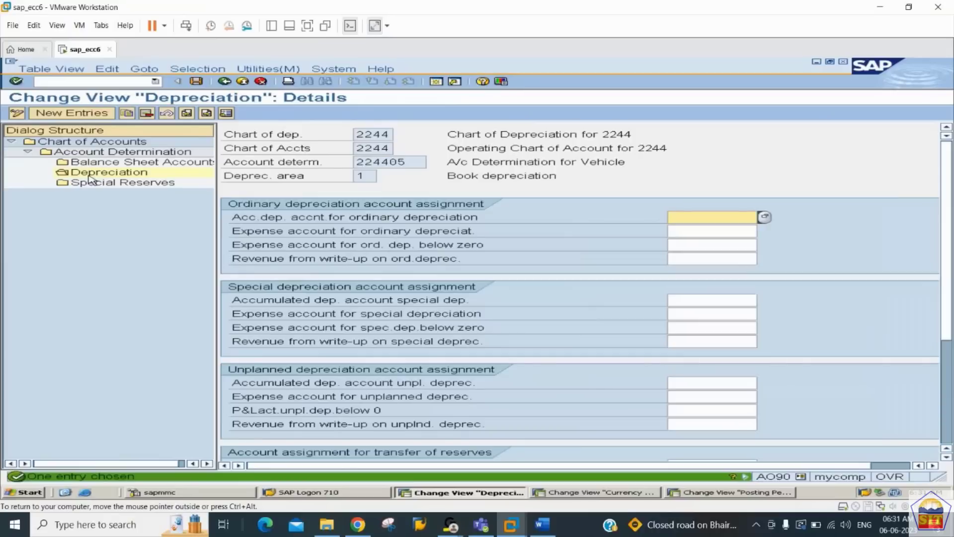
key("BackSpace")
type("100005")
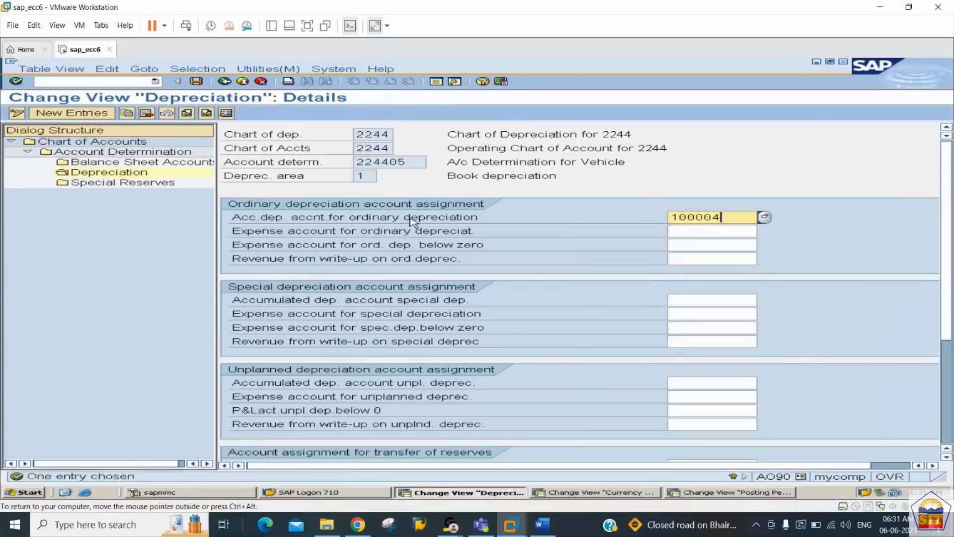
key("Tab")
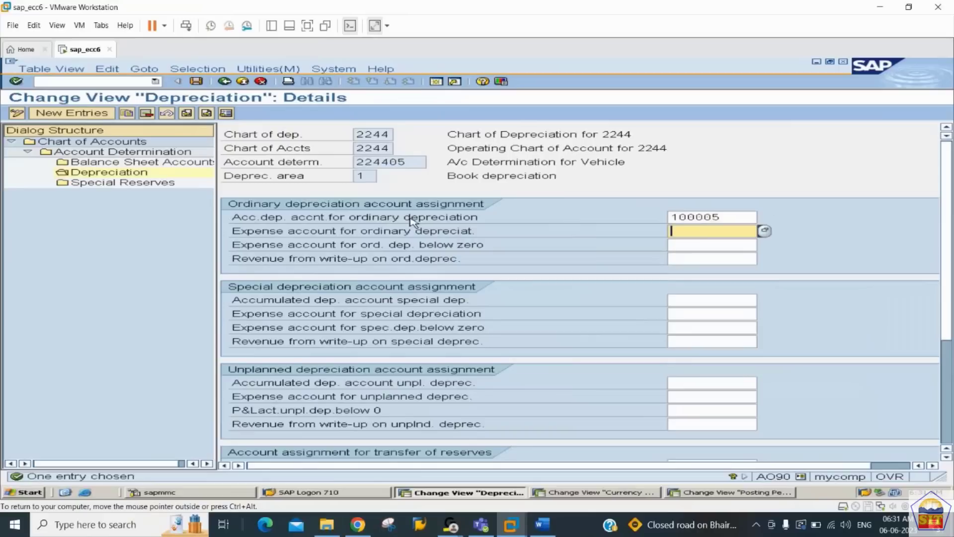
key("BackSpace")
key("Down")
key("Return")
key("Return")
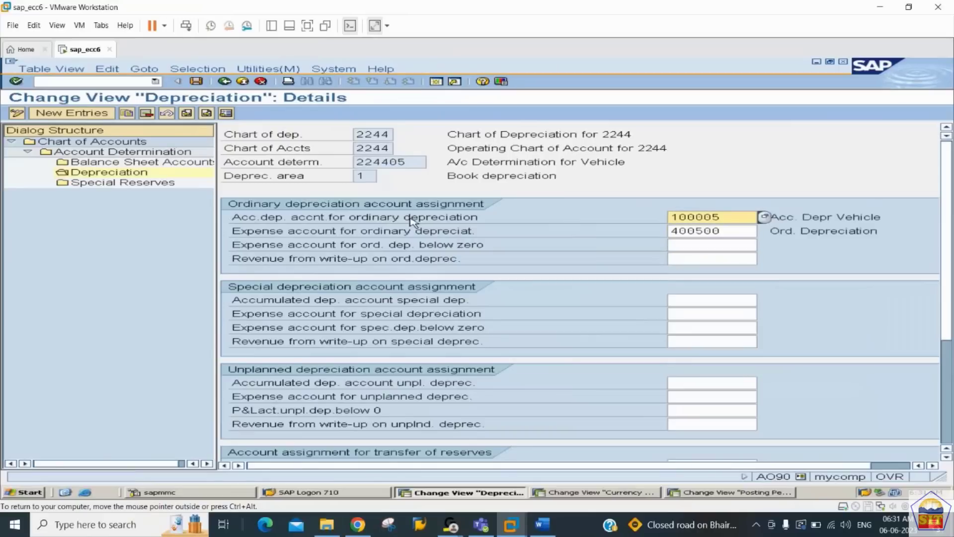
key("ctrl+s")
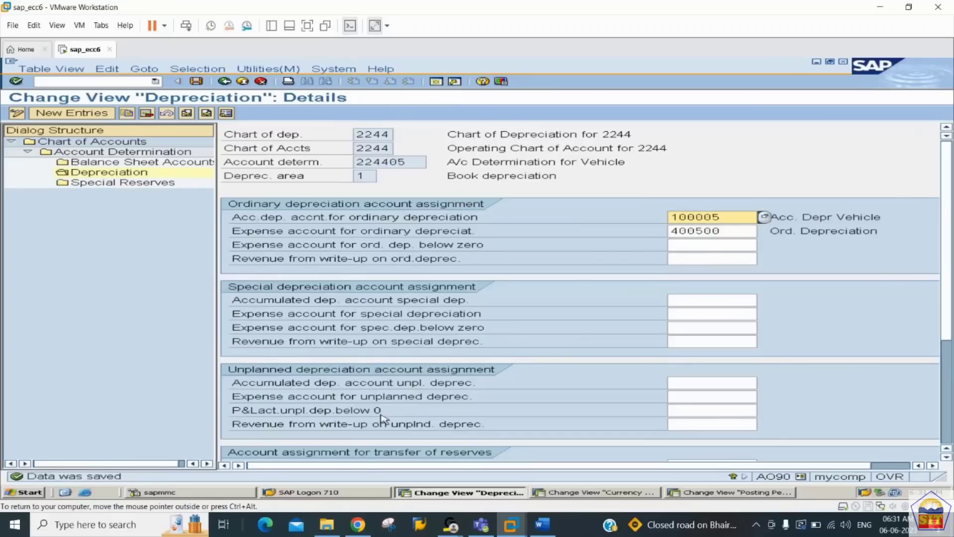
Switch to the Asset Accounting notes in Word and read on from Step10 to Step11 on defining multilevel methods
left_click(543, 527)
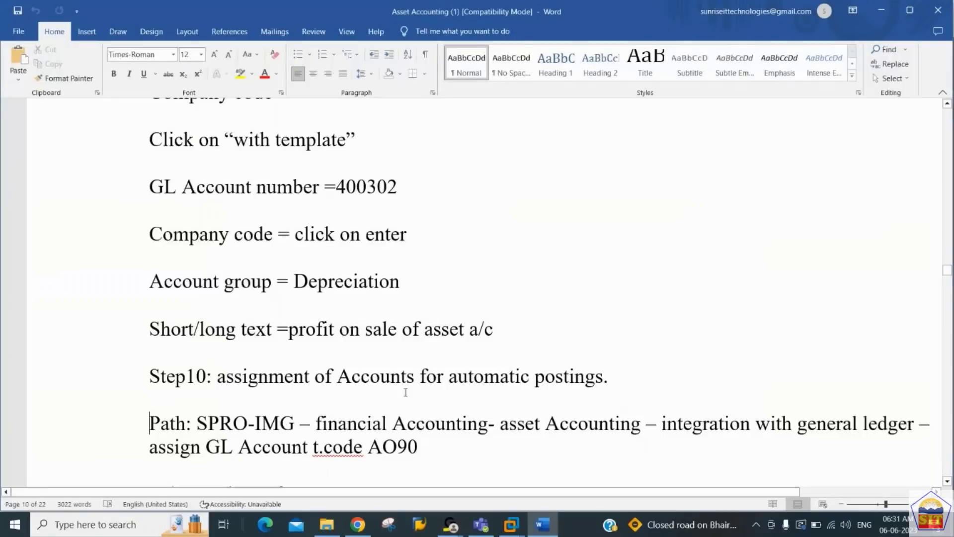
scroll(405, 393, "down", 10)
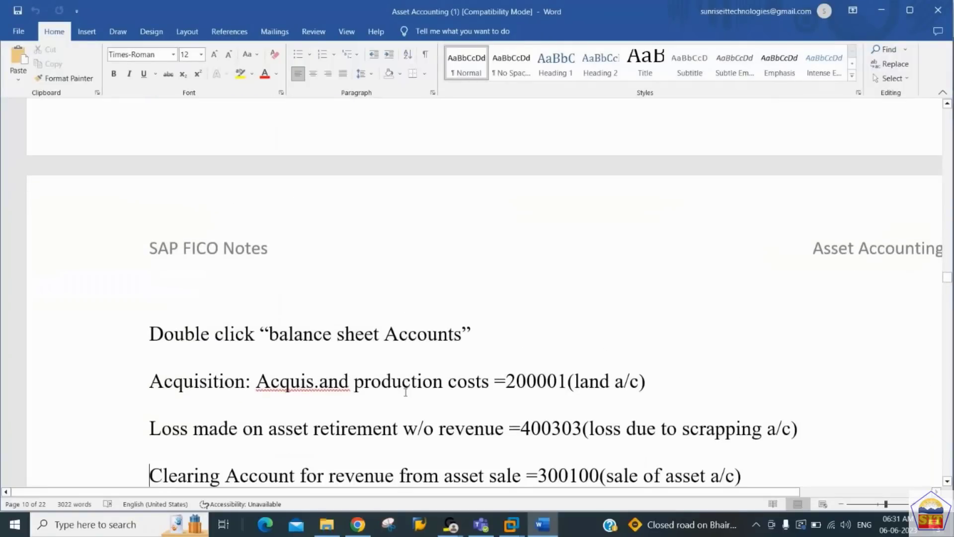
scroll(406, 393, "down", 8)
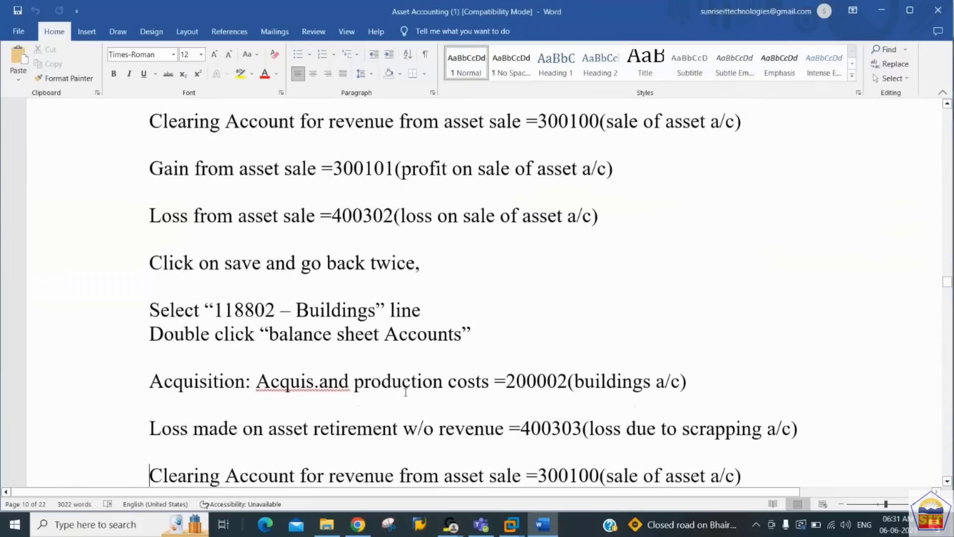
scroll(406, 393, "down", 1)
scroll(406, 393, "down", 1)
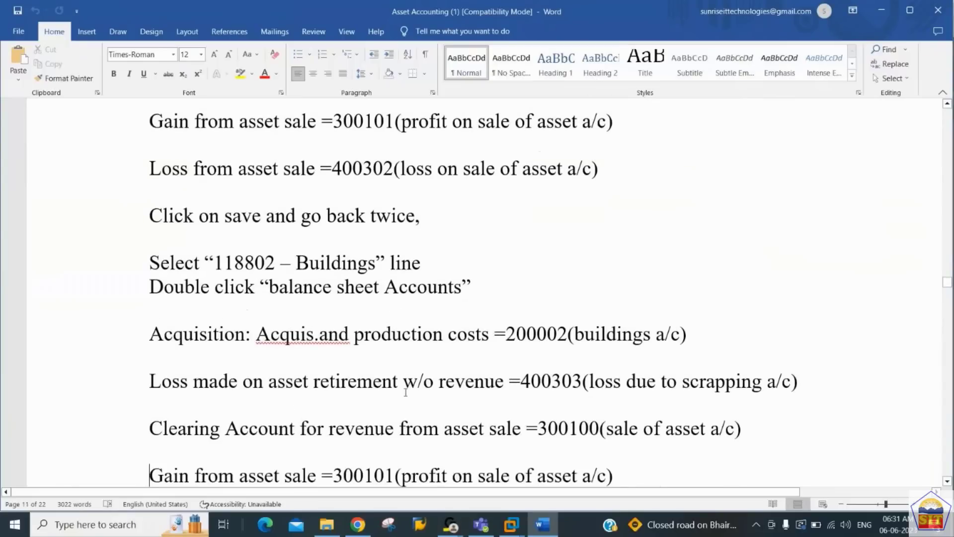
scroll(405, 393, "down", 10)
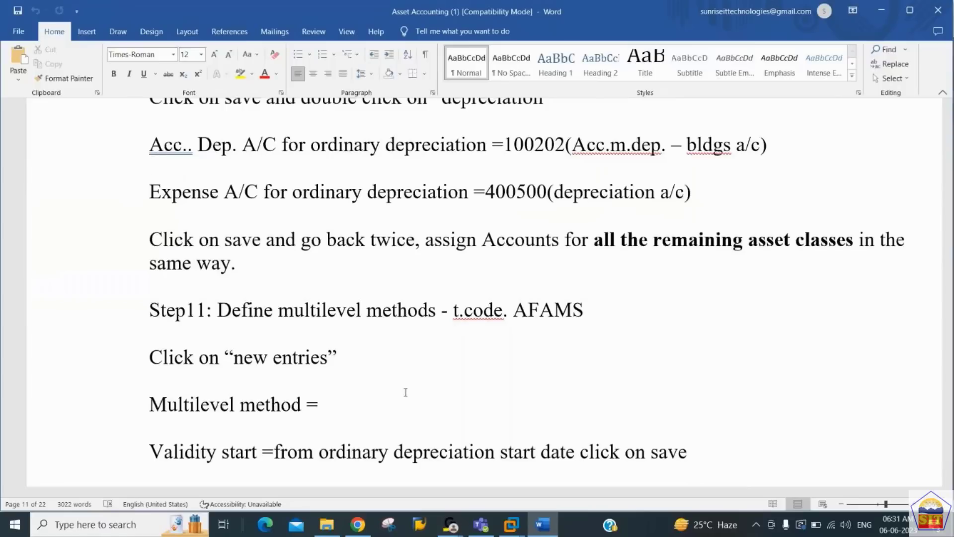
key("Down")
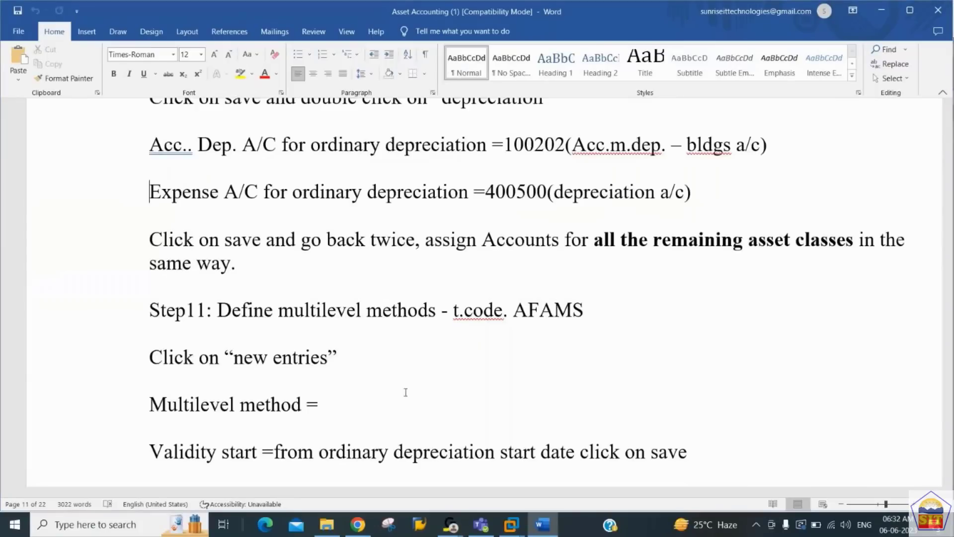
Switch back to the SAP session and open transaction AFAMS for multilevel methods
key("alt+Tab")
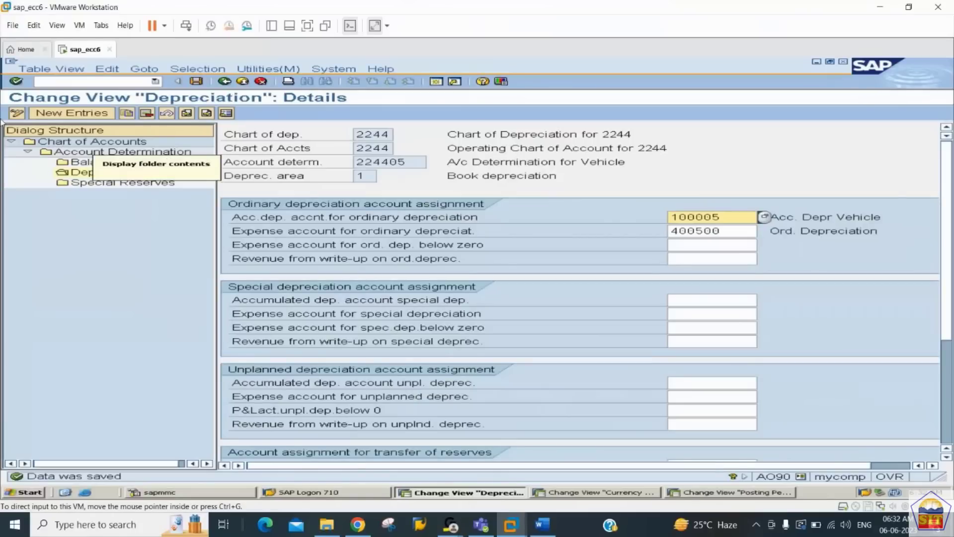
left_click(113, 81)
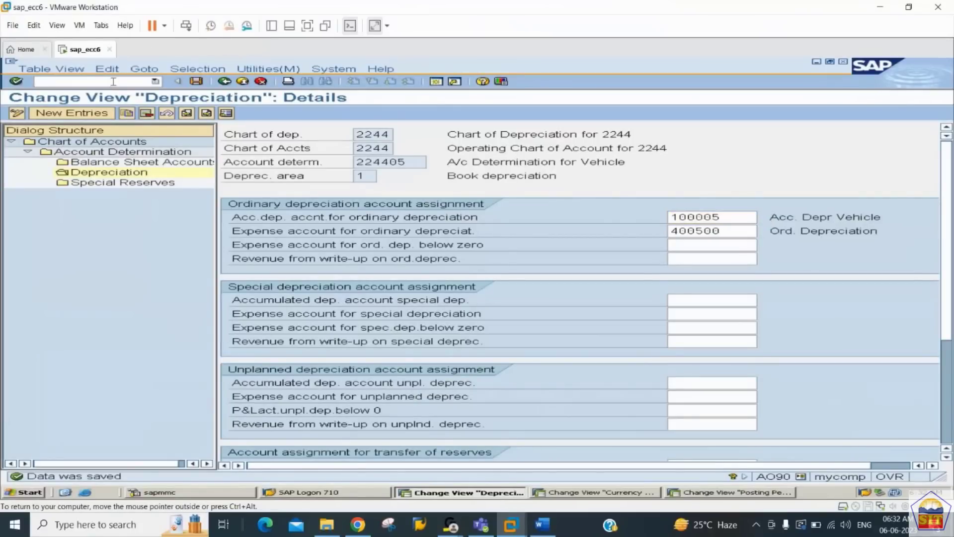
type("/")
type("noayz")
key("Return")
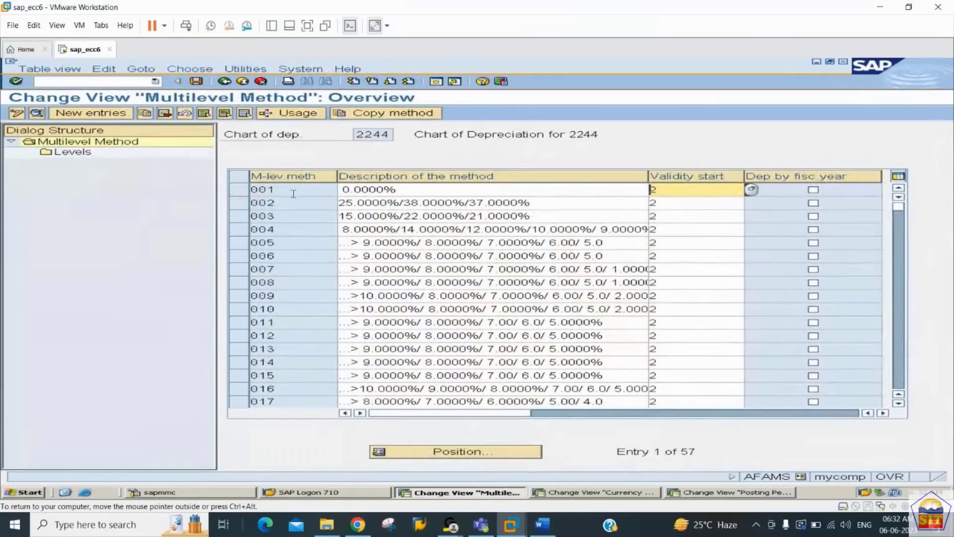
Create a new multilevel method 44S with the description "10% Depreciation SLM" in chart of depreciation 2244
left_click(112, 117)
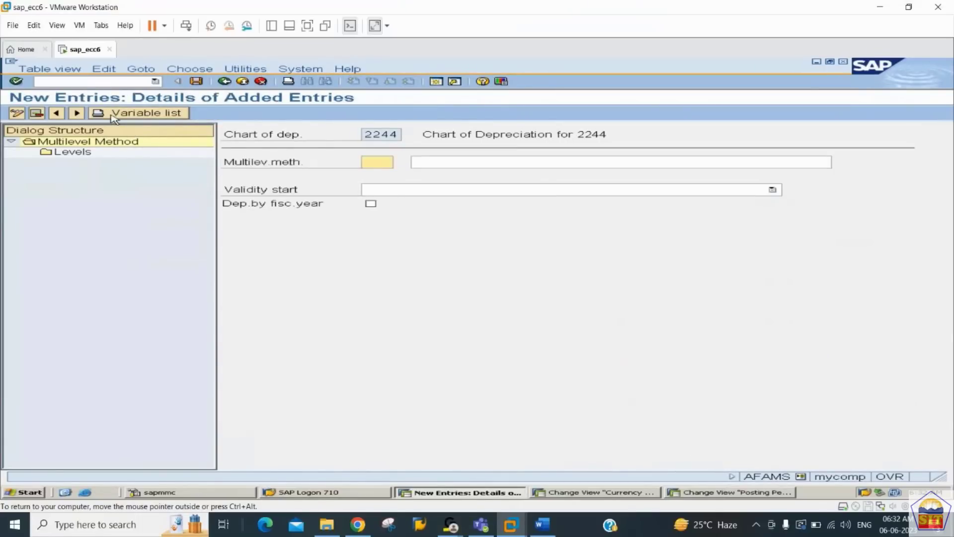
type("441")
key("Tab")
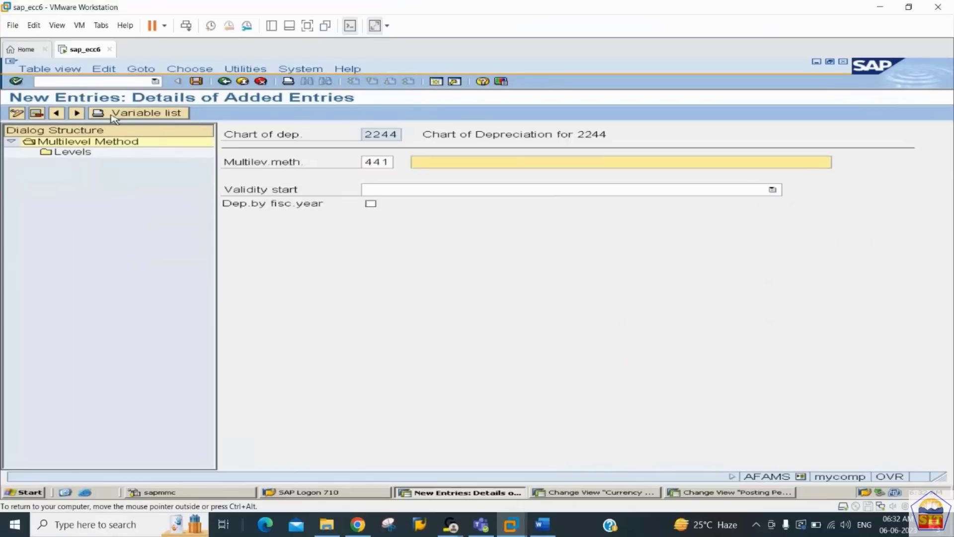
key("shift+Tab")
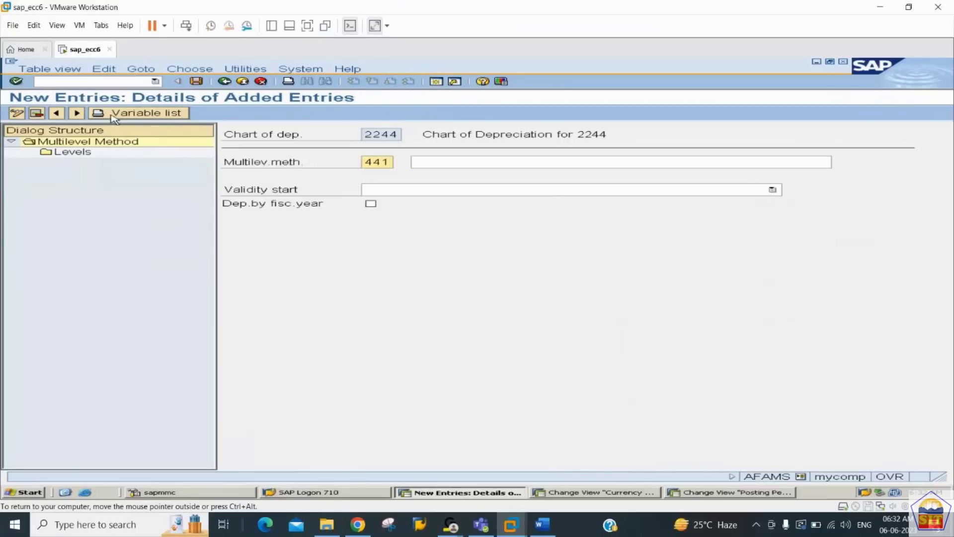
key("BackSpace")
type("S")
key("Tab")
type("10")
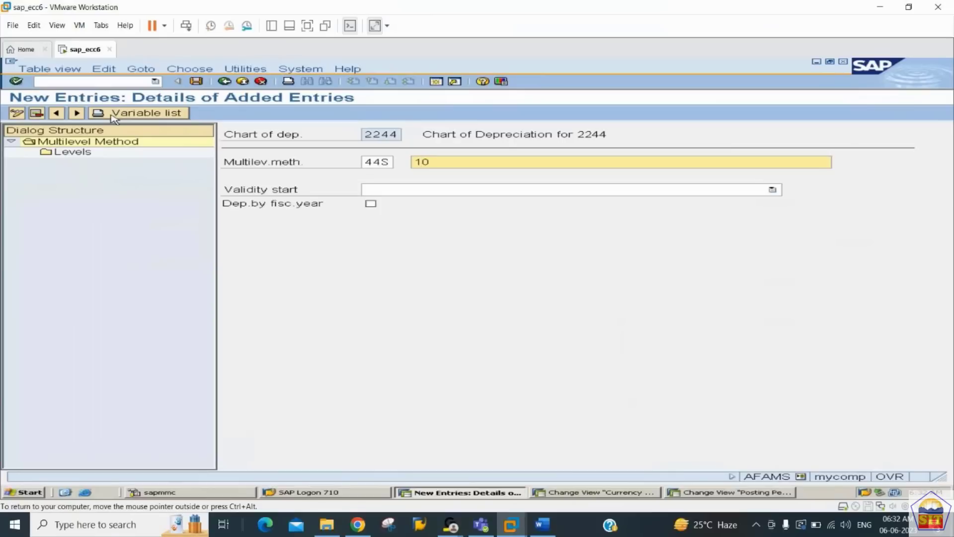
type("% Depreciation ")
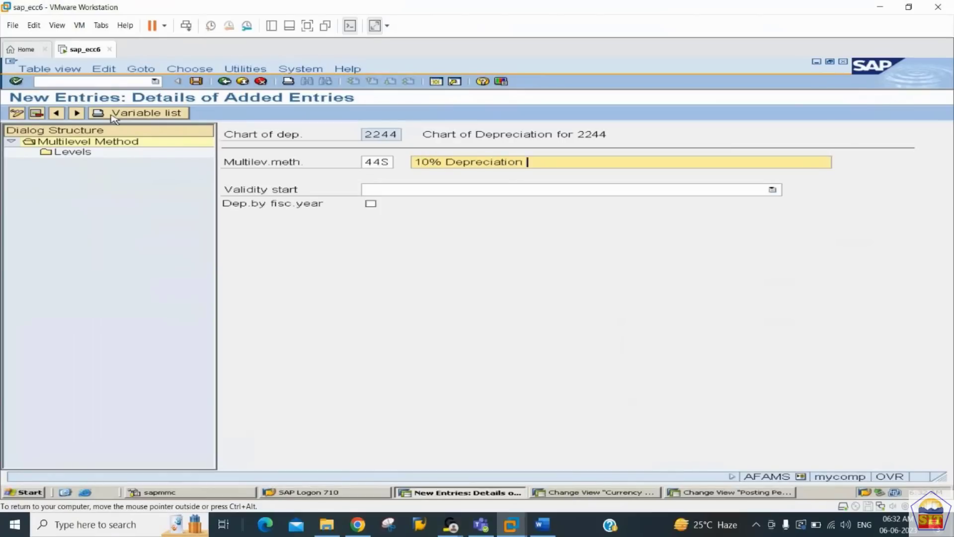
type("SLM")
key("Tab")
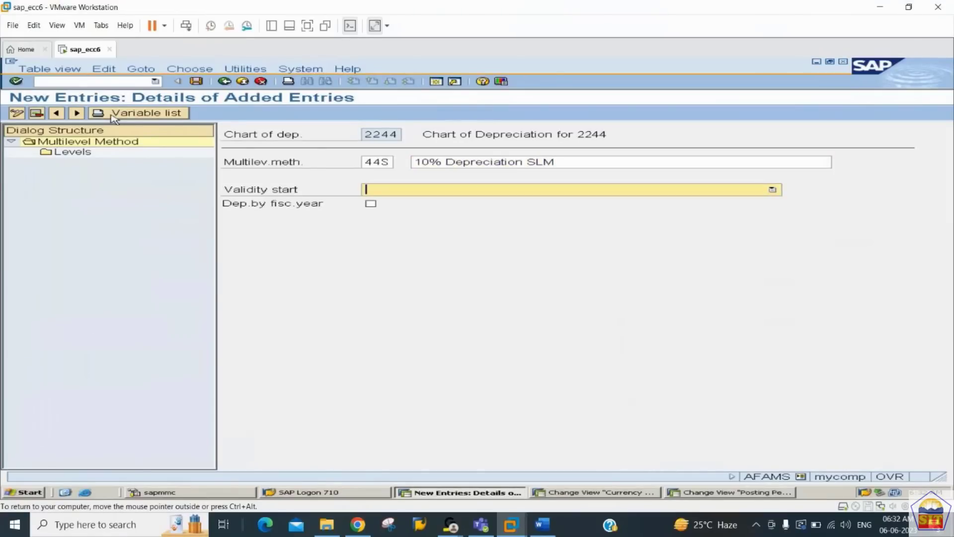
Set the validity start of method 44S to 2 From ordinary depreciation start date
key("F4")
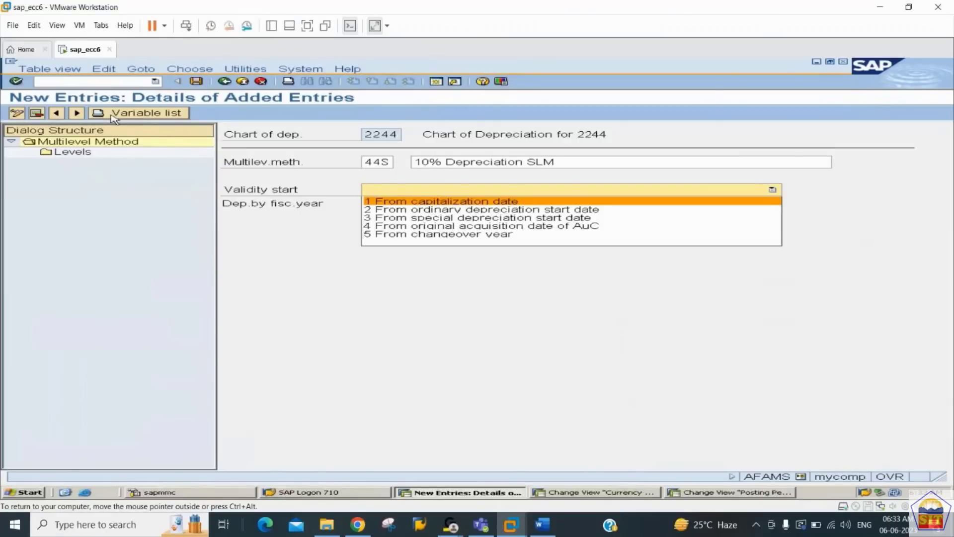
key("Down")
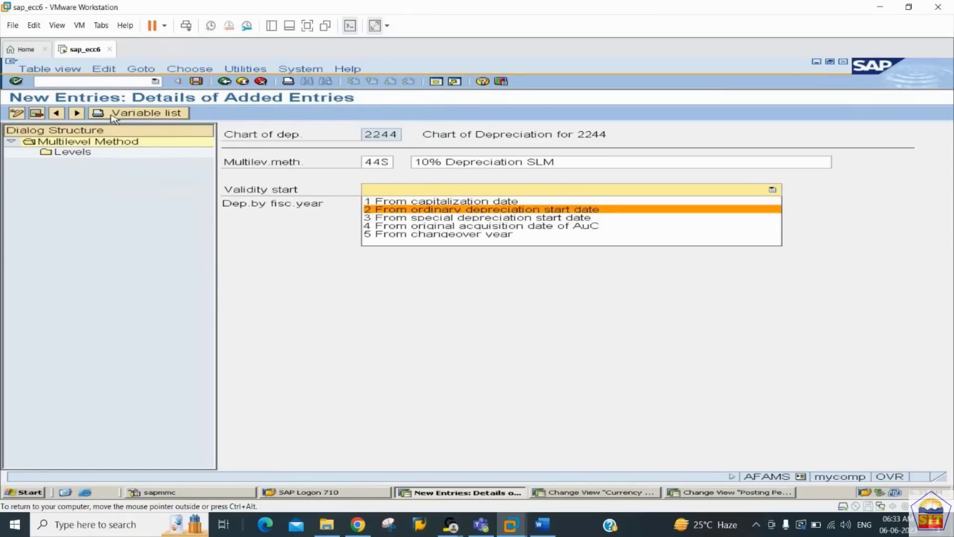
key("Return")
key("Return")
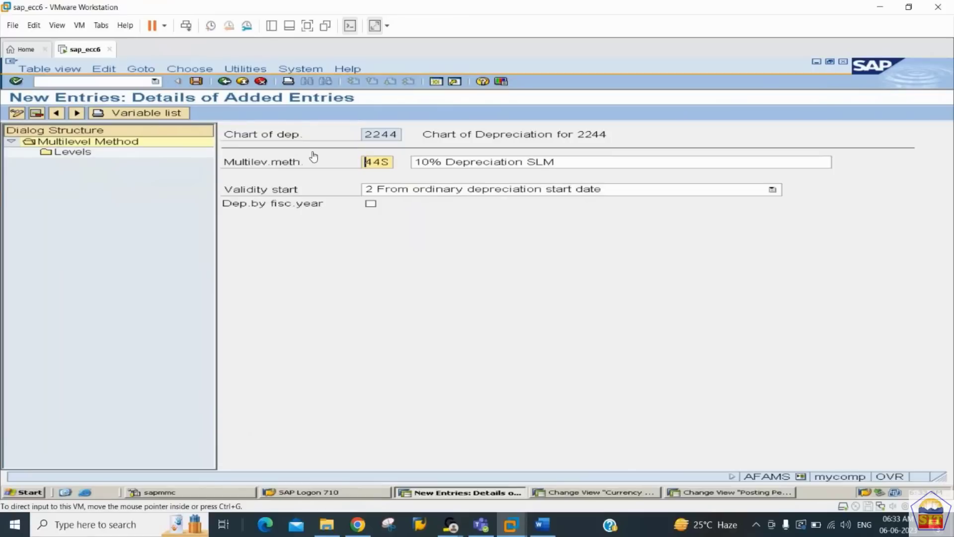
Add a new level to method 44S with acquisition year 9999, years 999 and period 12
double_click(81, 155)
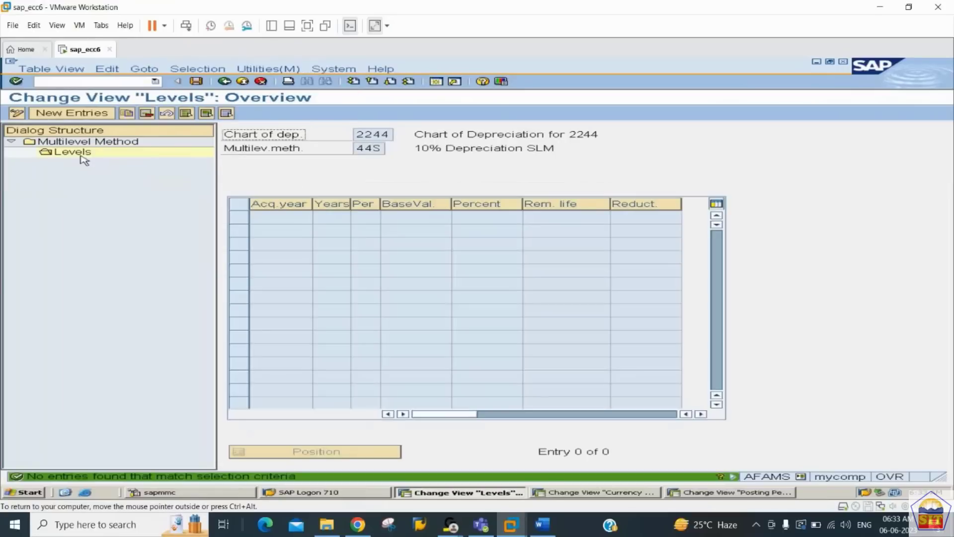
left_click(98, 114)
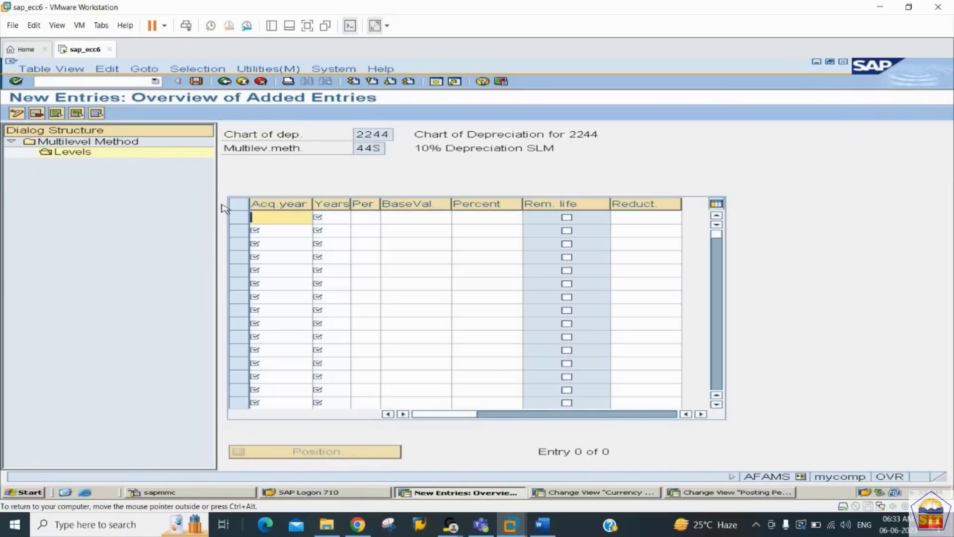
double_click(368, 148)
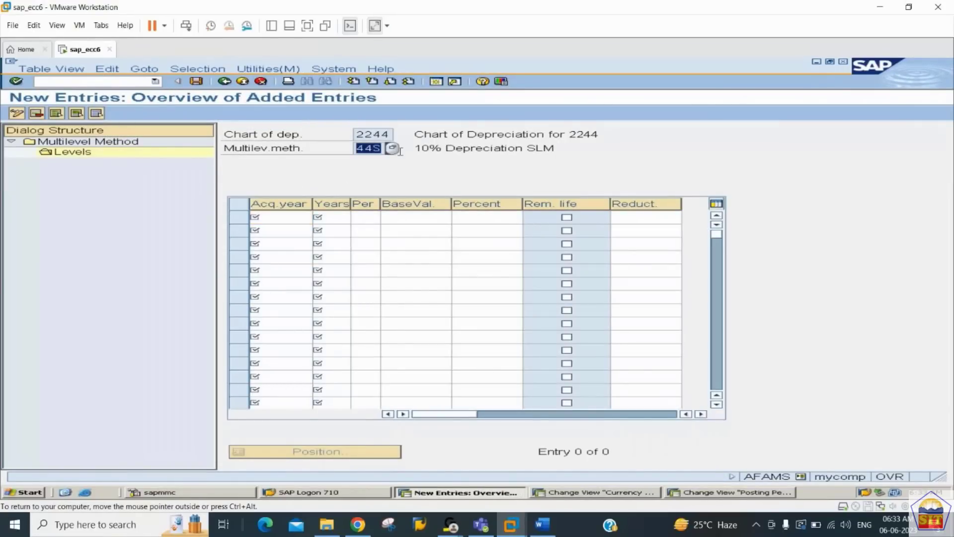
left_click(287, 219)
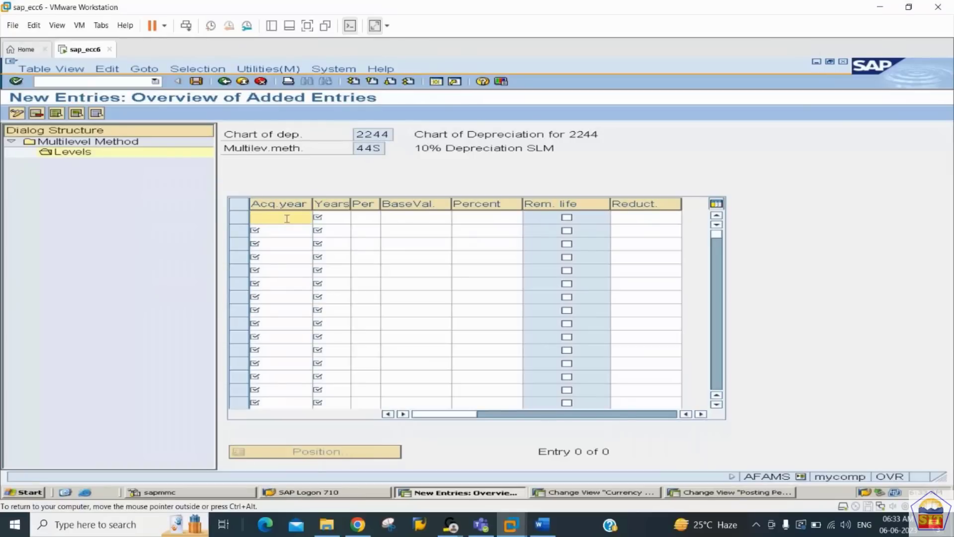
type("9999")
key("Tab")
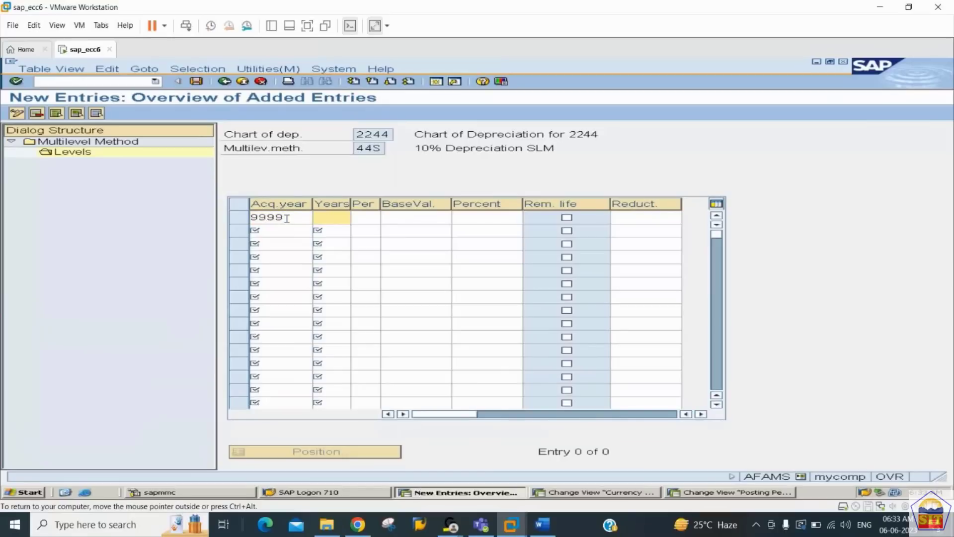
type("999")
key("Tab")
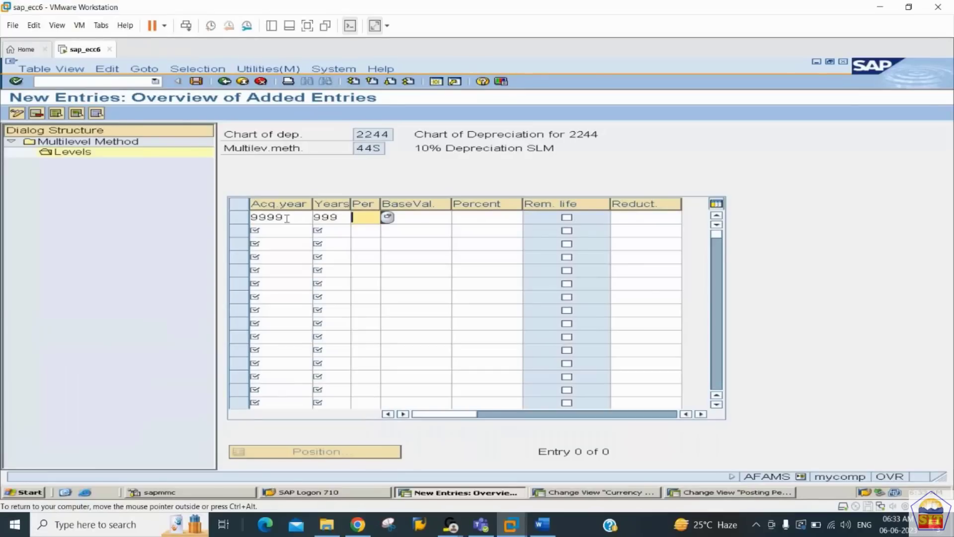
type("12")
key("Tab")
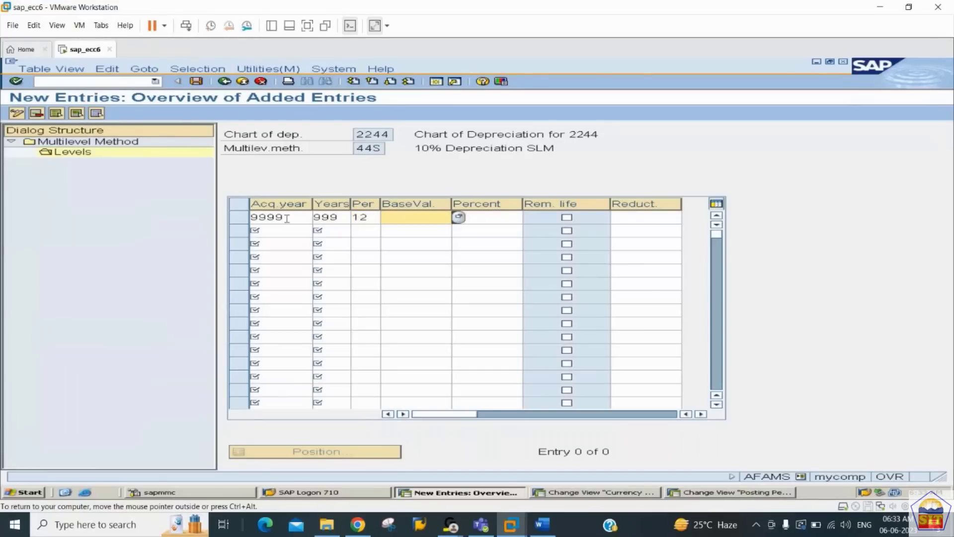
Set the level's base value to 01 Acquisition value and its percent to 10, and save under the proposed customizing request
left_click(460, 218)
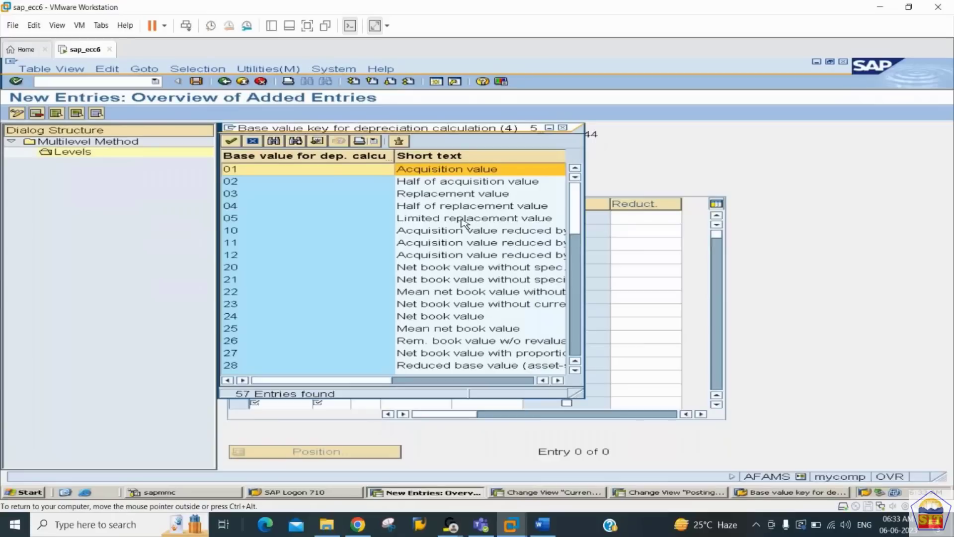
double_click(369, 175)
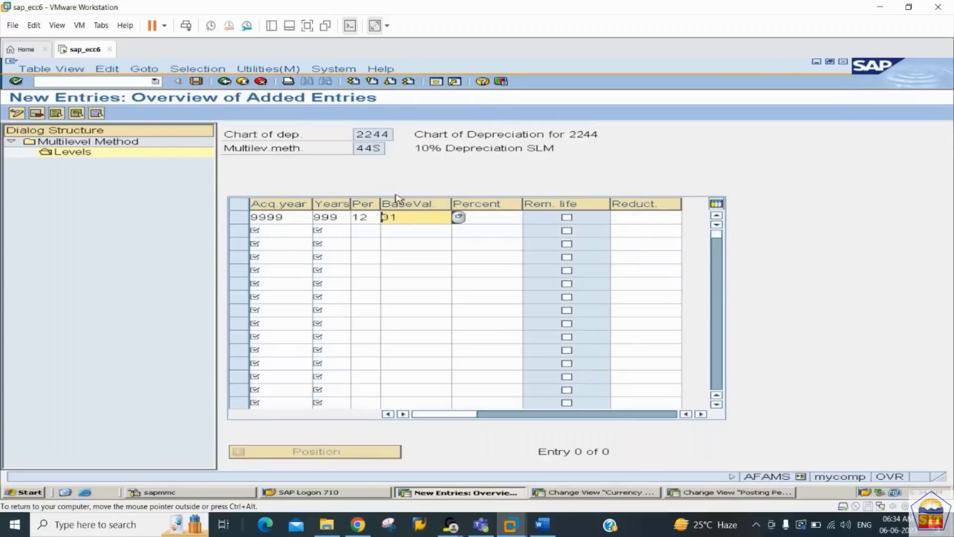
left_click(486, 218)
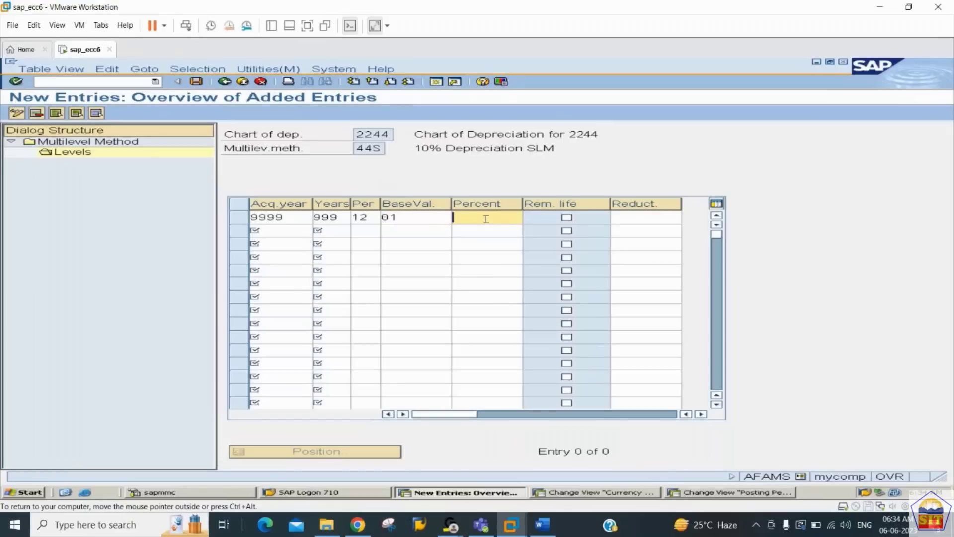
type("10")
key("Return")
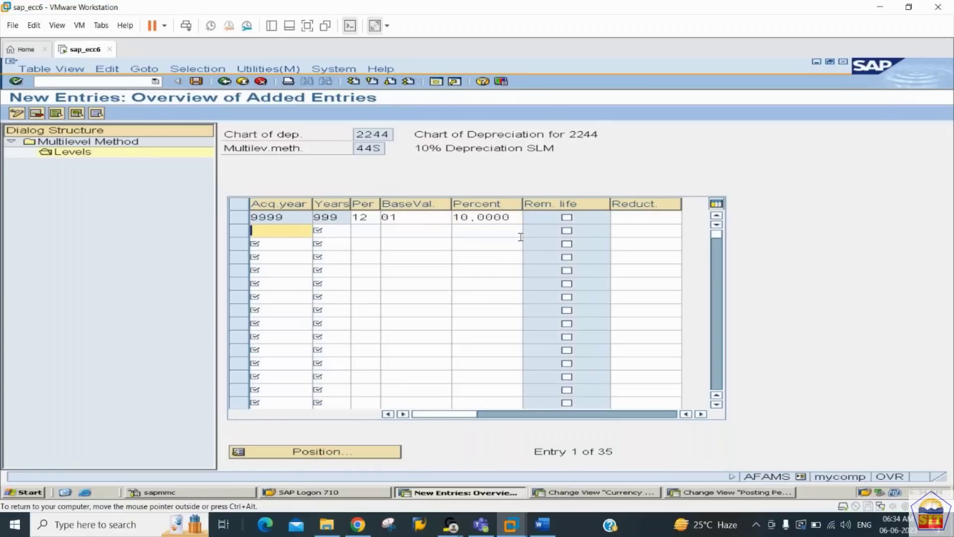
key("ctrl+s")
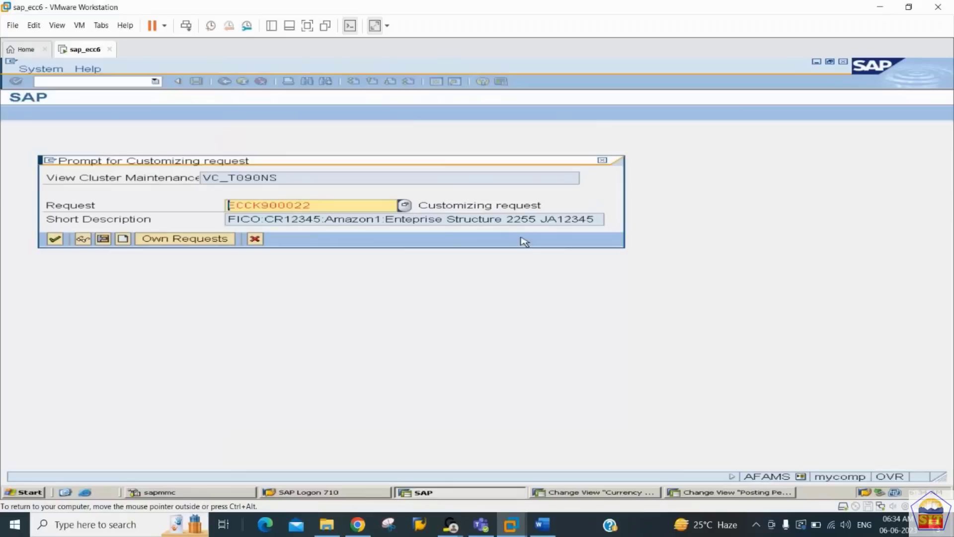
key("Return")
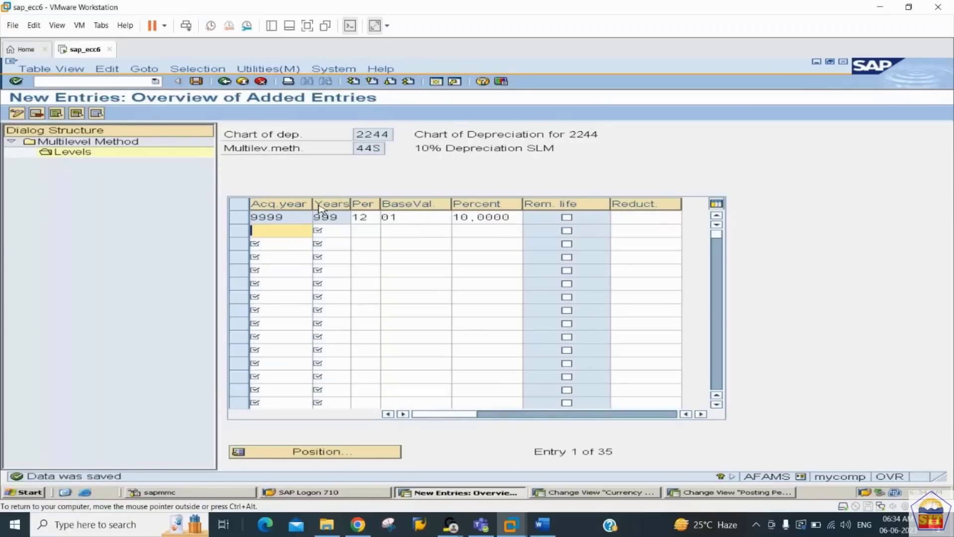
Return to the multilevel method overview and copy method 44S, giving the copy the key 44W
left_click(225, 82)
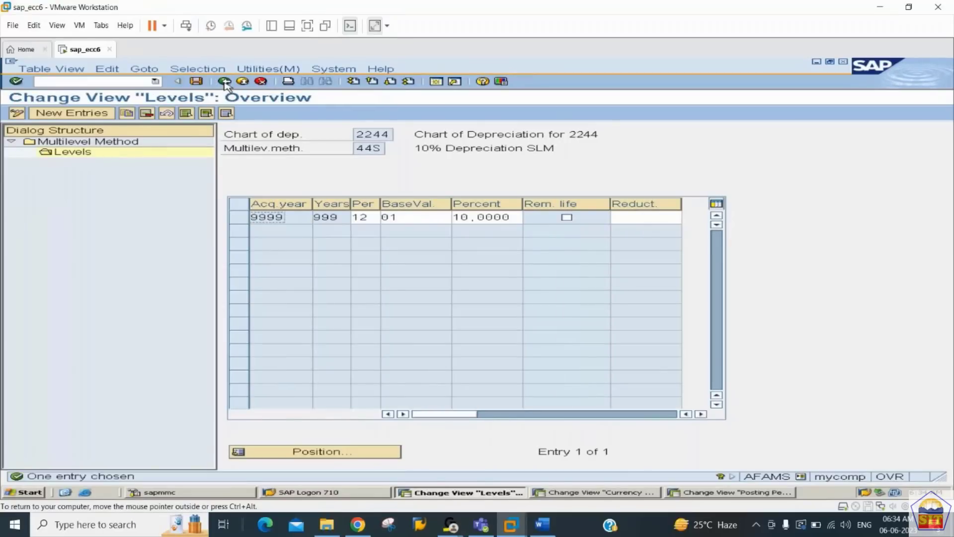
left_click(225, 82)
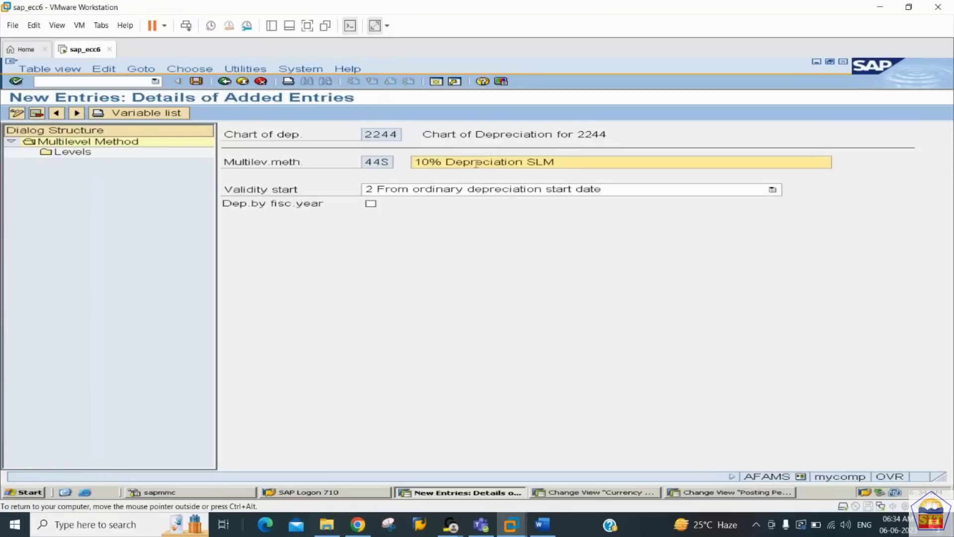
left_click(225, 82)
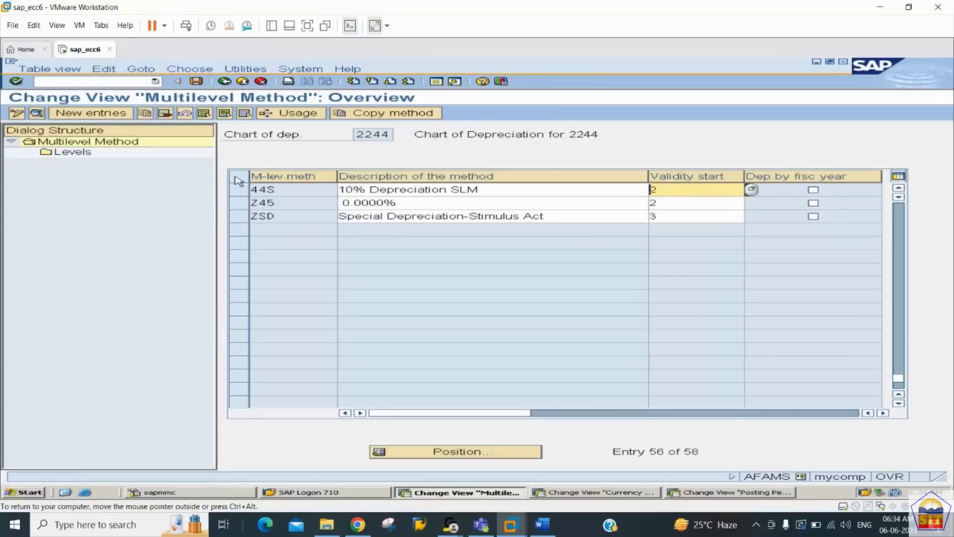
left_click(241, 194)
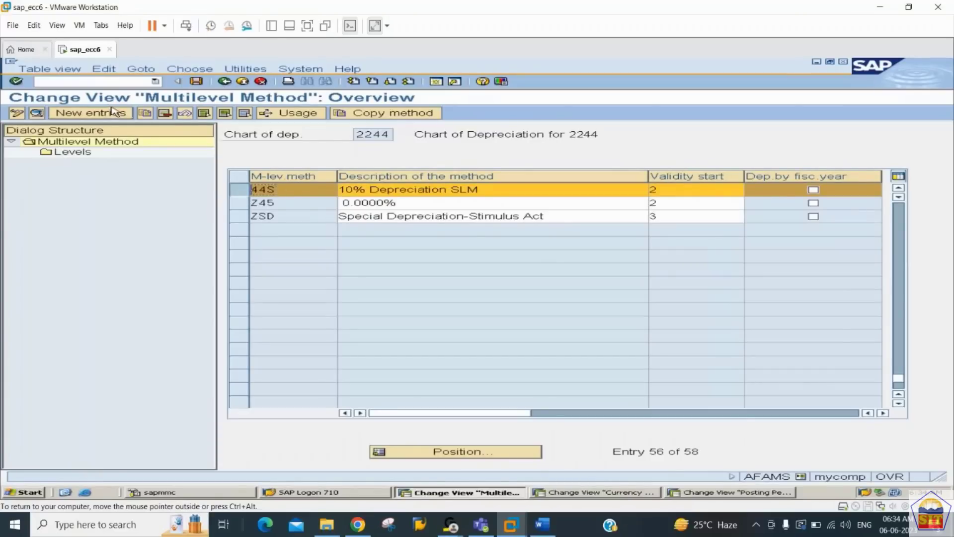
left_click(146, 114)
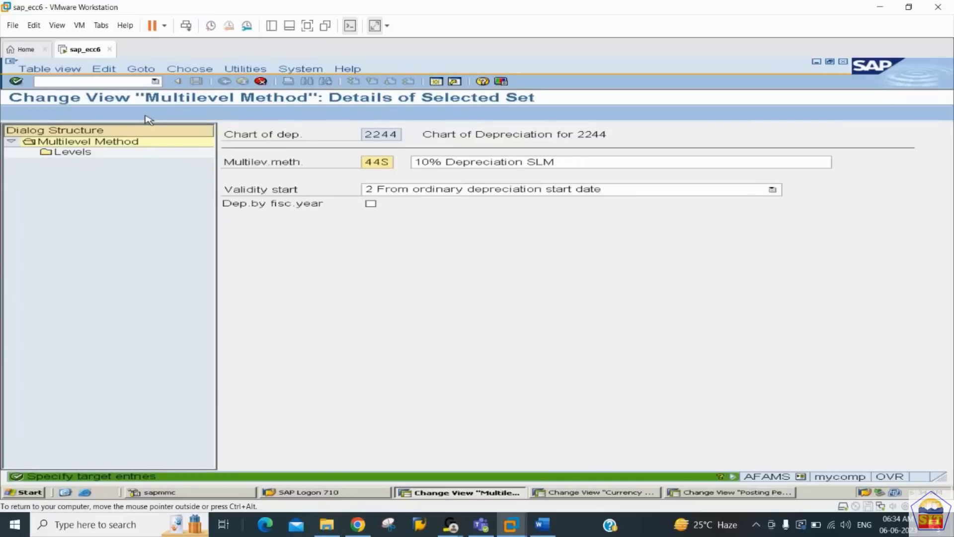
key("Right")
key("Right")
key("Right")
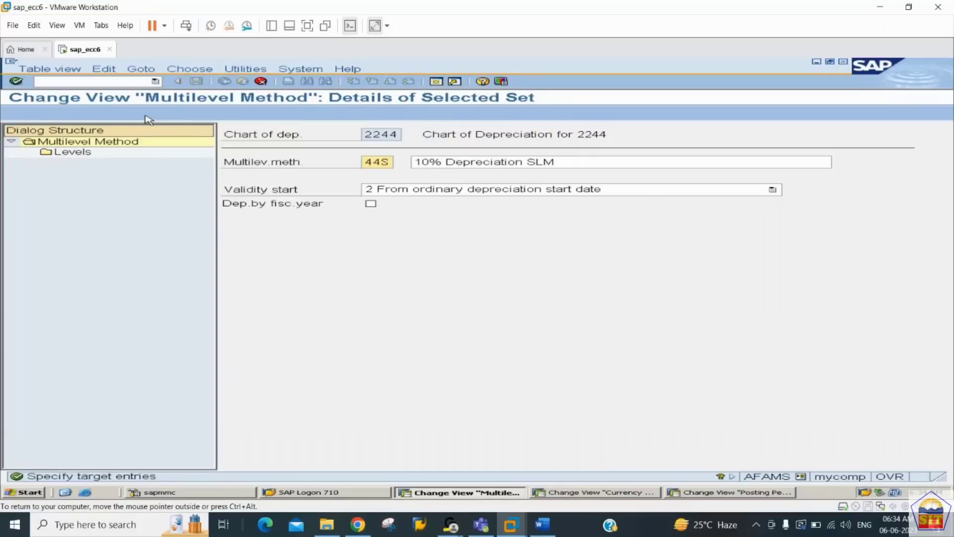
key("BackSpace")
type("W")
key("Tab")
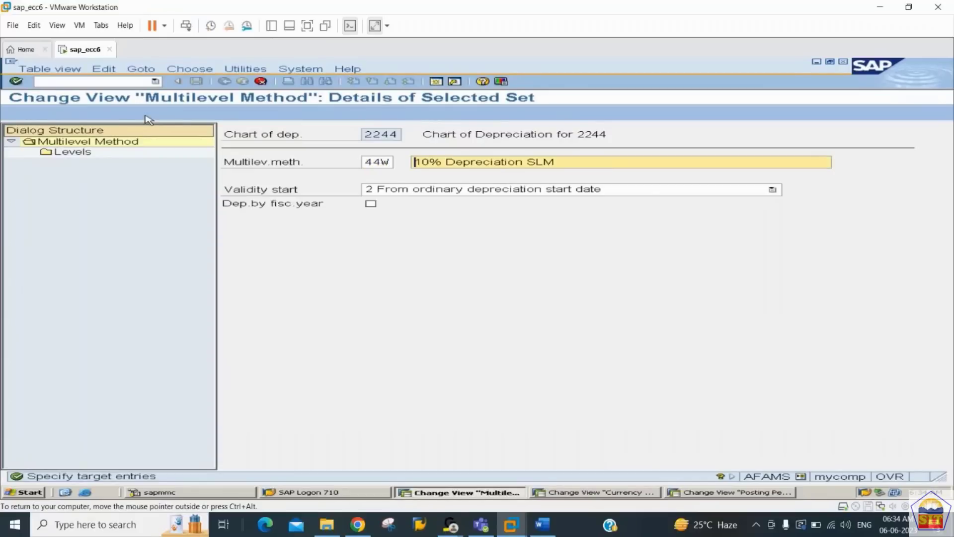
Change the copy's description to "10% Depreciation WDV" and complete the copy with its levels
key("Right")
key("Right")
key("Right")
key("Right")
key("Right")
key("Right")
key("Right")
key("Right")
key("Right")
key("Right")
key("Right")
key("Right")
key("Right")
key("Right")
key("Right")
key("Right")
key("Right")
key("Right")
key("Left")
type("WDV")
key("Tab")
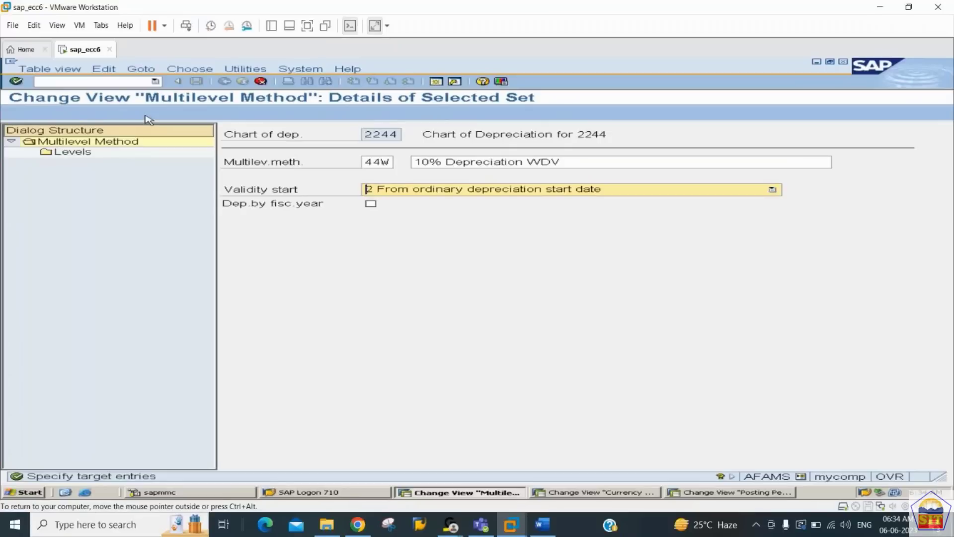
key("Return")
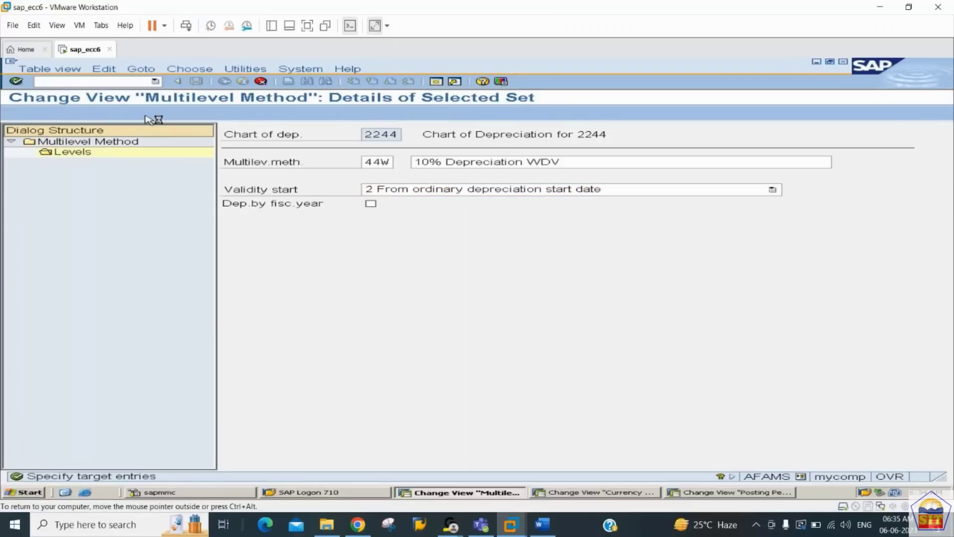
key("Return")
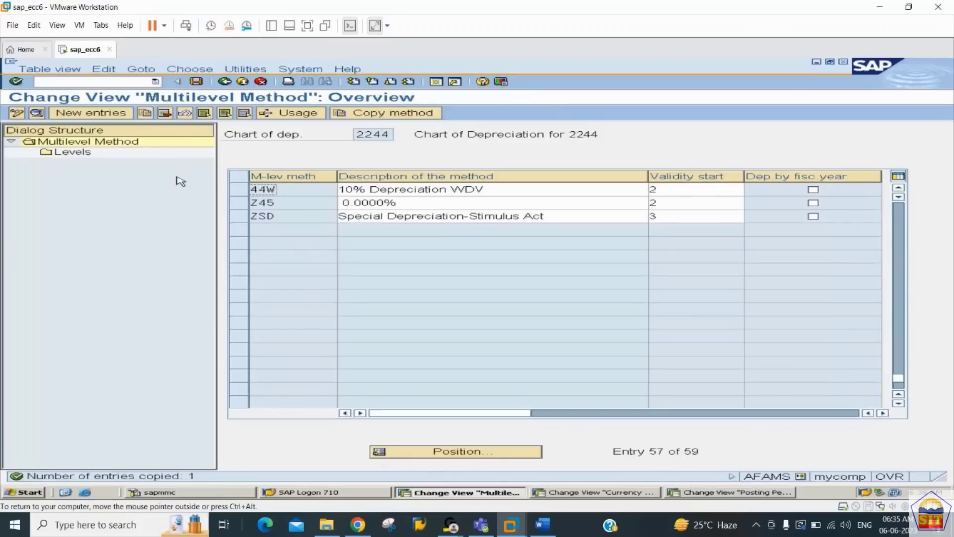
Open the levels of method 44W and go to the base value of its level for editing
left_click(243, 191)
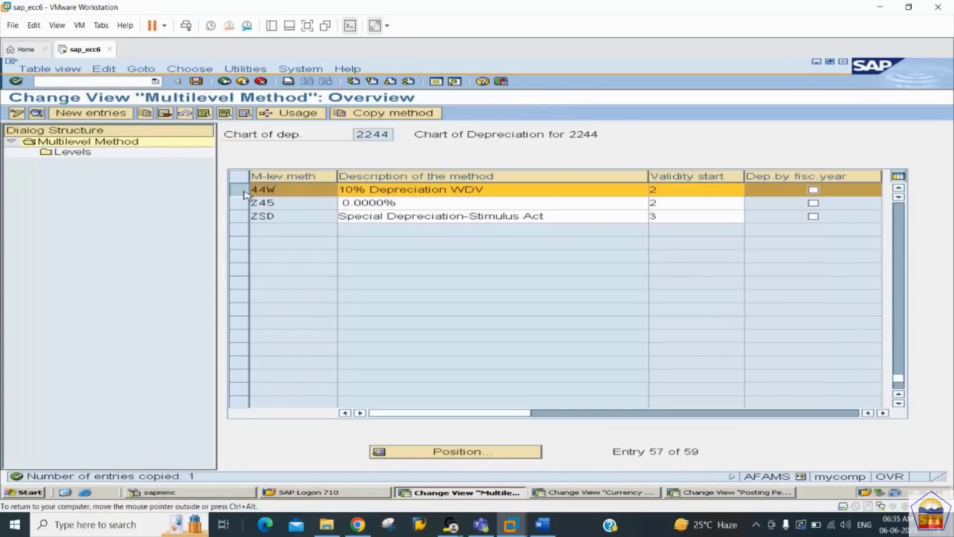
left_click(73, 154)
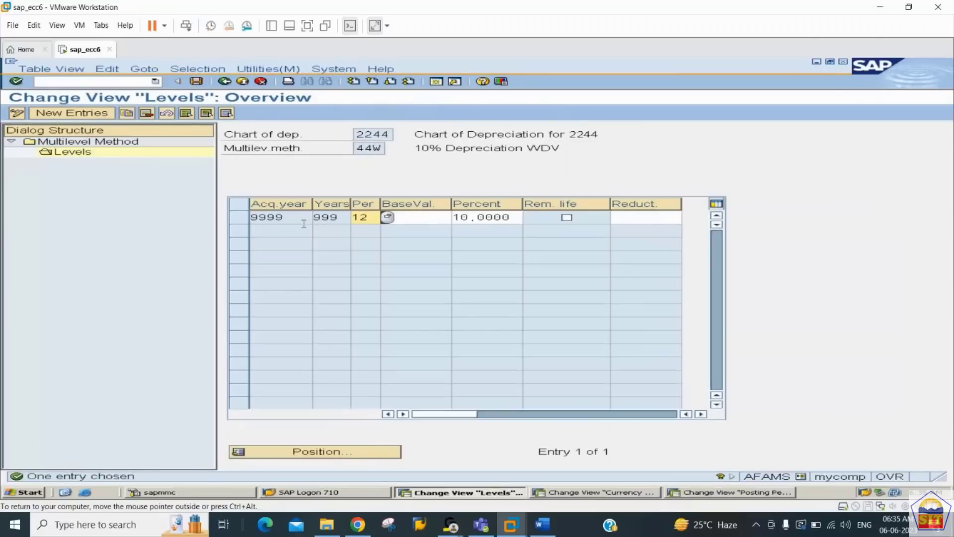
left_click(474, 219)
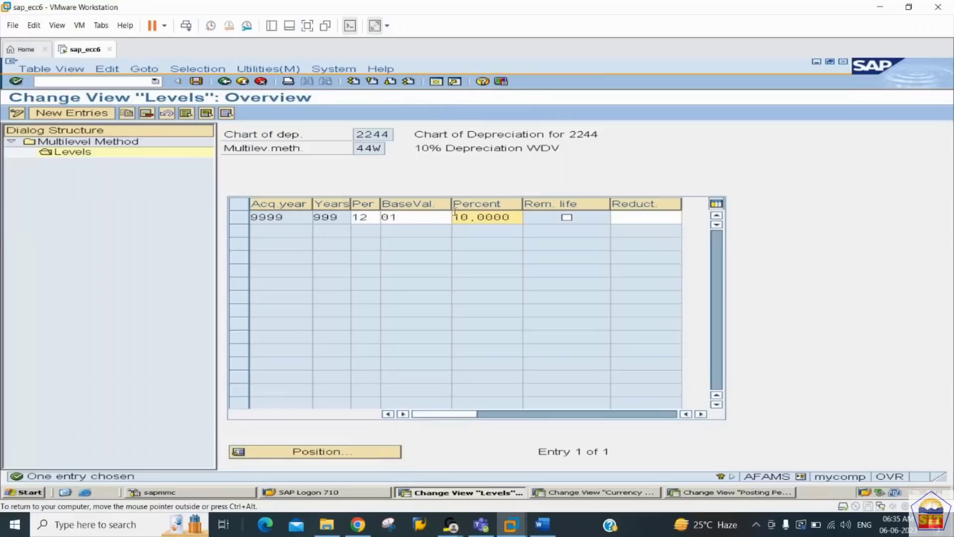
left_click(431, 221)
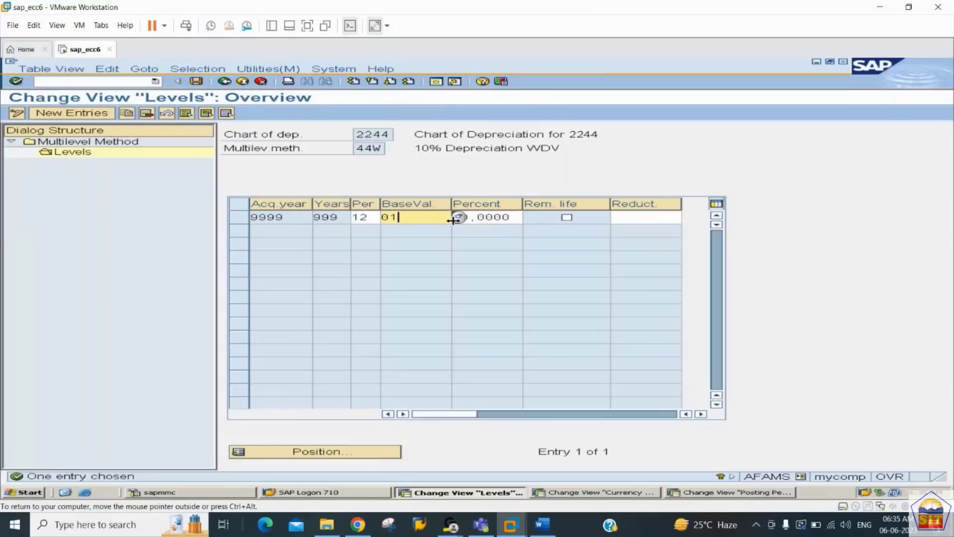
Set the base value of the 44W multilevel method's level to key 24 (Net book value) and save the entry
key("F4")
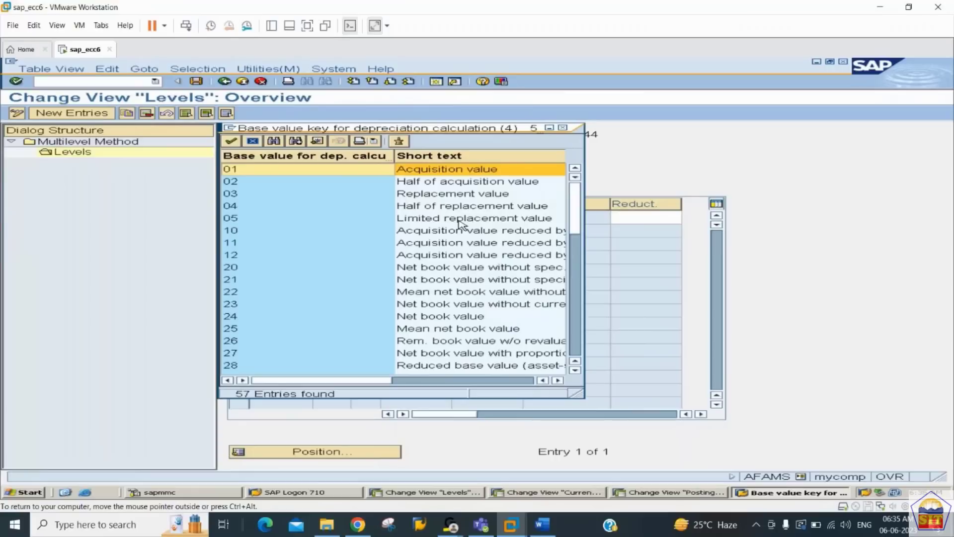
key("Down")
key("Down")
key("Down")
key("Down")
key("Down")
key("Down")
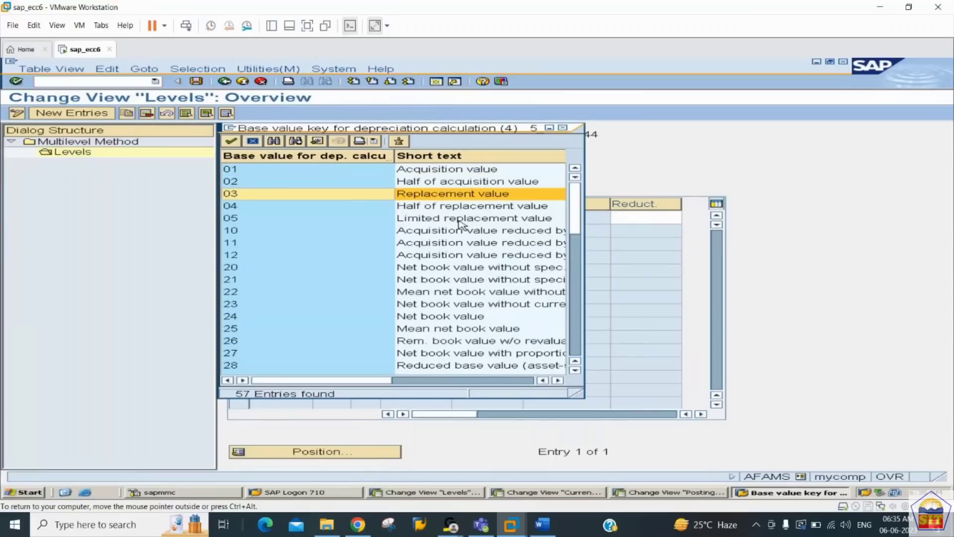
key("Down")
key("Down")
key("Down")
key("Down")
key("Down")
key("Down")
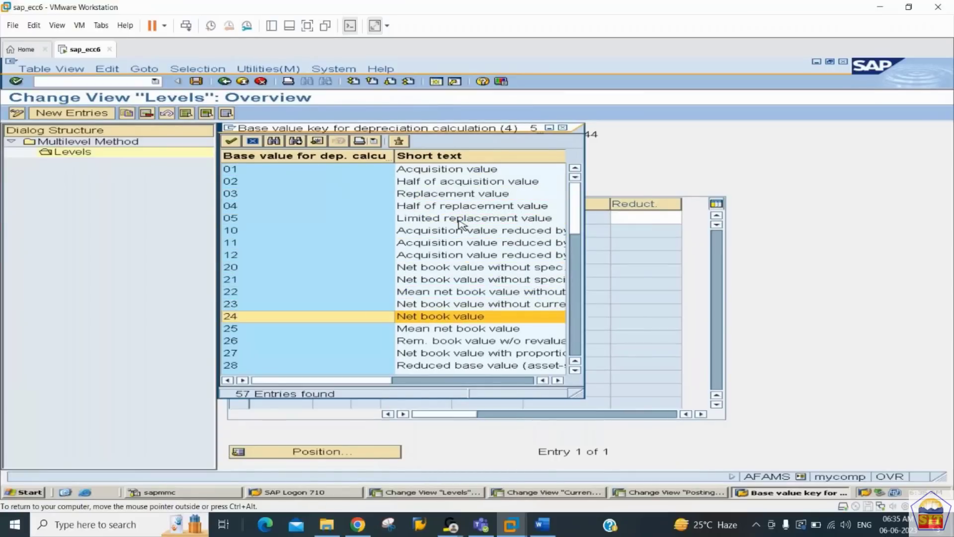
key("Return")
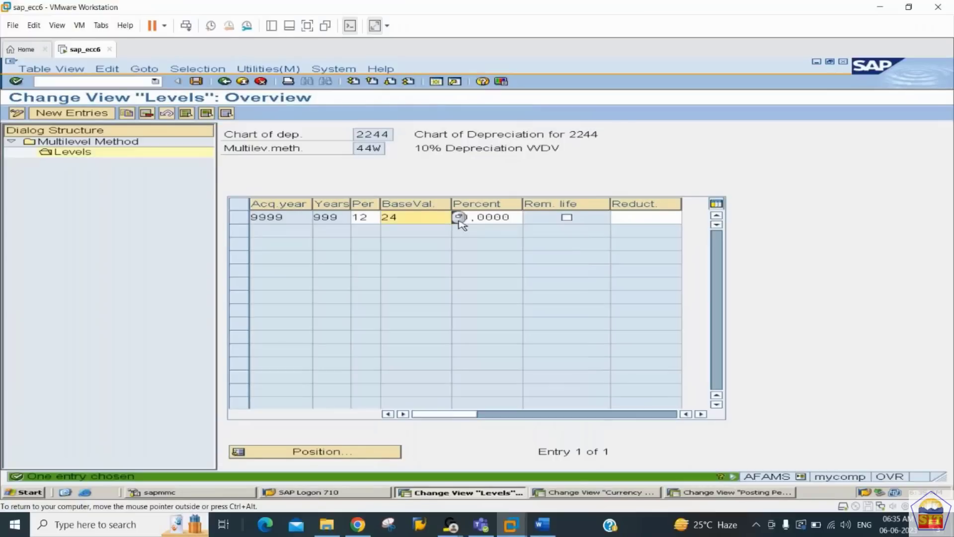
key("ctrl+s")
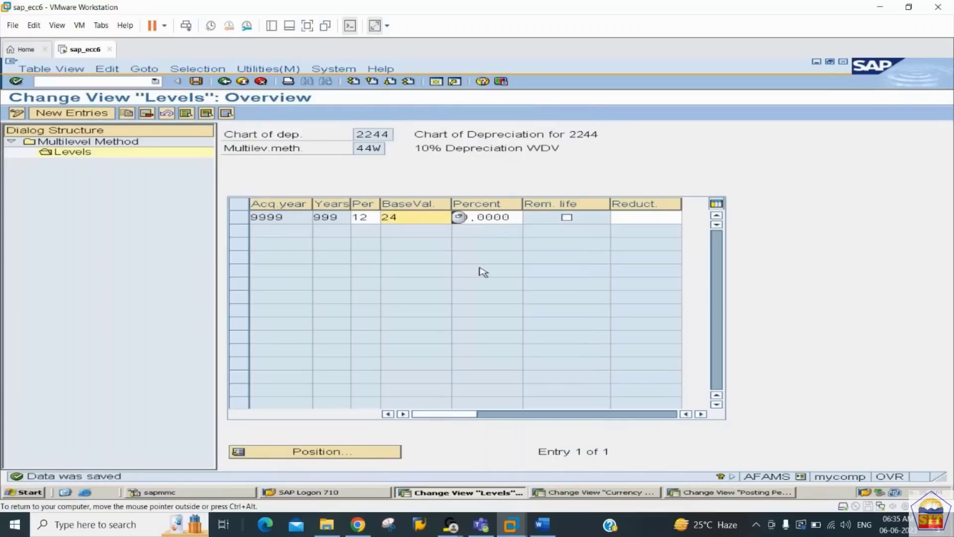
Switch to the Asset Accounting notes in Word and read the multilevel method settings and the period control instructions in Step 12
left_click(542, 525)
left_click(431, 414)
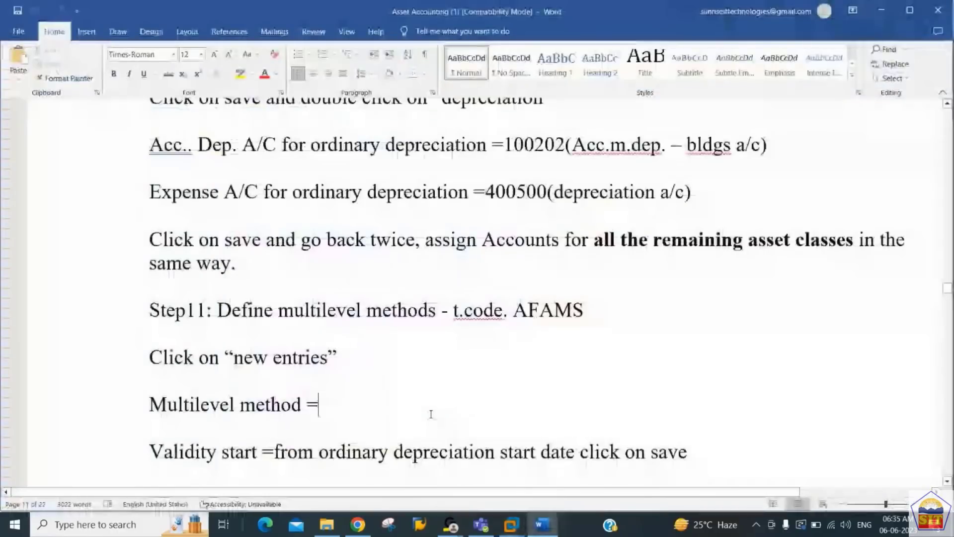
key("Down")
scroll(431, 414, "down", 10)
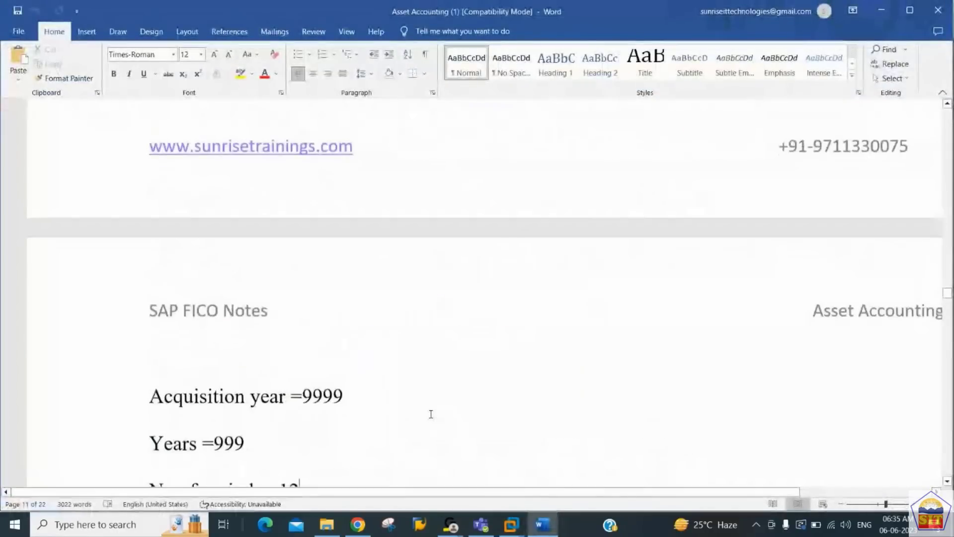
scroll(431, 415, "down", 8)
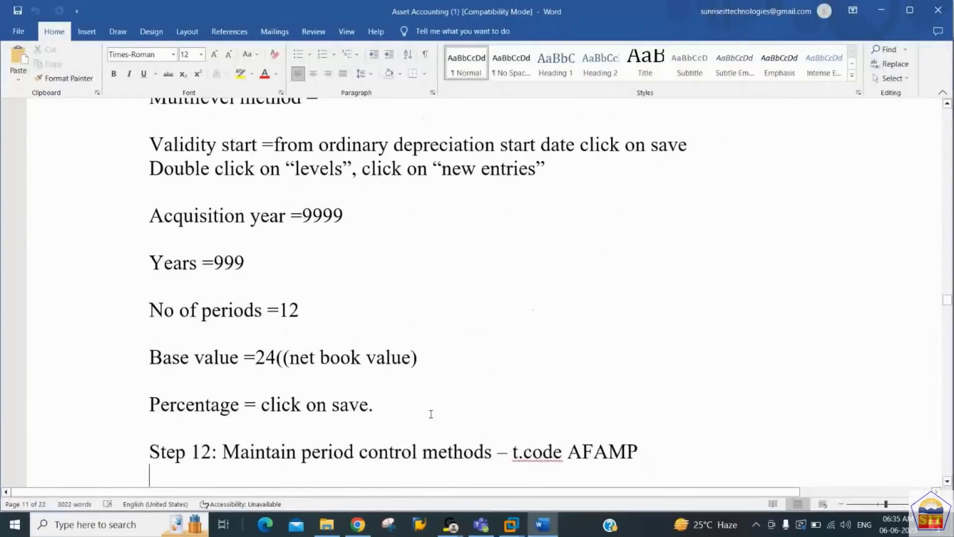
key("Up")
key("Up")
key("Up")
key("Up")
key("Up")
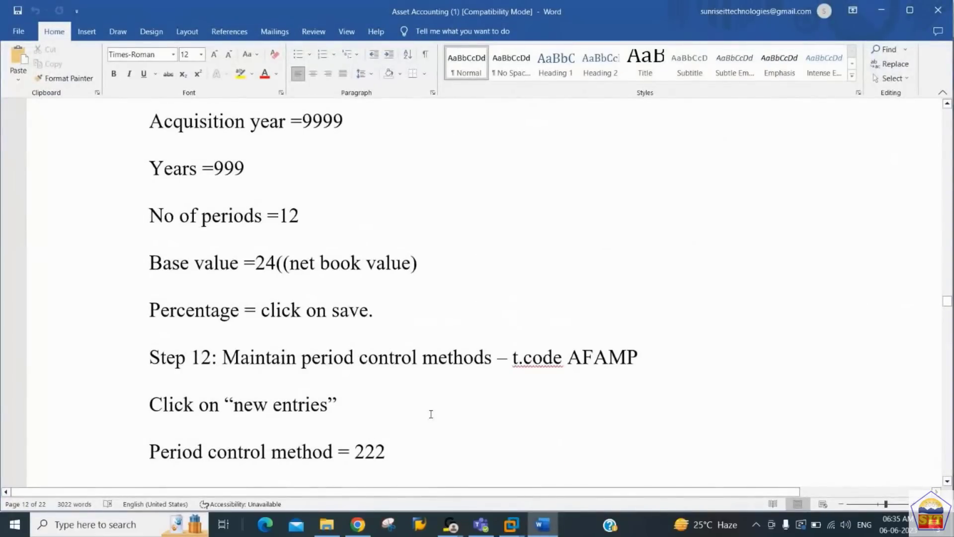
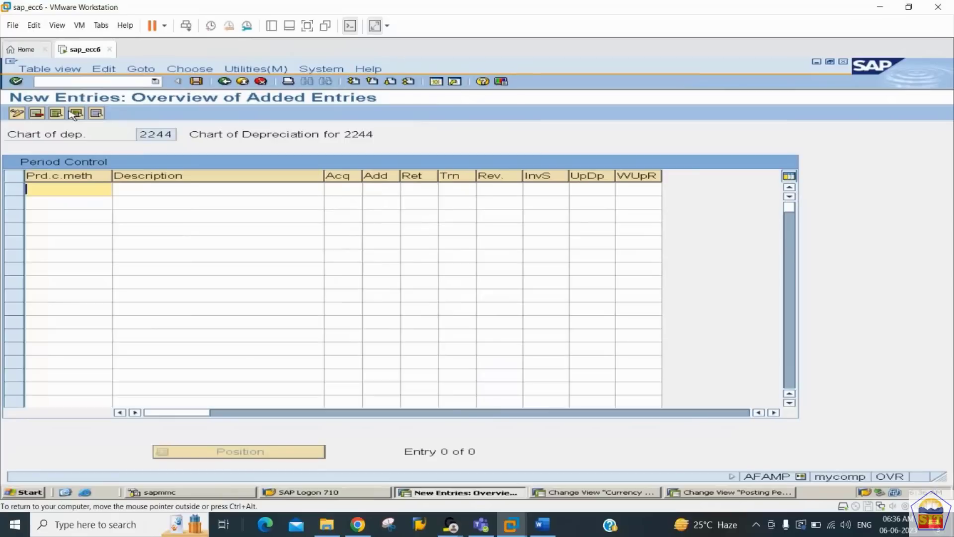
Enter a new period control method 44P with the description "Period Control Method 2244"
type("44P")
key("Tab")
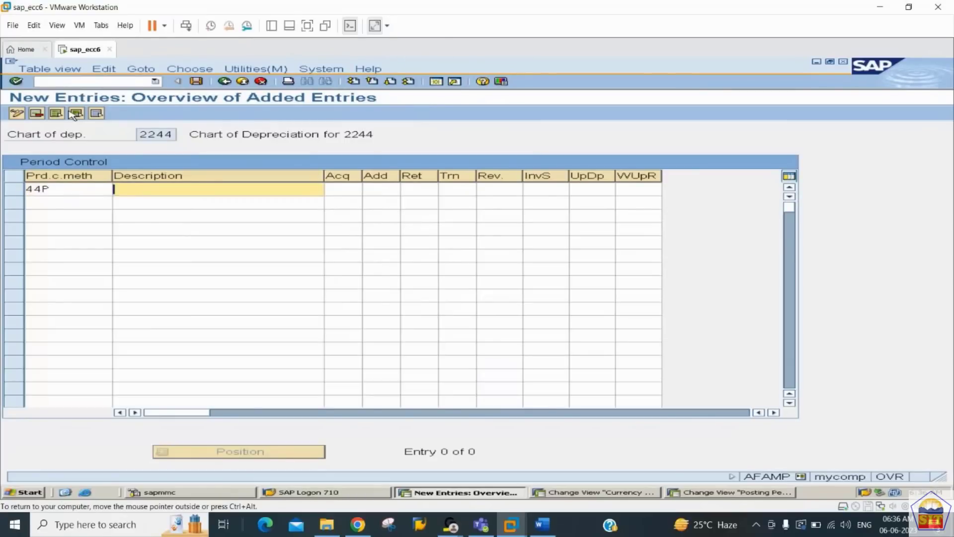
type("Period Control ")
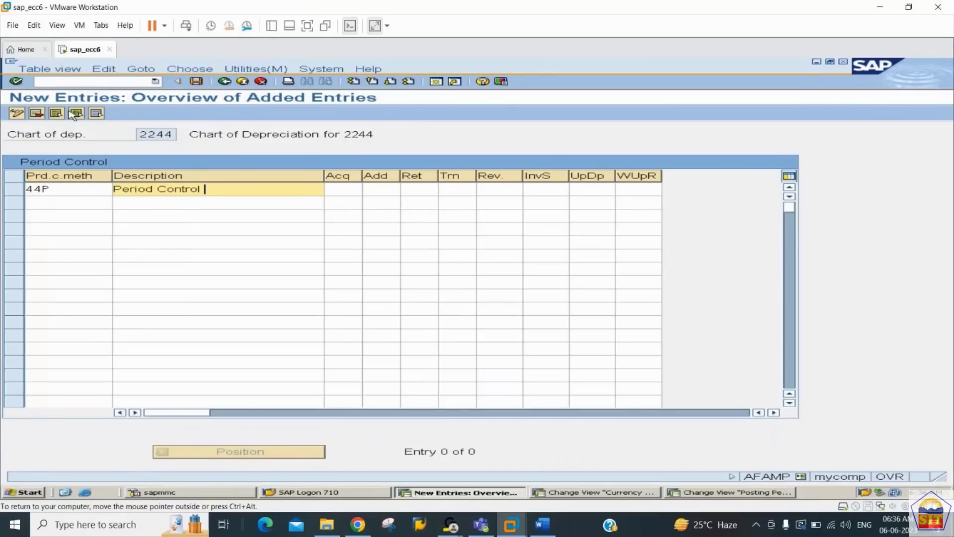
type("Method 2244")
key("Tab")
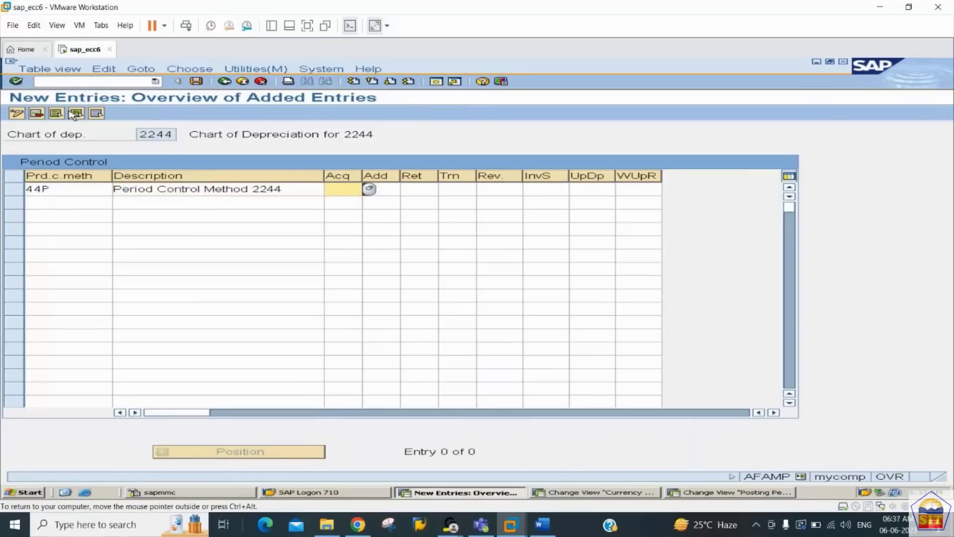
key("Tab")
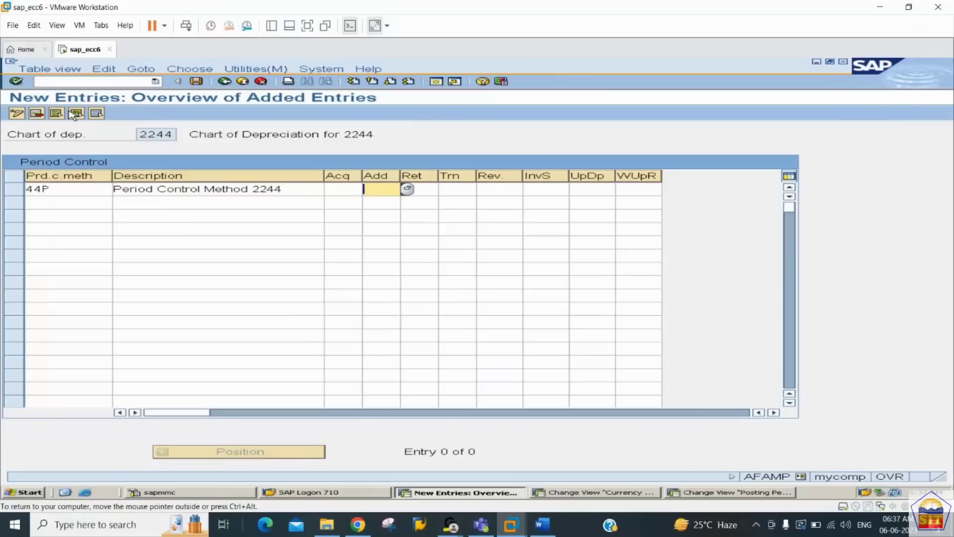
key("Tab")
key("Tab")
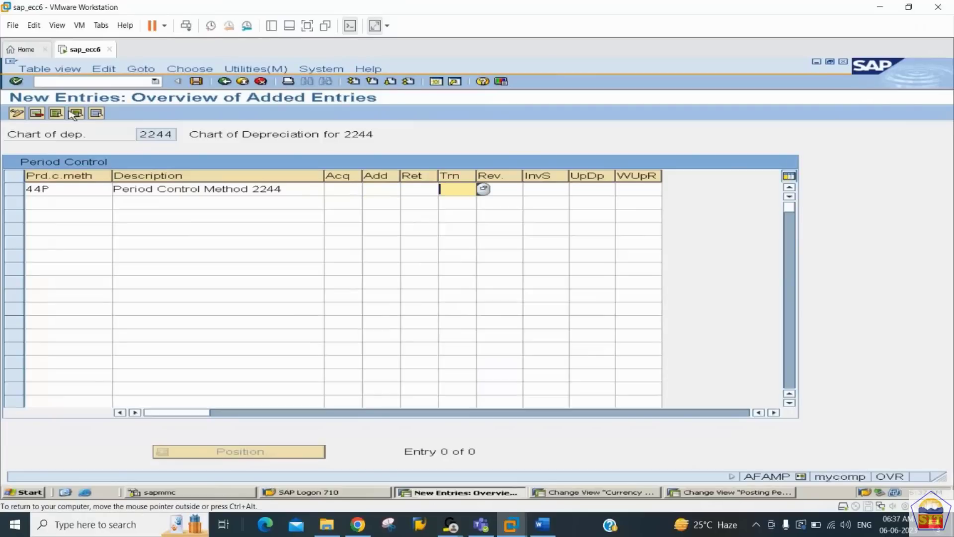
key("shift+Tab")
key("shift+Tab")
key("shift+Tab")
key("Tab")
key("Tab")
key("shift+Tab")
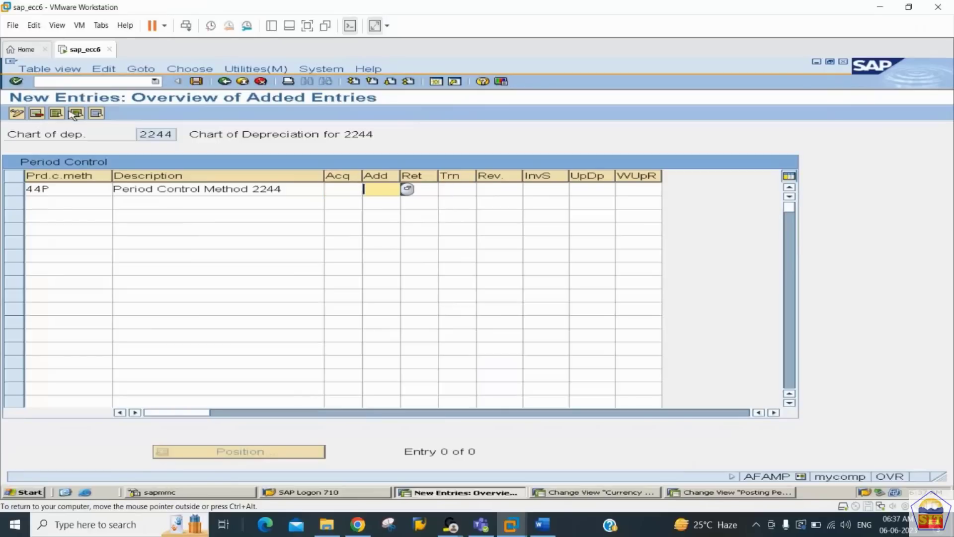
key("shift+Tab")
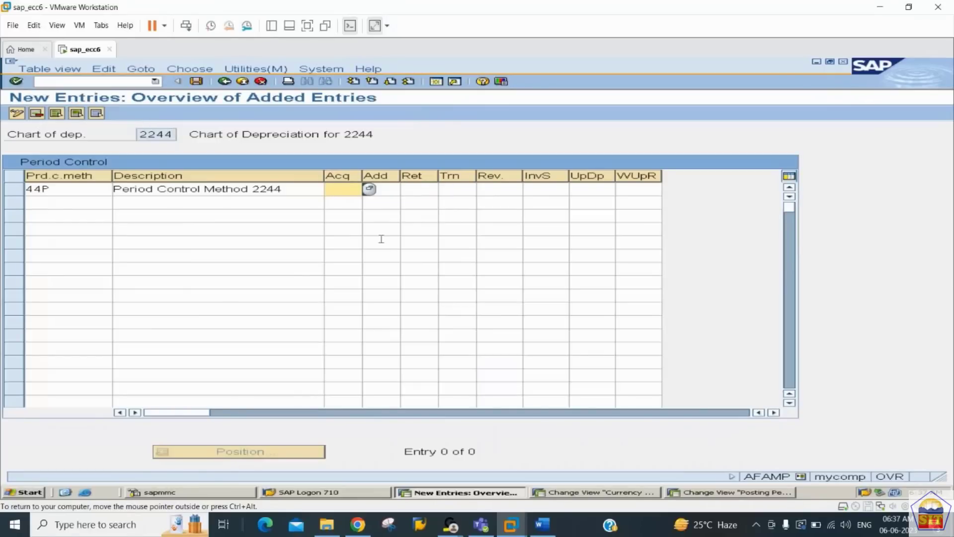
Review the acquisition period control options and assign 01 (Pro rata at period start date) to method 44P
left_click(370, 189)
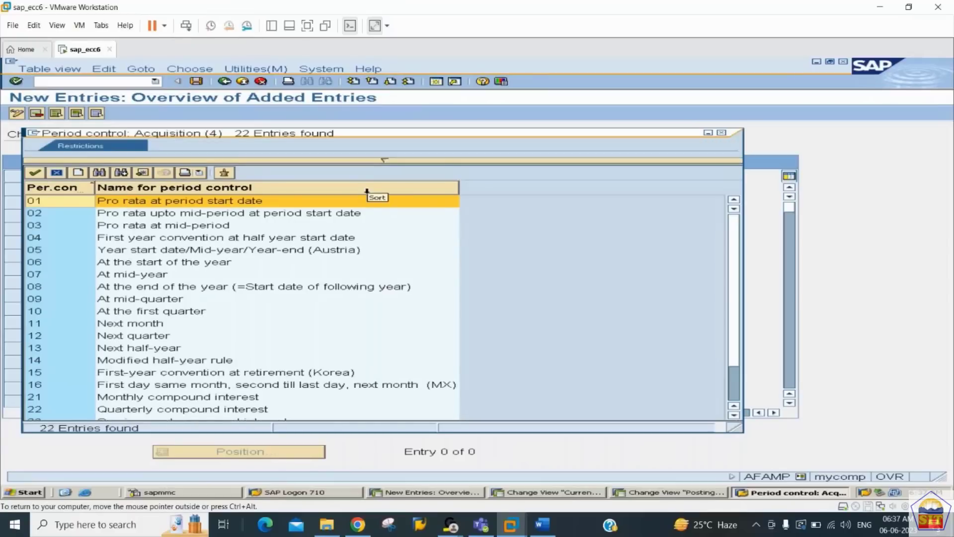
left_click(138, 214)
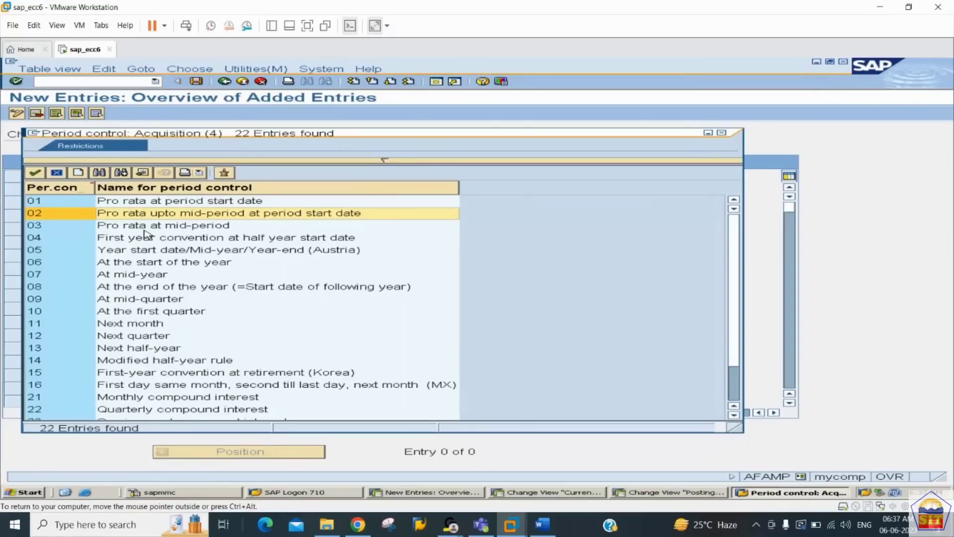
left_click(152, 263)
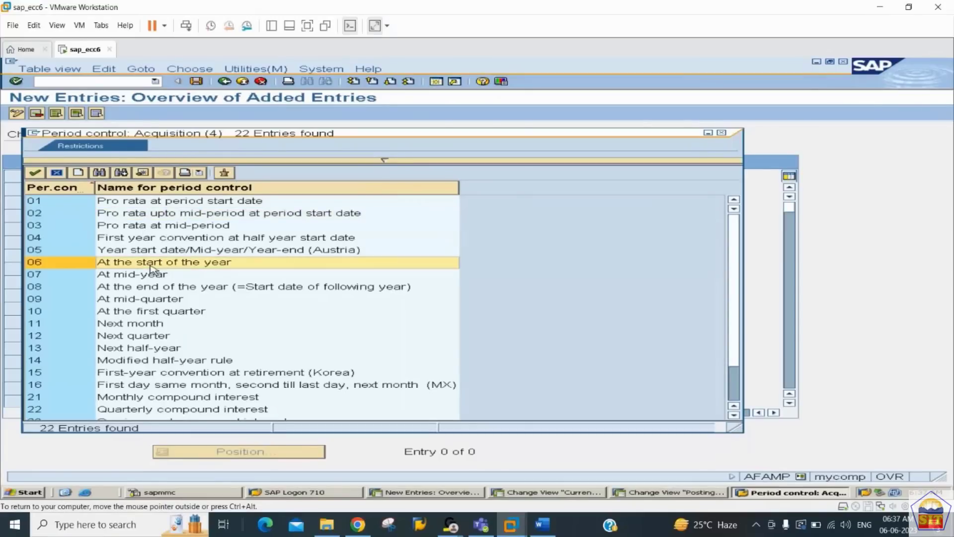
left_click(152, 299)
left_click(156, 313)
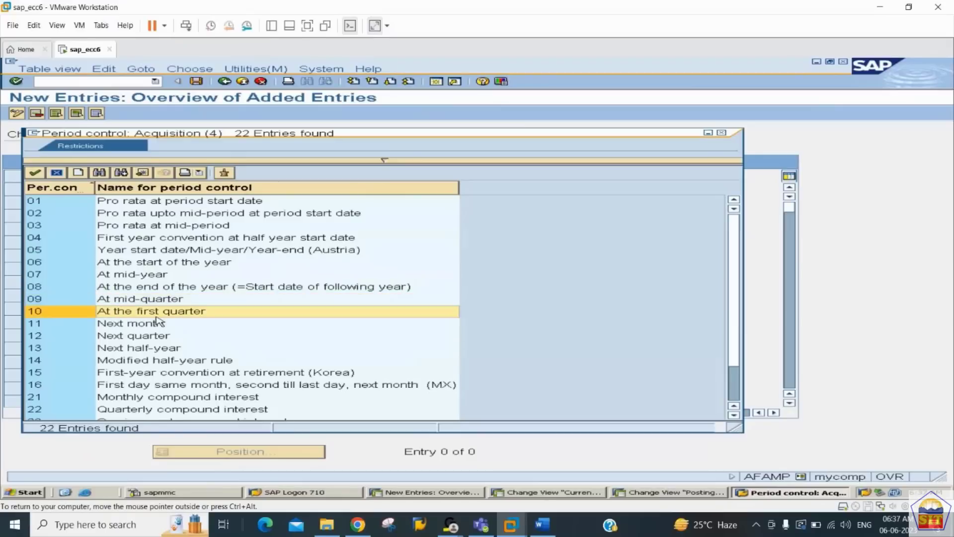
left_click(158, 323)
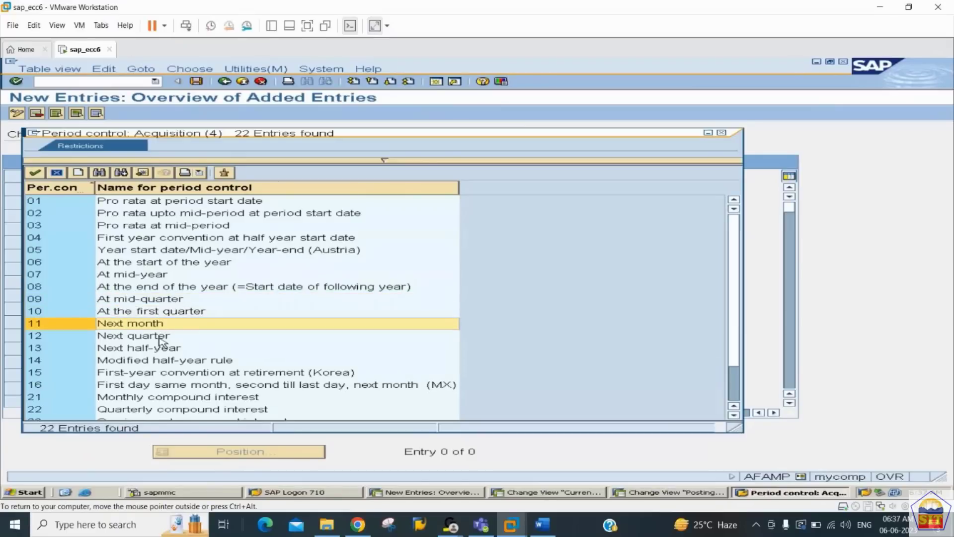
left_click(159, 338)
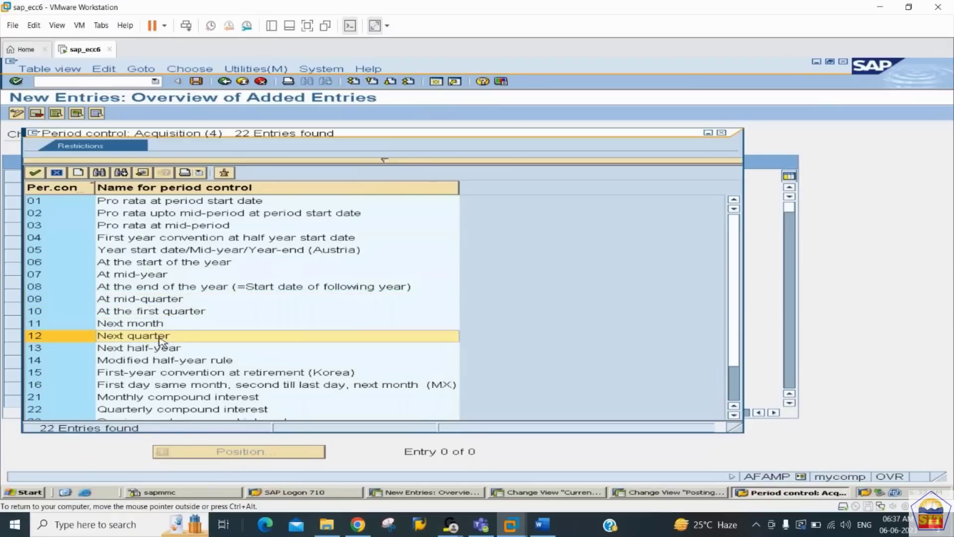
key("Up")
key("Page_Up")
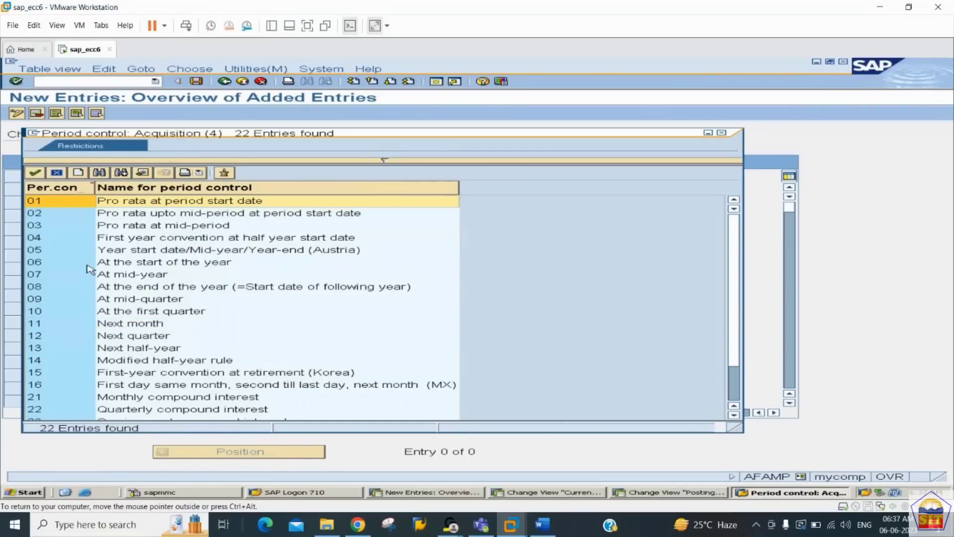
double_click(59, 204)
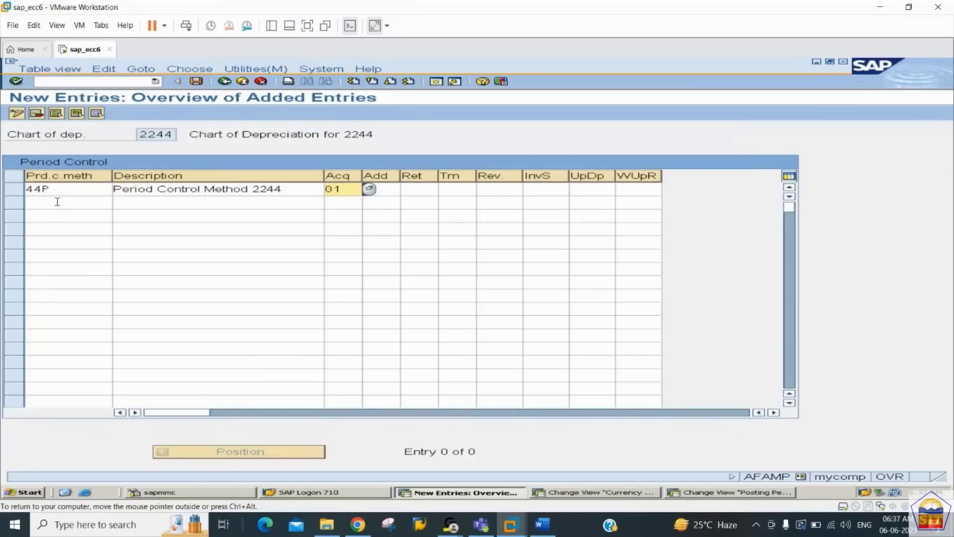
Set the Add, Ret and Trn period controls of method 44P to 01 and save the entry
key("Tab")
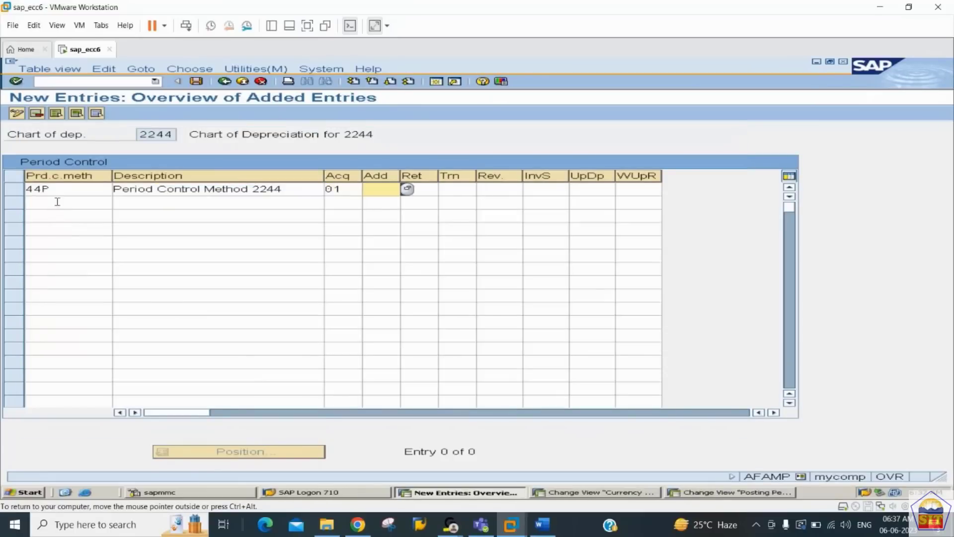
type("1")
key("BackSpace")
type("01")
key("Tab")
type("0101")
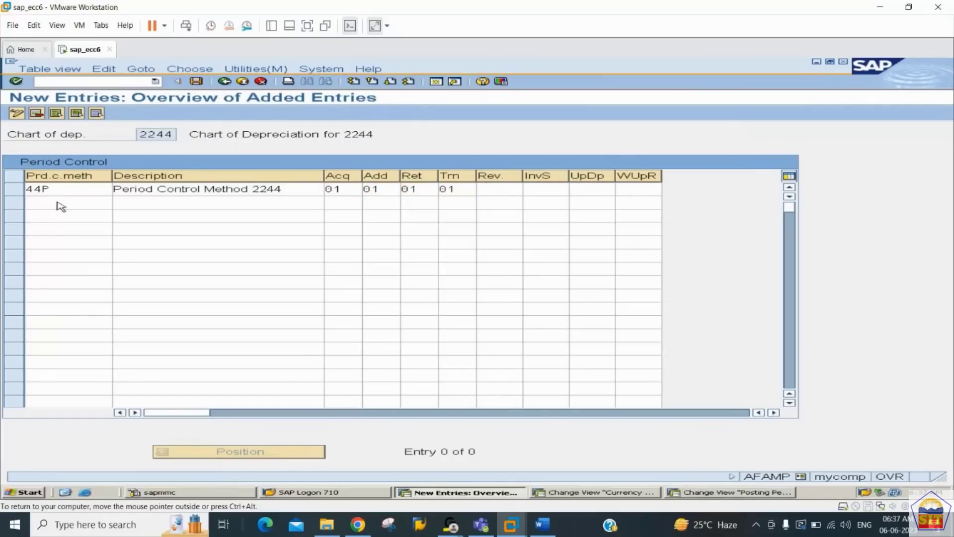
key("Return")
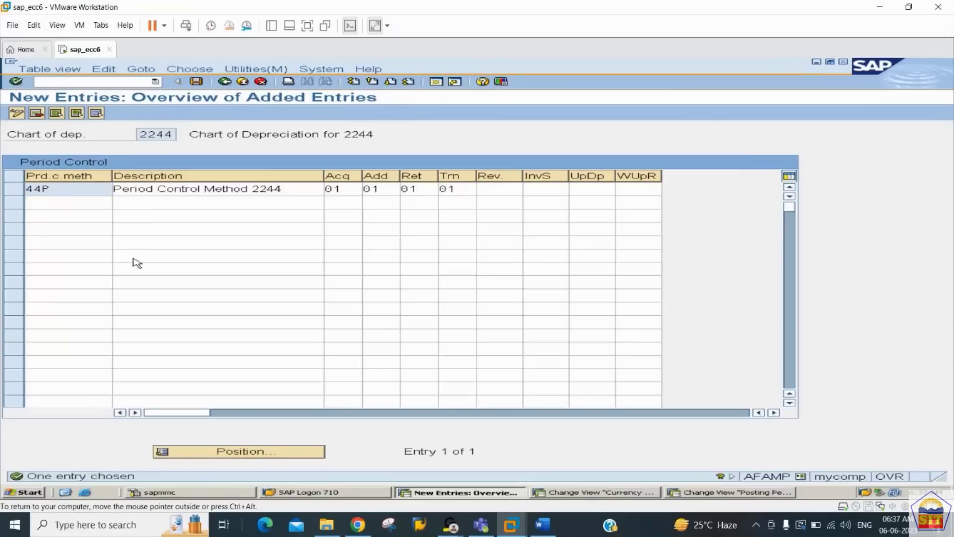
key("ctrl+s")
Switch to the Word notes and check the remaining period control settings and the depreciation key instructions in Step 13
key("Return")
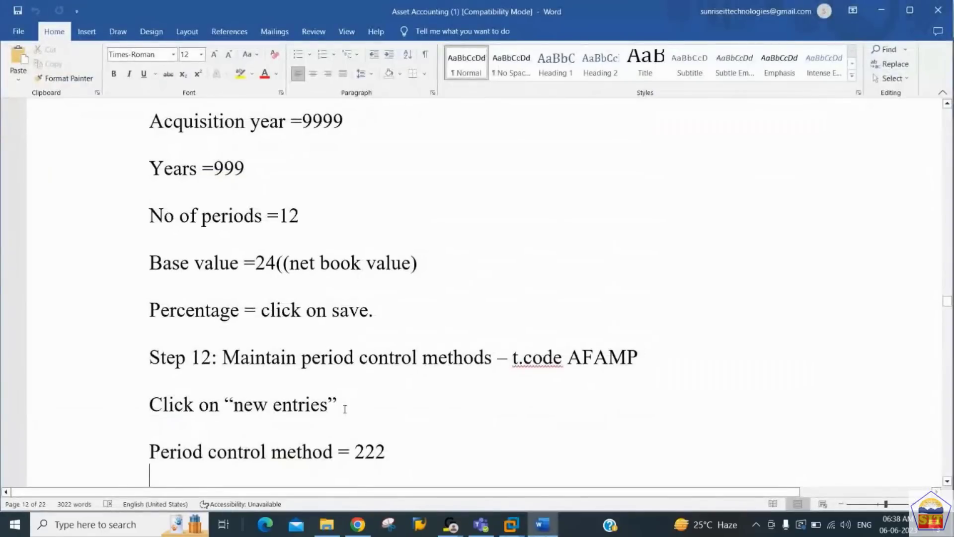
type("Description = Period Control 2222 Acq = 01 Add = 01")
scroll(345, 408, "down", 5)
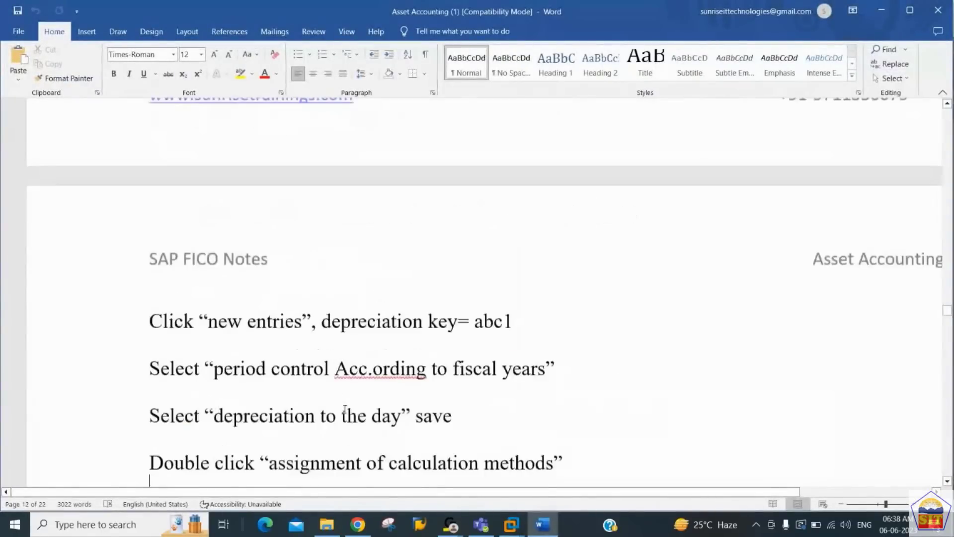
scroll(345, 409, "up", 5)
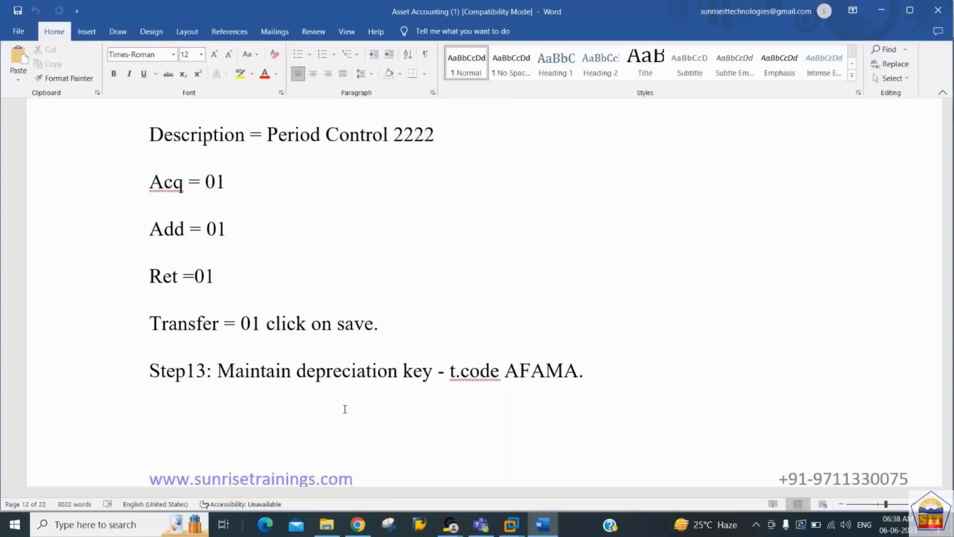
Switch back to SAP and open depreciation key maintenance with transaction code /nafama
key("alt+Tab")
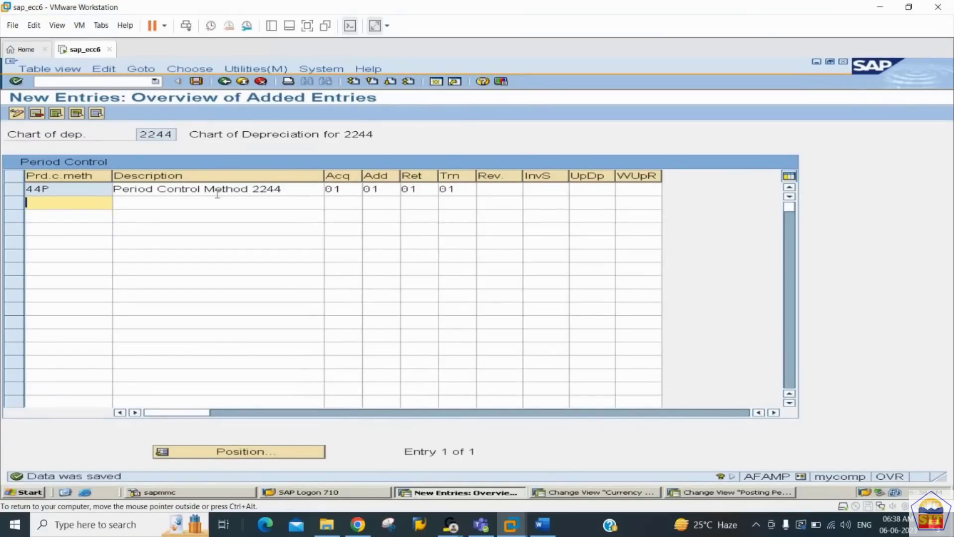
left_click(113, 82)
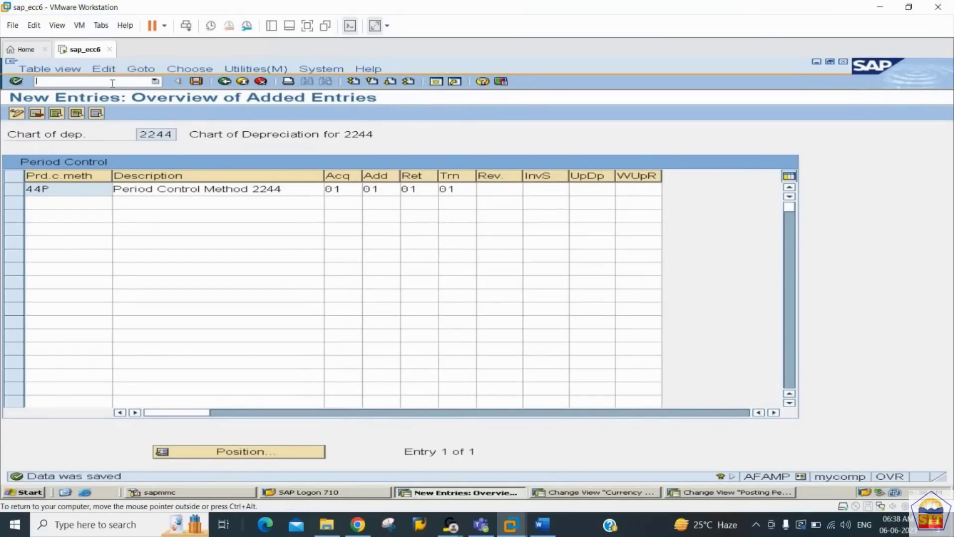
type("/n")
key("alt+Tab")
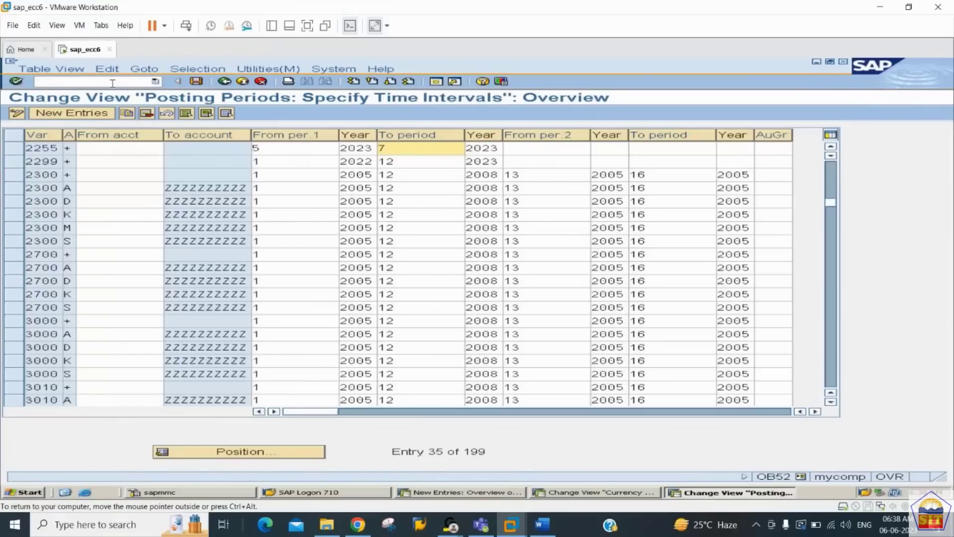
left_click(462, 492)
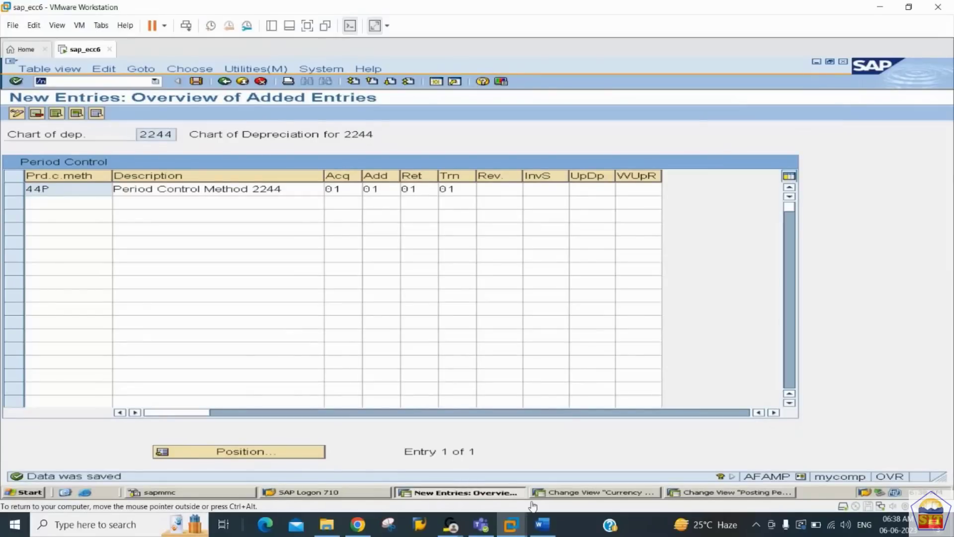
left_click(117, 80)
type("afams")
key("BackSpace")
type("a")
left_click(542, 525)
left_click(543, 526)
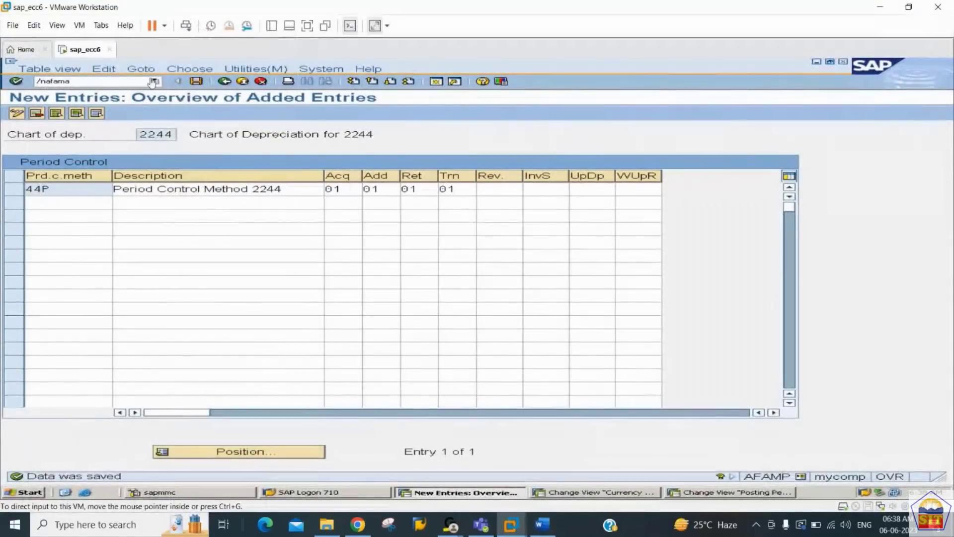
left_click(136, 81)
key("Return")
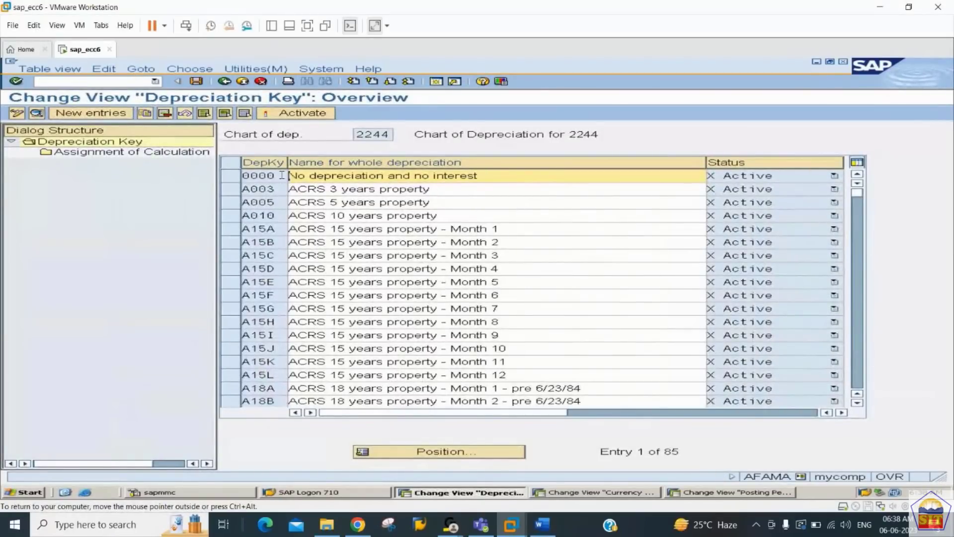
Create a new depreciation key 4401 with the description "10% SLM Depreciation Key 2244"
left_click_drag(282, 176, 227, 177)
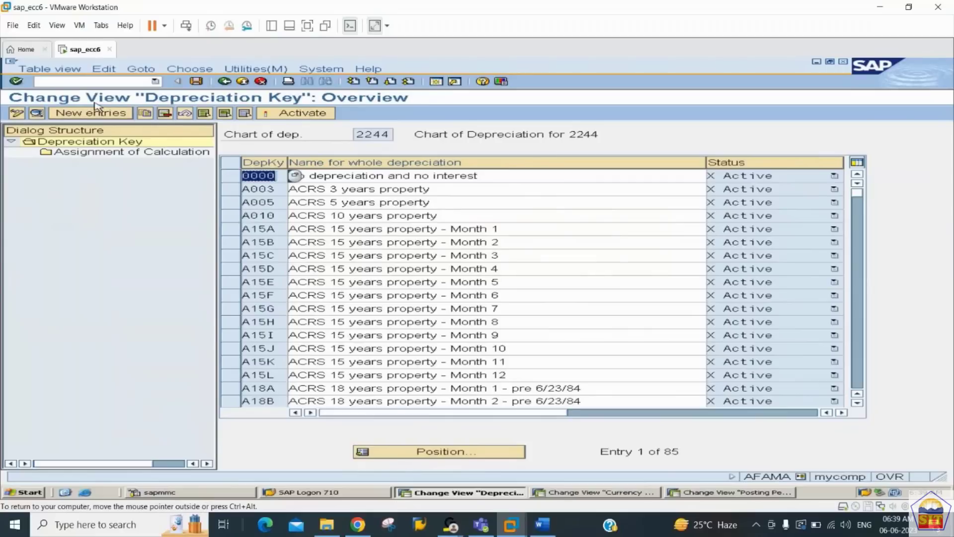
left_click(103, 118)
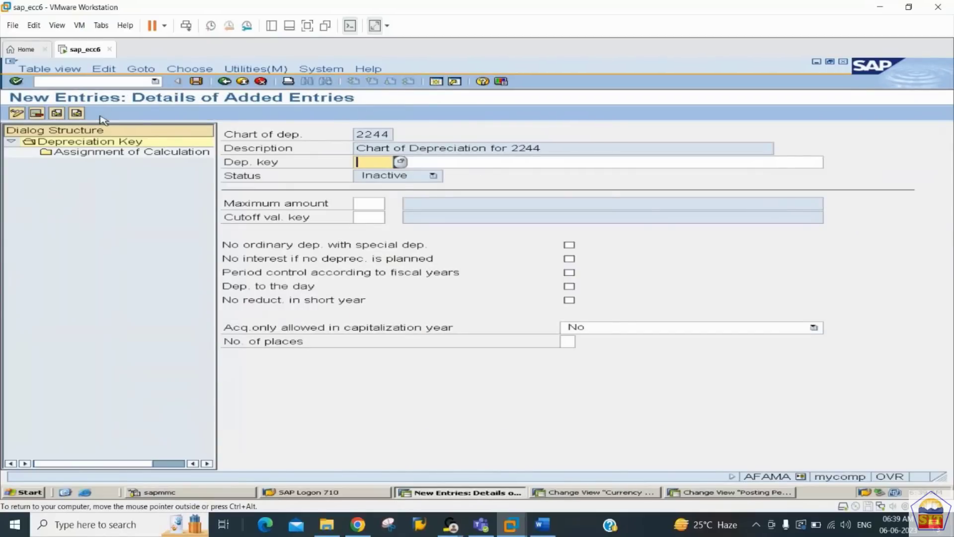
type("4401")
key("Tab")
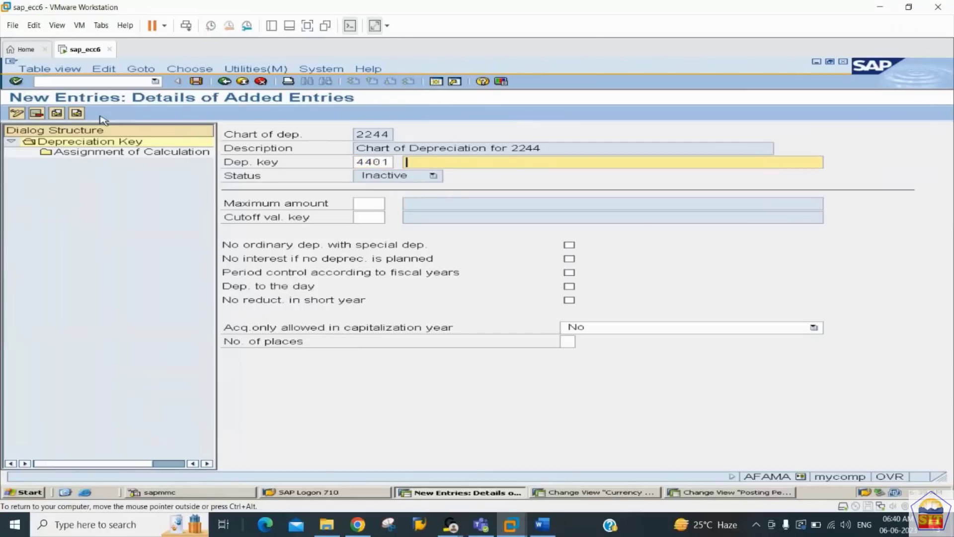
type("10% SLM Depreciat")
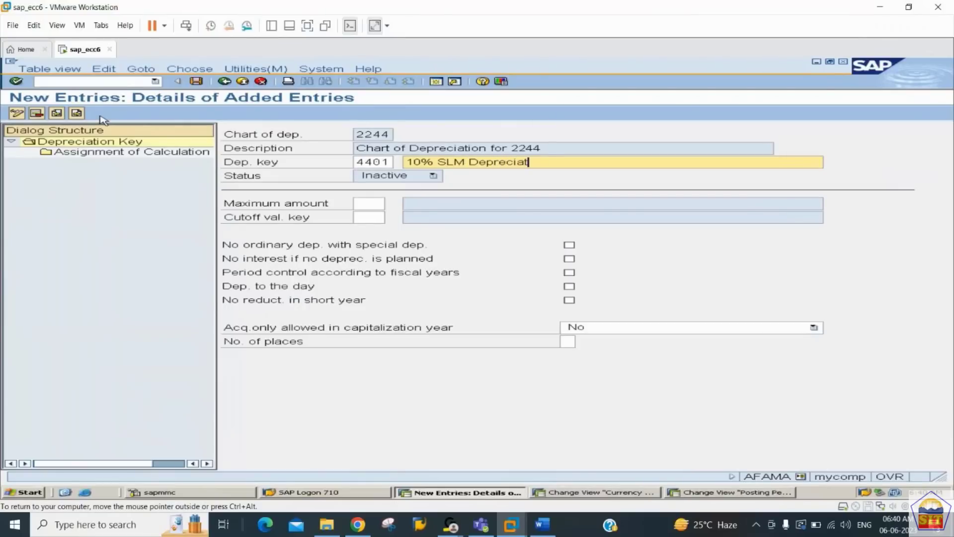
type("ion Key 2244")
key("Return")
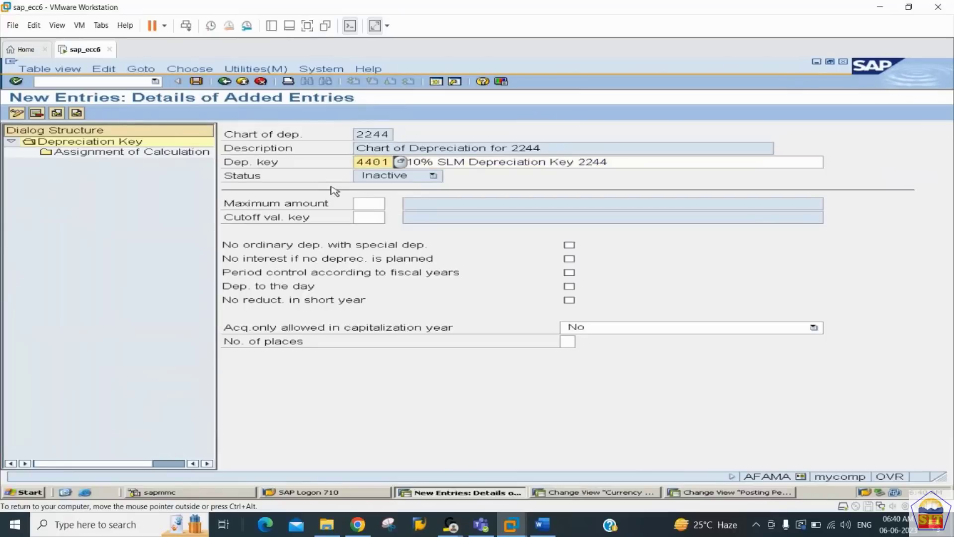
Add a calculation method assignment for key 4401 with depreciation type N Ord.depreciation and phase 1 From the start of depreciation
double_click(104, 157)
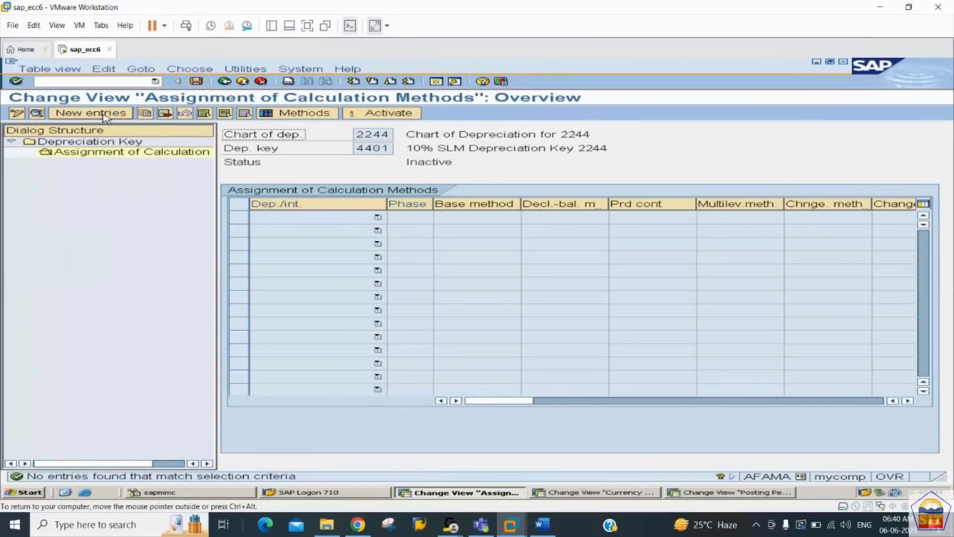
left_click(104, 114)
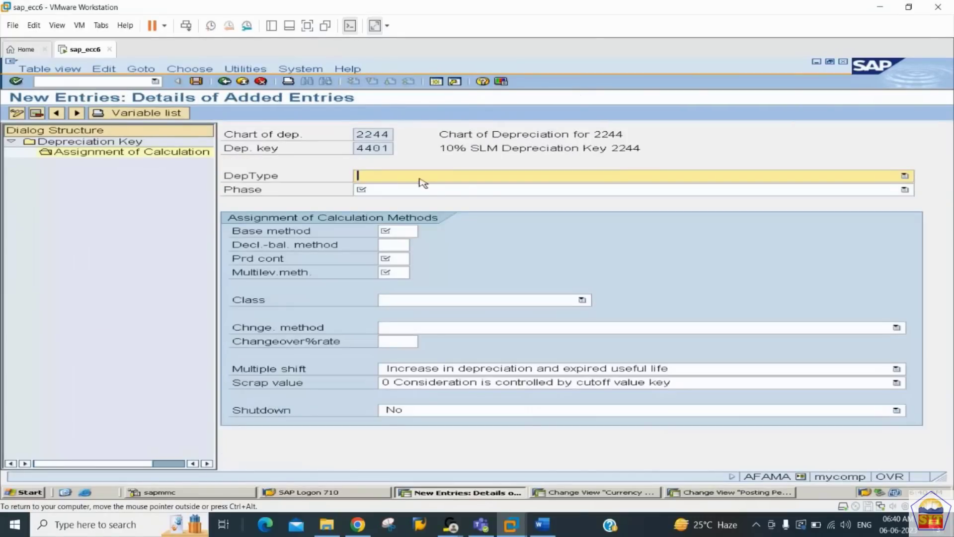
left_click(420, 179)
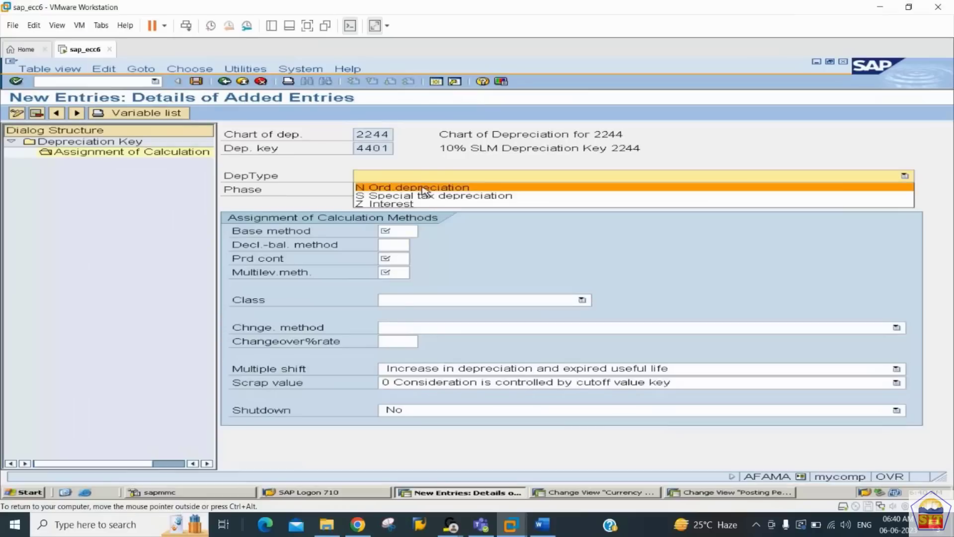
left_click(423, 188)
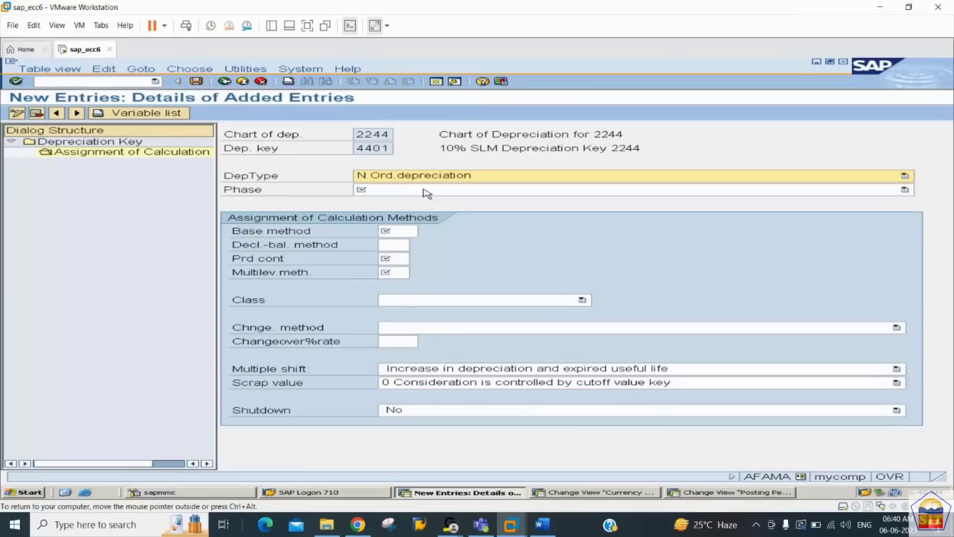
left_click(426, 191)
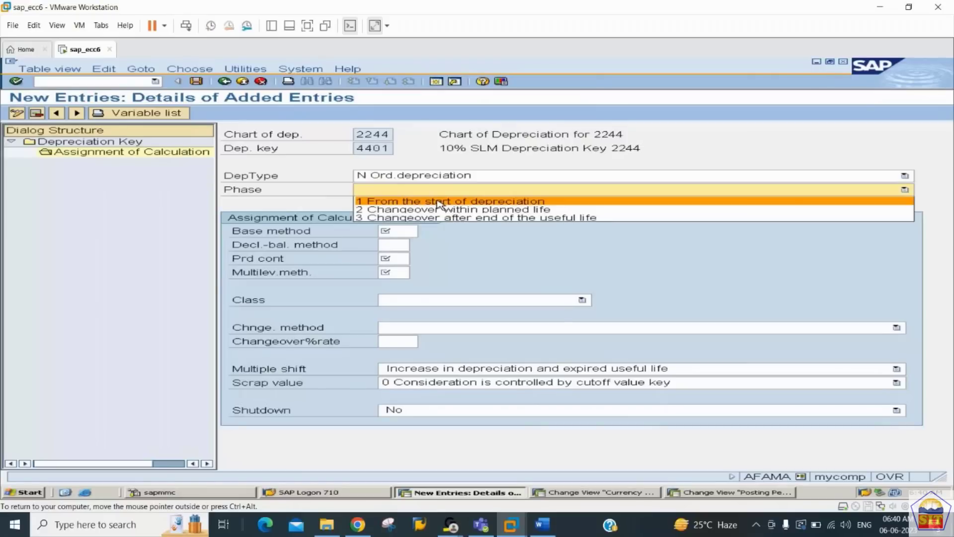
left_click(438, 204)
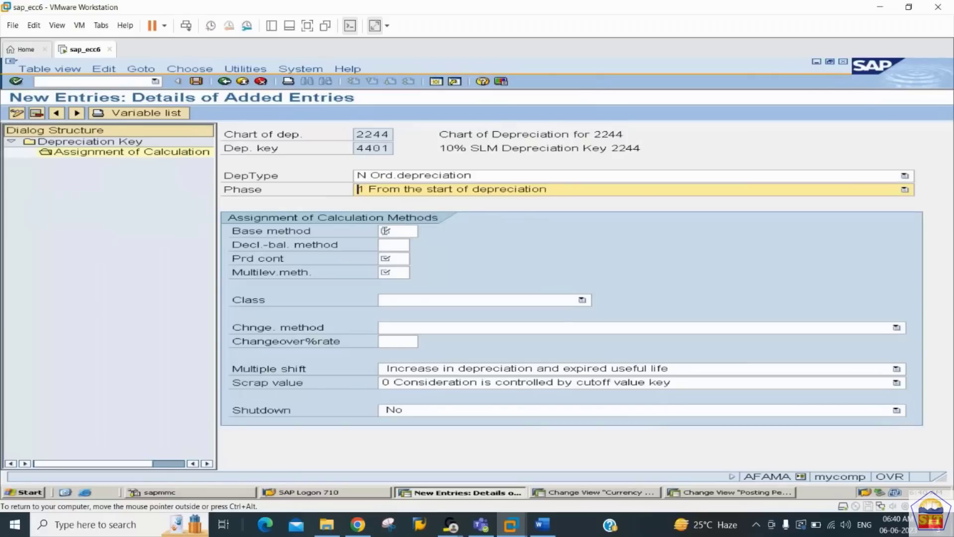
Look up the base methods and assign 0014, Ordinary: explicit percentage (after end of life)
left_click(384, 230)
left_click(426, 232)
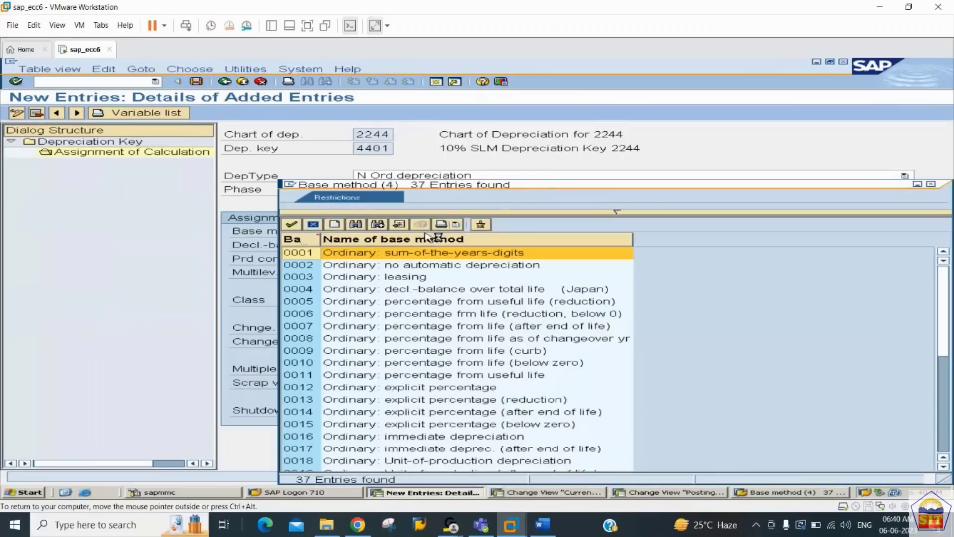
left_click(369, 341)
key("Down")
key("Down")
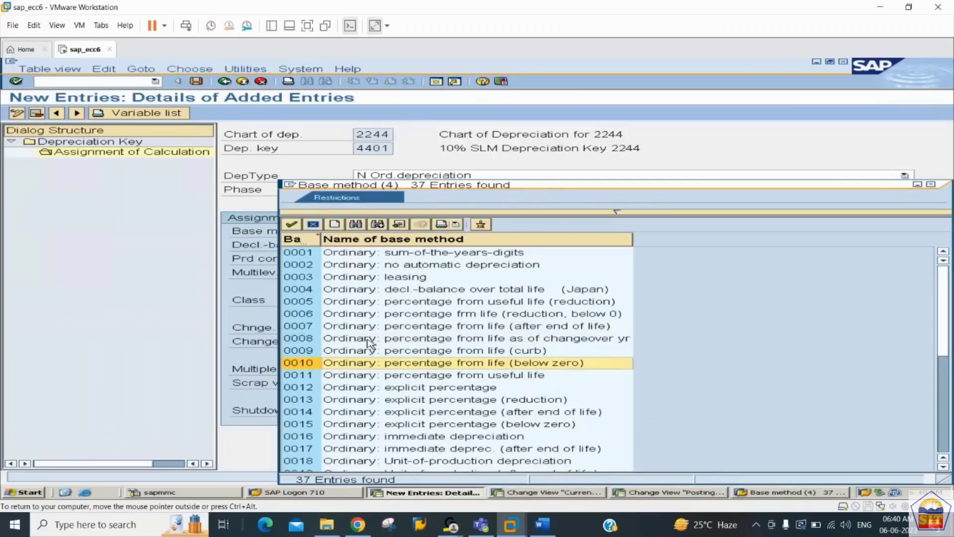
key("Down")
key("Down")
key("Down")
key("Down")
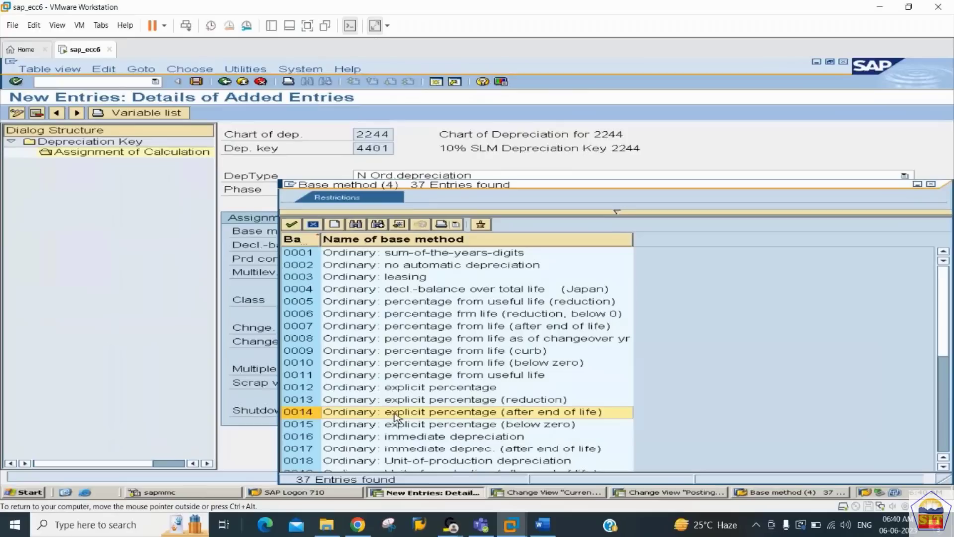
double_click(395, 418)
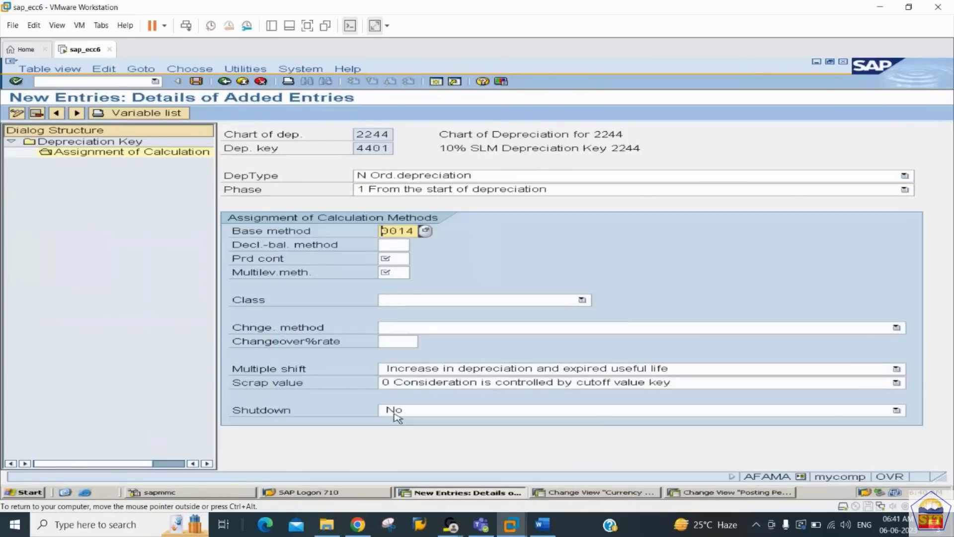
Set the assignment's period control method to 44P and its multilevel method to 44S
left_click(397, 259)
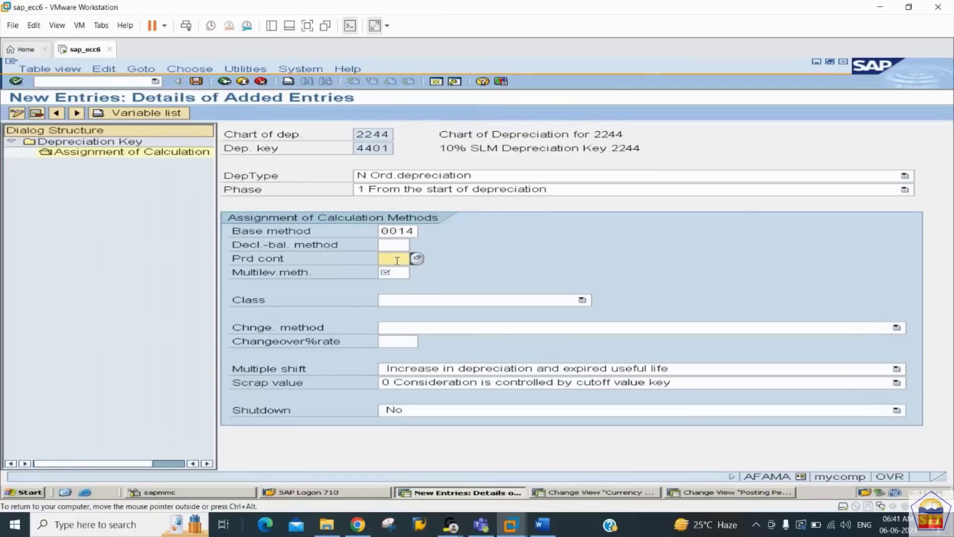
type("44p")
key("Tab")
type("44s")
key("Tab")
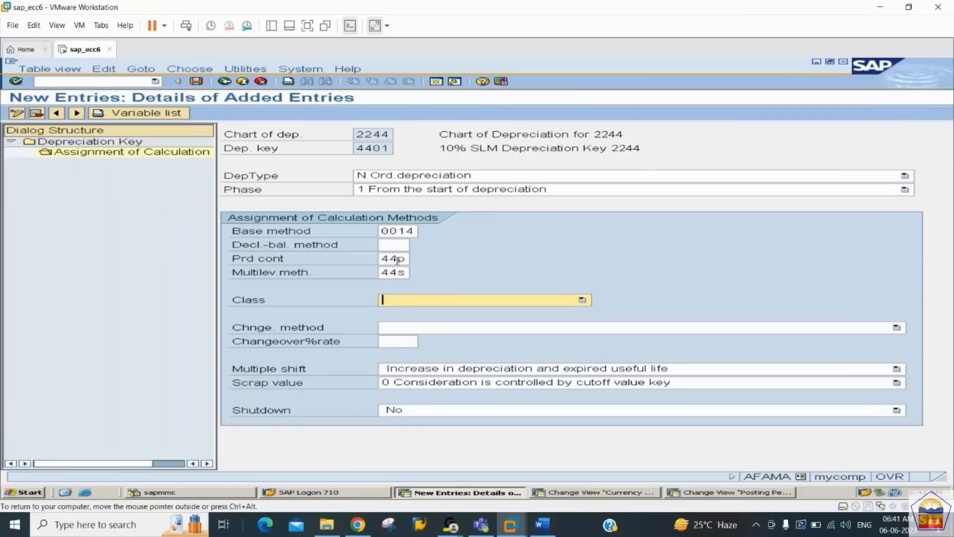
Set the class to 1 Straight-line depreciation and validate the entered calculation methods
key("F4")
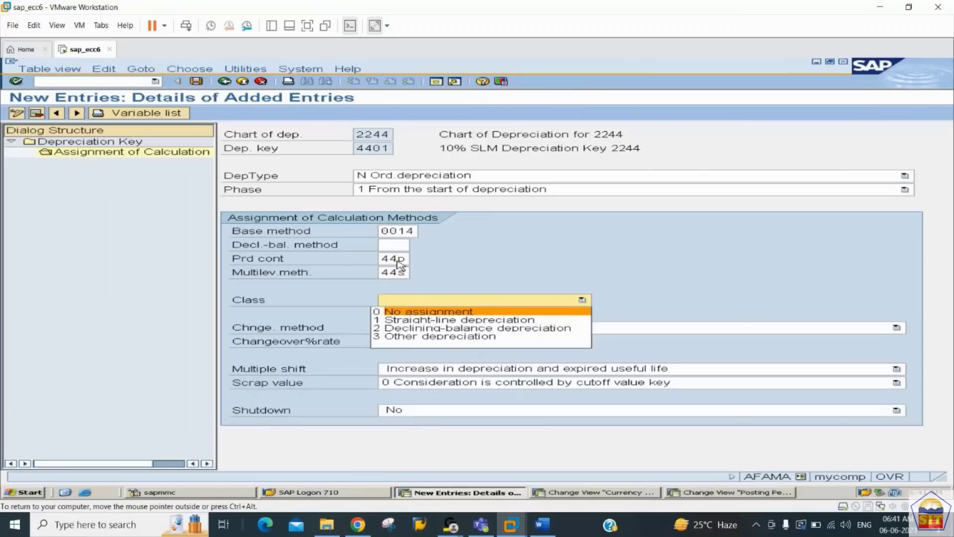
key("Down")
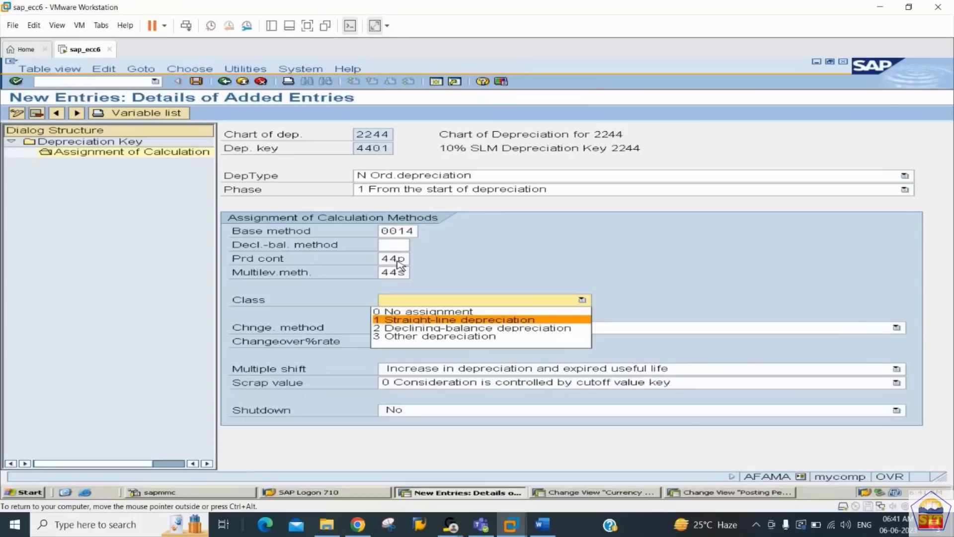
key("Down")
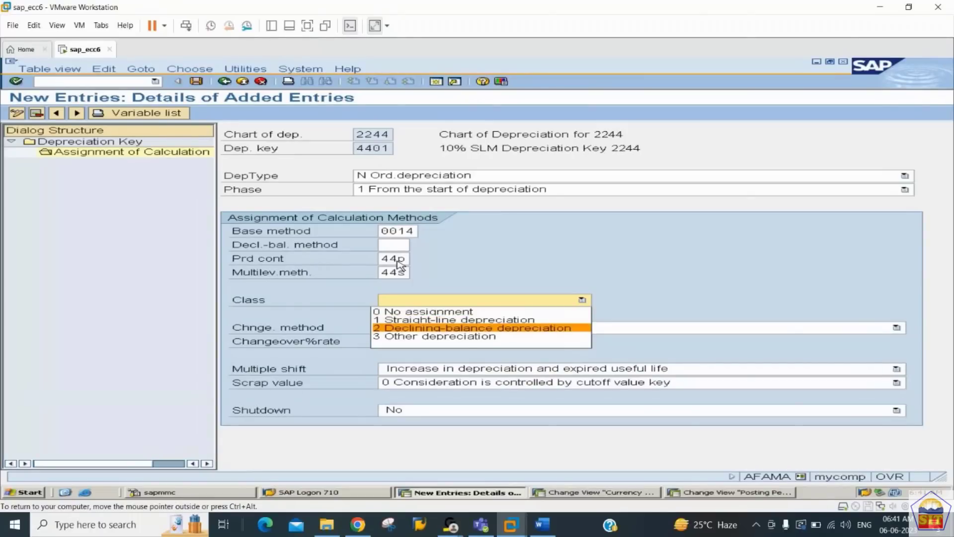
key("Up")
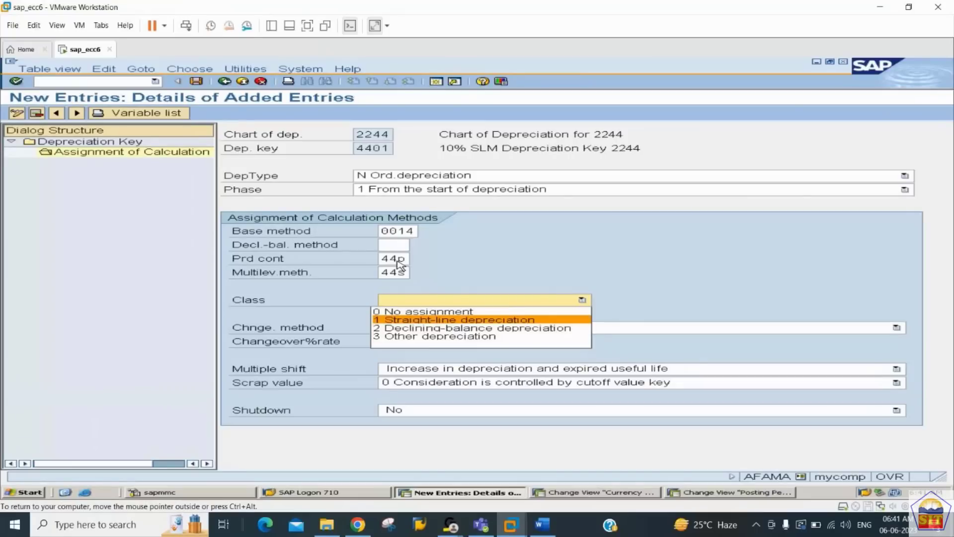
key("Return")
key("Return")
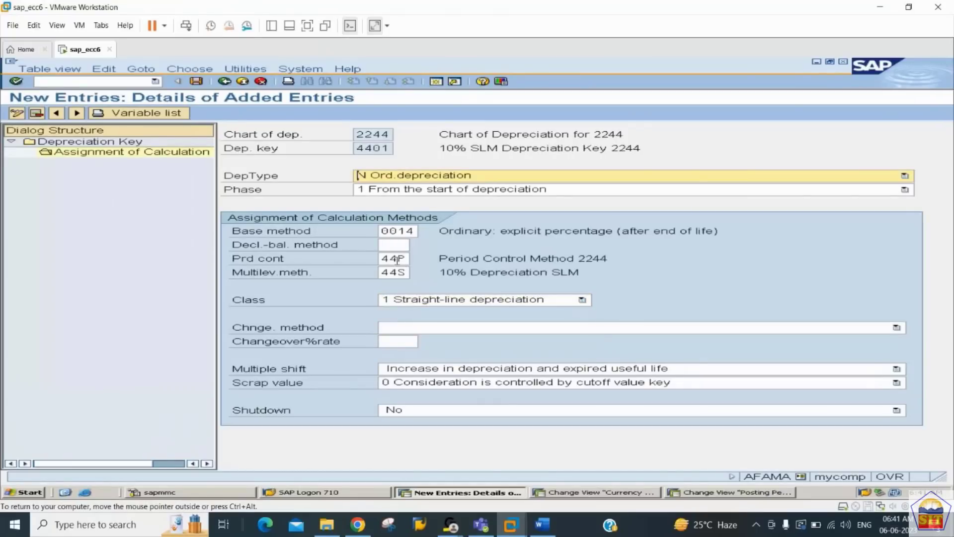
Save the calculation method assignment under the proposed customizing request and return to the assignment overview
key("ctrl+s")
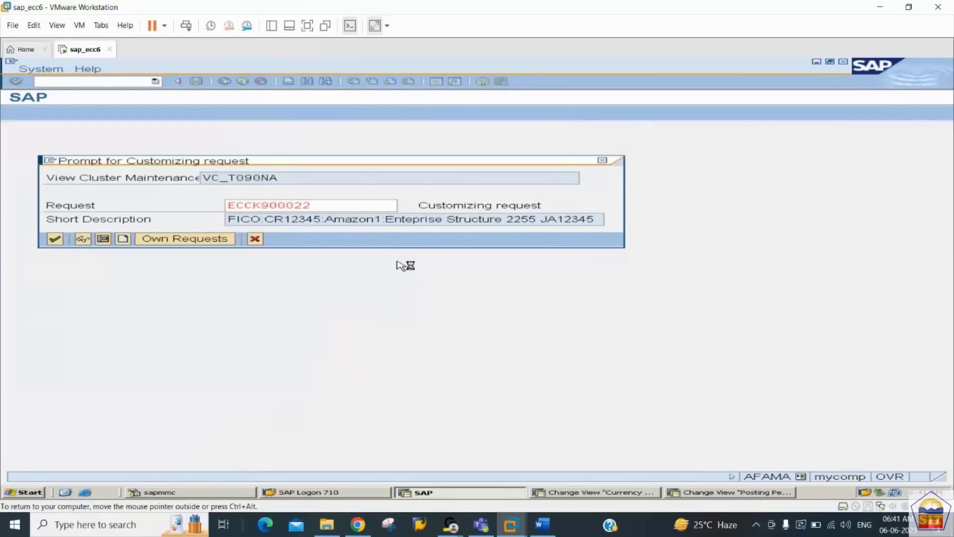
key("Return")
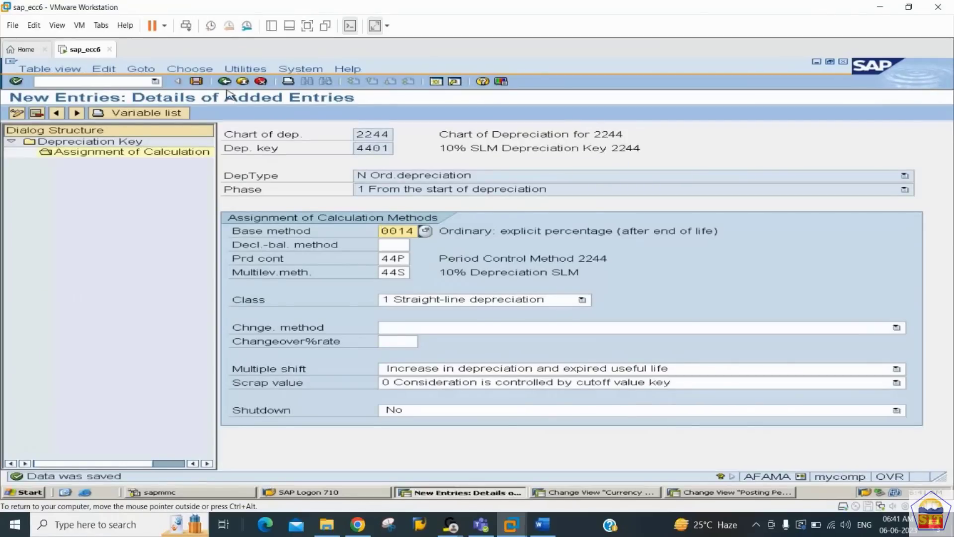
left_click(225, 83)
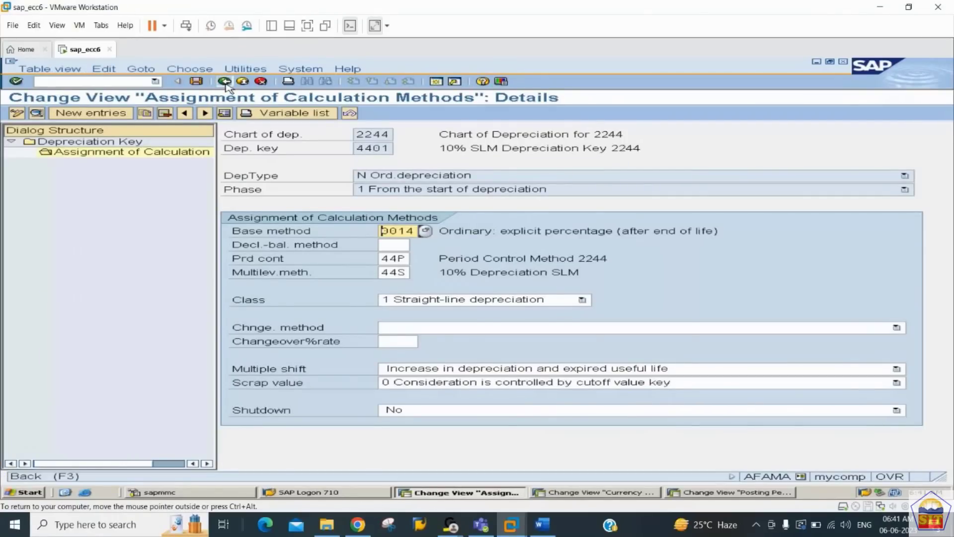
left_click(225, 81)
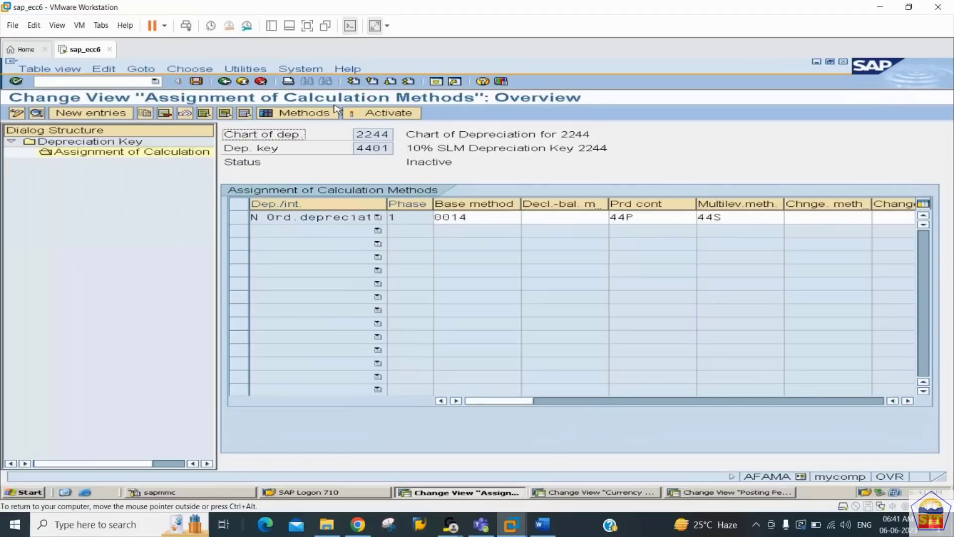
Try to activate depreciation key 4401, save the data and go back to the assignment overview
left_click(390, 114)
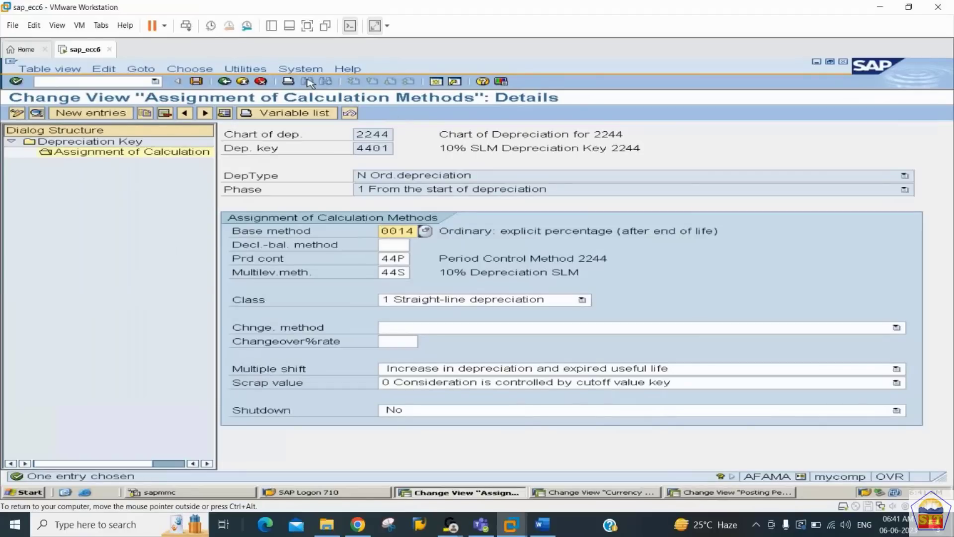
left_click(197, 81)
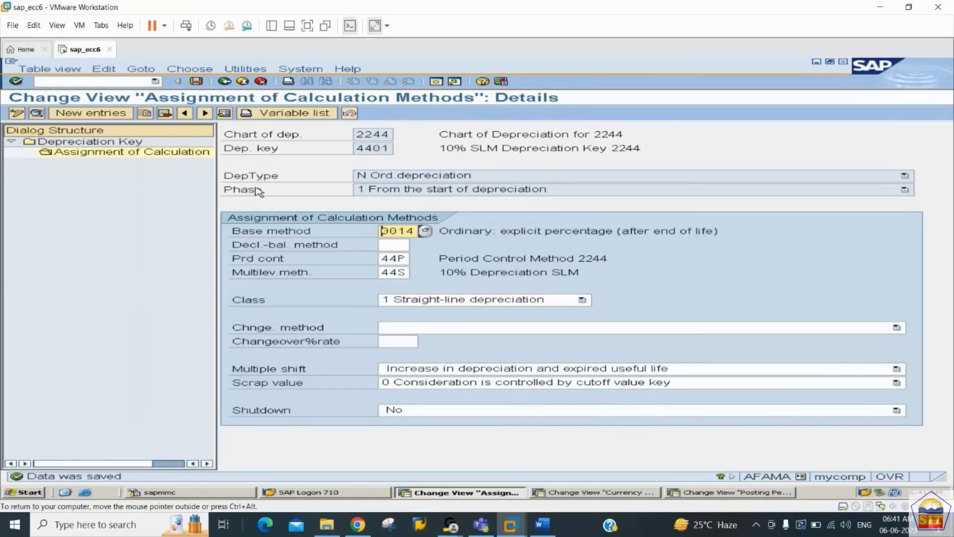
left_click(225, 82)
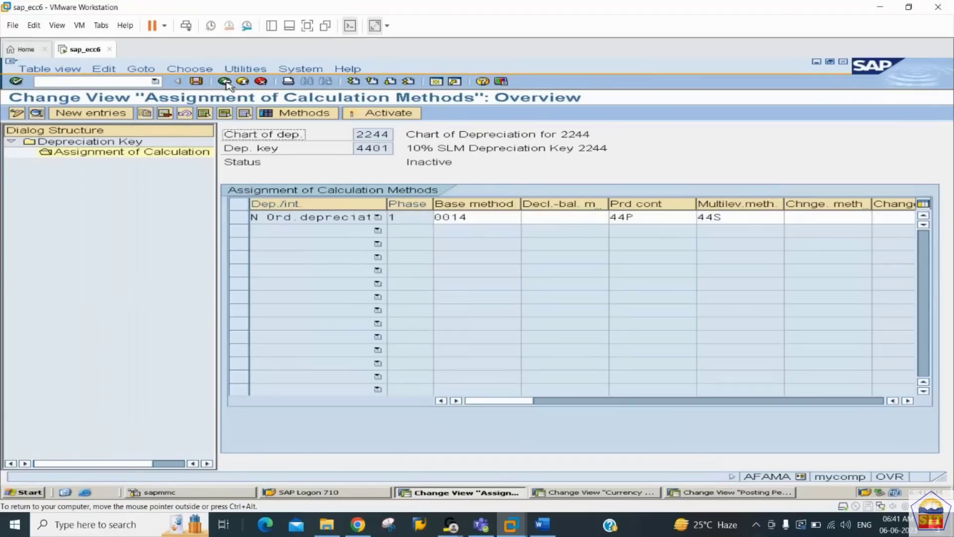
Consult the Word notes on maintaining depreciation keys and return to the depreciation key overview in SAP
left_click(226, 82)
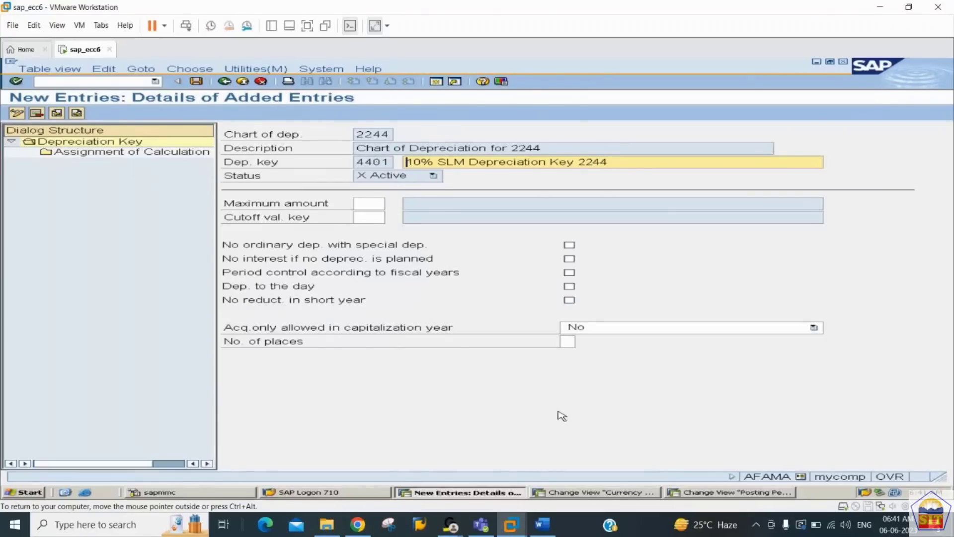
left_click(542, 525)
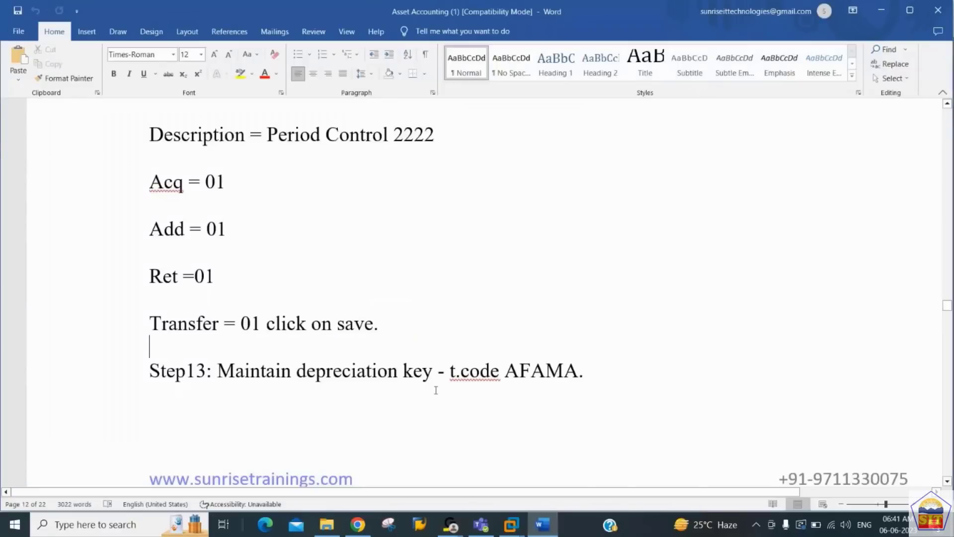
scroll(436, 390, "down", 7)
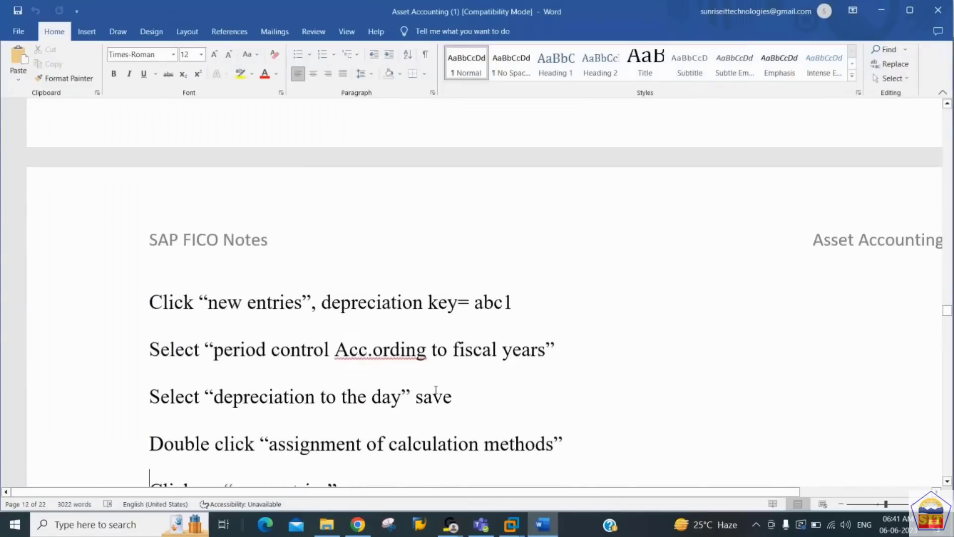
scroll(436, 390, "down", 7)
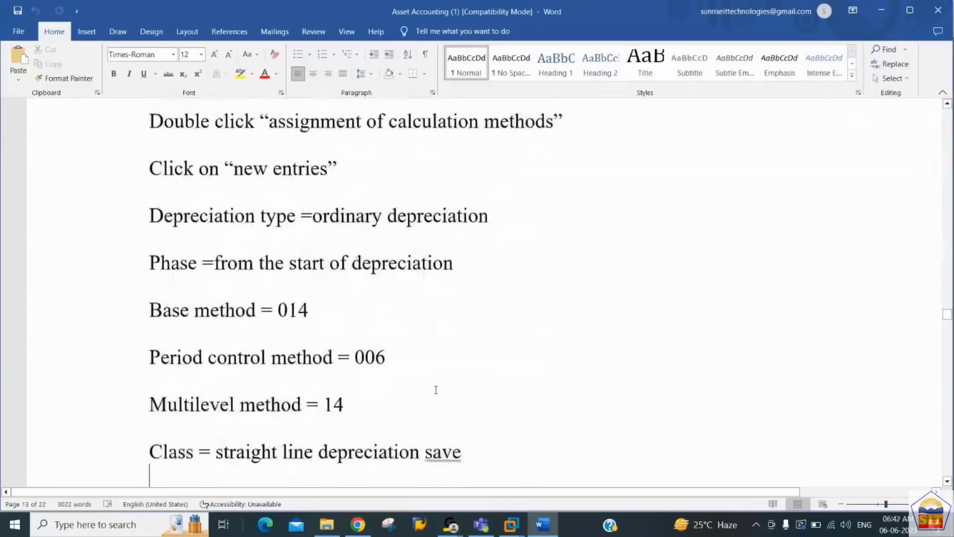
scroll(436, 391, "down", 5)
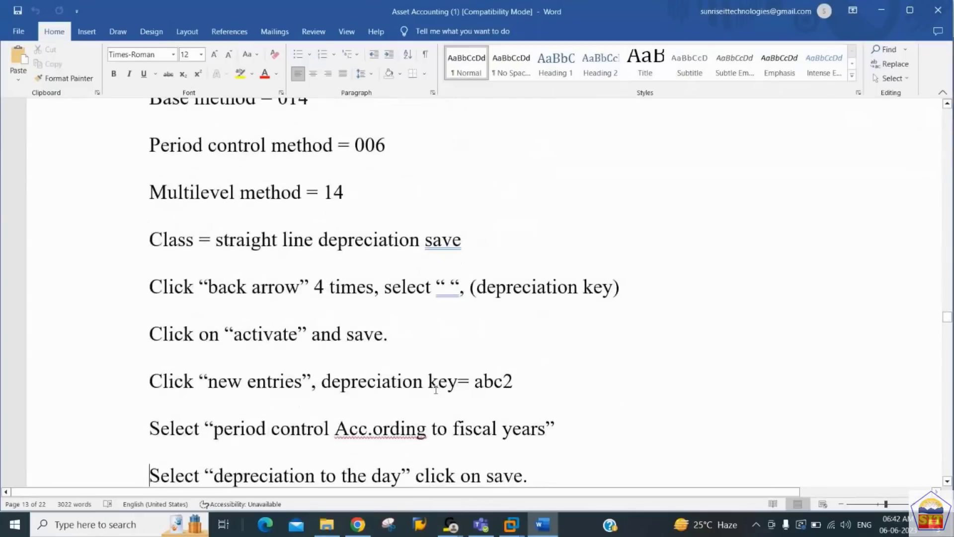
key("alt+Tab")
left_click(225, 81)
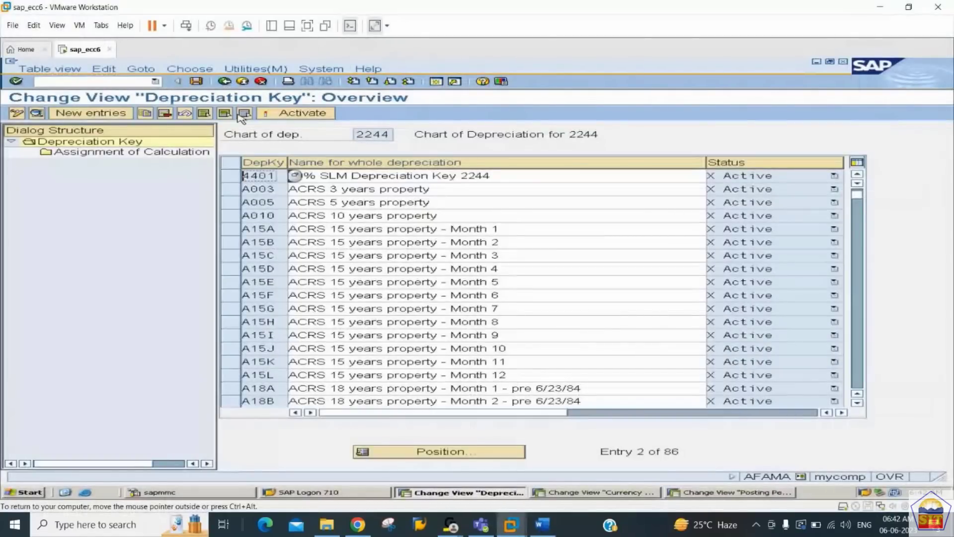
Copy depreciation key 4401 with its dependent entry to new key 4402 named 10% WDV Depreciation Key 2244
left_click(230, 177)
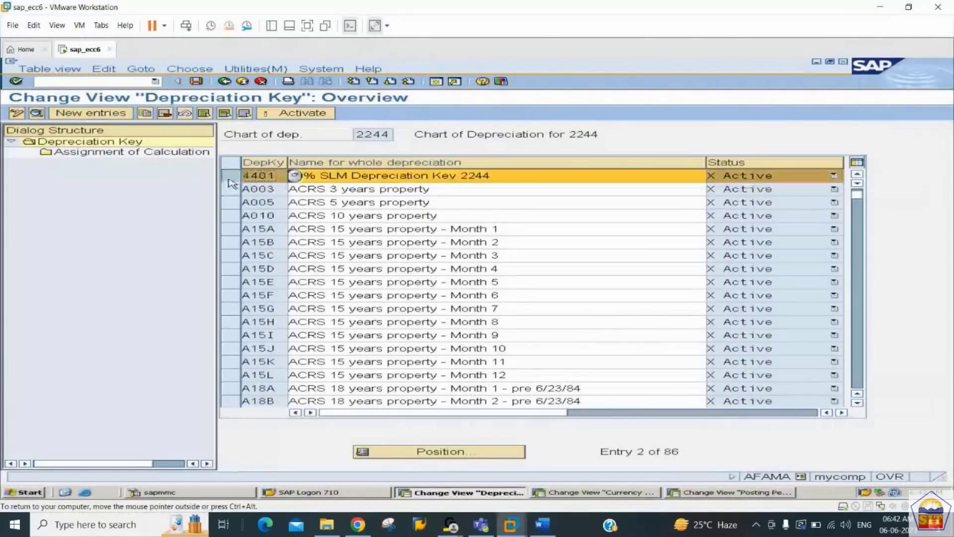
left_click(144, 113)
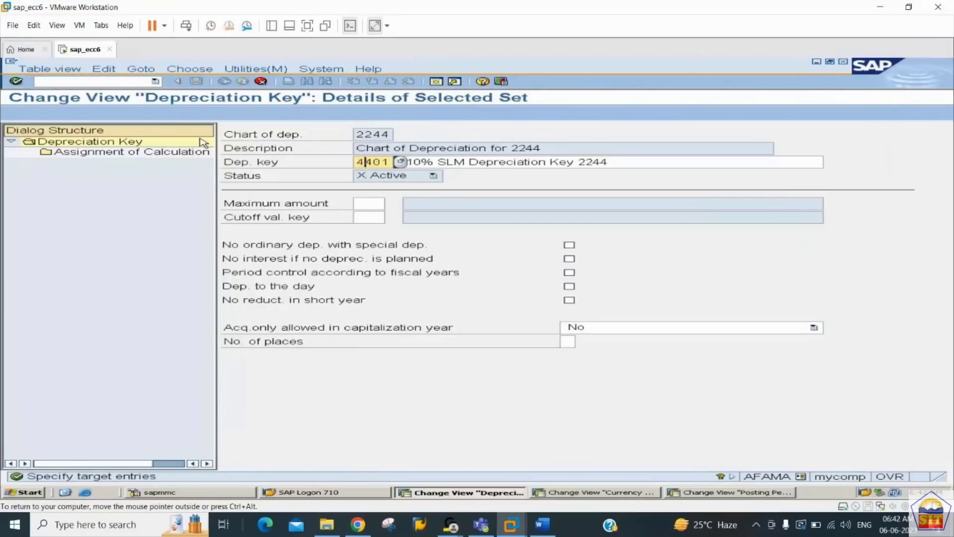
key("BackSpace")
type("2")
key("Tab")
key("Right")
key("Right")
key("Right")
key("Right")
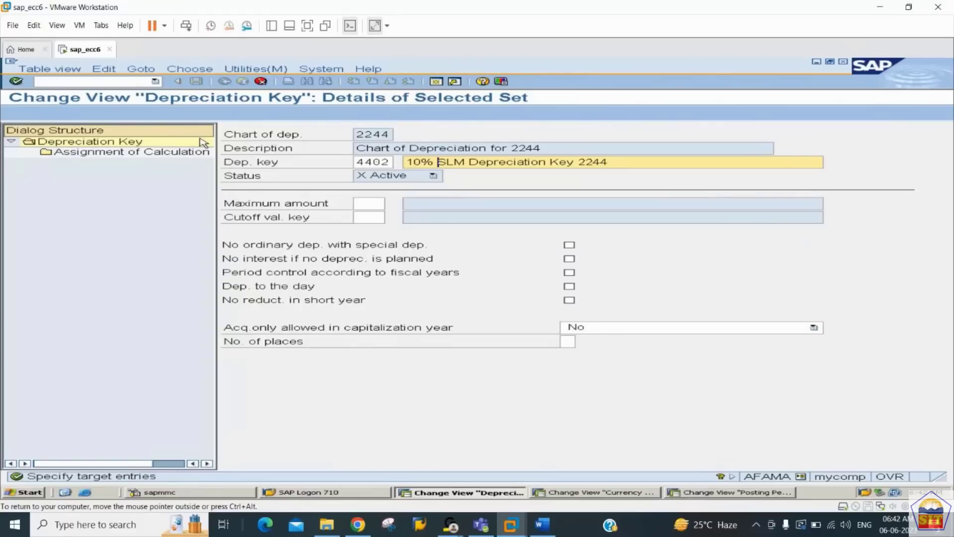
type("WDV")
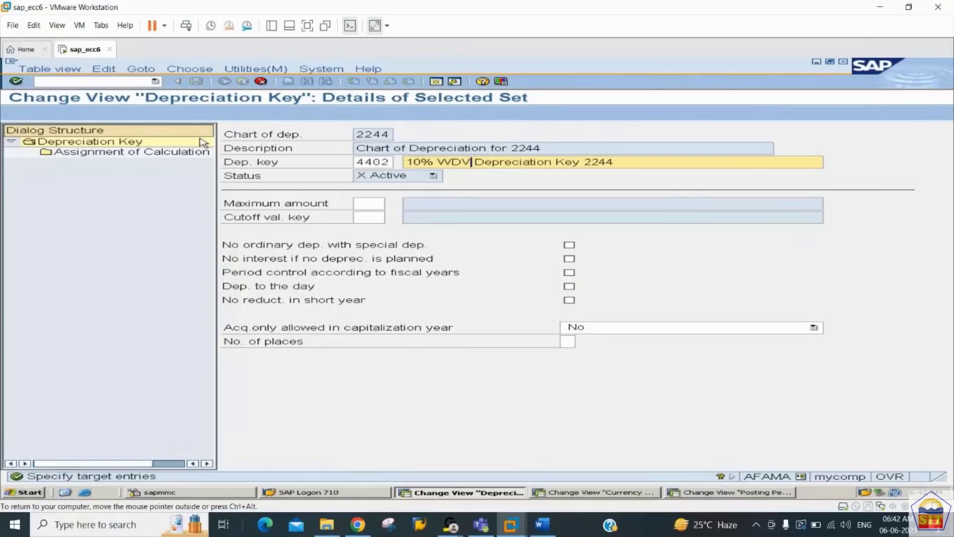
key("Return")
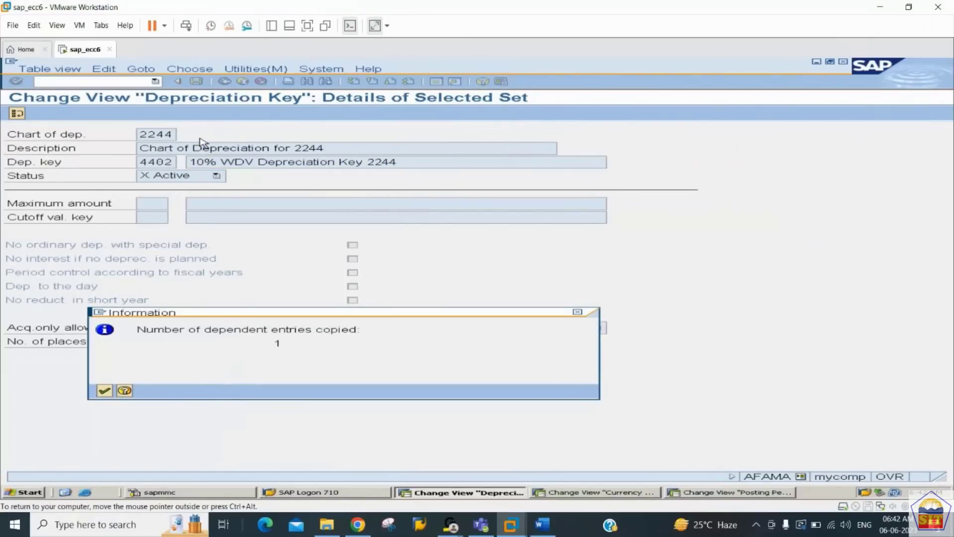
key("Return")
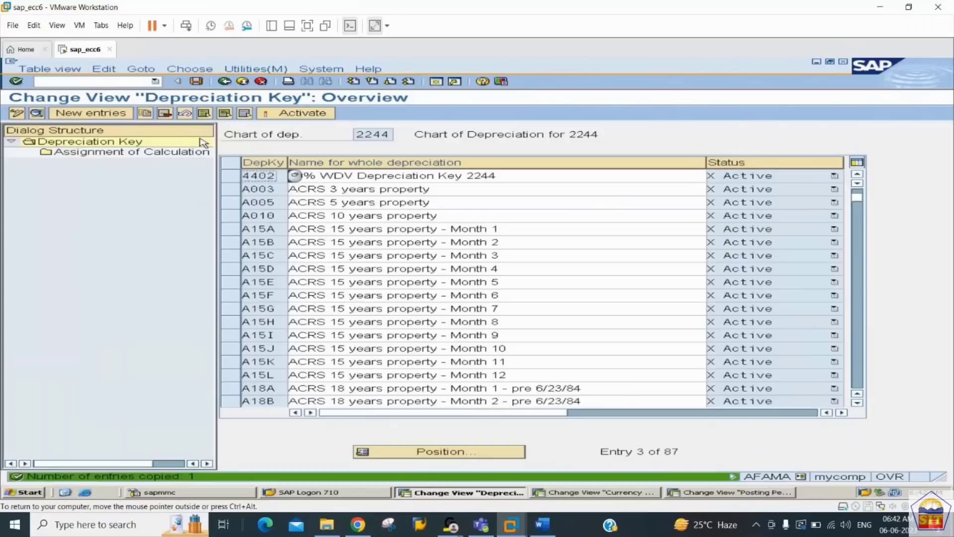
Open the calculation method assignment of depreciation key 4402 and set its multilevel method to 44W
left_click(236, 174)
double_click(130, 153)
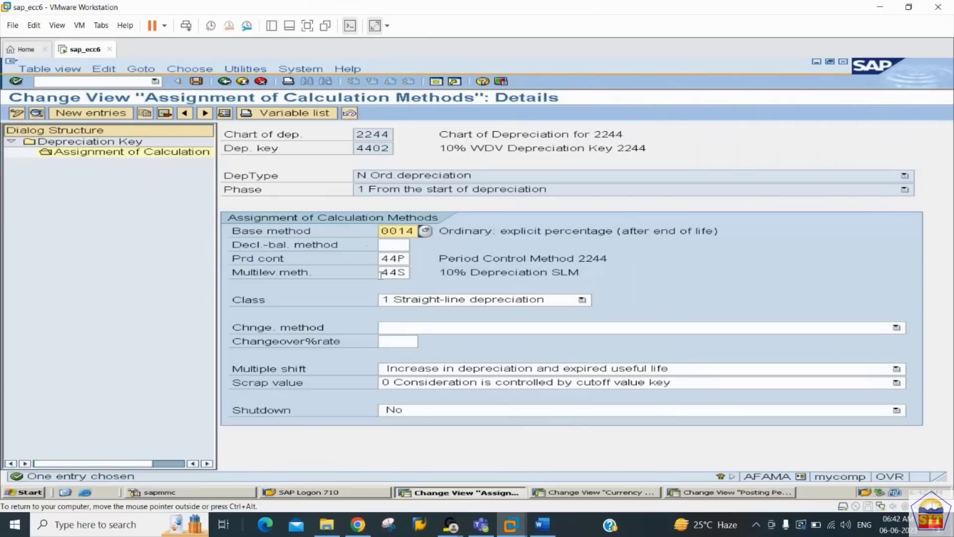
key("Tab")
key("Tab")
key("Tab")
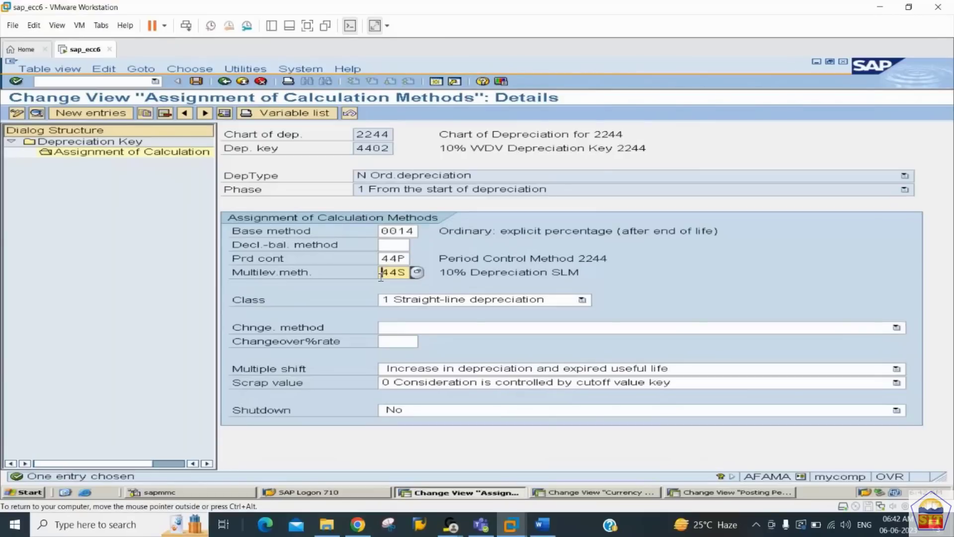
key("Right")
key("Right")
key("Right")
key("BackSpace")
type("W")
key("Return")
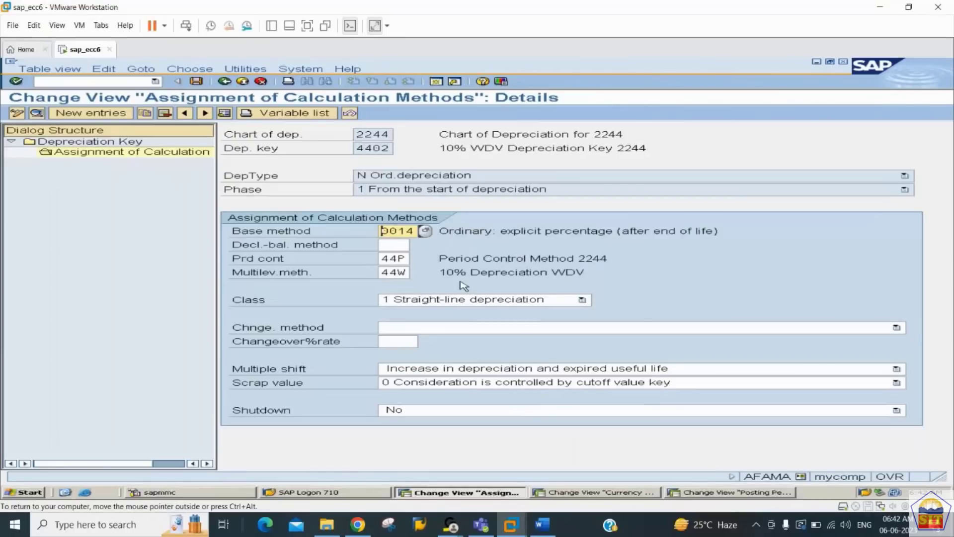
Set the class to 2 Declining-balance depreciation, save the assignment and return to the start of the depreciation key overview
left_click(450, 302)
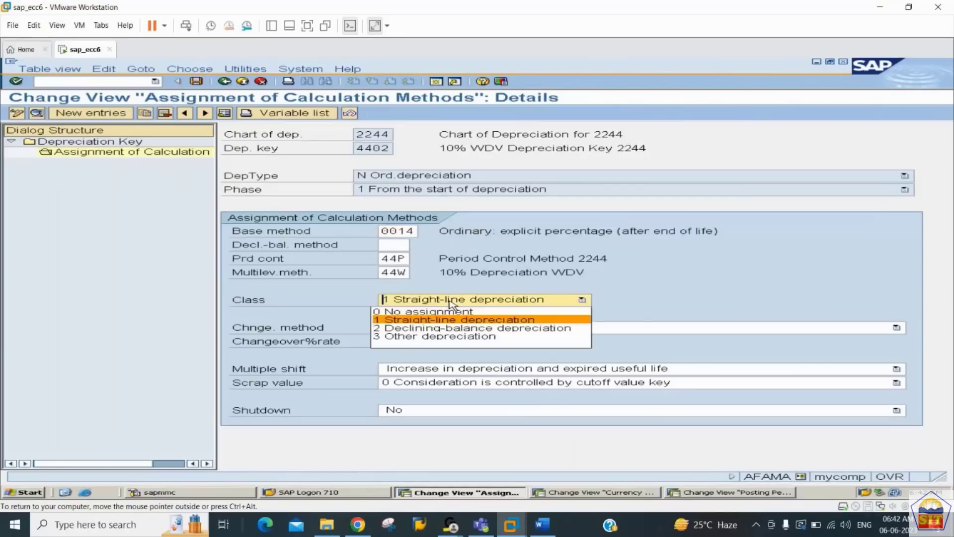
left_click(437, 328)
key("Return")
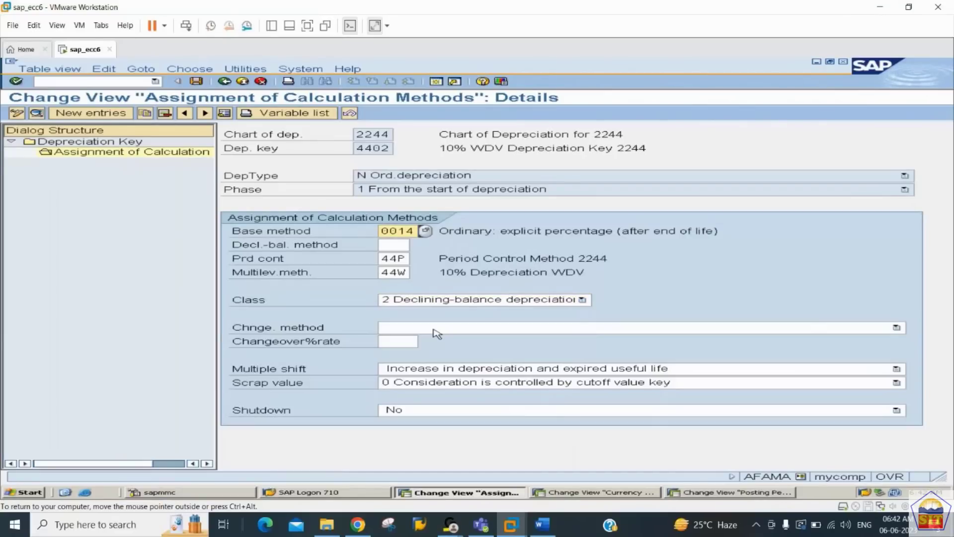
key("ctrl+s")
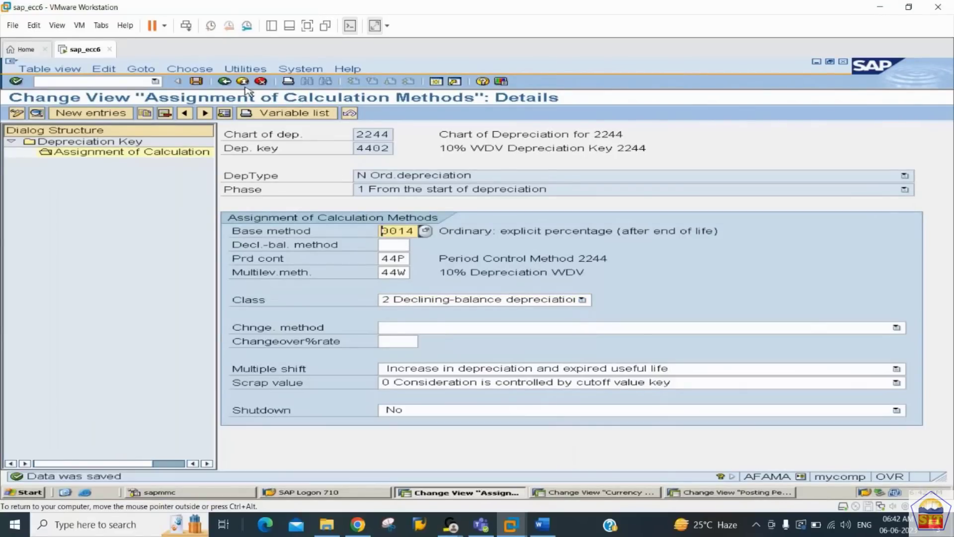
left_click(224, 81)
left_click(225, 81)
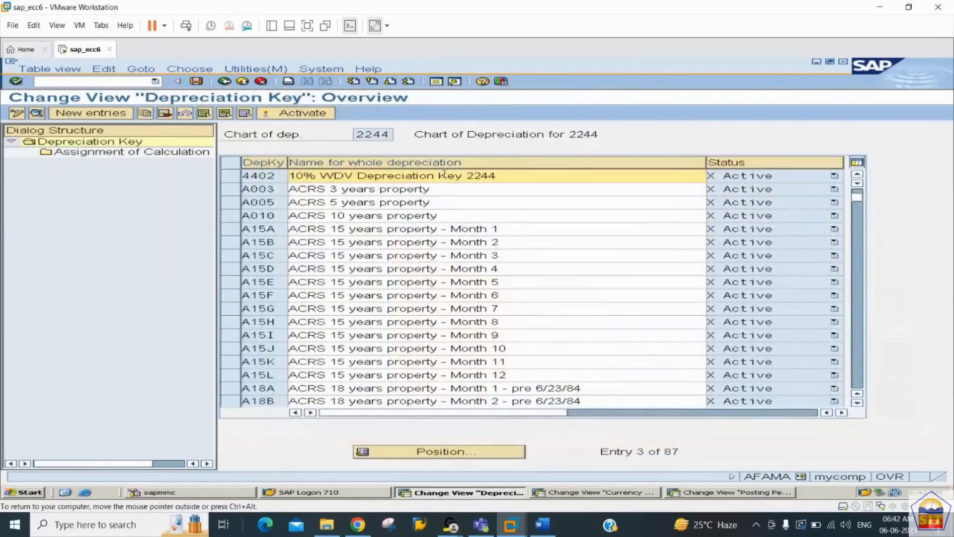
left_click(857, 177)
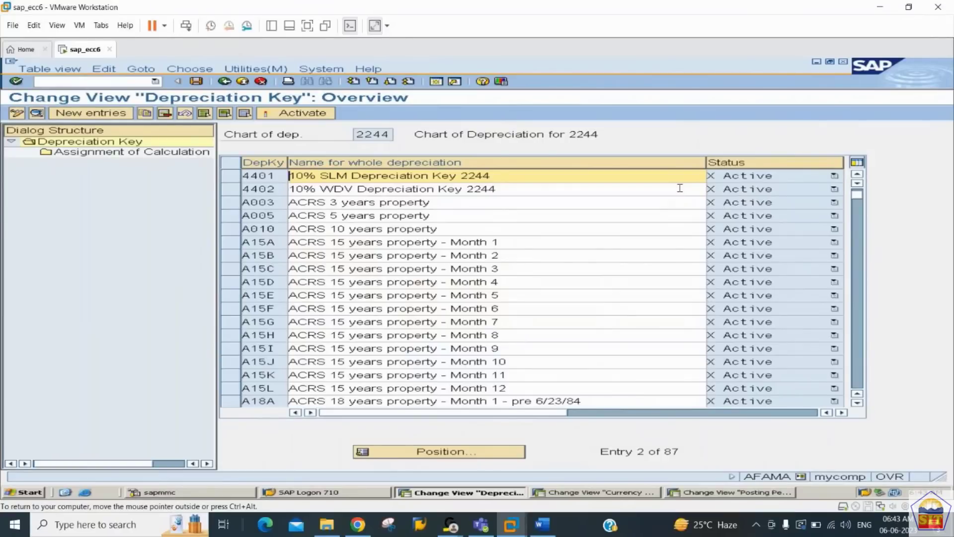
Check the Word notes for determining depreciation areas in the asset class, and start transaction OAYZ in SAP
left_click(547, 525)
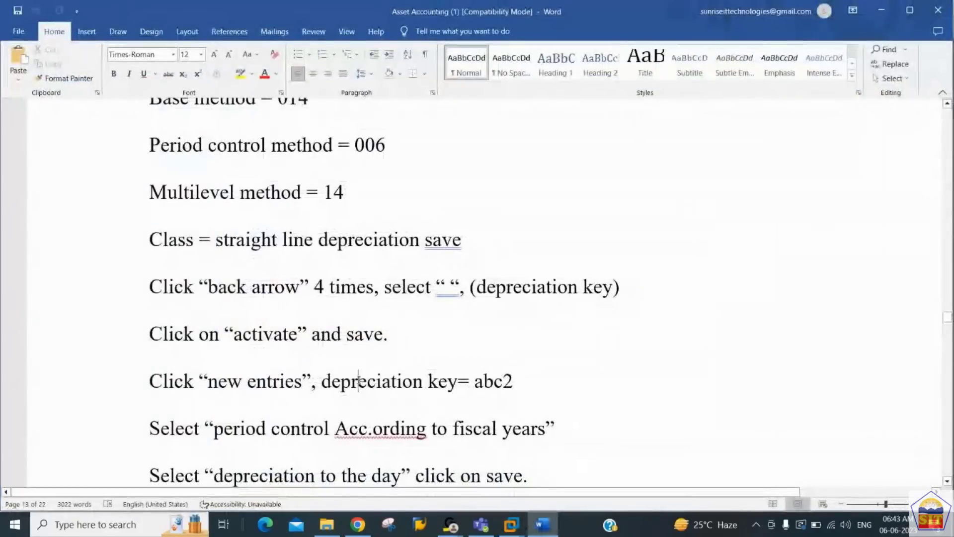
scroll(359, 381, "down", 10)
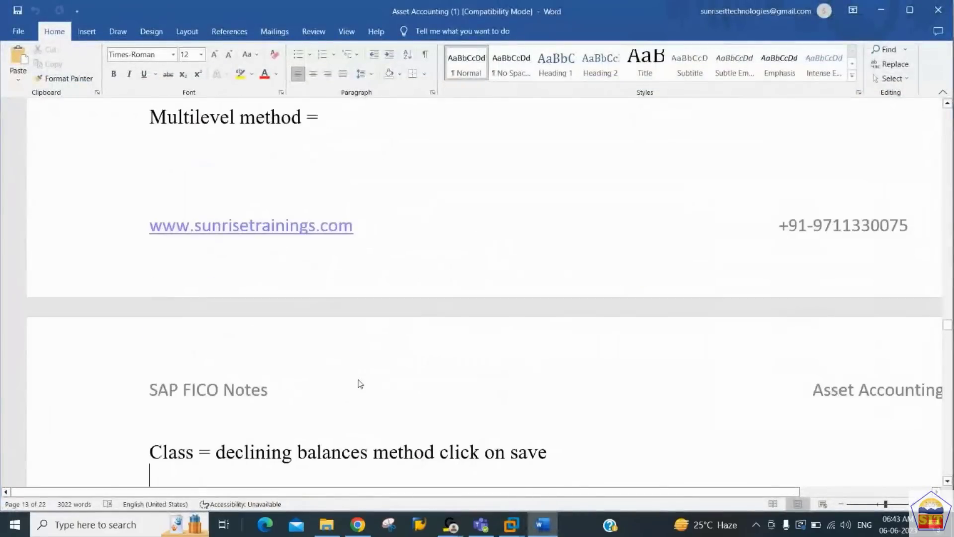
scroll(360, 383, "down", 10)
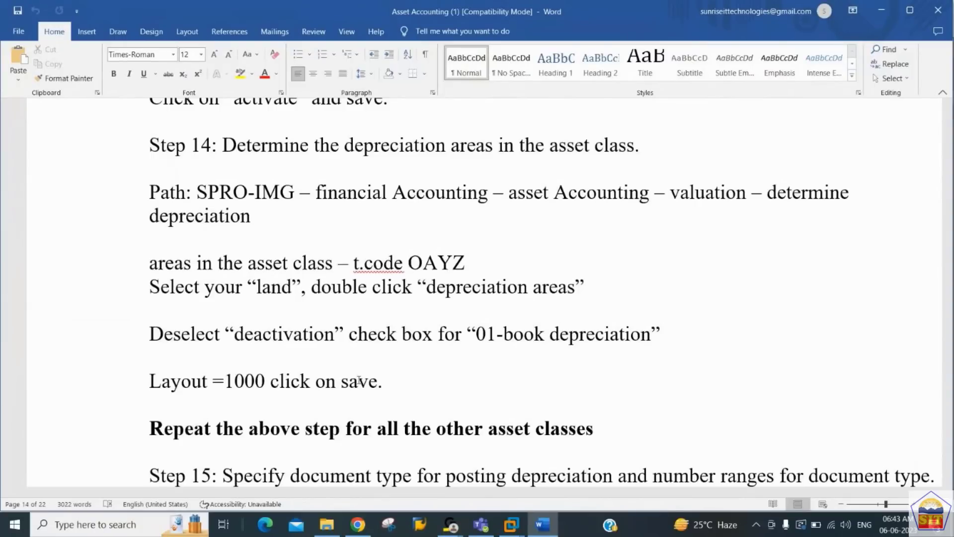
key("alt+Tab")
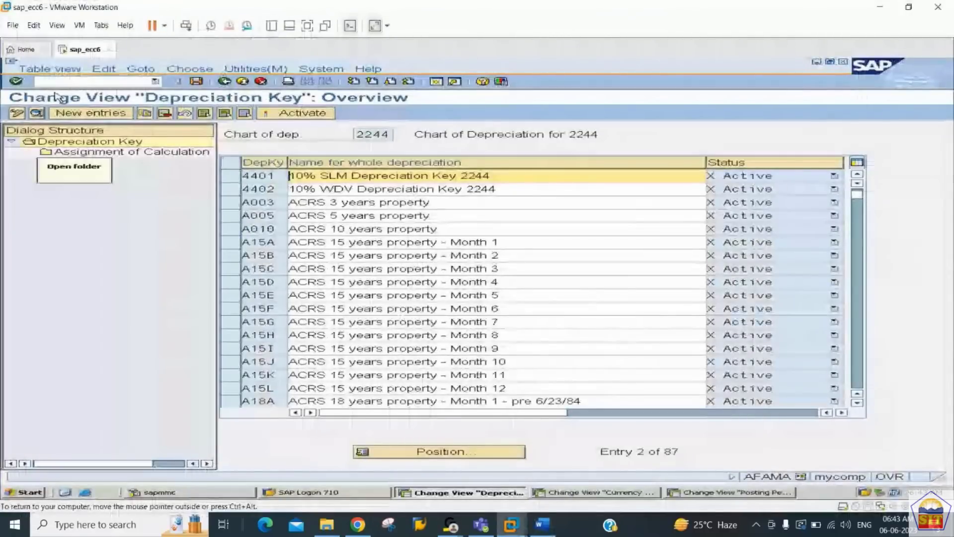
left_click(77, 81)
type("/n")
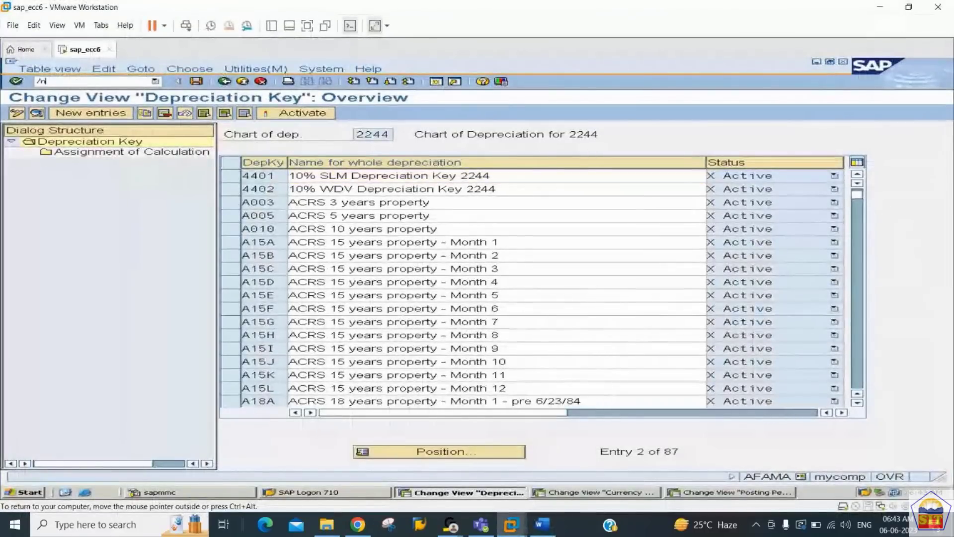
type("oayz")
key("Return")
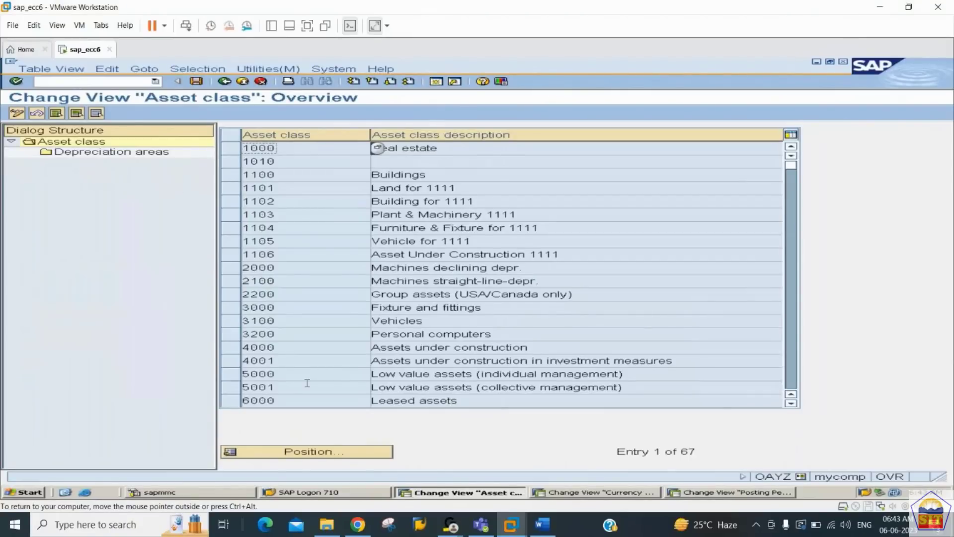
Position the asset class list at 224401 and open the depreciation areas of that land class
left_click(318, 452)
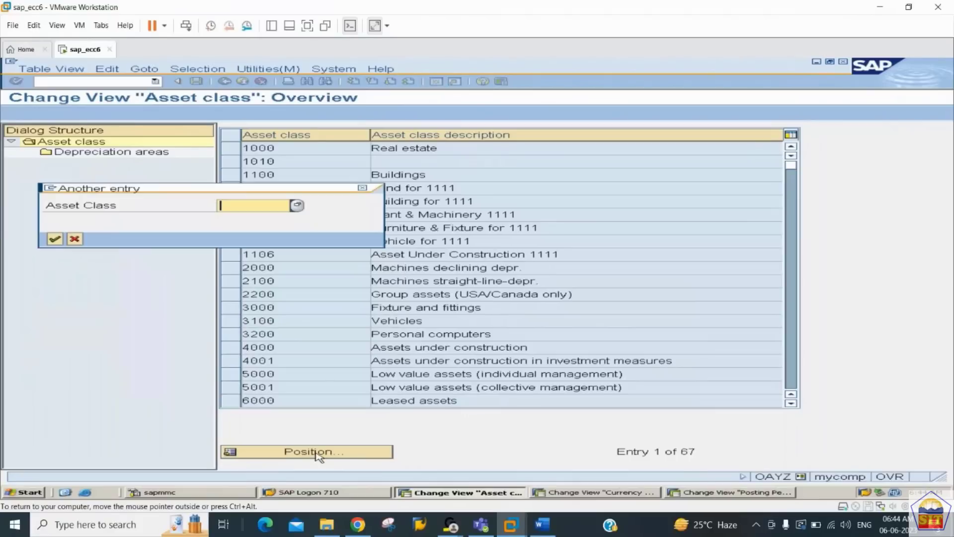
type("2244")
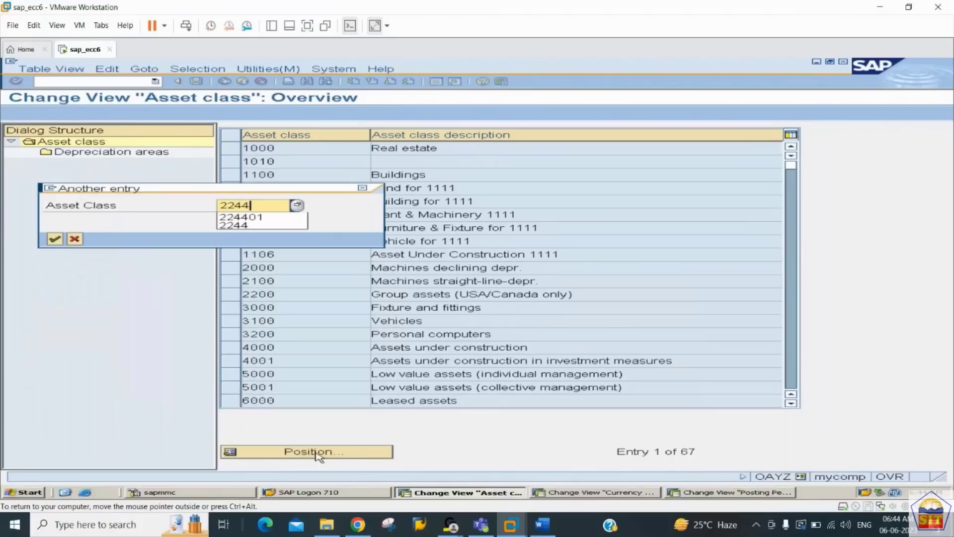
key("Down")
key("Return")
key("Return")
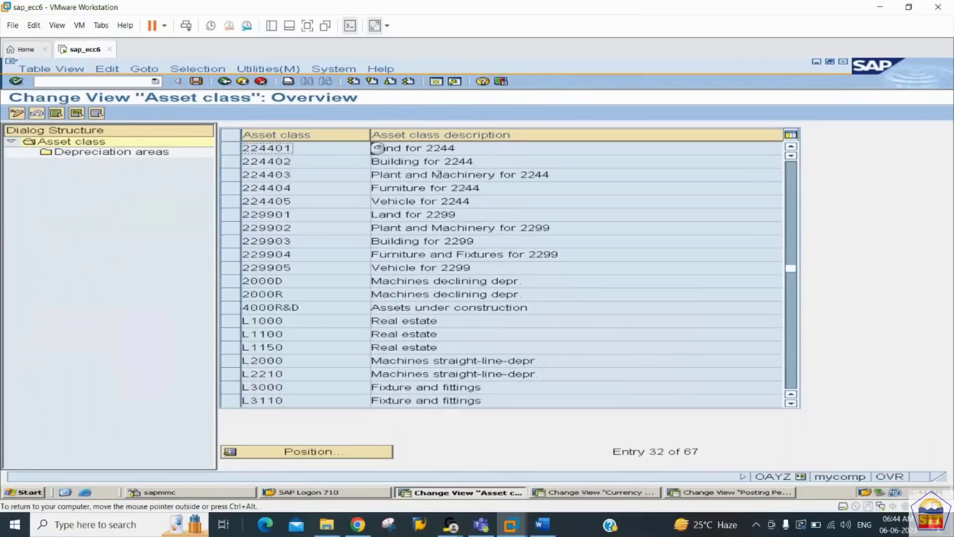
left_click(231, 149)
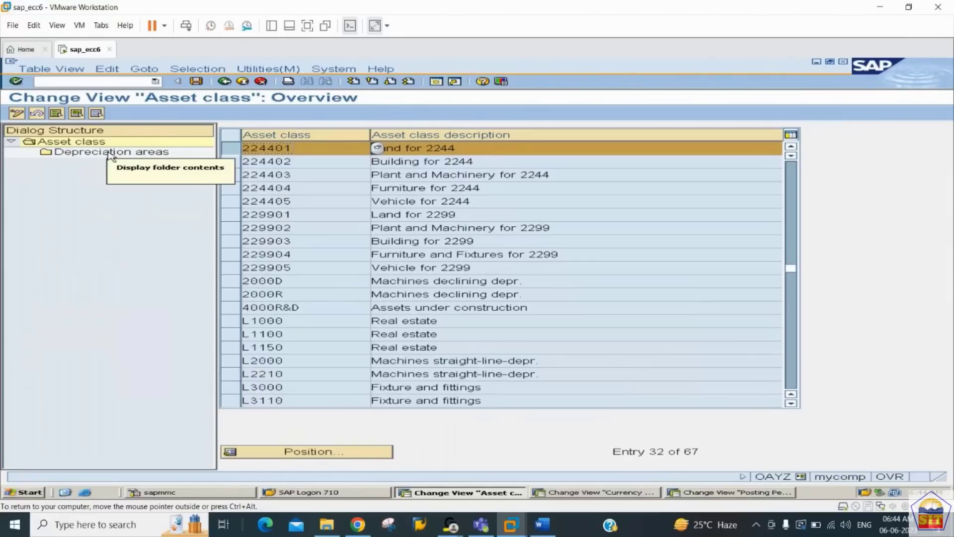
double_click(111, 153)
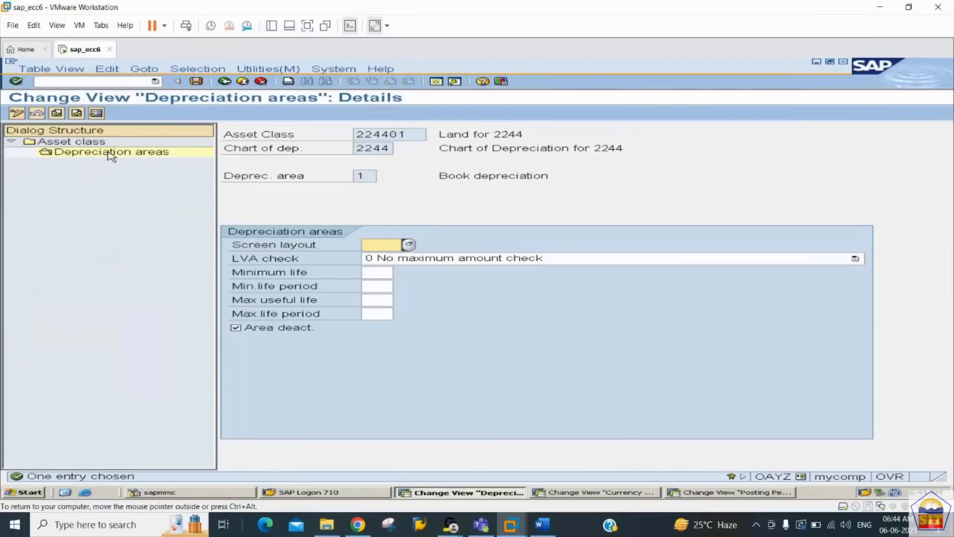
Set screen layout 1000 for the book depreciation area of class 224401, clear its area deactivation and validate the entries
left_click(410, 244)
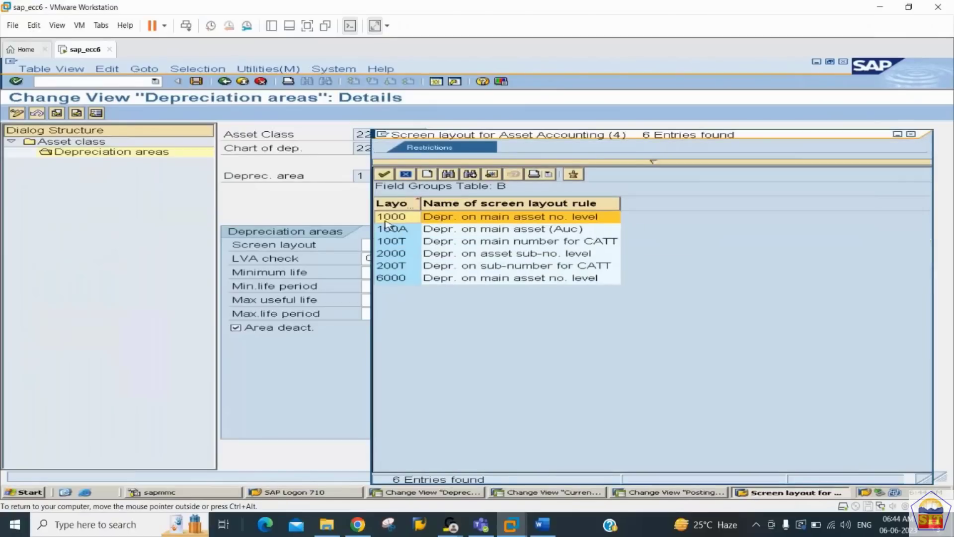
double_click(434, 218)
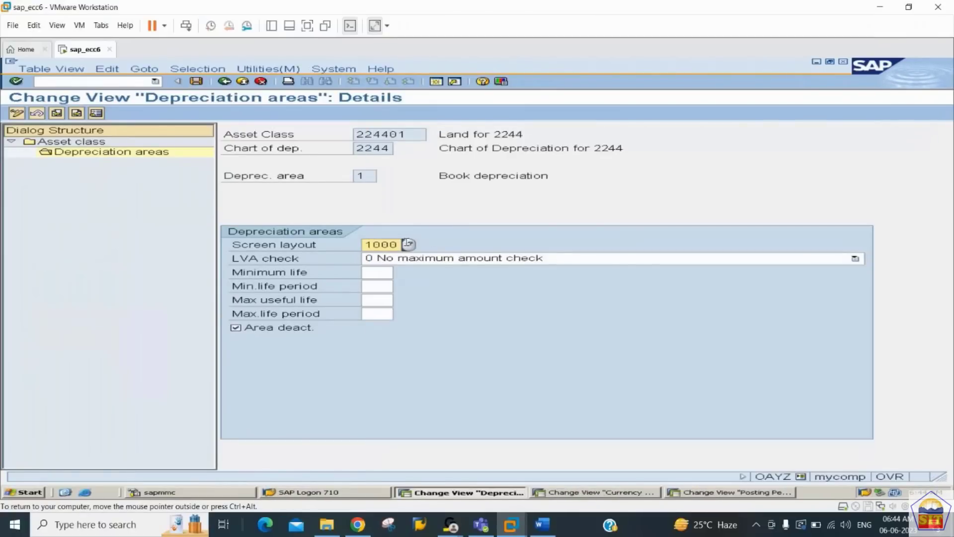
left_click_drag(365, 244, 393, 248)
left_click(290, 331)
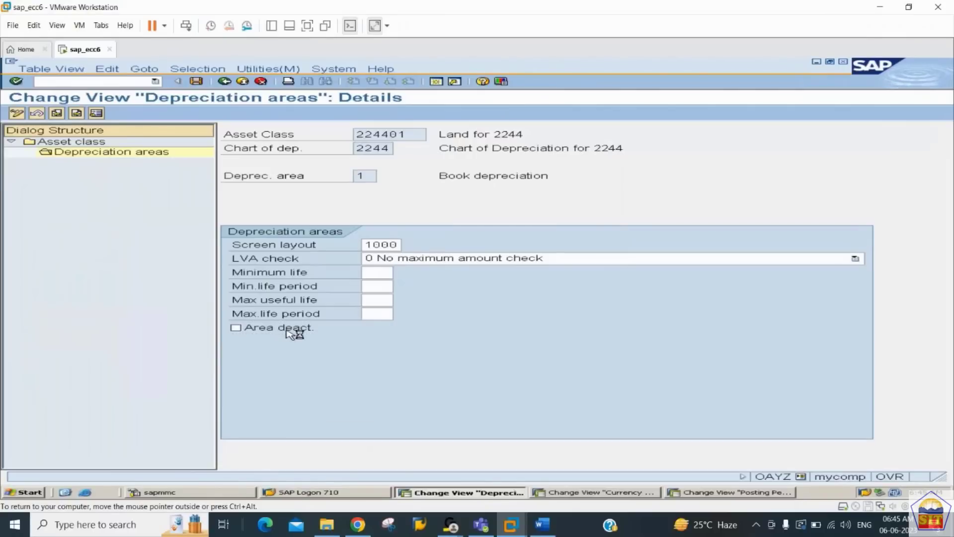
key("Return")
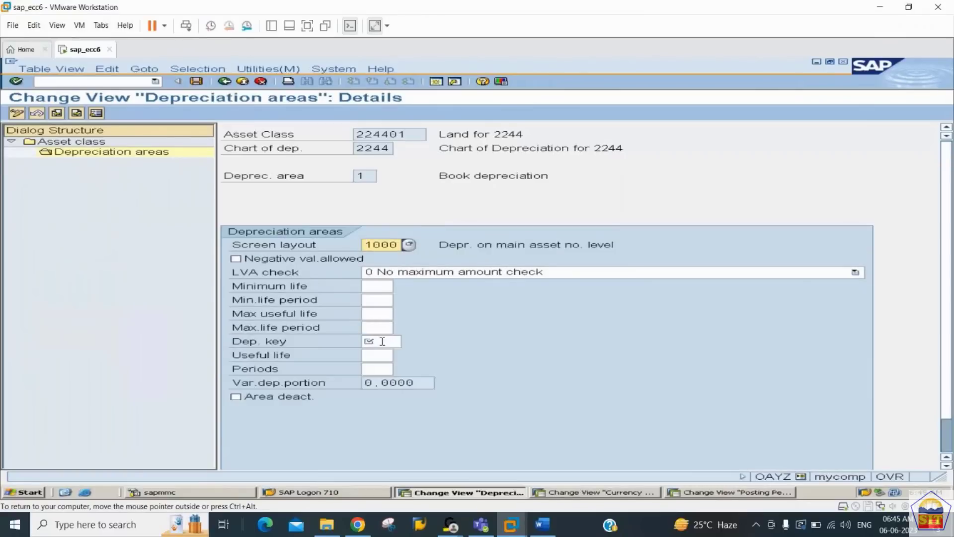
Assign depreciation key 0000 to the book depreciation area of land class 224401 and save it in the proposed customizing request
left_click(382, 341)
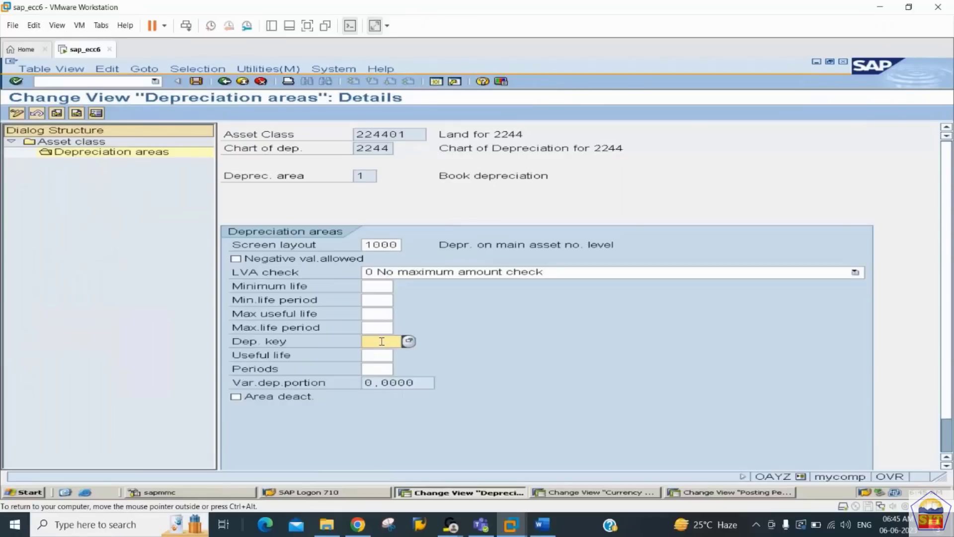
type("0000")
key("Return")
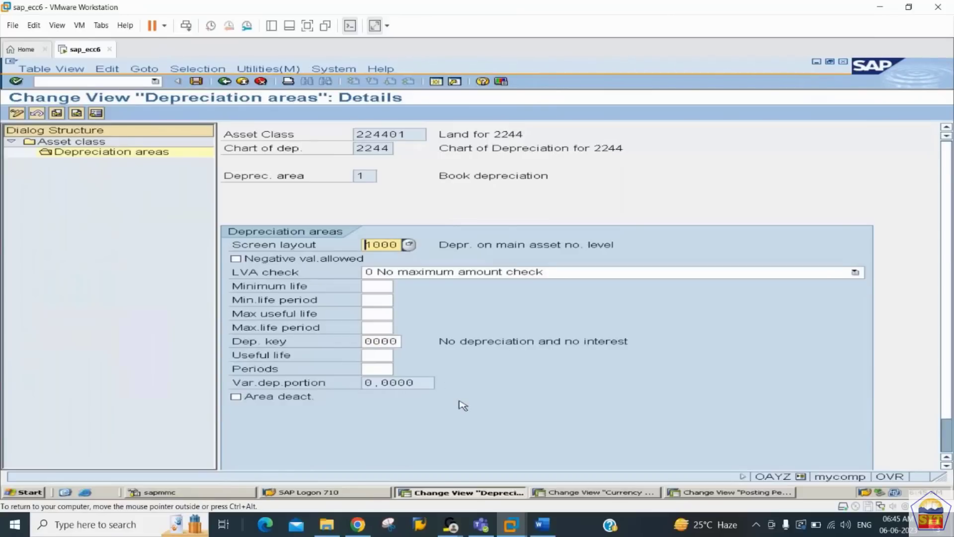
key("ctrl+s")
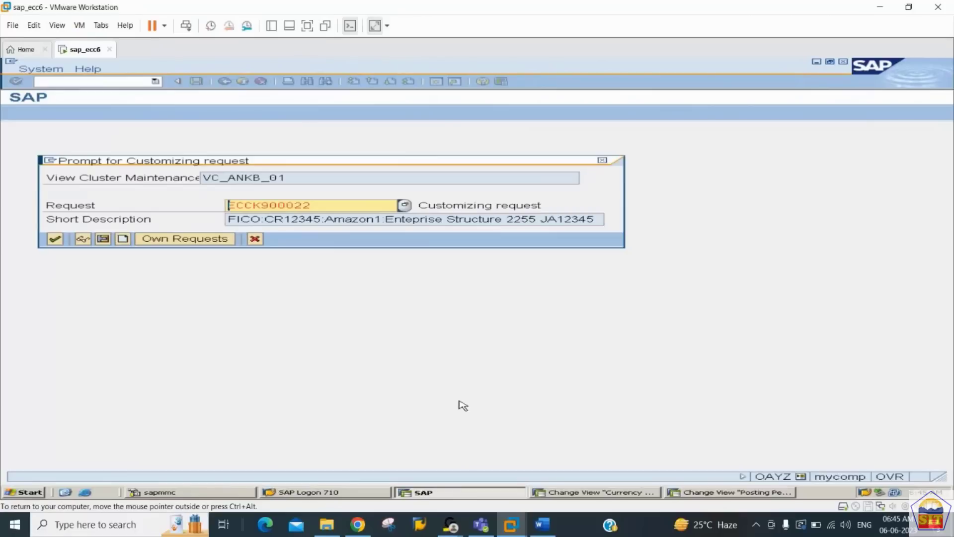
key("Return")
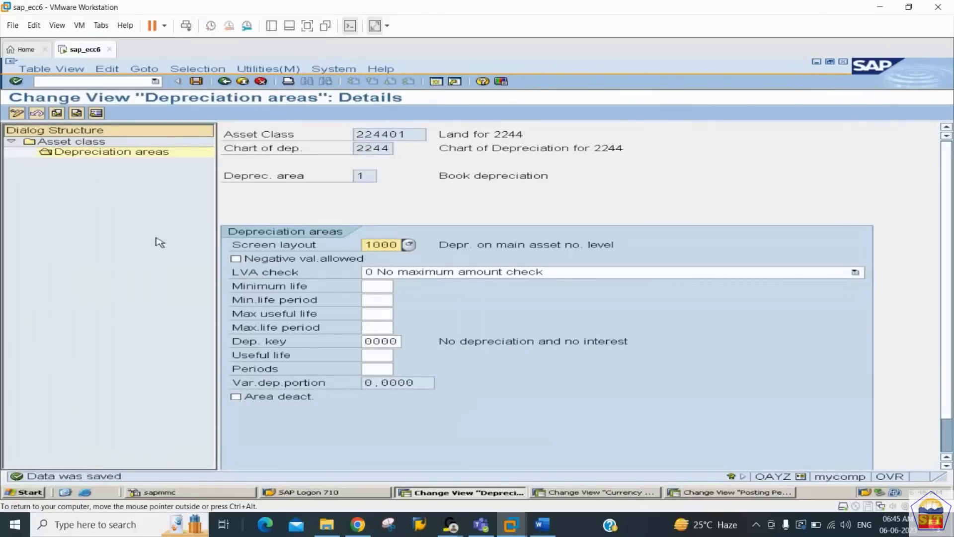
Open the depreciation areas of building class 224402, set screen layout 1000 for book depreciation and clear its area deactivation
left_click(84, 143)
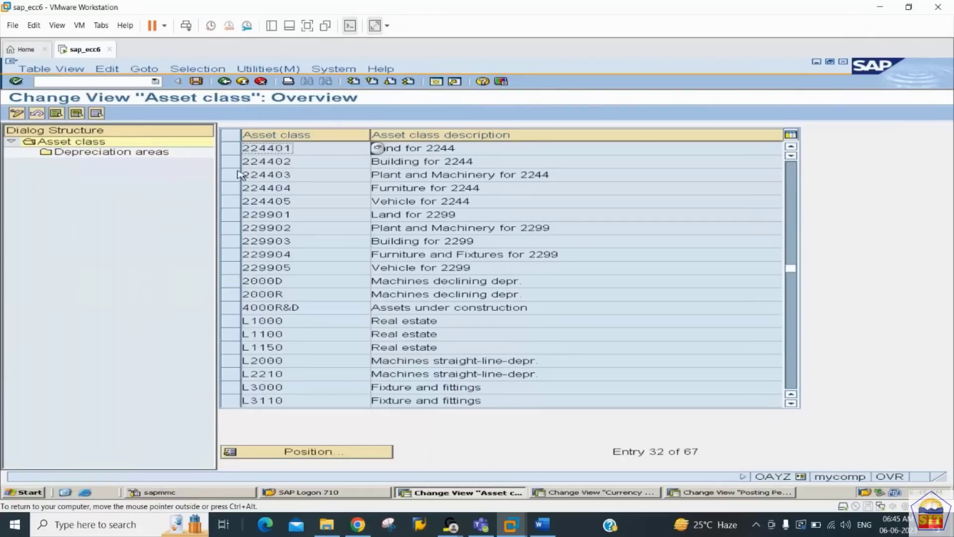
left_click(237, 161)
left_click(127, 153)
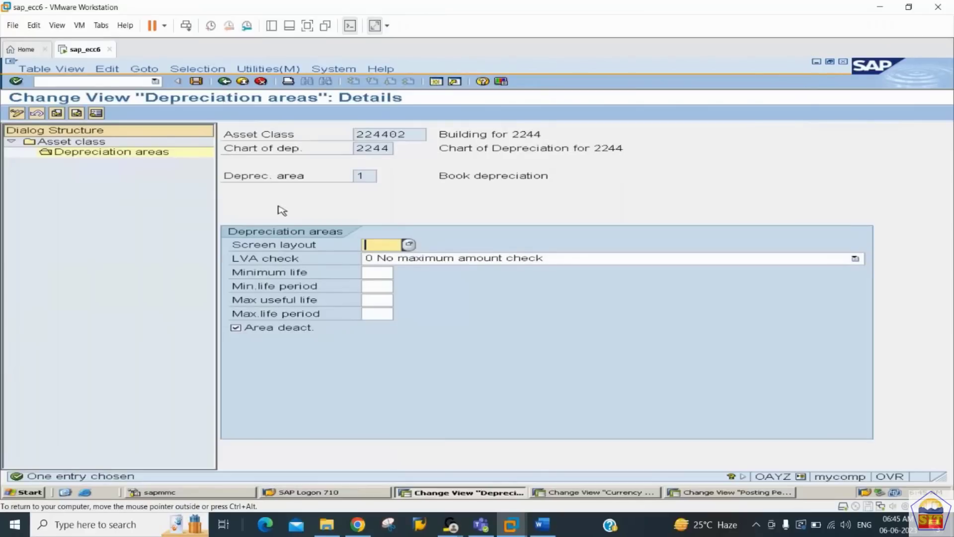
type("1000")
key("Tab")
key("Tab")
key("Tab")
key("Tab")
key("Tab")
key("Tab")
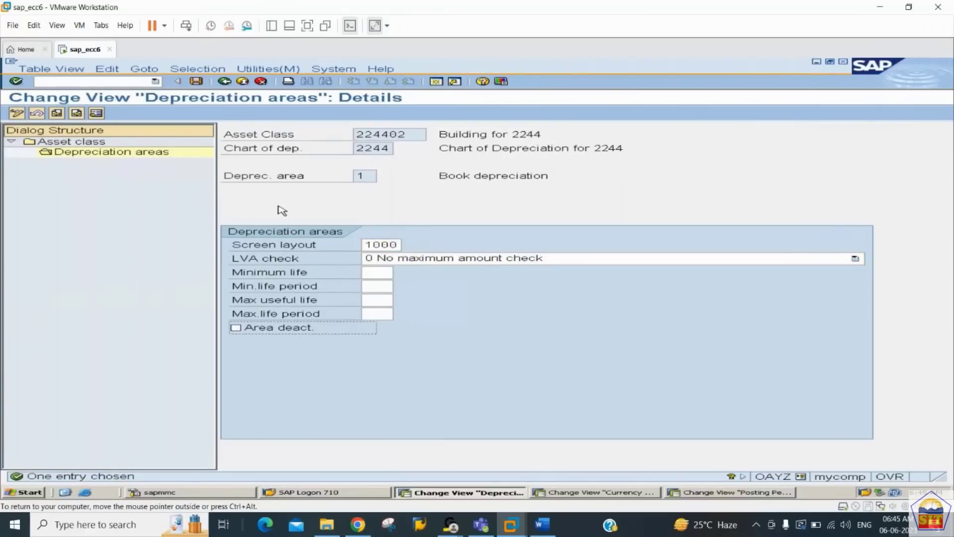
key("Return")
Assign depreciation key 4401 to the book depreciation area of class 224402 and save
key("Tab")
key("Tab")
key("Tab")
key("Tab")
key("Tab")
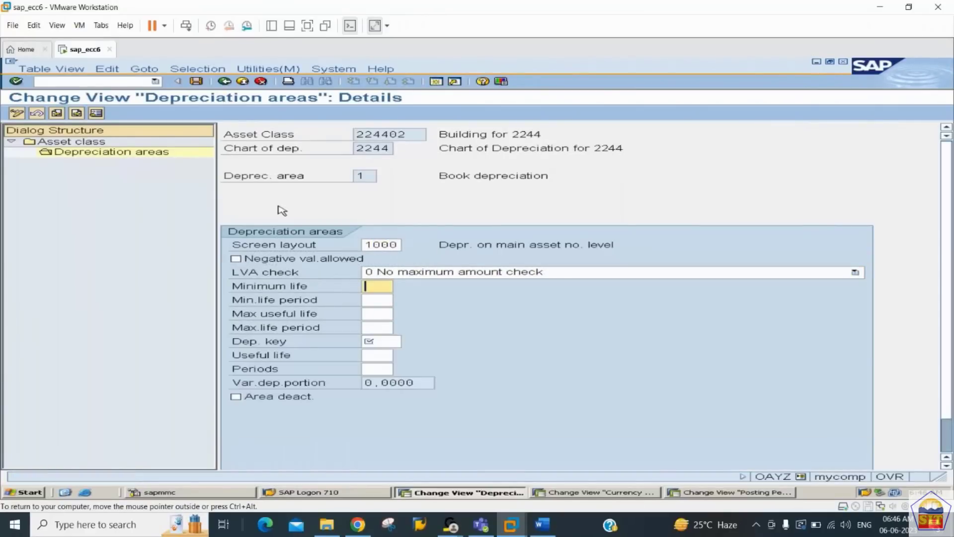
key("Tab")
key("Tab")
type("4401")
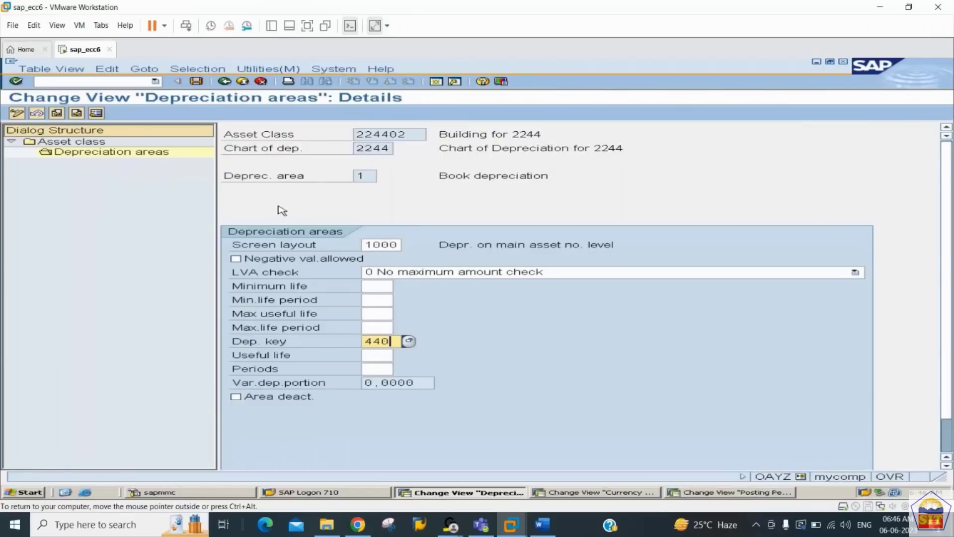
key("Return")
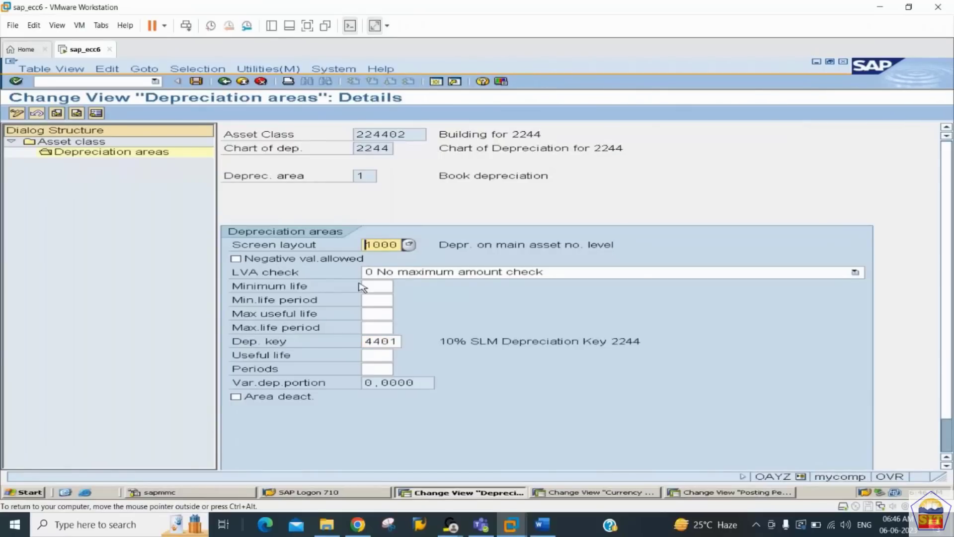
key("ctrl+s")
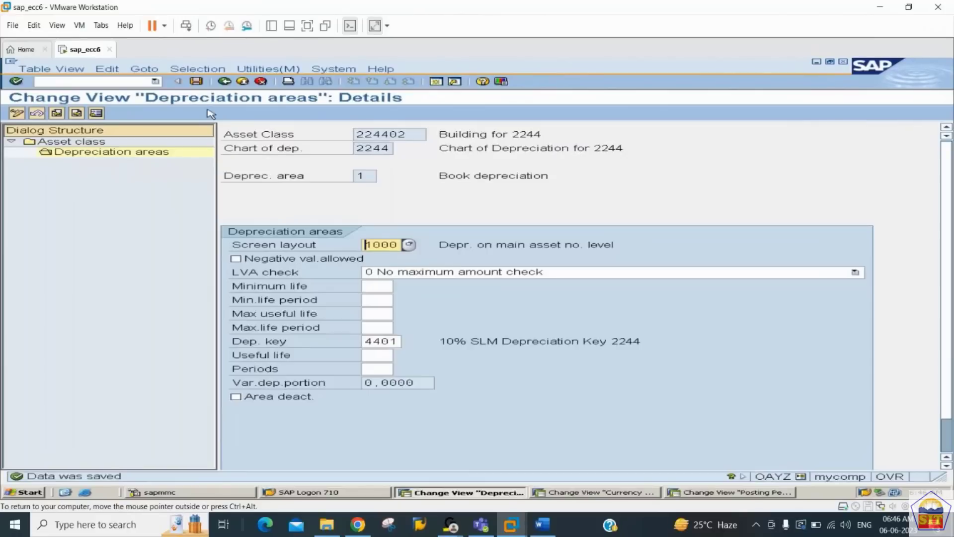
Open the depreciation areas of plant and machinery class 224403, set screen layout 1000 for book depreciation and clear its area deactivation
left_click(101, 144)
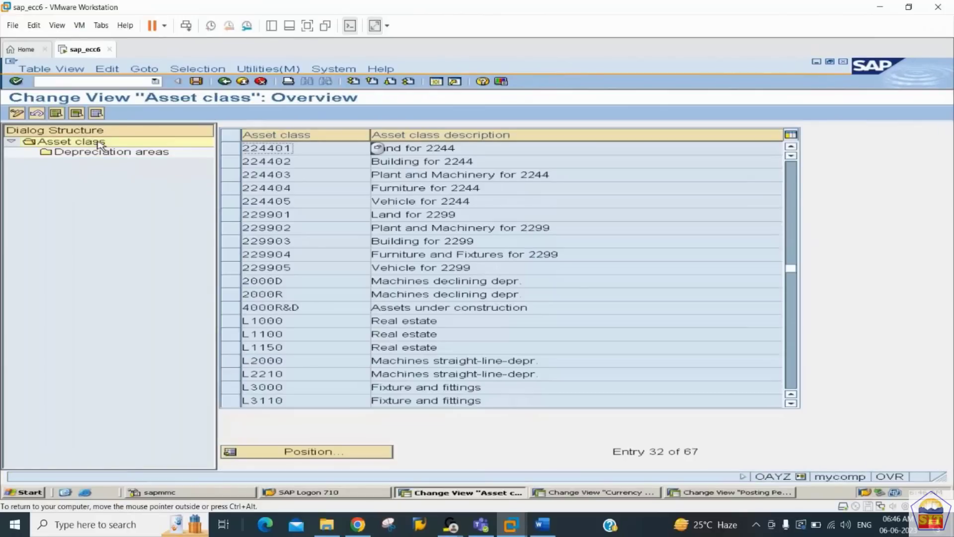
left_click(230, 174)
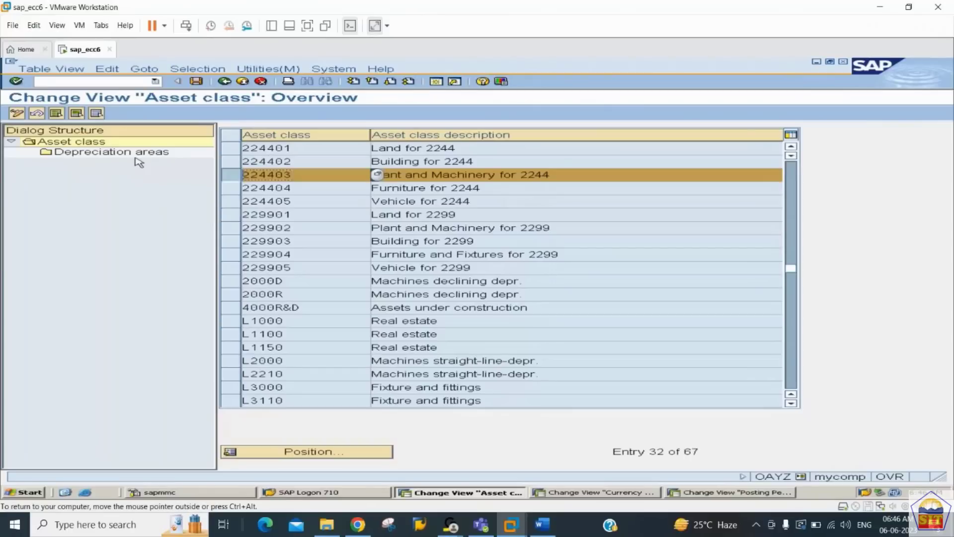
left_click(89, 154)
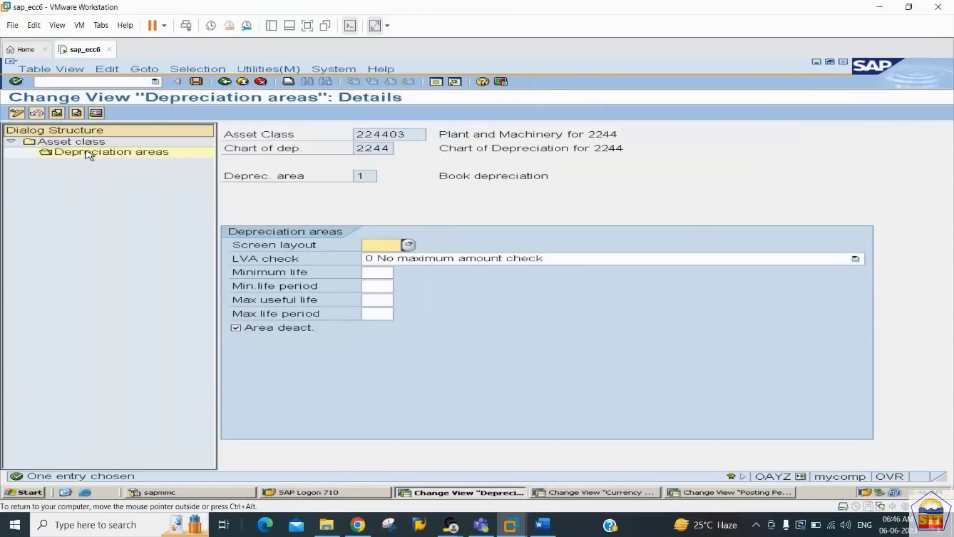
type("1000")
key("Tab")
key("Tab")
key("Tab")
key("Tab")
key("Tab")
key("Tab")
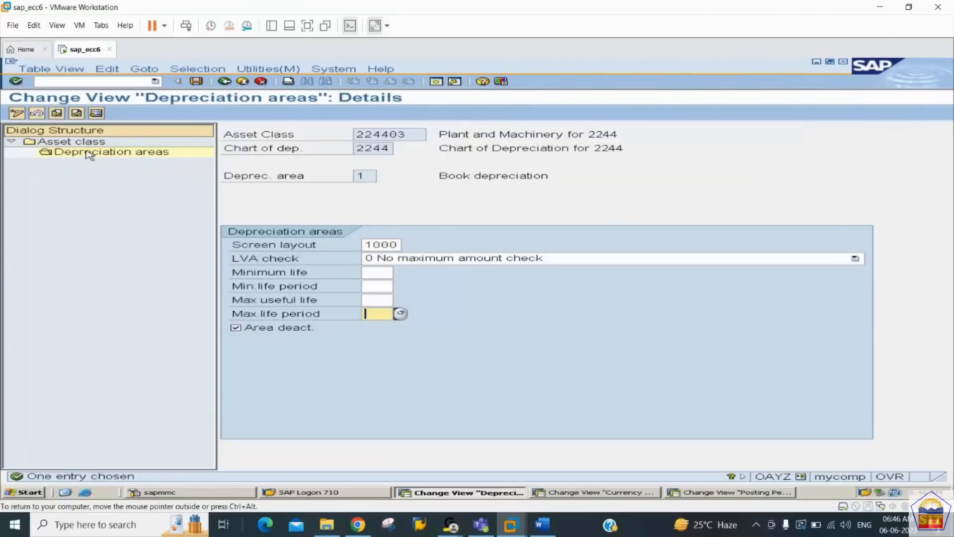
key("space")
key("Return")
Assign depreciation key 4402 to the book depreciation area of class 224403 and save
key("Tab")
key("Tab")
key("Tab")
key("Tab")
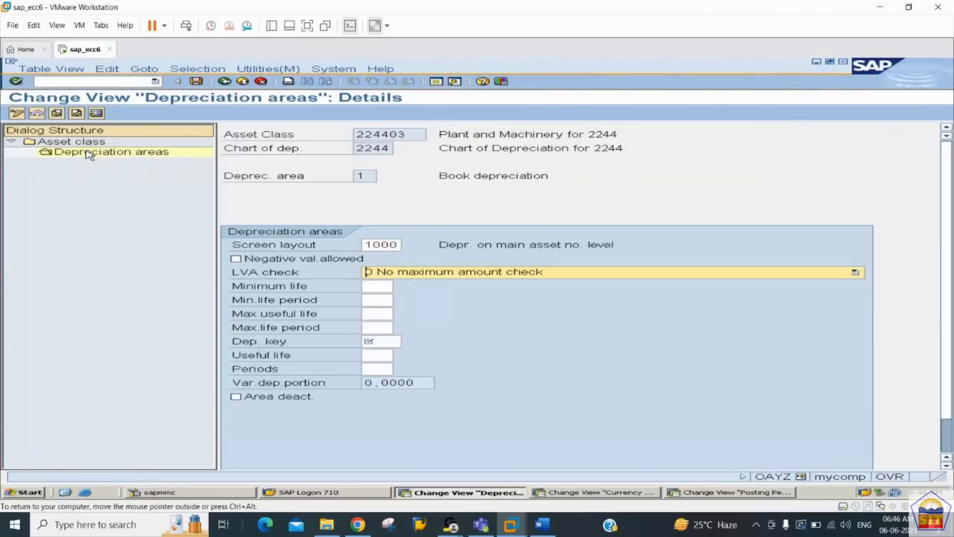
key("Tab")
key("Tab")
key("Tab")
type("4402")
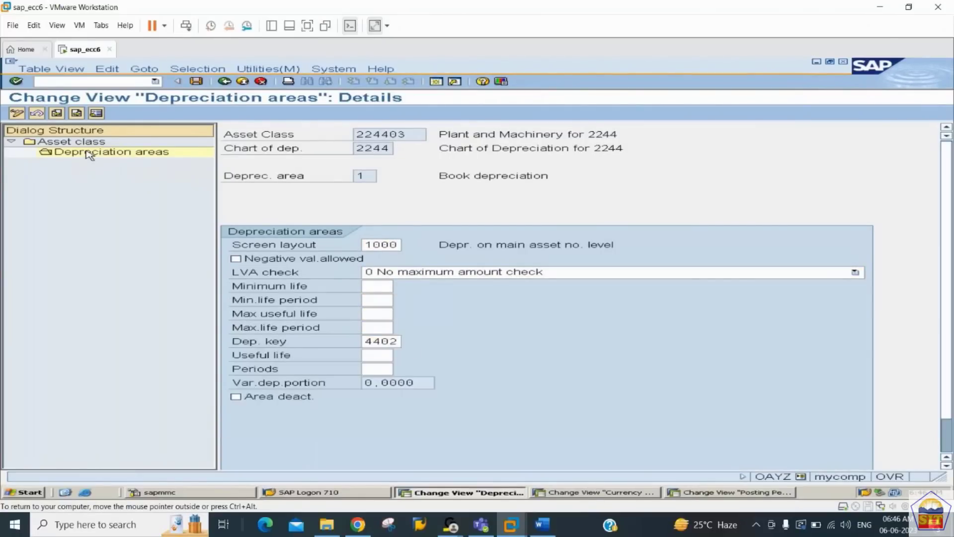
key("Return")
key("ctrl+s")
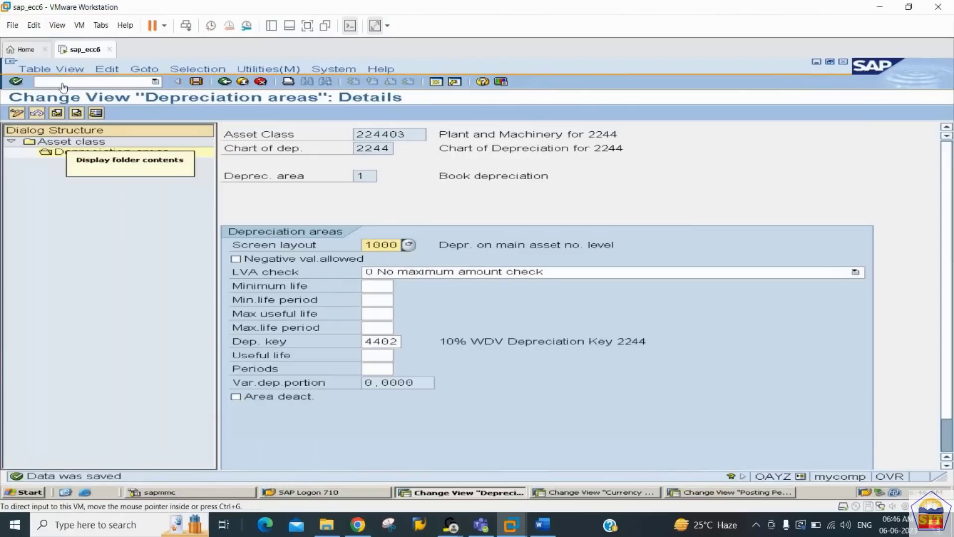
Open the depreciation areas of furniture class 224404, set screen layout 1000 for book depreciation and clear its area deactivation
double_click(85, 142)
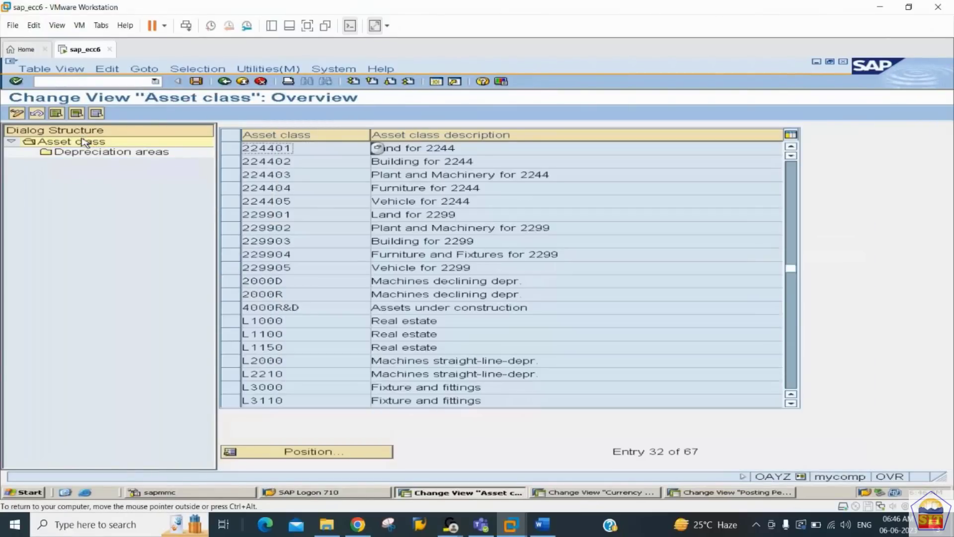
left_click(236, 189)
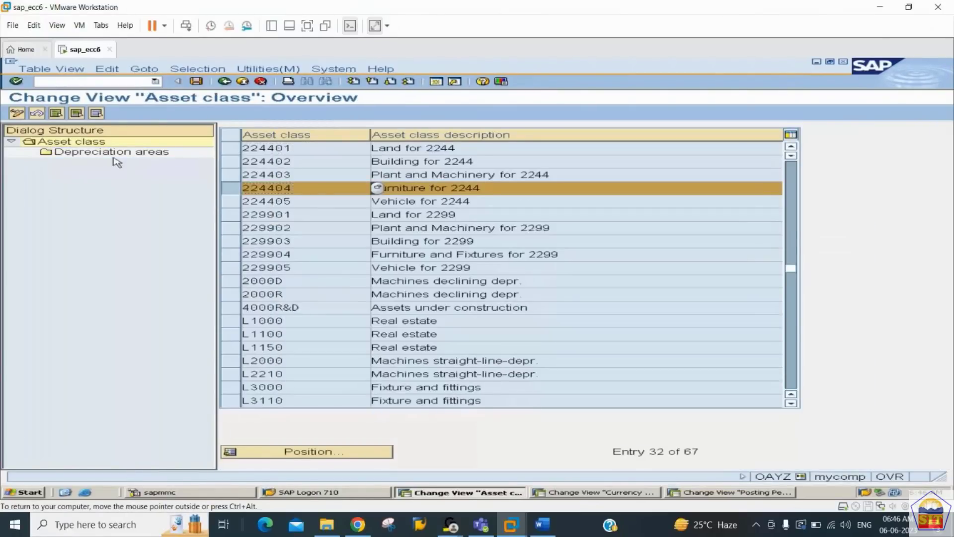
double_click(113, 154)
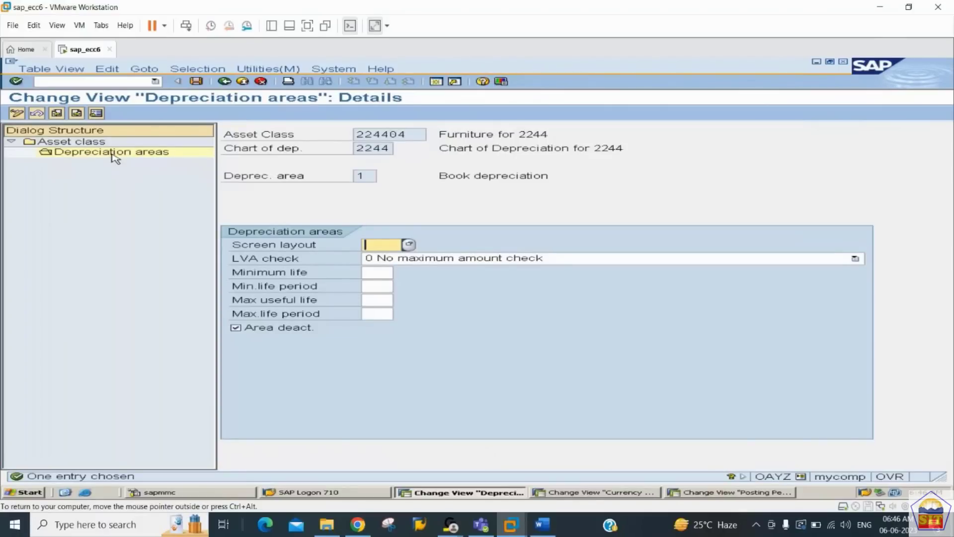
type("1000")
key("Tab")
key("Tab")
key("Tab")
key("Tab")
key("Tab")
key("Tab")
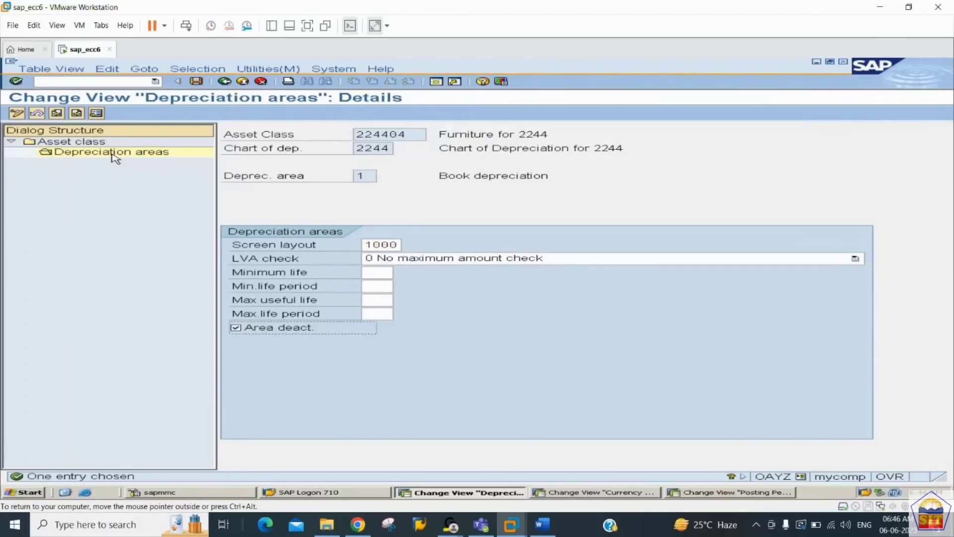
key("Return")
Assign depreciation key 4401 to the book depreciation area of class 224404 and save
key("Tab")
key("Tab")
key("Tab")
key("Tab")
key("Tab")
key("Tab")
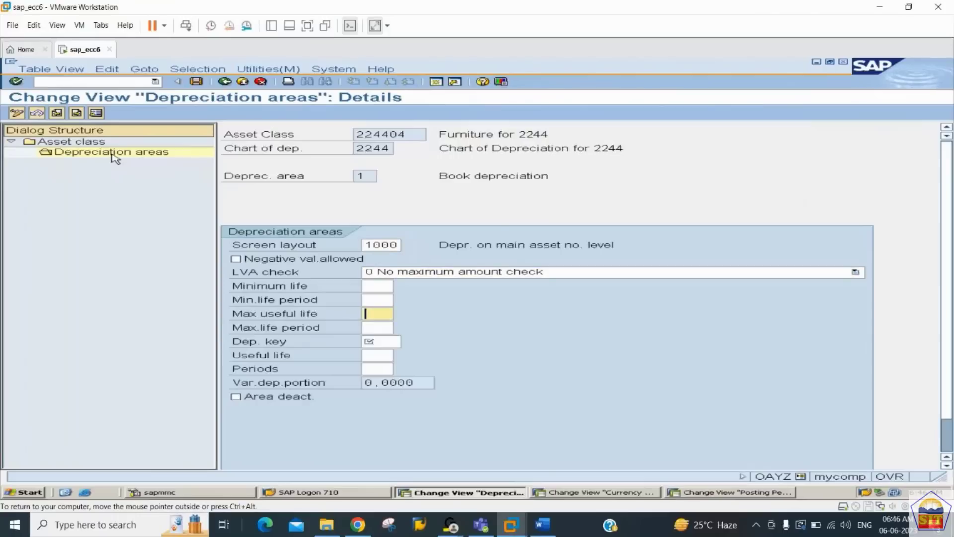
key("Tab")
type("4401")
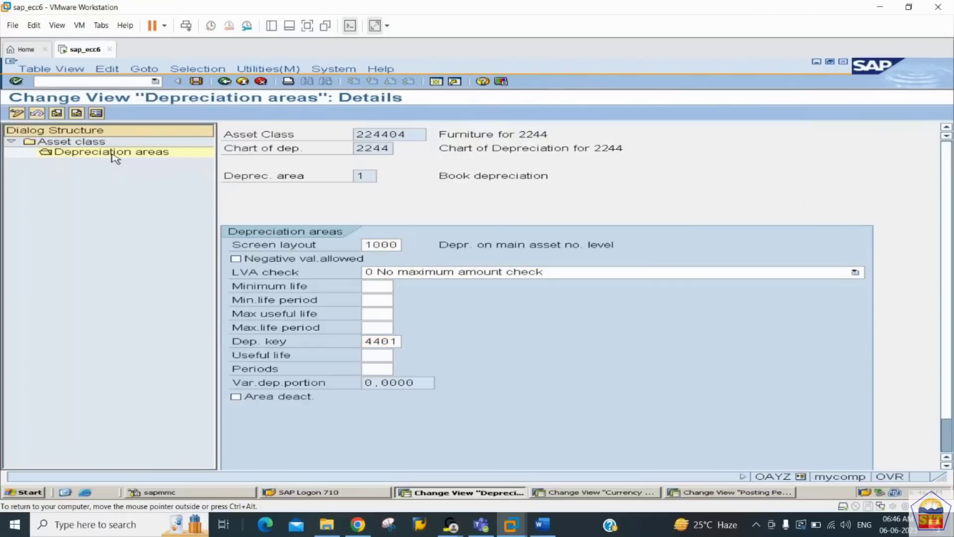
key("Return")
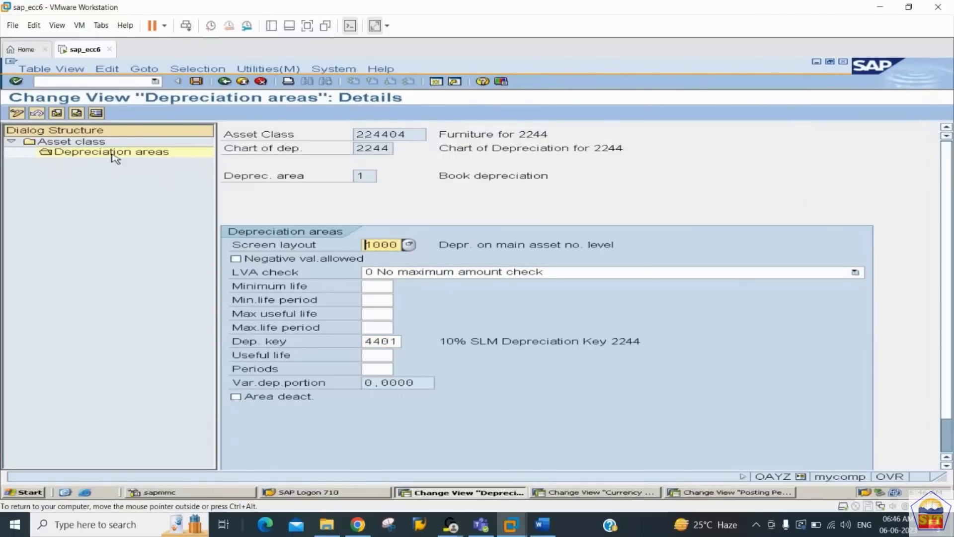
key("ctrl+s")
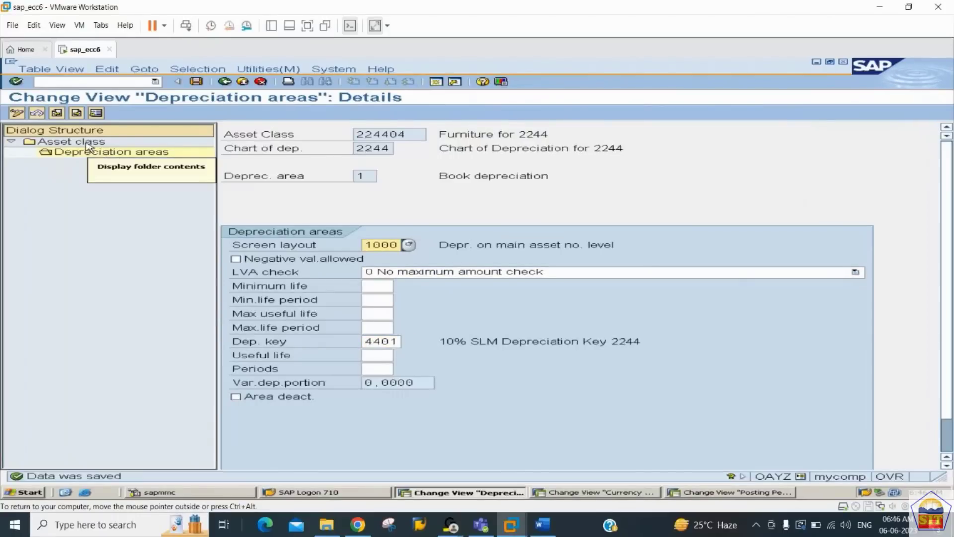
Open the depreciation areas of vehicle class 224405, set screen layout 1000 for book depreciation and clear its area deactivation
left_click(89, 145)
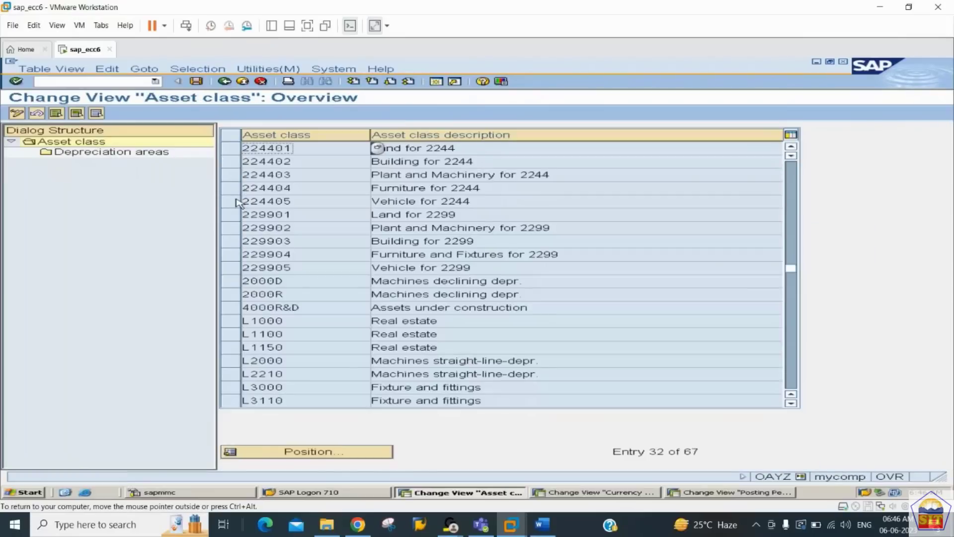
left_click(233, 201)
double_click(112, 155)
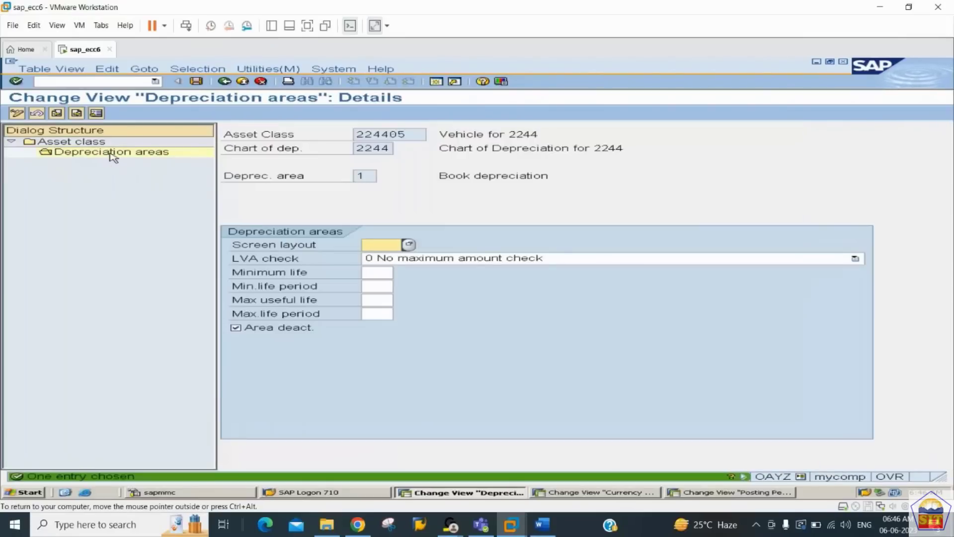
type("1000")
key("Tab")
key("Tab")
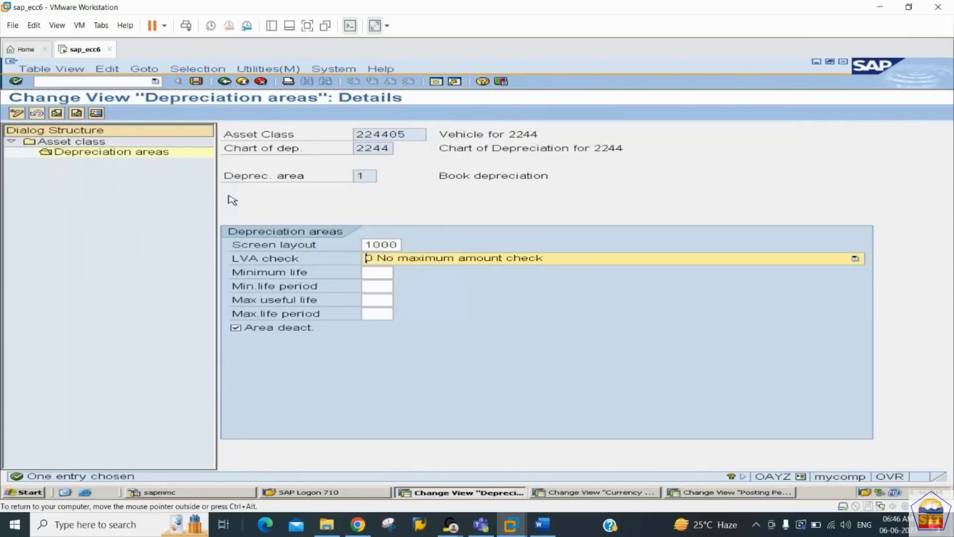
key("Tab")
key("Tab")
key("Tab")
key("Tab")
key("space")
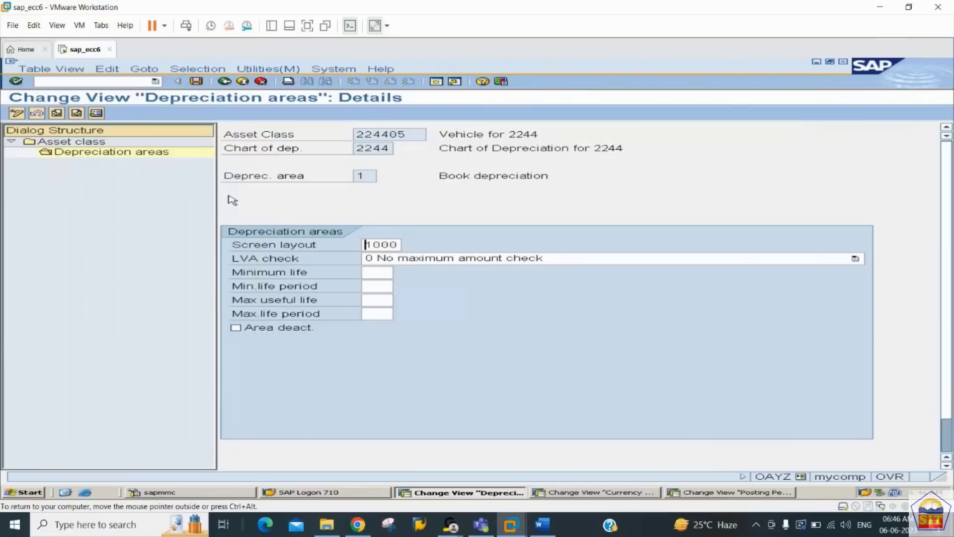
Assign depreciation key 4402 to the book depreciation area of class 224405 and save
key("Tab")
key("Tab")
key("Tab")
key("Tab")
key("Tab")
key("Tab")
key("Tab")
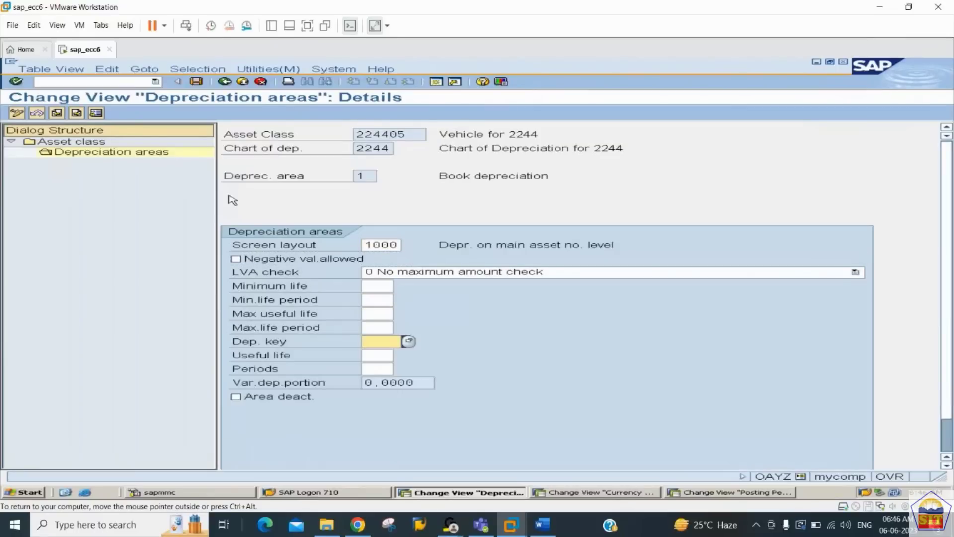
key("BackSpace")
key("Down")
key("Down")
key("Return")
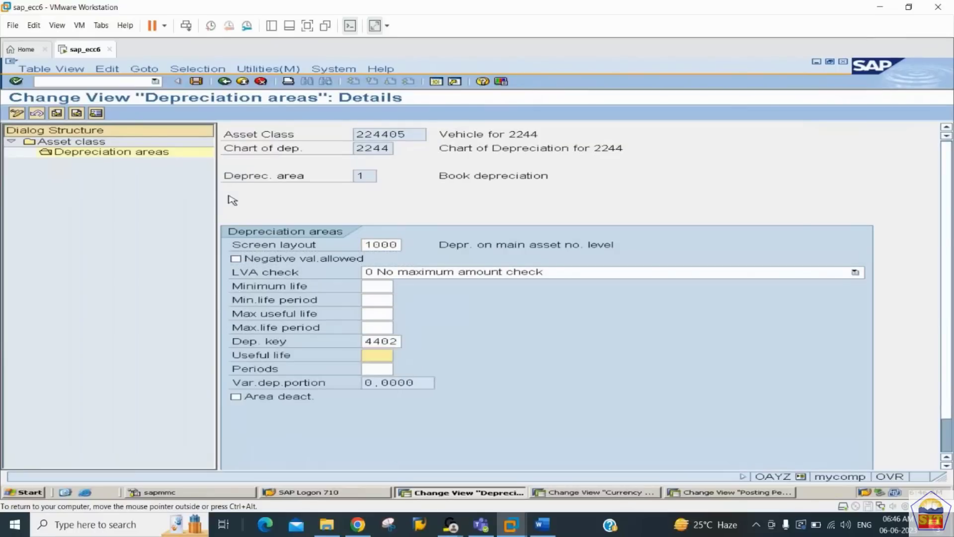
key("Return")
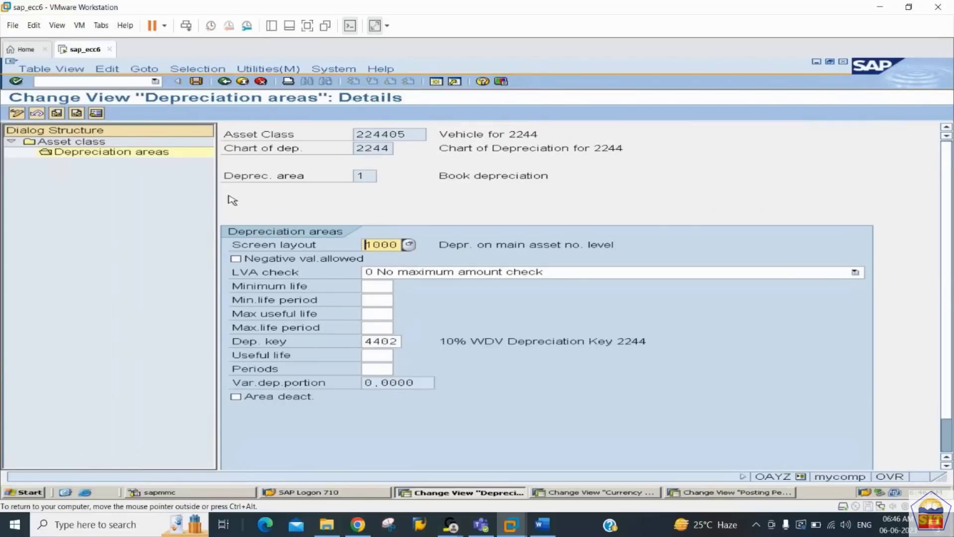
key("ctrl+s")
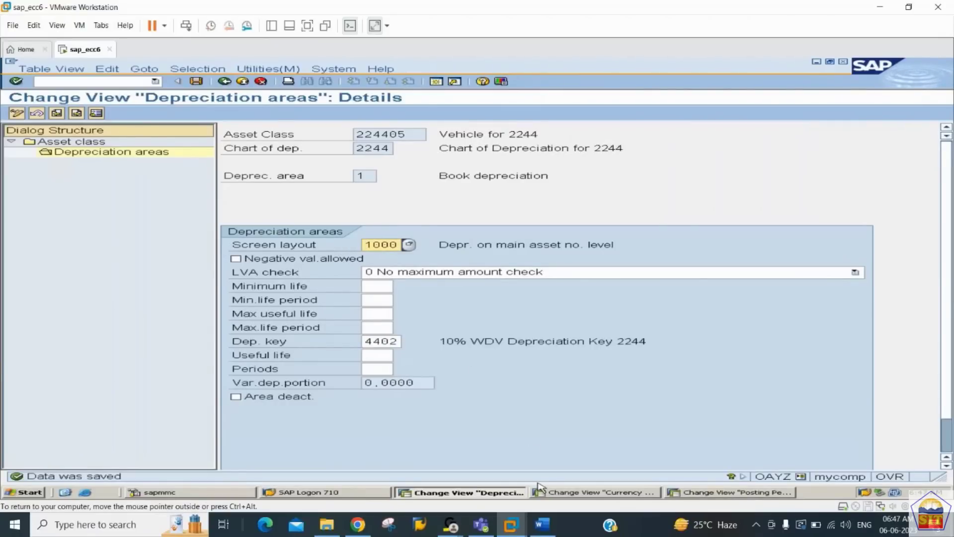
Switch to the Word notes and read step 15 on the document type and number ranges for posting depreciation
left_click(547, 525)
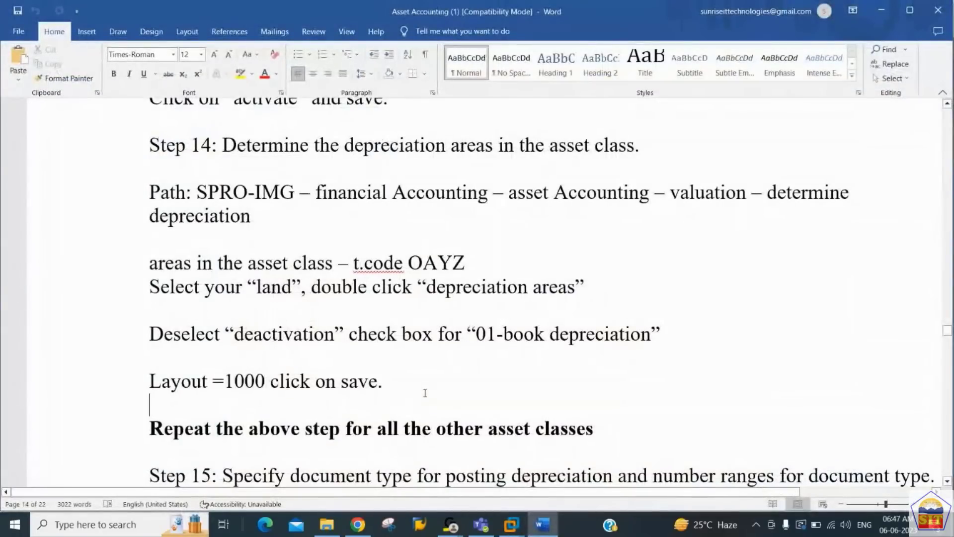
key("Down")
key("Down")
key("Down")
key("Down")
key("Down")
key("Down")
key("Down")
key("Down")
key("Down")
key("Down")
key("Down")
key("Down")
key("Down")
key("Down")
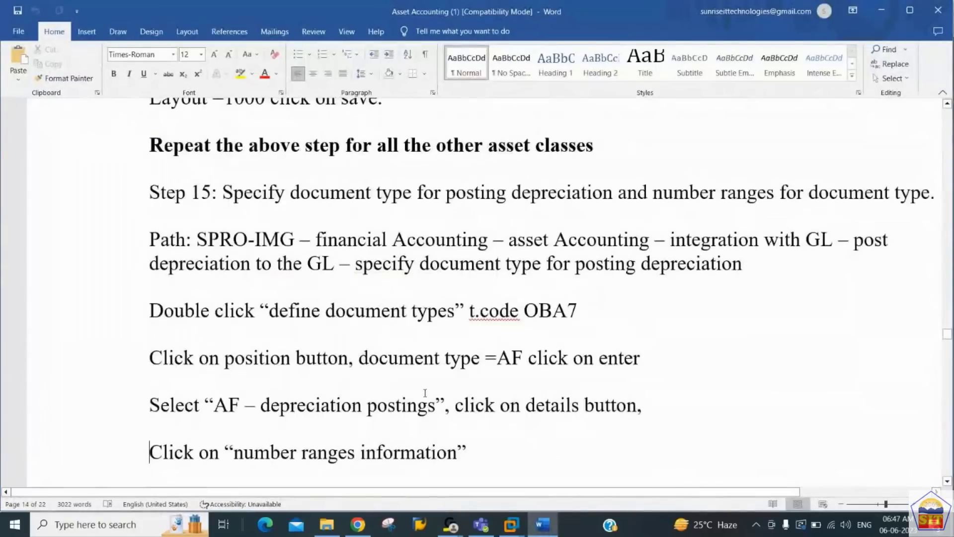
key("Up")
key("Up")
key("Up")
key("Up")
key("Up")
key("Up")
key("Up")
key("Up")
key("Up")
key("Up")
key("Up")
key("Up")
key("Up")
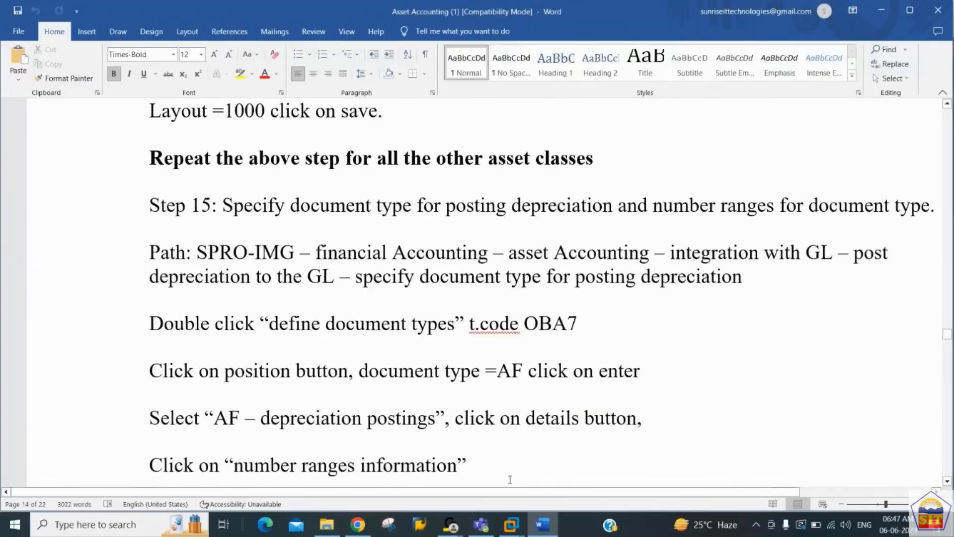
Switch back to the SAP virtual machine and run transaction OBA7 to open the document types
left_click(511, 525)
left_click(98, 81)
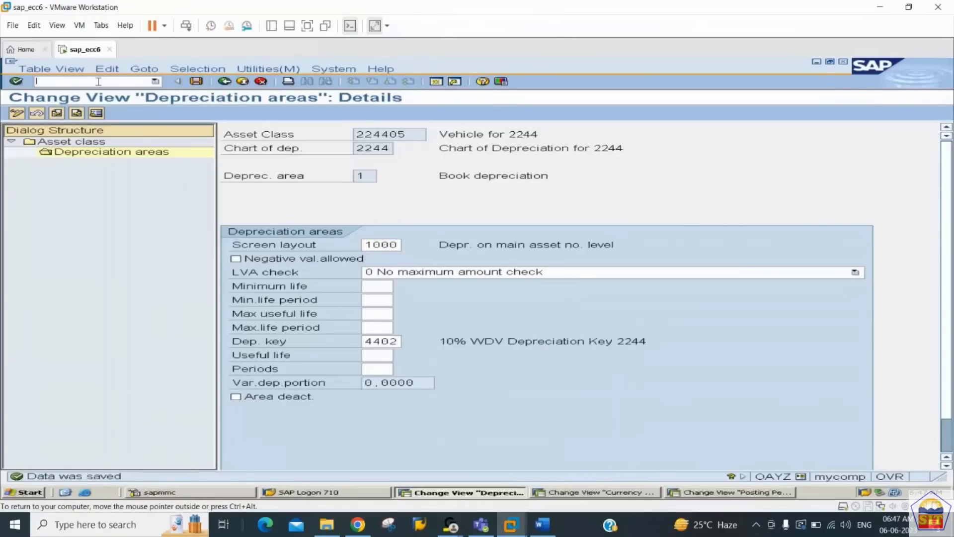
type("/noba7")
key("Return")
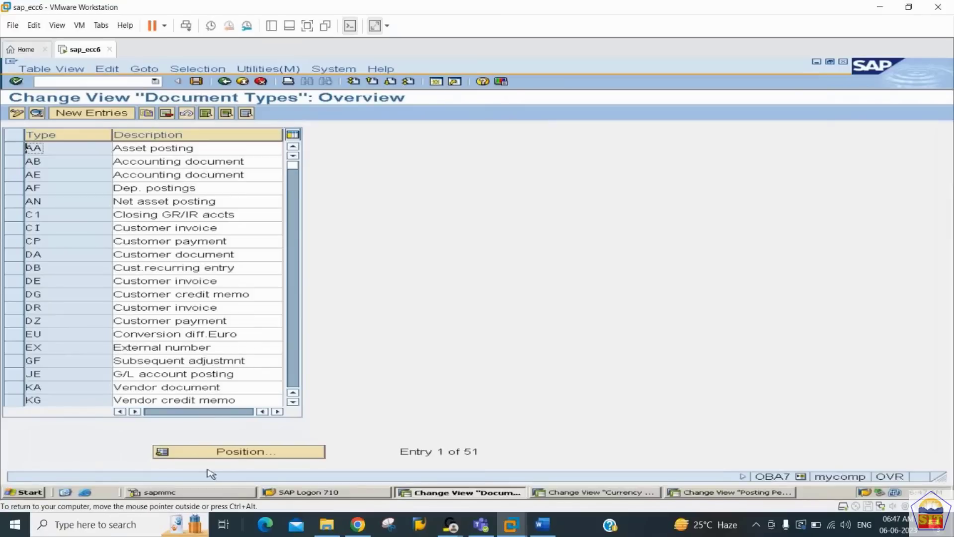
Position the document type list at AF and open the details of the depreciation postings type
left_click(255, 452)
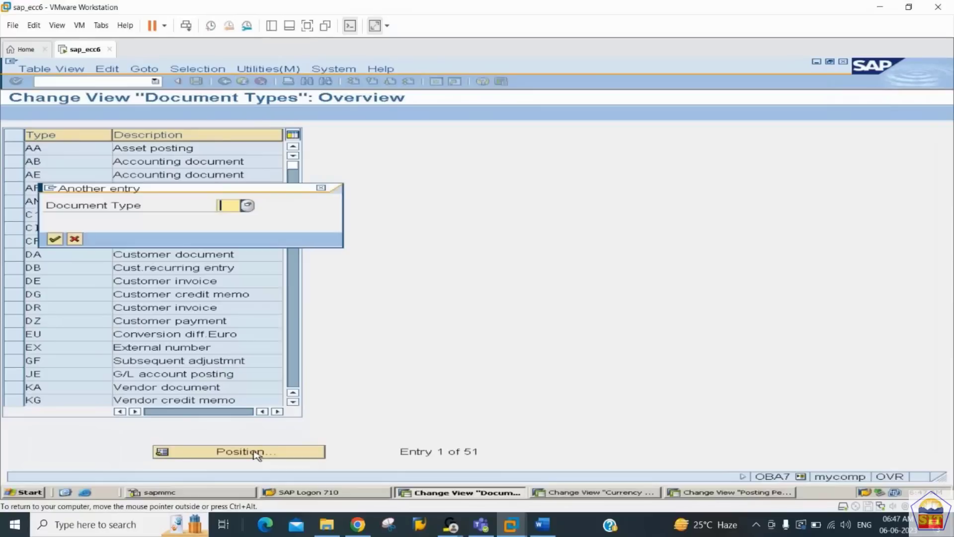
type("AF")
key("Return")
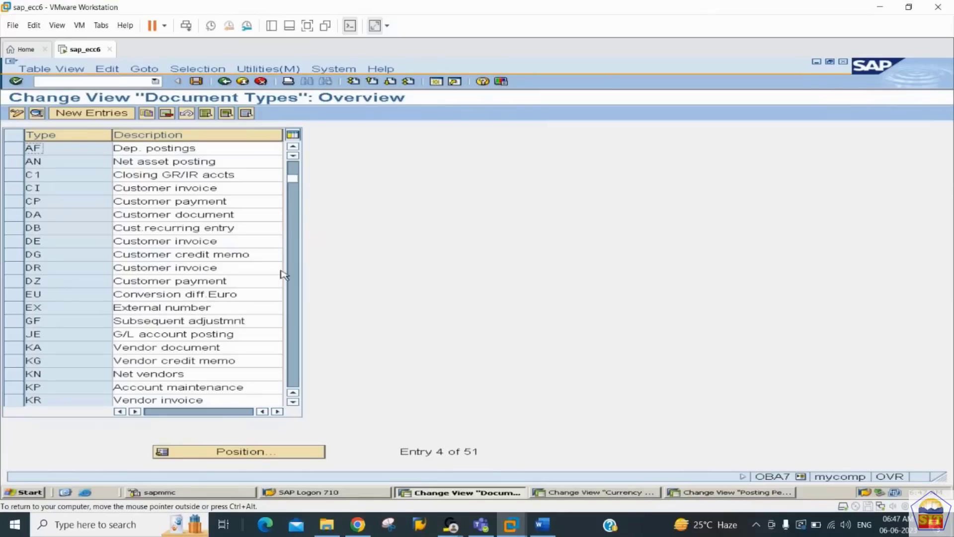
key("Tab")
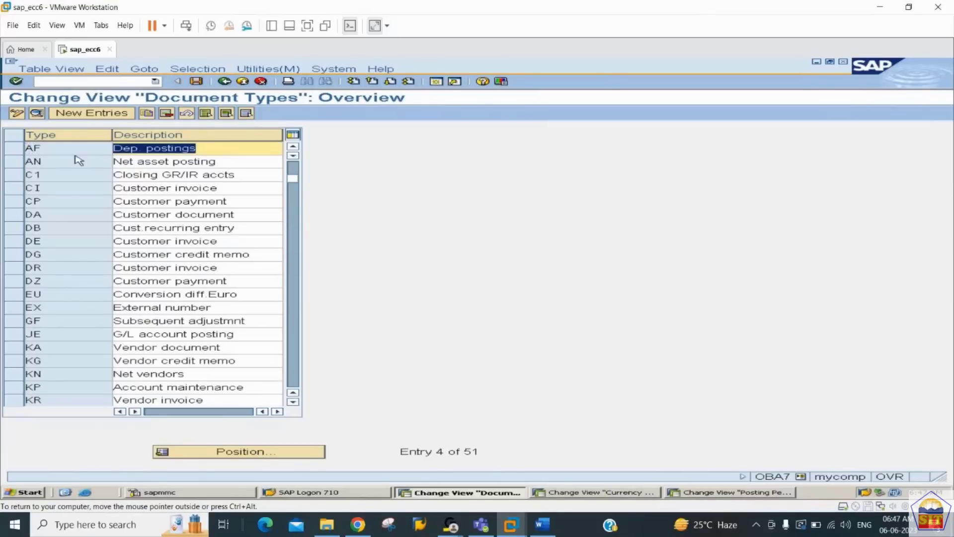
left_click(64, 150)
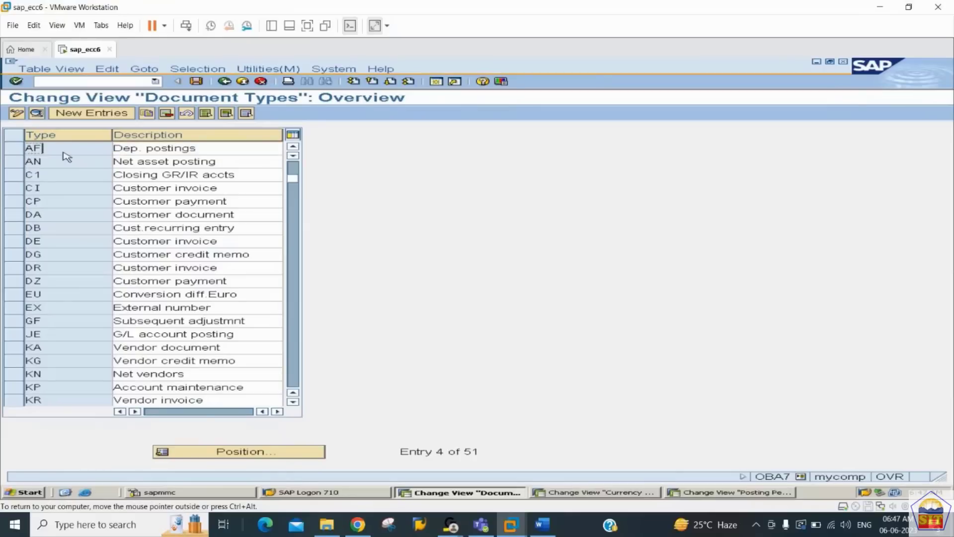
double_click(63, 151)
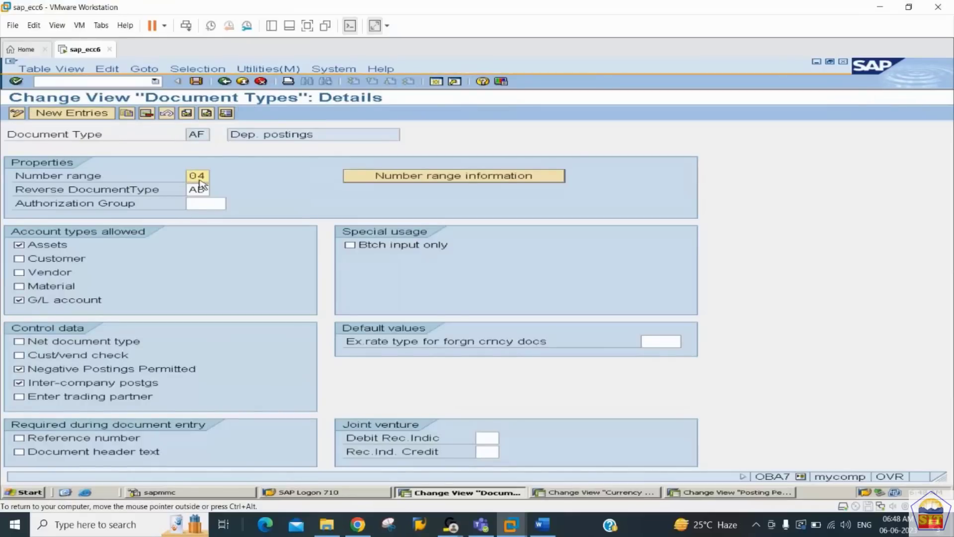
Open the number range information of document type AF and maintain the intervals for company code 2244
left_click_drag(206, 176, 130, 189)
left_click(434, 176)
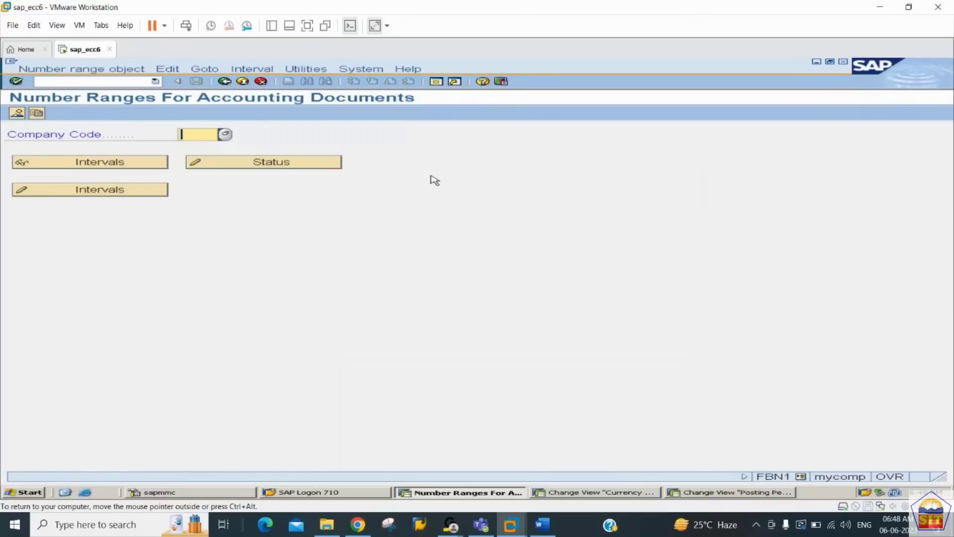
type("2244")
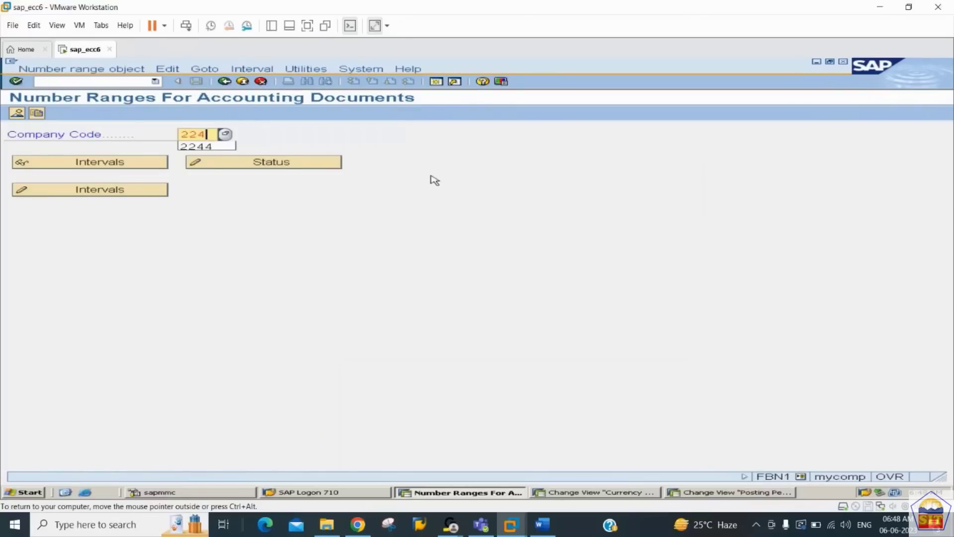
key("Tab")
key("Tab")
key("Tab")
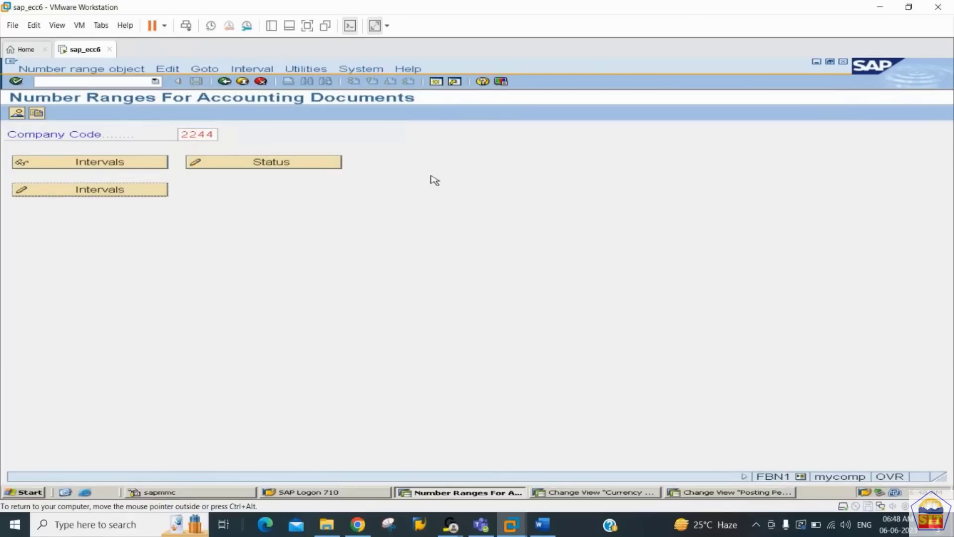
key("Return")
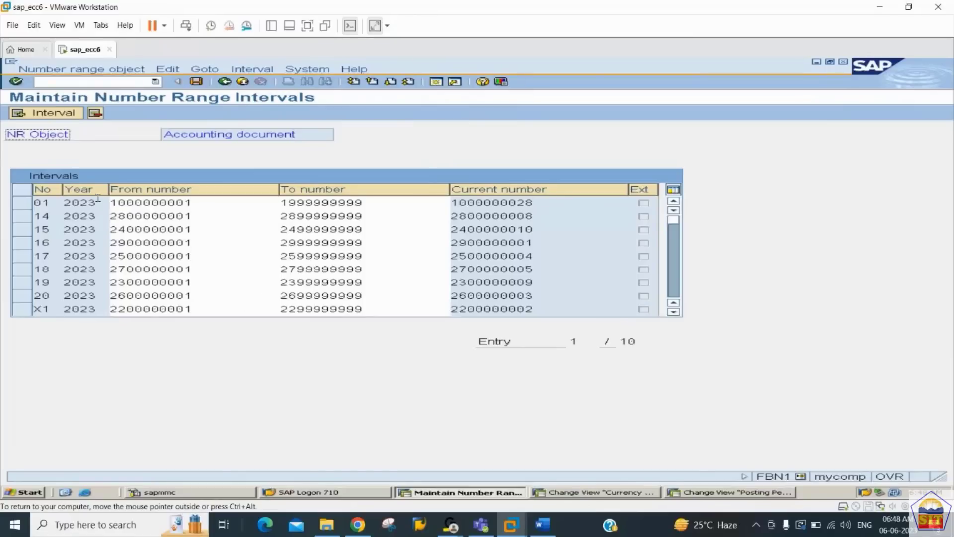
Begin a new accounting document interval with number 04 and year 2023
left_click(63, 114)
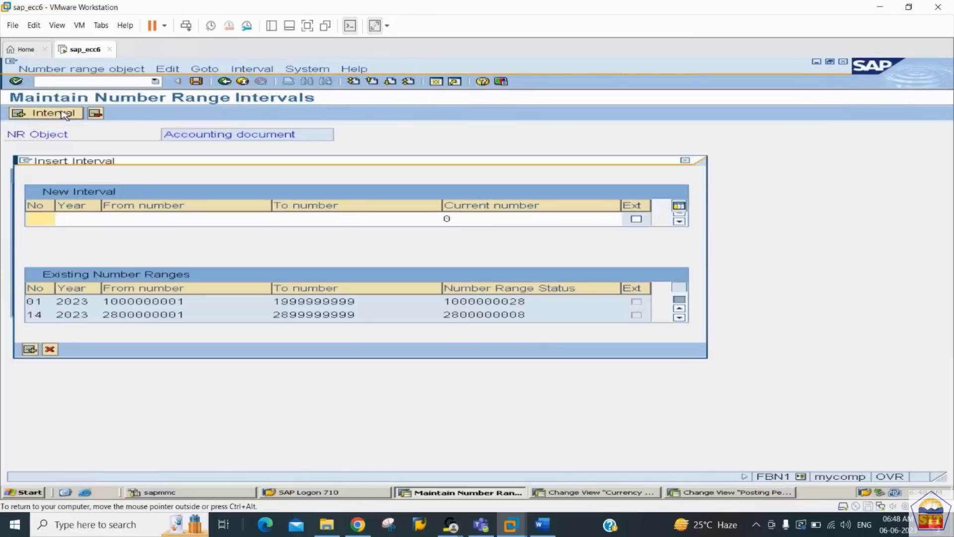
type("04")
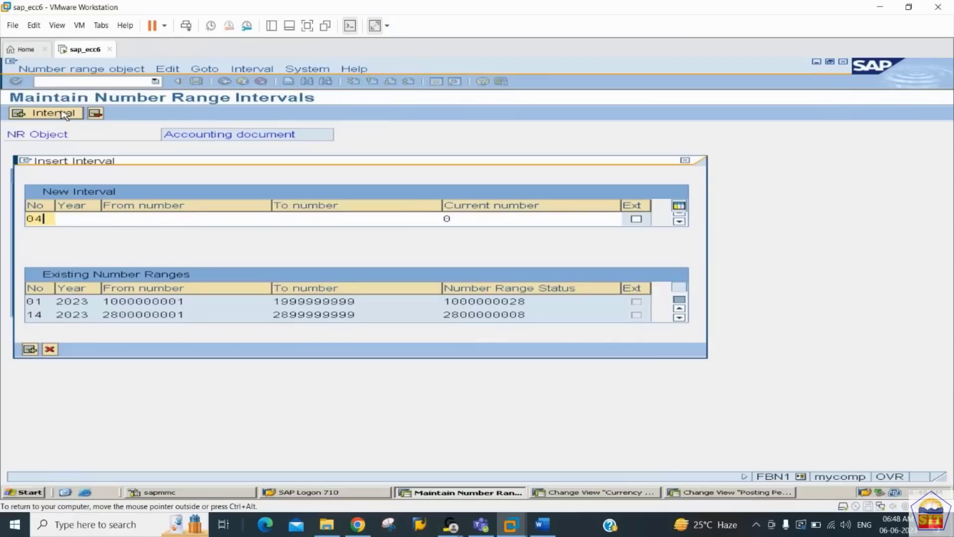
key("Tab")
type("2023")
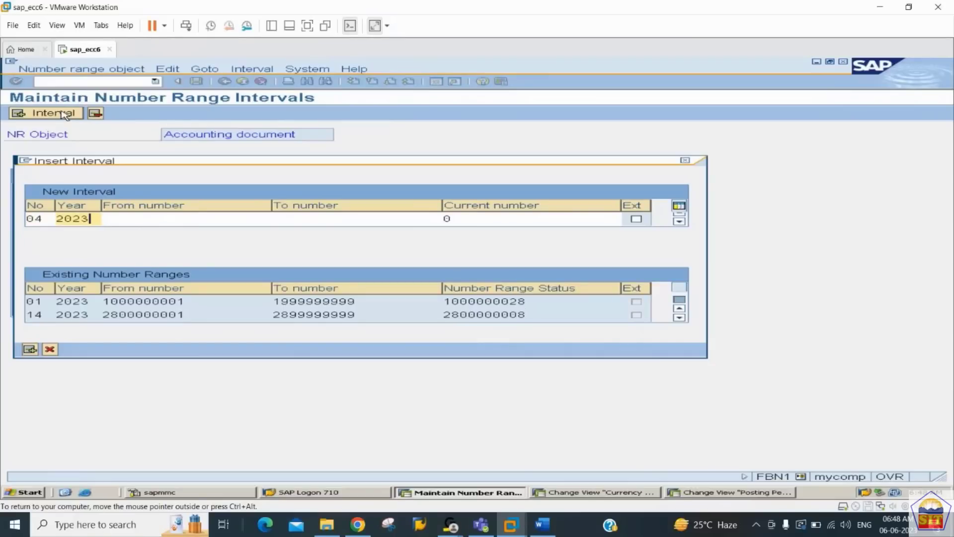
key("Tab")
type("28")
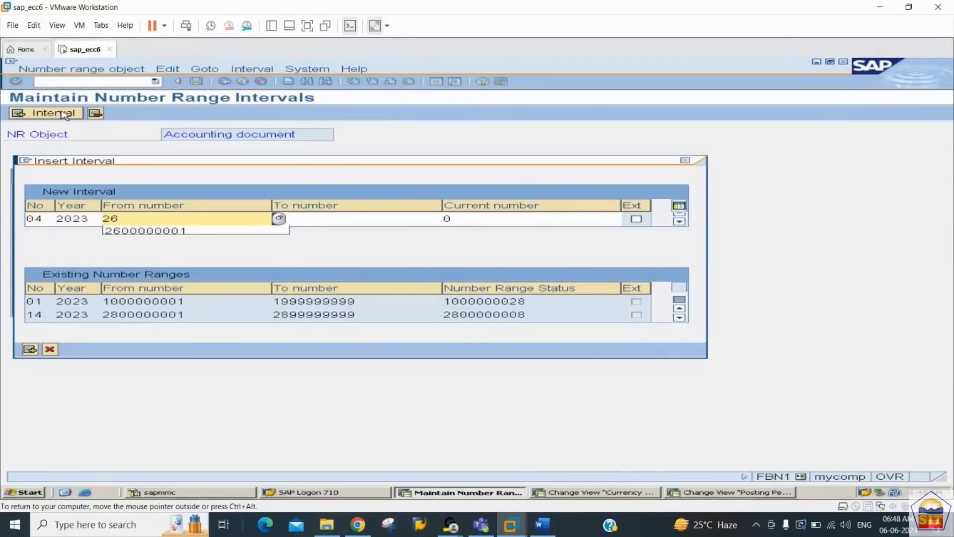
key("BackSpace")
type("70")
key("Down")
key("Tab")
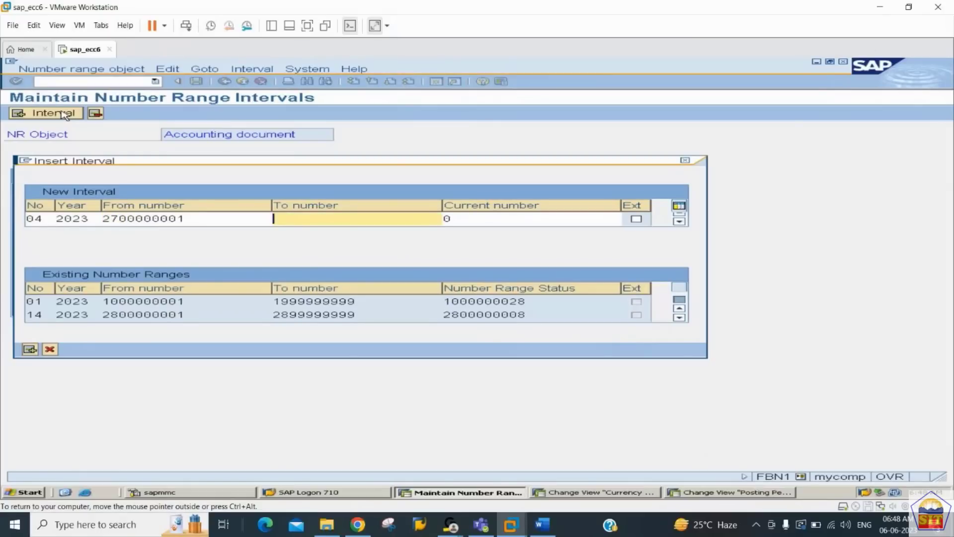
type("27")
key("Down")
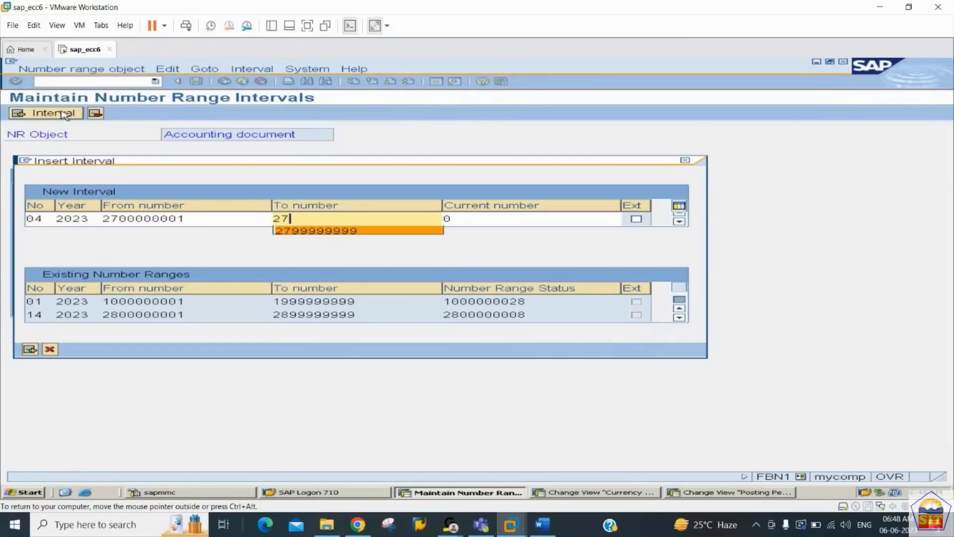
key("Return")
key("Return")
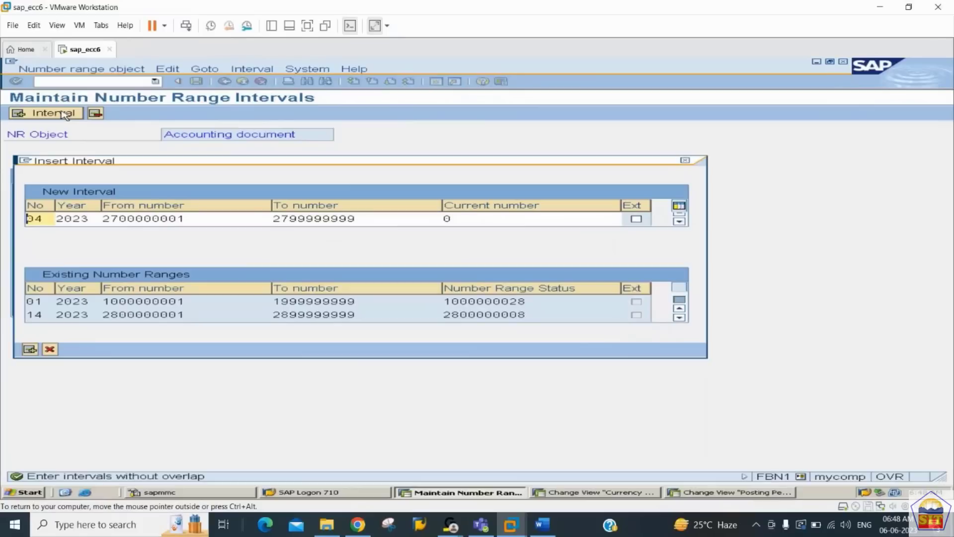
key("Right")
key("Tab")
key("Tab")
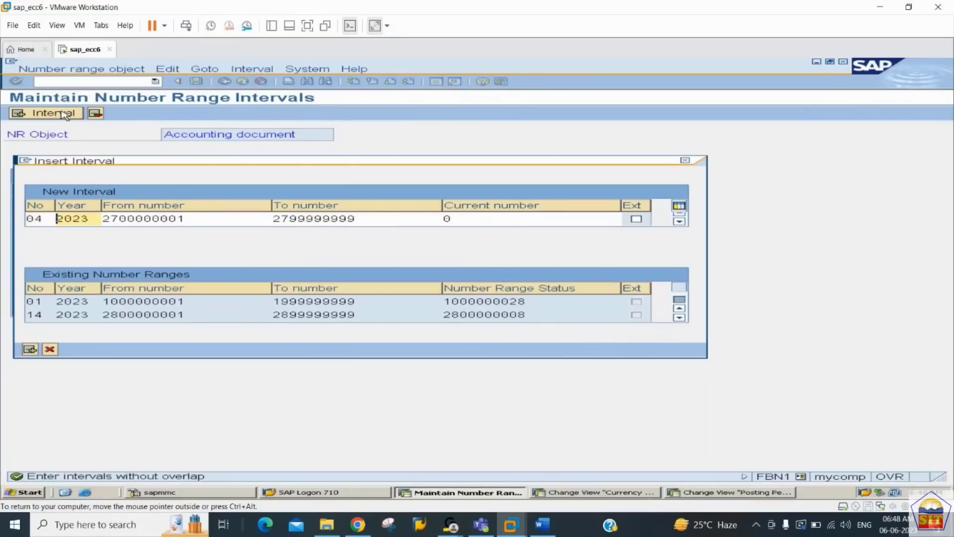
type("28")
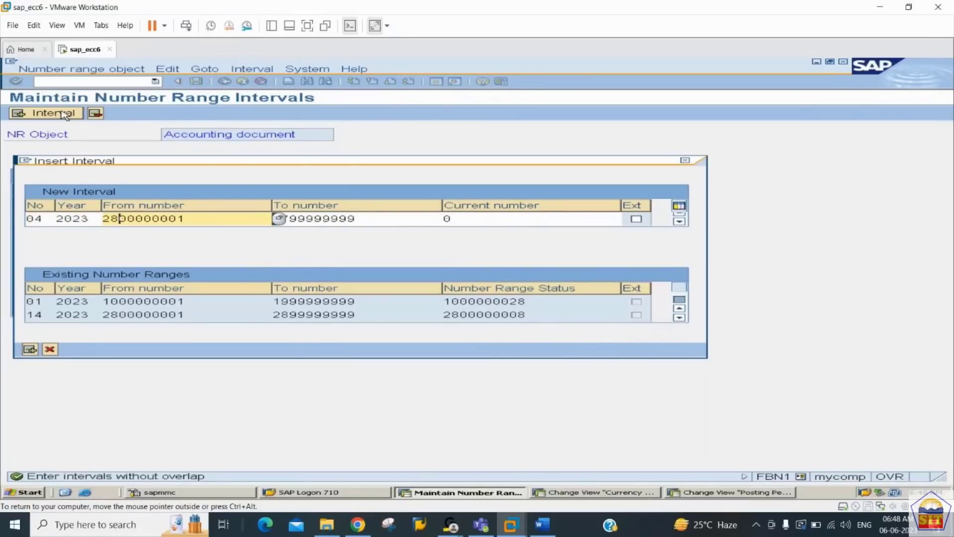
key("Tab")
type("28")
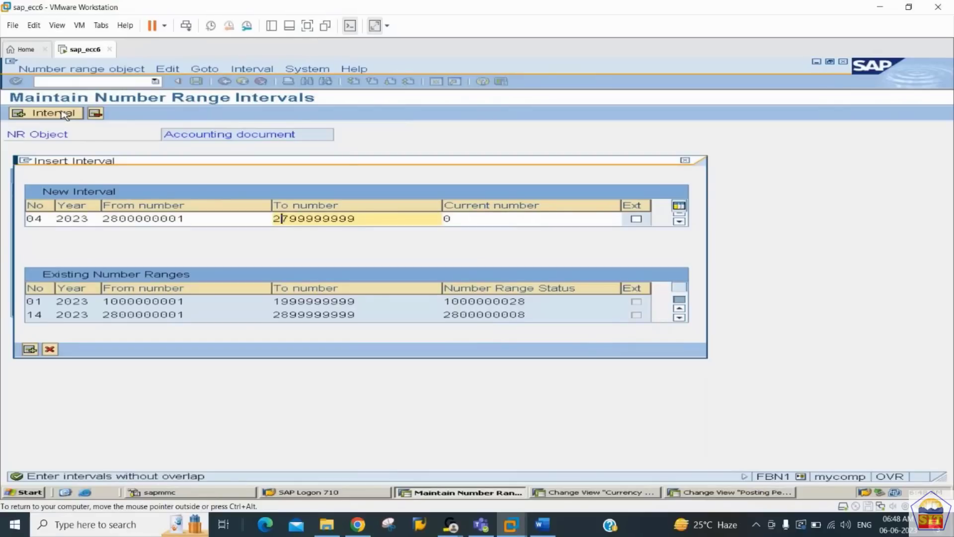
key("Return")
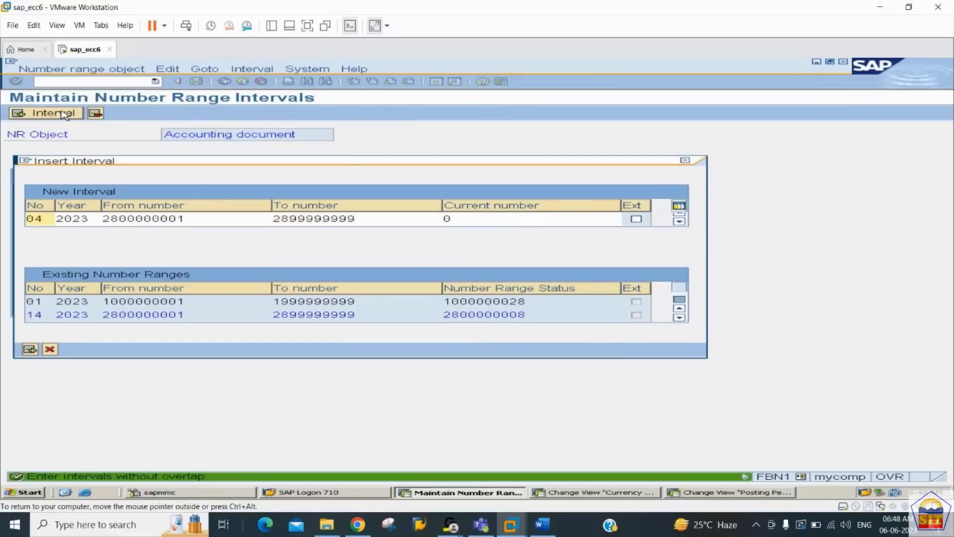
key("Tab")
key("Tab")
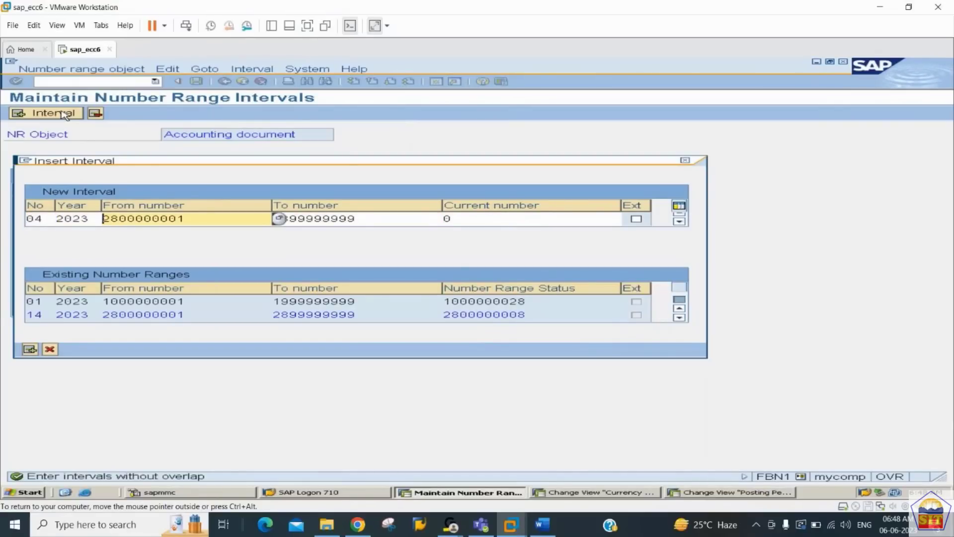
type("29")
key("Tab")
key("Tab")
key("Tab")
key("shift+Tab")
key("shift+Tab")
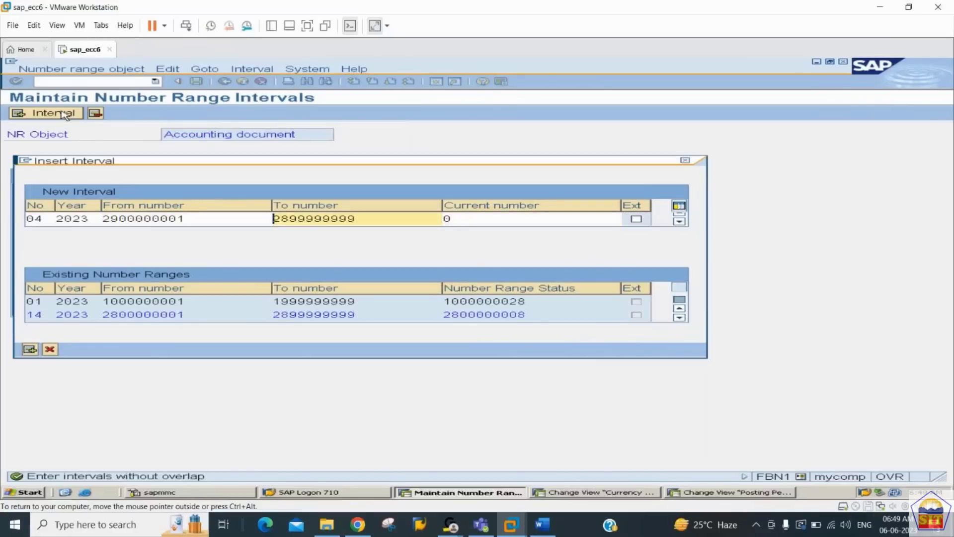
type("29")
key("Return")
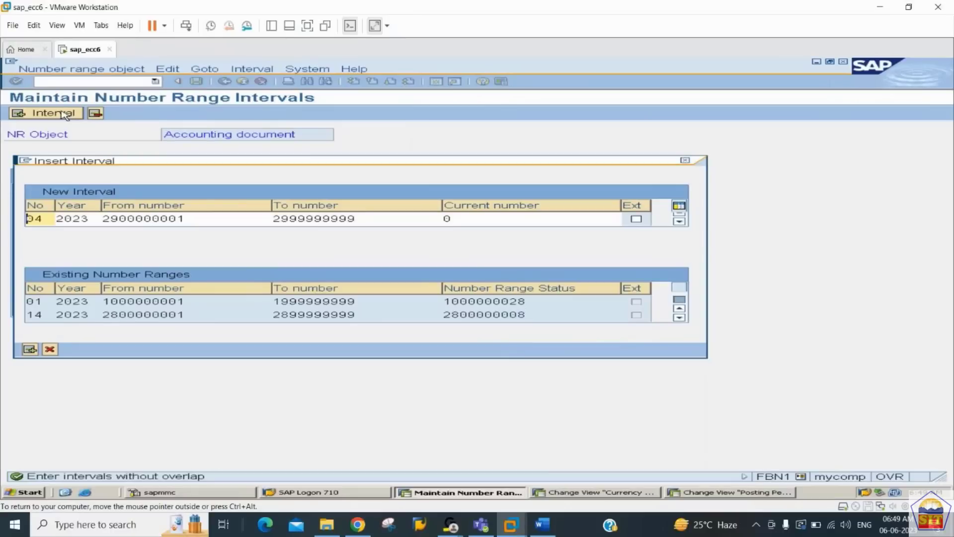
key("Tab")
key("Tab")
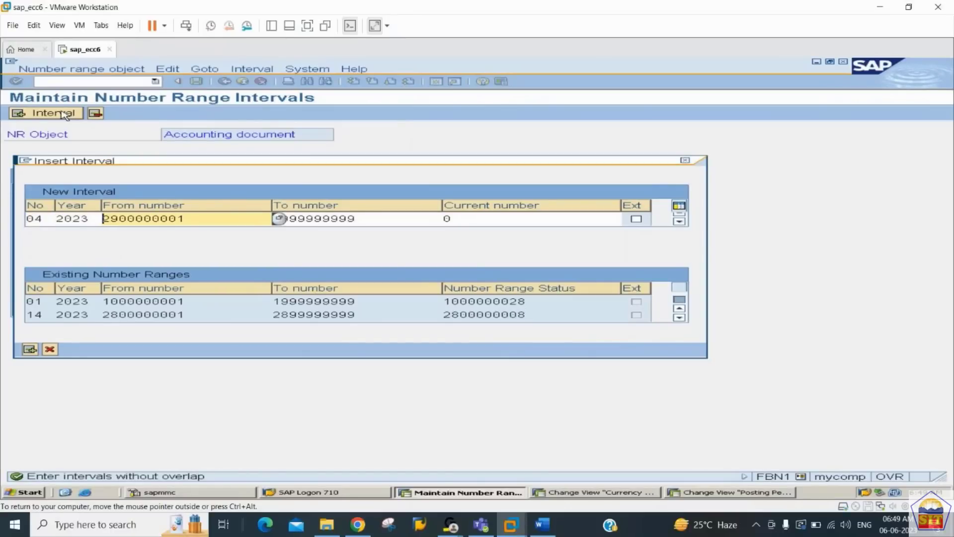
type("30")
key("Tab")
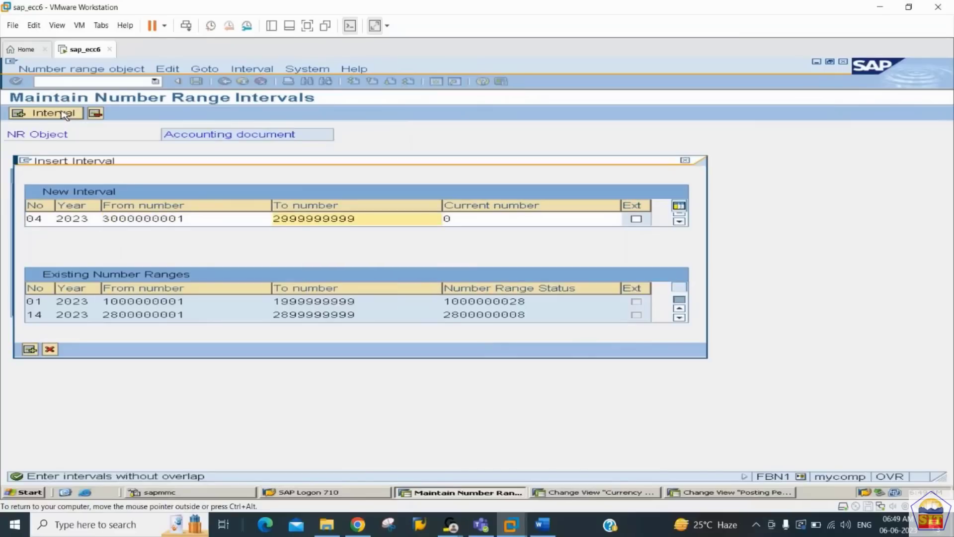
type("30")
key("Return")
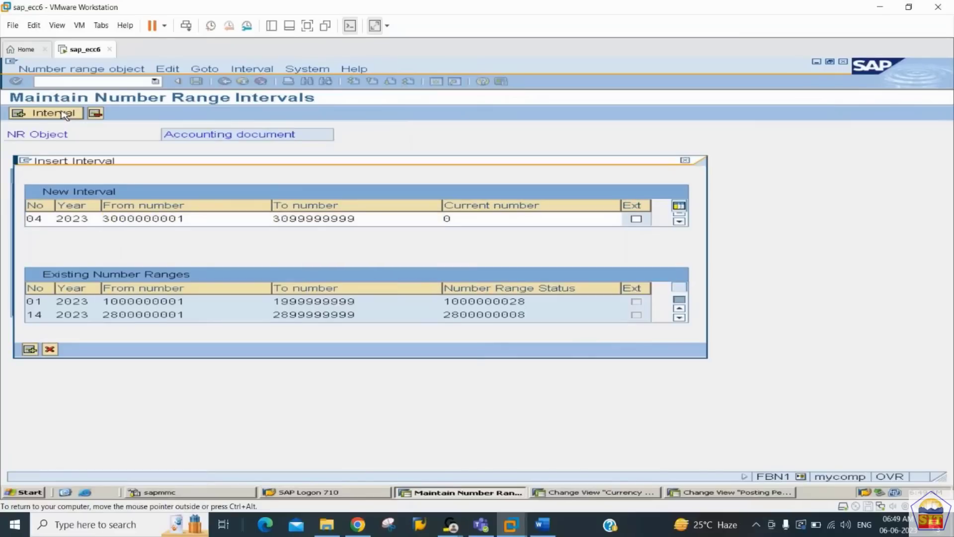
key("Return")
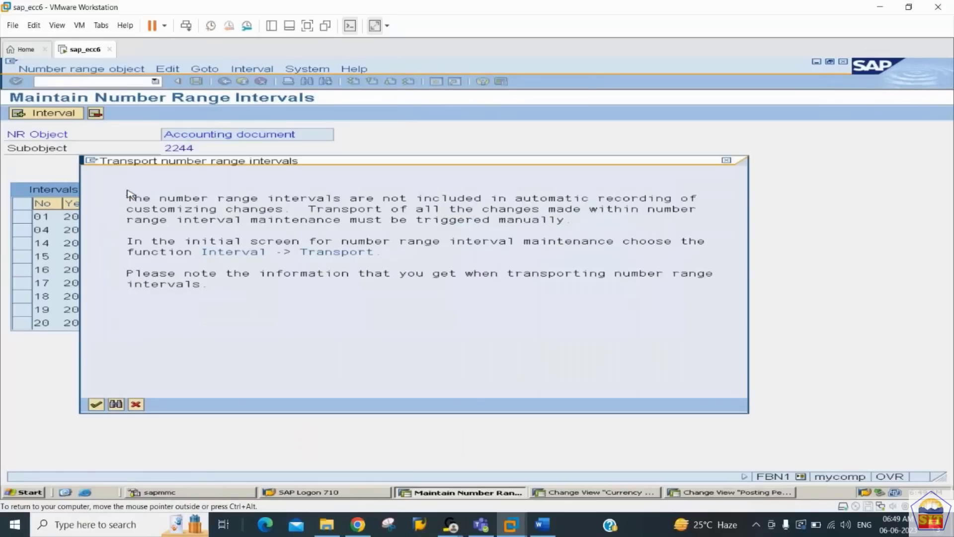
key("Return")
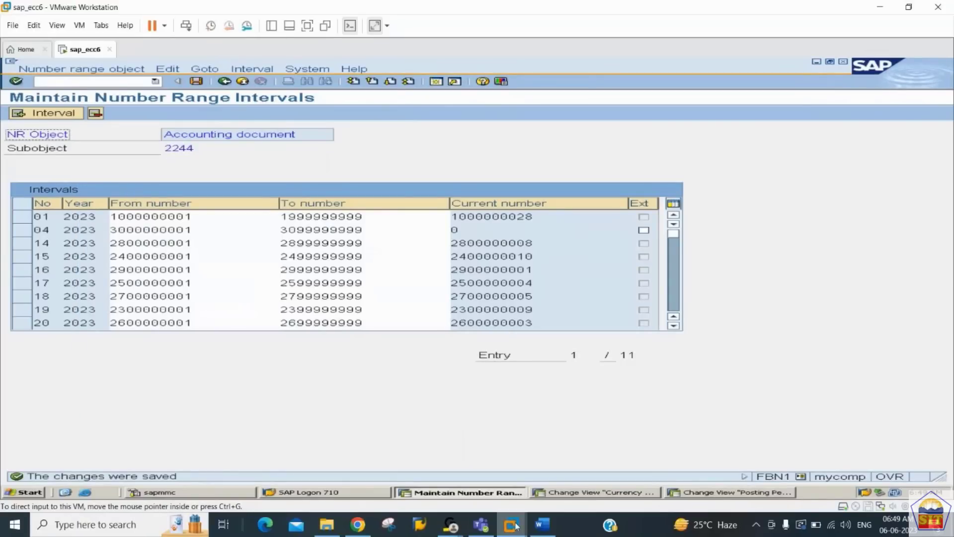
Switch to the Word notes and read step 16 on specifying intervals and posting rules with transaction code OAYR
left_click(547, 526)
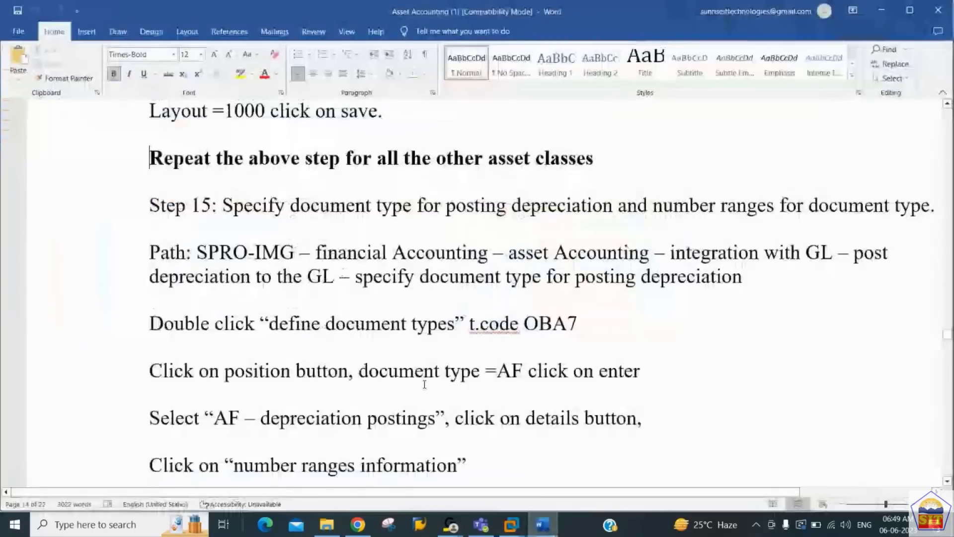
key("Down")
key("Down")
key("Down")
key("Down")
key("Down")
key("Down")
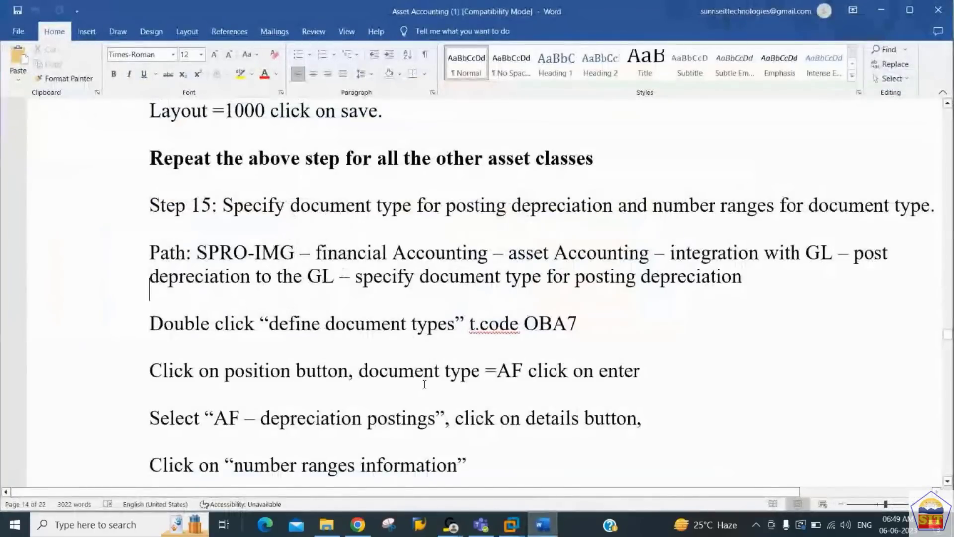
key("Down")
key("Down")
key("Down")
key("Down")
key("Down")
key("Down")
key("Down")
key("Down")
key("Down")
key("Down")
key("Down")
key("Down")
key("Down")
key("Down")
key("Down")
key("Down")
key("Down")
key("Down")
key("Down")
key("Down")
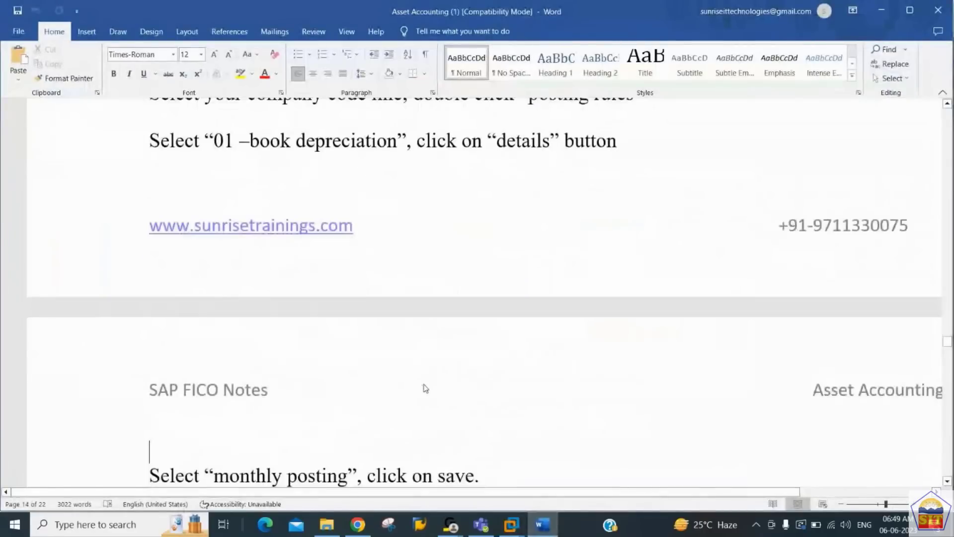
key("Up")
key("Up")
key("Up")
key("Up")
key("Up")
key("Up")
key("Up")
key("Up")
key("Up")
key("Up")
key("Up")
key("Up")
key("Up")
key("Down")
key("Down")
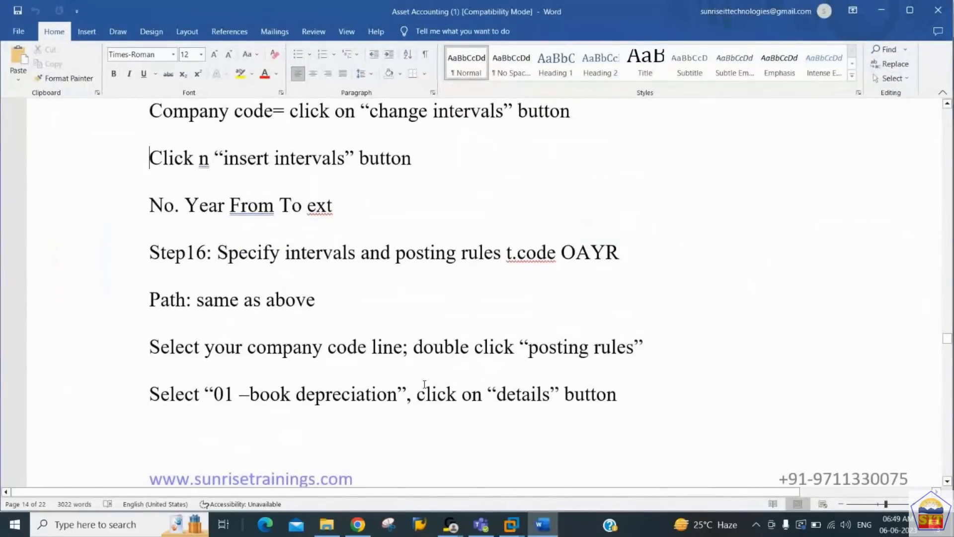
key("Down")
key("Down")
key("Down")
key("Down")
key("Down")
key("Down")
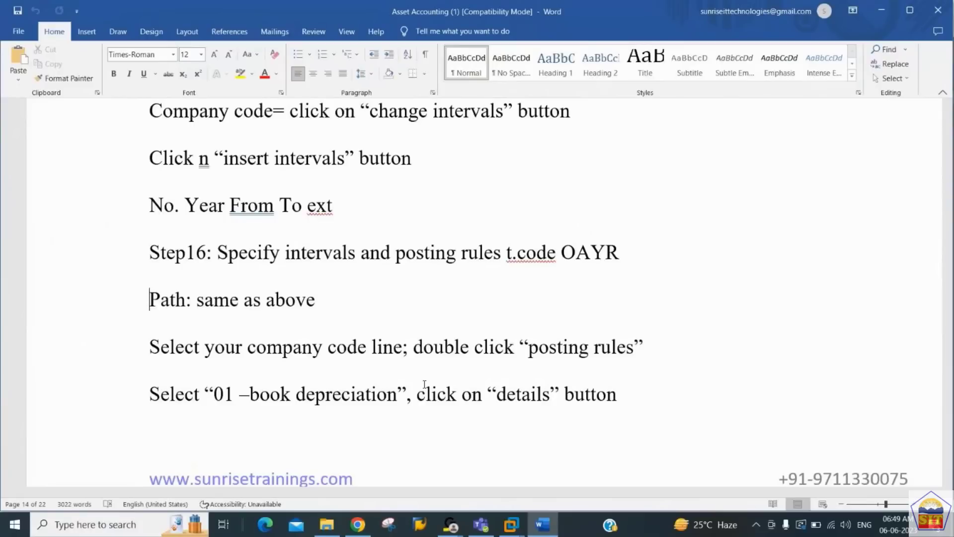
Switch back to the SAP system and start transaction OAYR from the number range screen
key("alt+Tab")
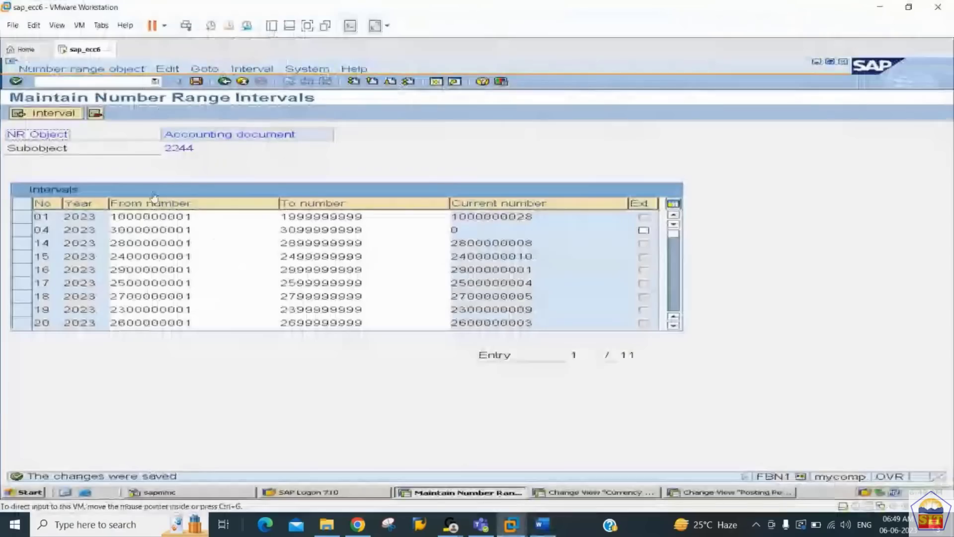
left_click(72, 78)
type("/nd")
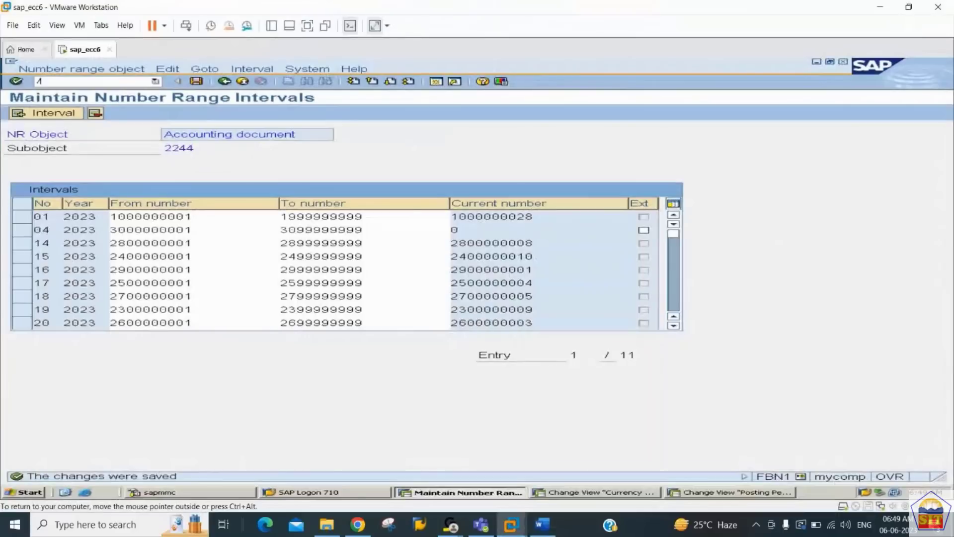
type("ba7")
key("Return")
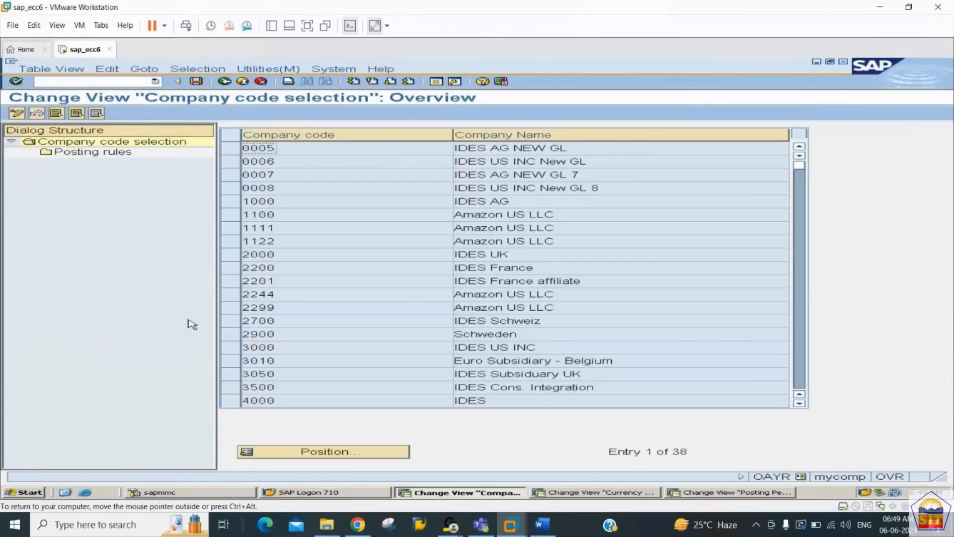
Find and select company code 2244 and open its posting rules for depreciation area 01, book depreciation
left_click(338, 452)
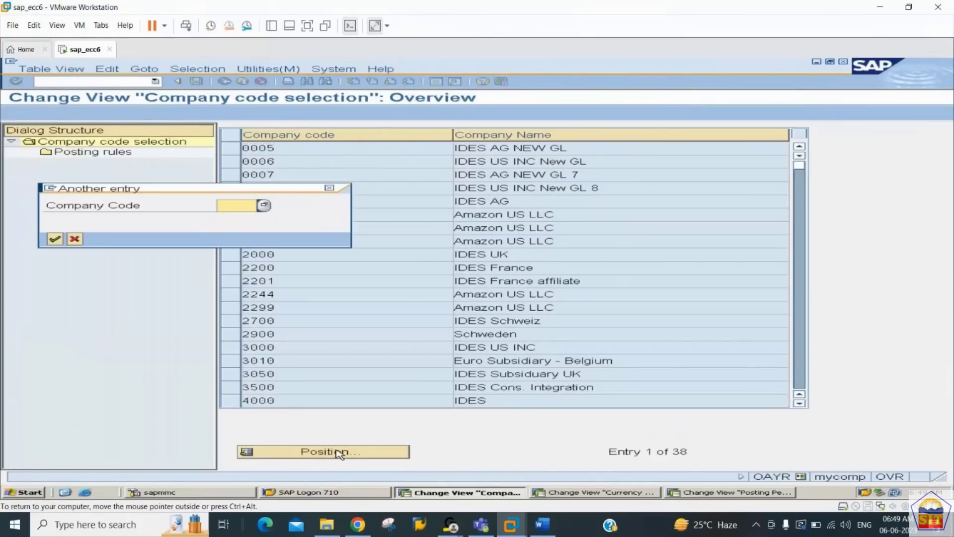
type("2244")
key("Return")
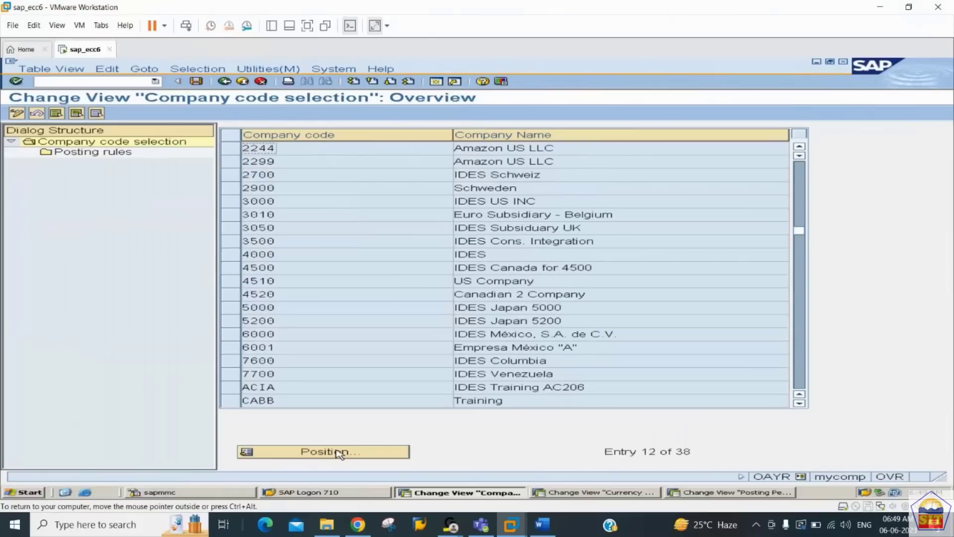
left_click(232, 148)
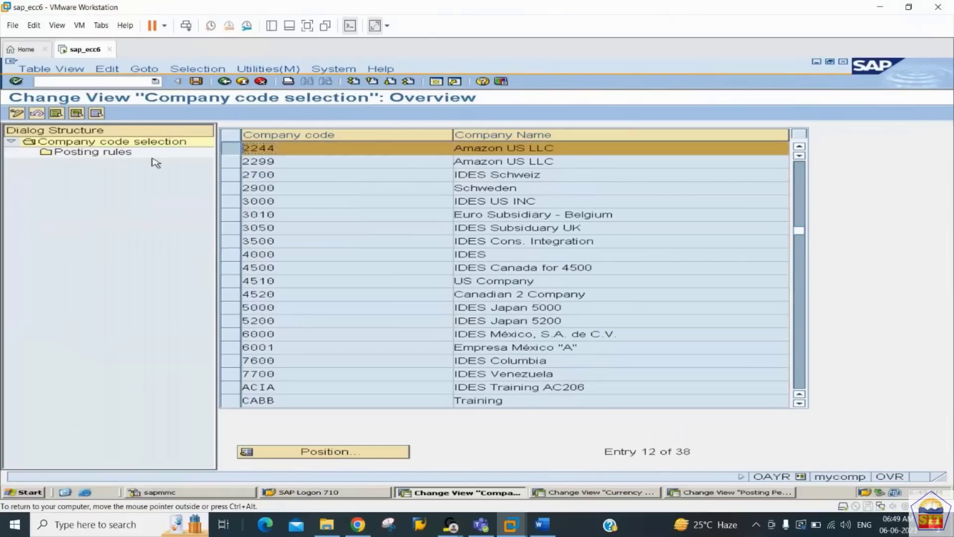
double_click(92, 153)
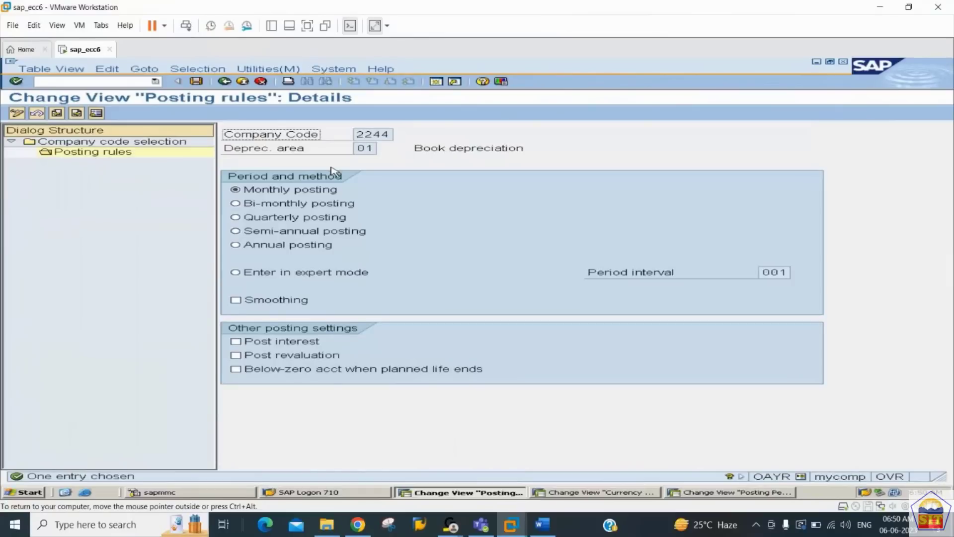
Check the company code and depreciation area, then save the monthly posting rule in the proposed customizing request
double_click(362, 135)
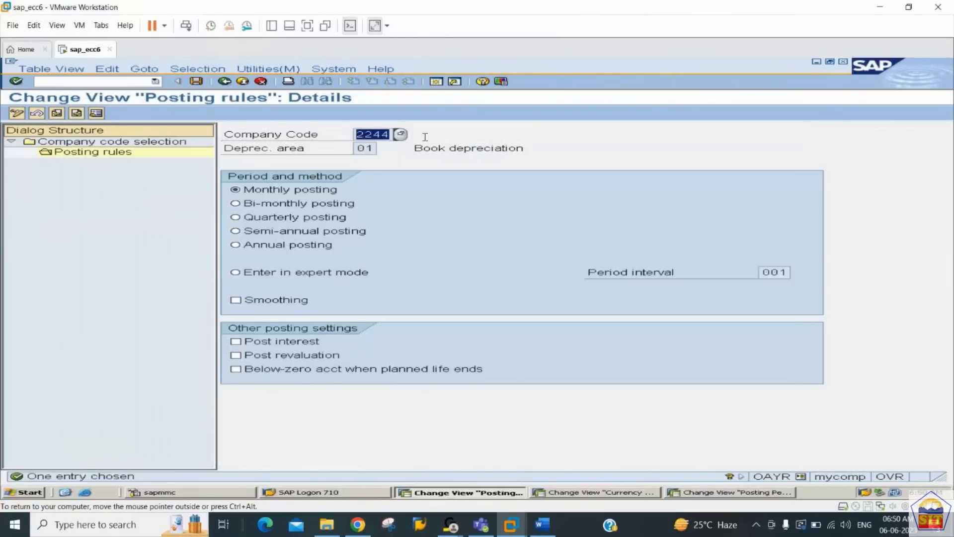
double_click(368, 149)
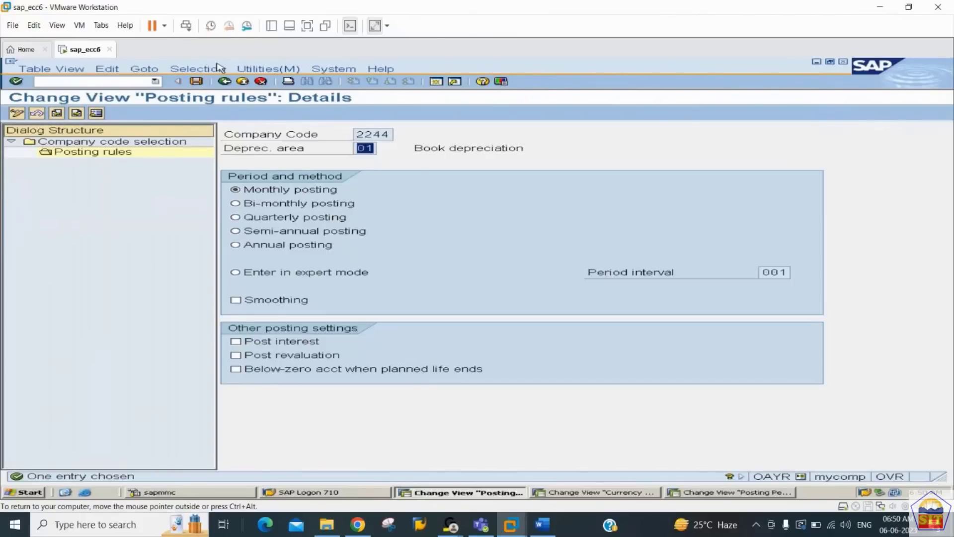
left_click(197, 82)
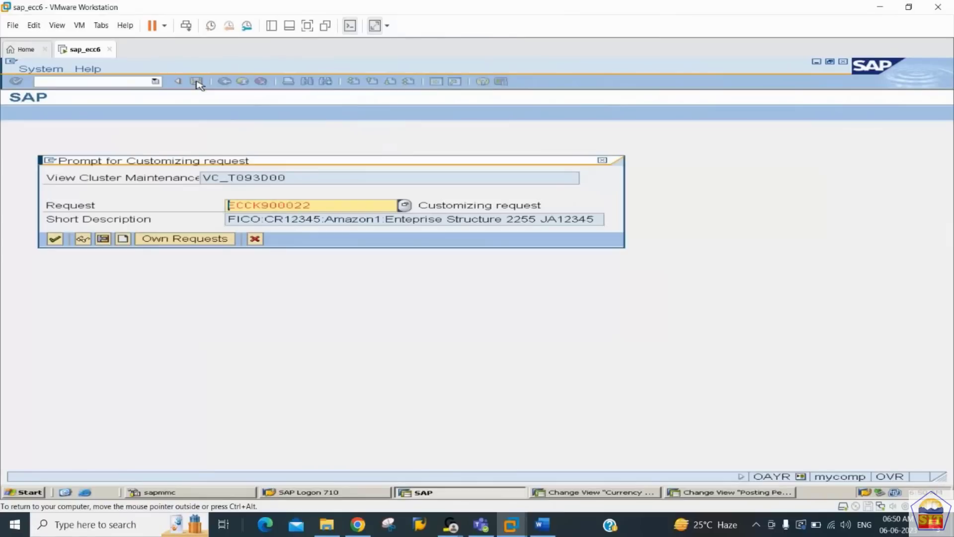
key("Return")
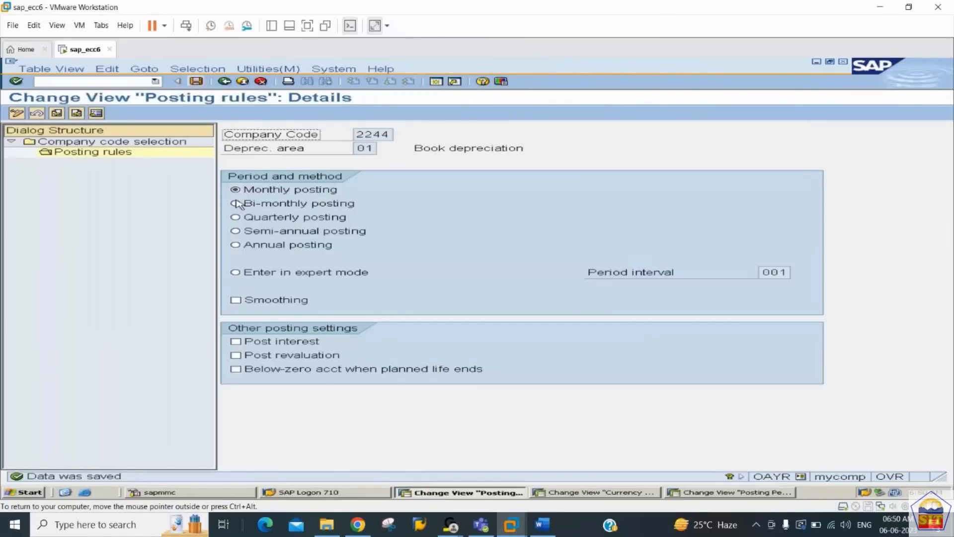
Switch to the Word notes, read step 17 on rounding off net book value, and copy its transaction code OAYO
left_click(542, 525)
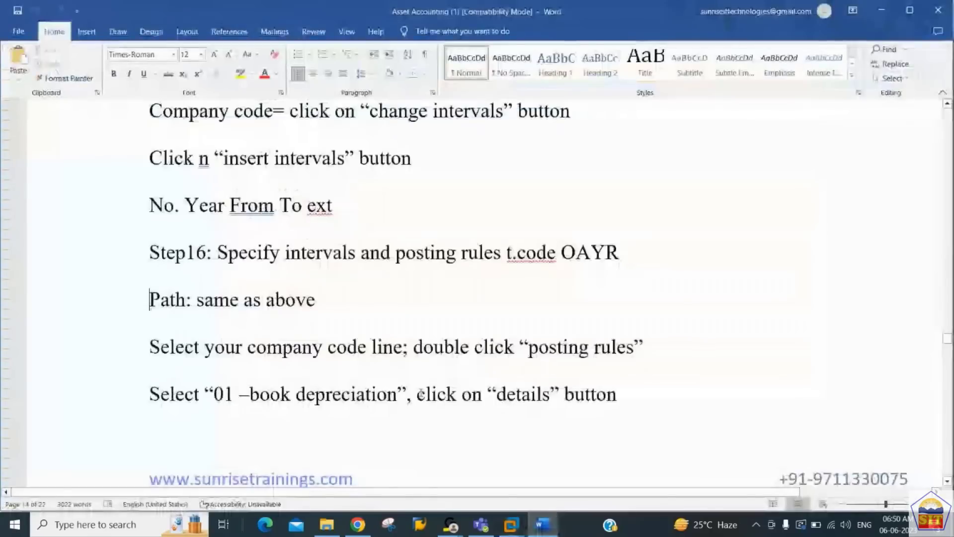
scroll(420, 394, "down", 5)
scroll(422, 396, "down", 5)
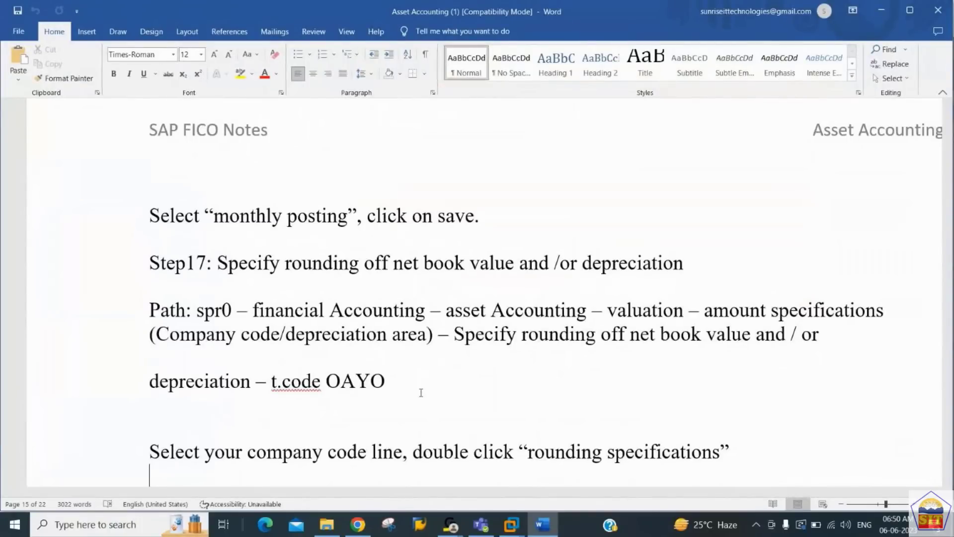
key("Up")
key("Up")
key("Left")
key("Left")
key("Right")
key("shift+Left")
key("shift+Left")
key("shift+Left")
key("shift+Left")
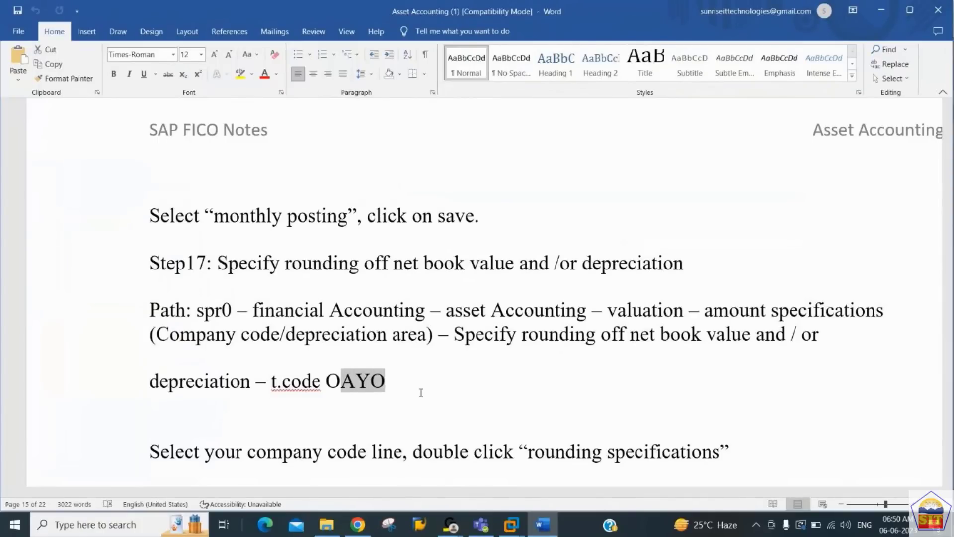
key("ctrl+c")
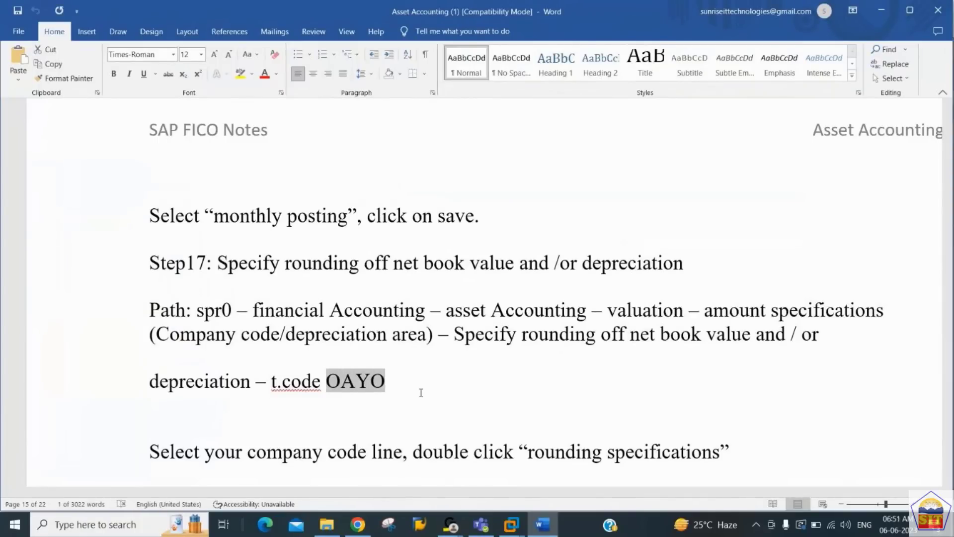
Switch back to the SAP system, start transaction OAYO and acknowledge the messages to reach the company code selection
key("alt+Tab")
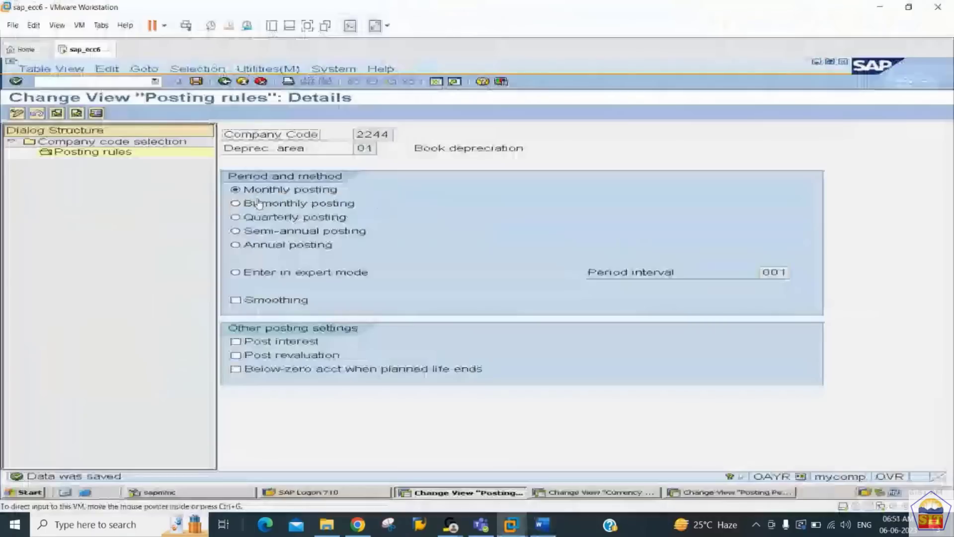
left_click(127, 82)
type("/n")
key("ctrl+v")
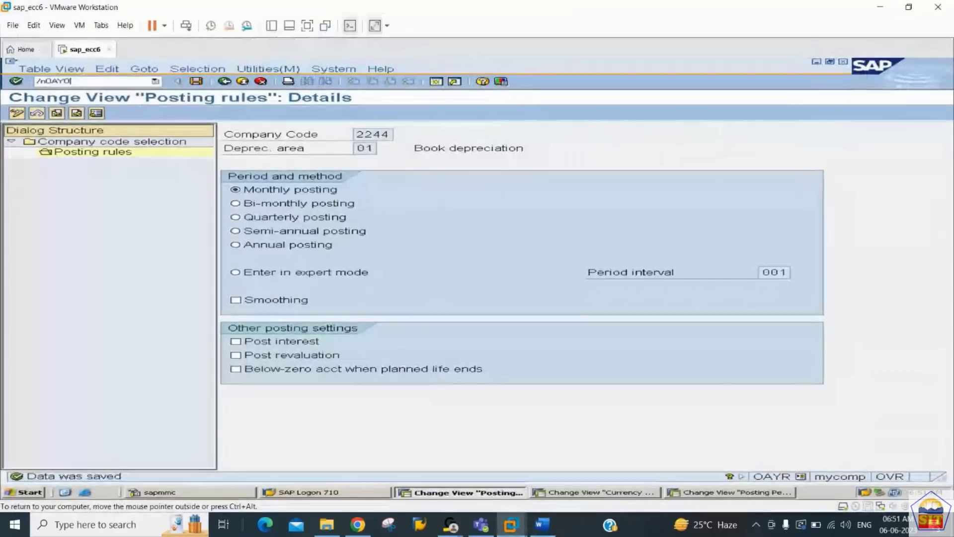
key("Return")
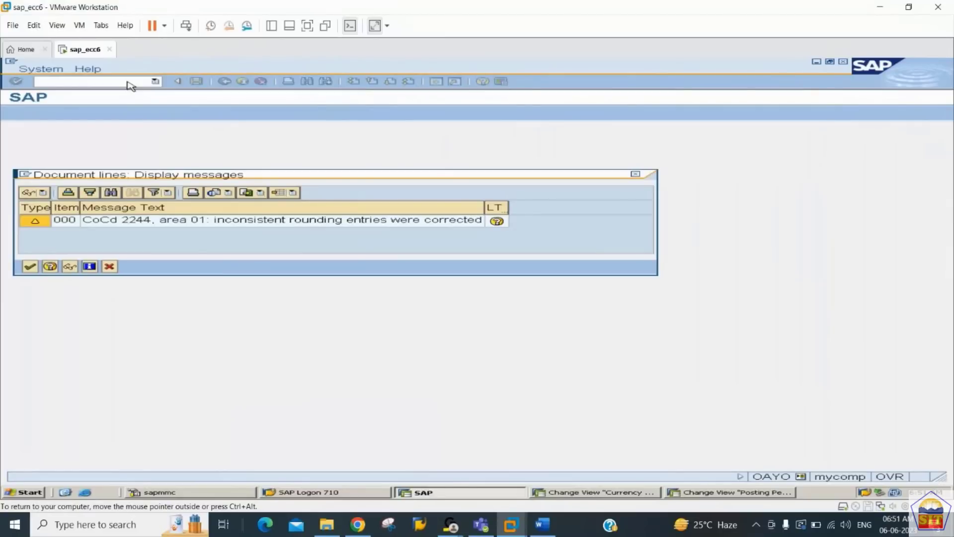
key("Return")
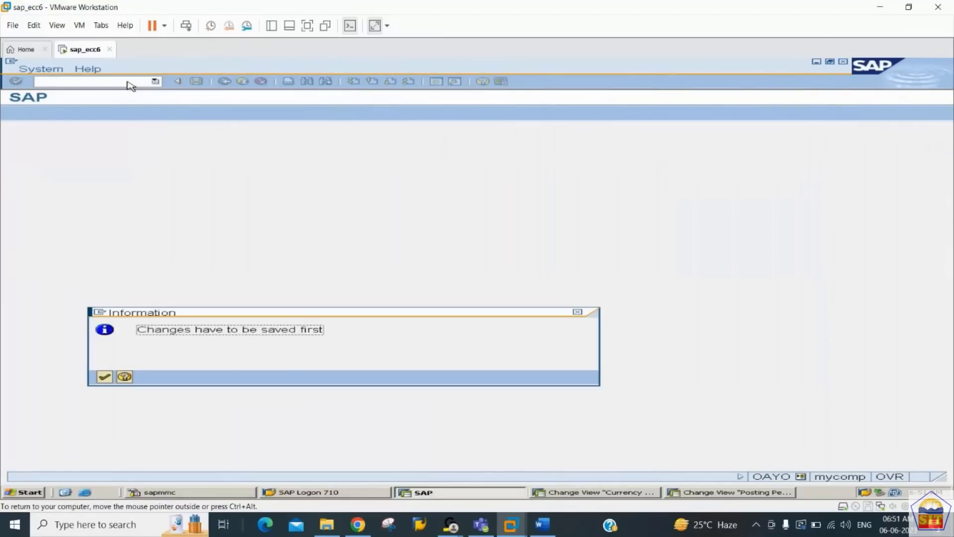
key("Return")
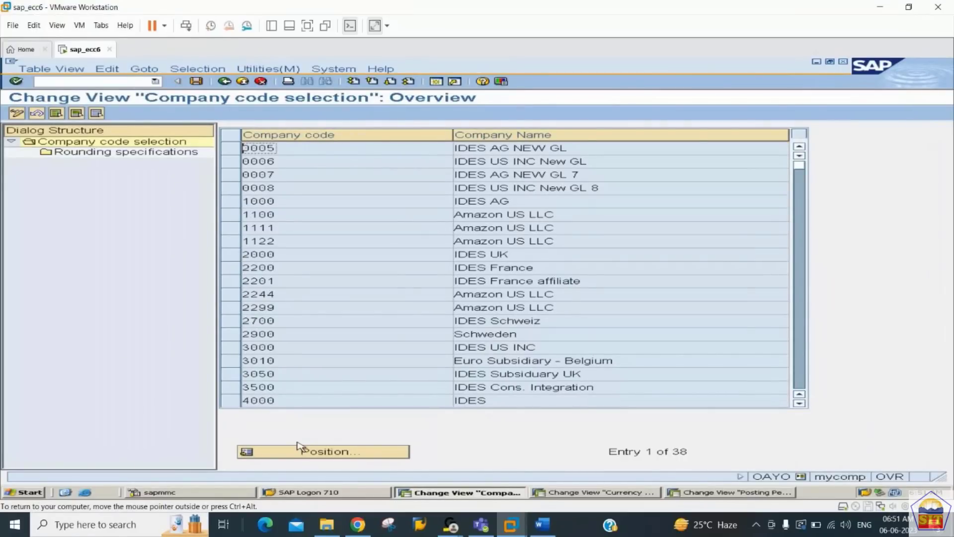
Enable rounding of automatically calculated depreciation for company code 2244, area 01, and save it in the proposed customizing request
left_click(232, 295)
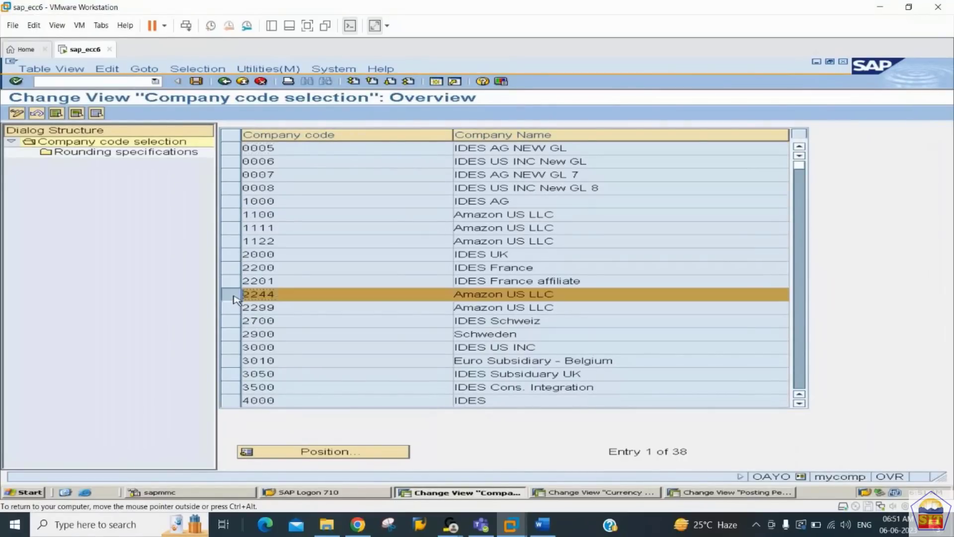
double_click(106, 152)
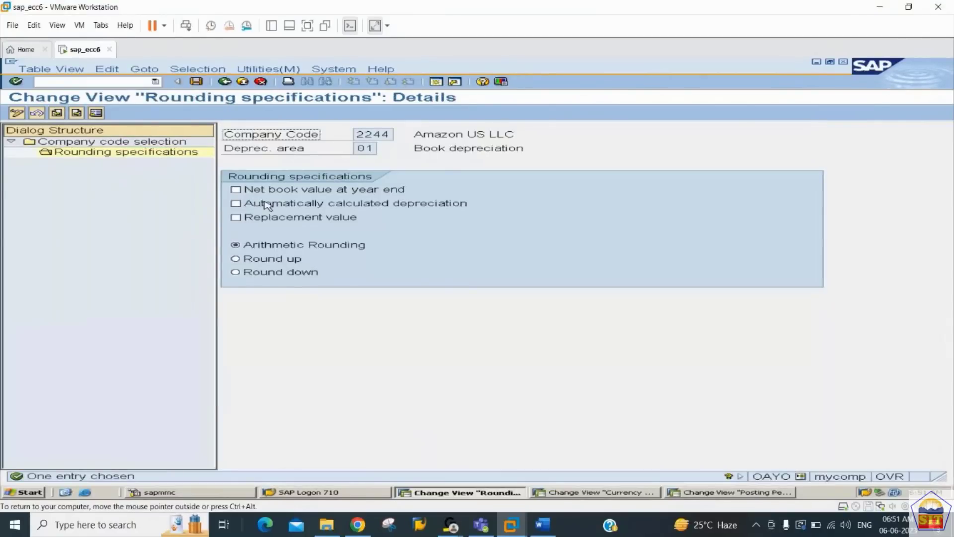
left_click(237, 204)
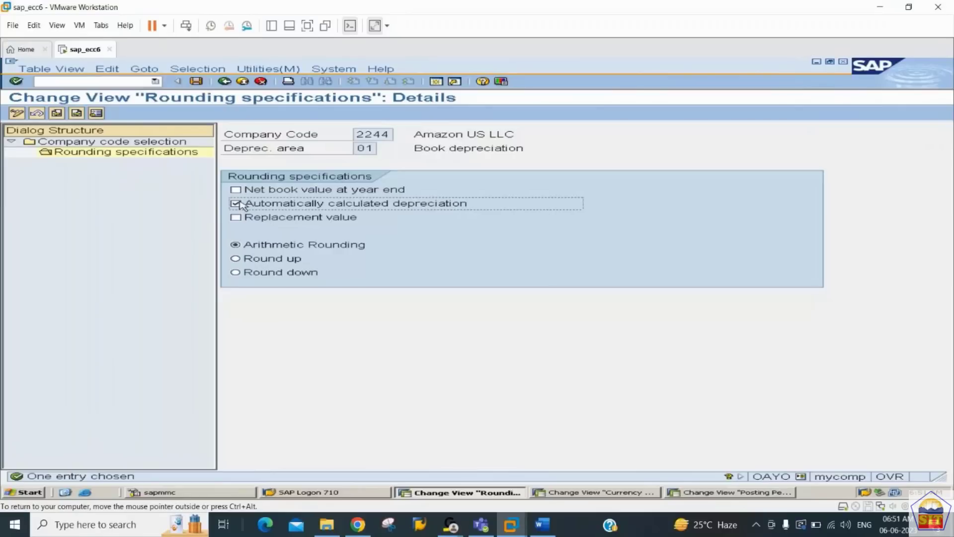
key("ctrl+s")
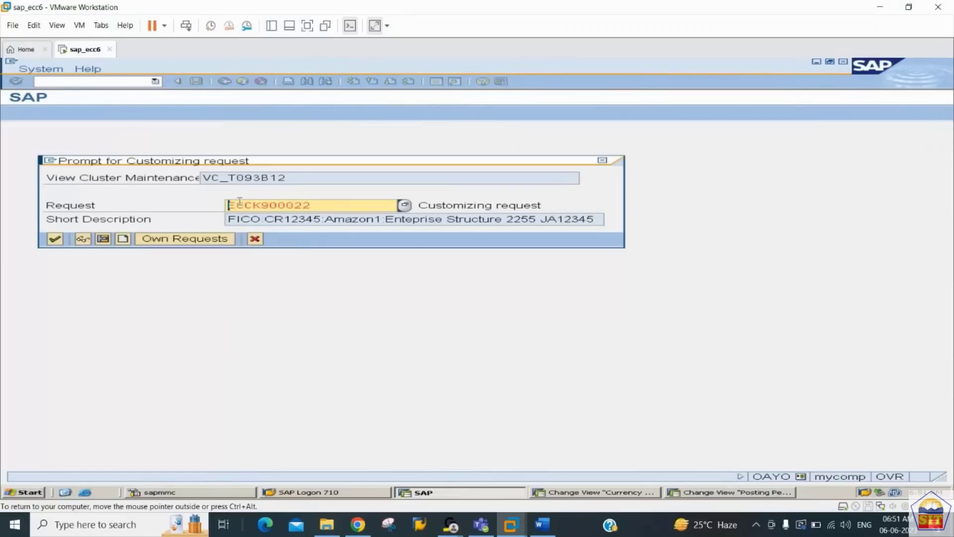
key("Return")
Switch to the Word notes and read step 18 on defining the screen layout for asset master data
left_click(543, 524)
key("Down")
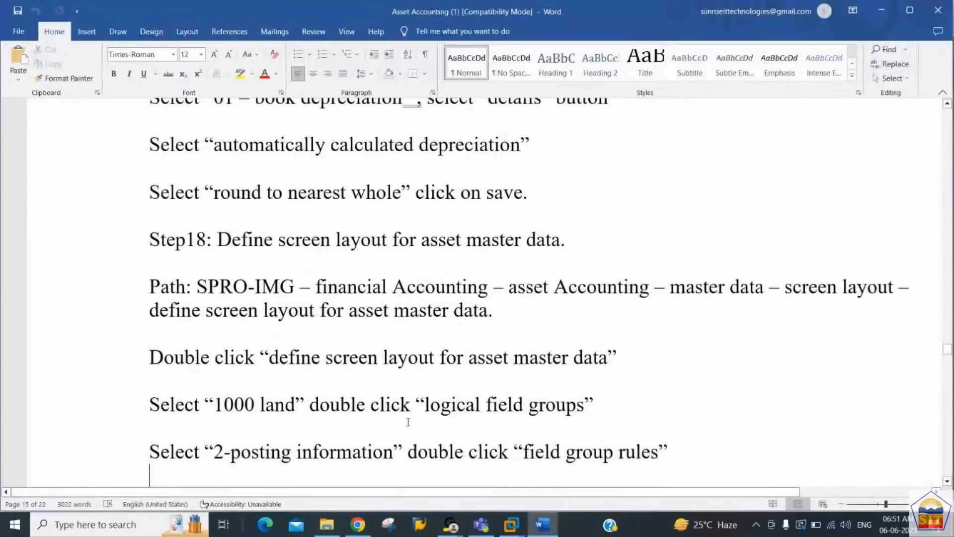
key("Down")
key("Down")
key("Down")
key("Down")
key("Up")
key("Up")
key("Up")
key("Up")
key("Up")
key("Up")
key("Up")
key("Up")
key("Up")
key("Up")
key("Up")
key("Up")
key("Up")
key("Up")
key("Up")
key("Up")
key("Up")
key("Down")
key("Down")
key("Down")
key("Down")
key("Down")
key("Down")
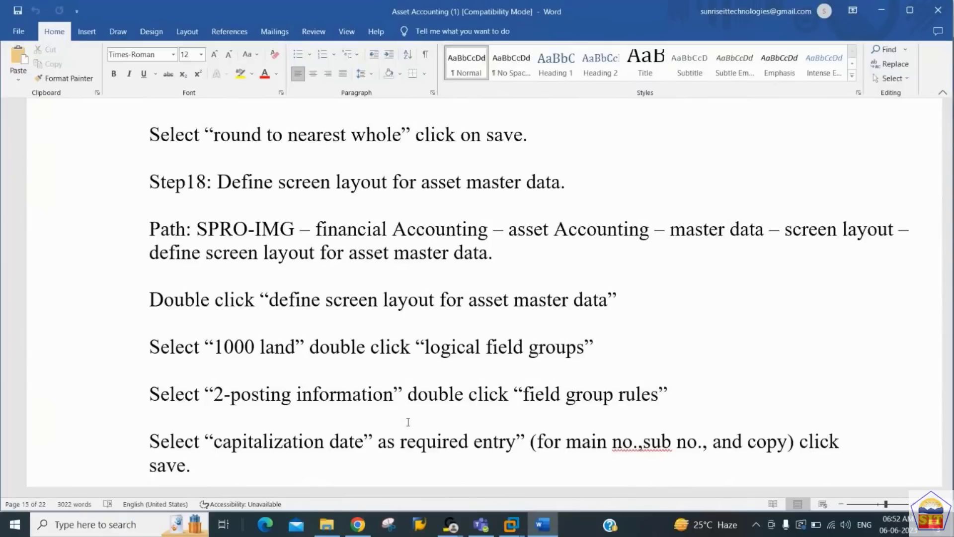
key("Down")
key("Down")
key("Down")
key("Down")
key("Down")
key("Down")
key("Down")
key("Down")
key("Down")
key("Down")
key("Down")
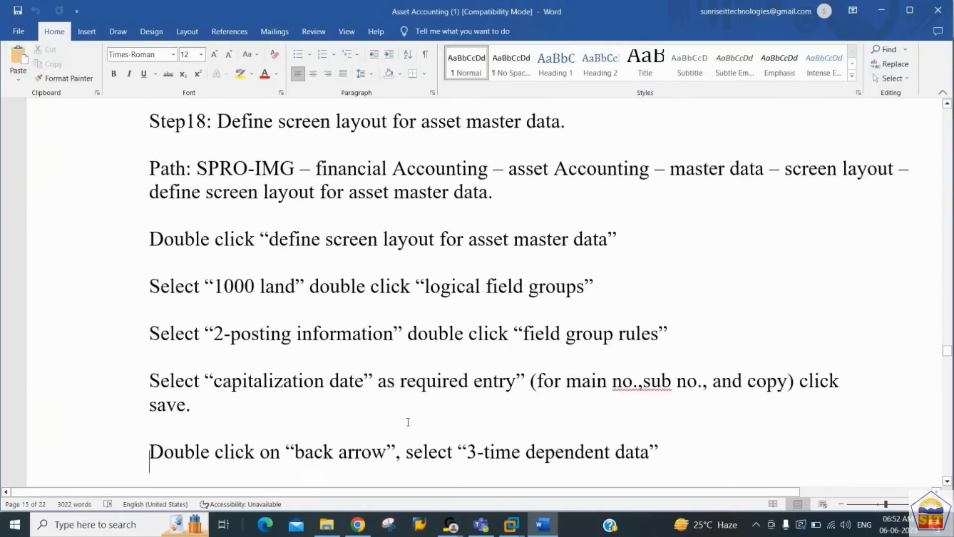
key("Up")
key("Up")
key("Up")
key("Up")
key("Up")
key("Up")
key("Up")
key("Up")
key("Up")
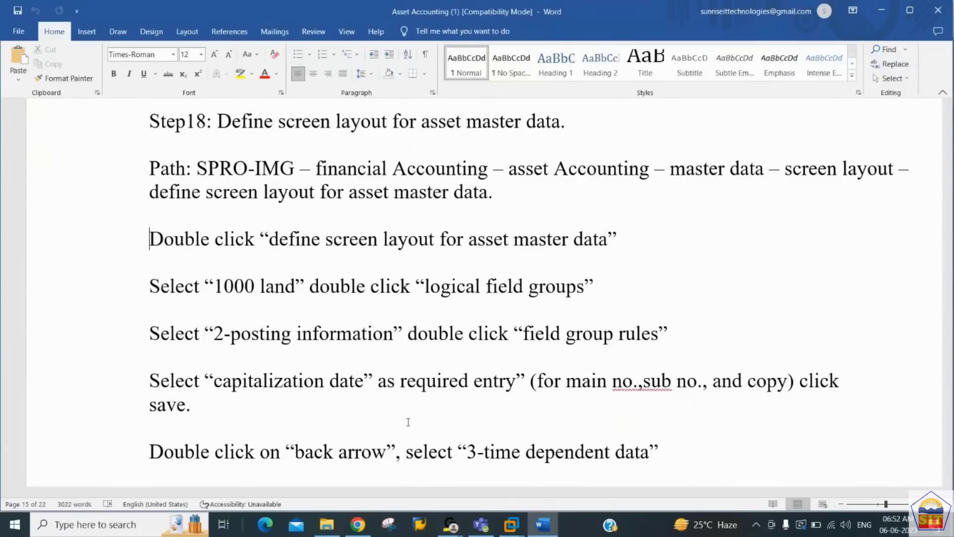
Switch back to the SAP system and start transaction SPRO
key("alt+Tab")
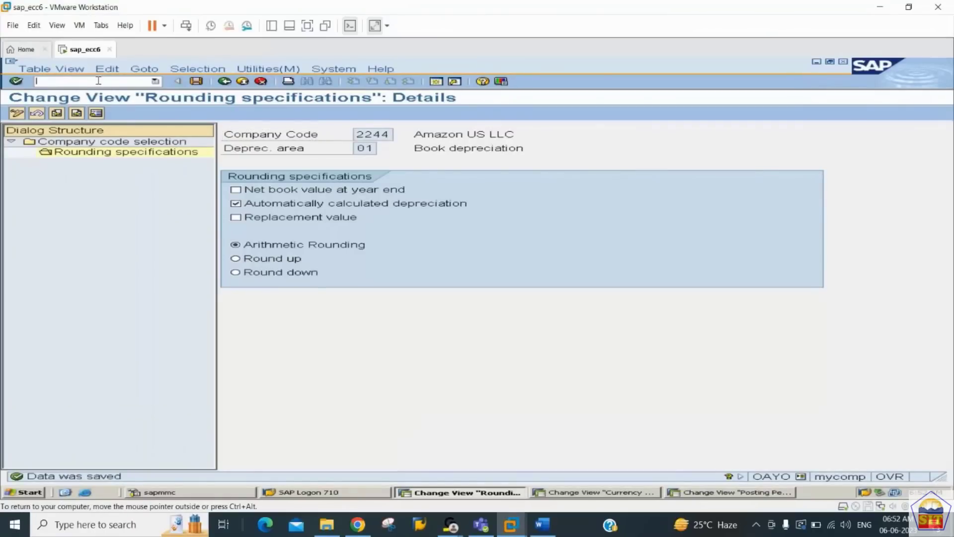
type("/nspro")
key("Return")
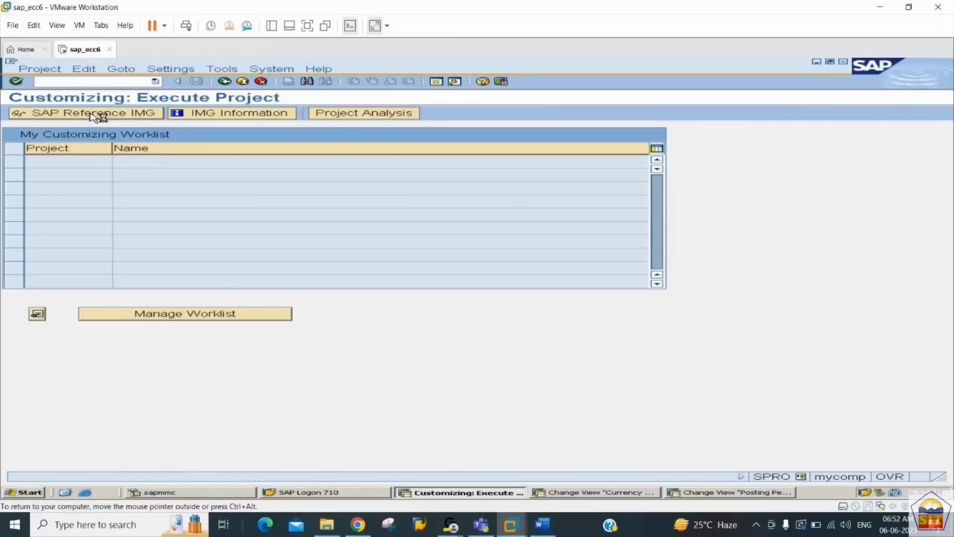
Open the SAP Reference IMG and expand Financial Accounting (New), Asset Accounting, Master Data down to Screen Layout
left_click(94, 114)
left_click(145, 227)
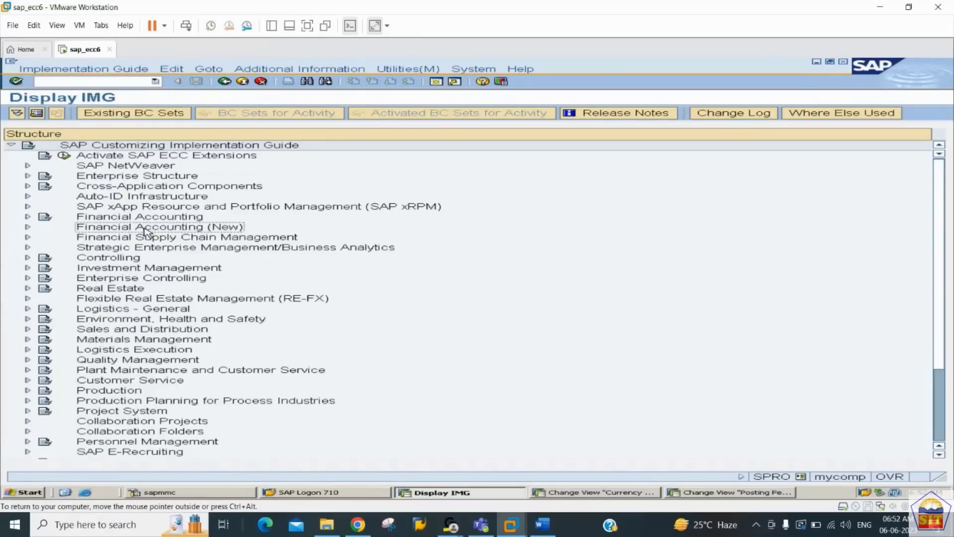
double_click(144, 227)
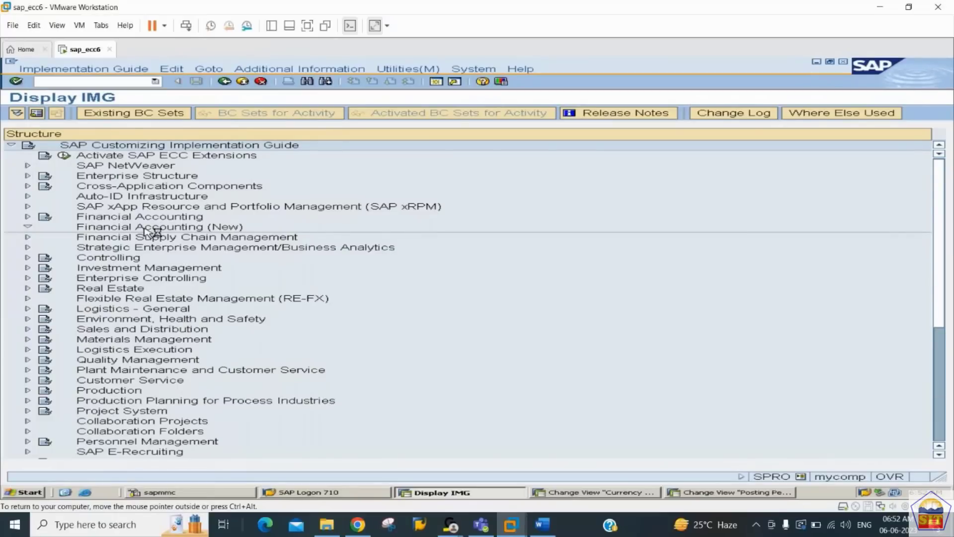
double_click(144, 299)
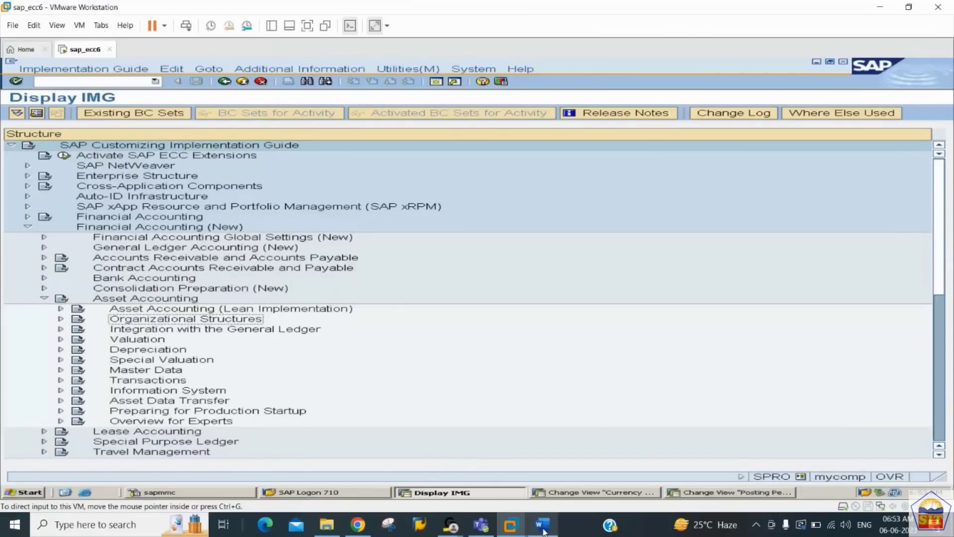
double_click(154, 372)
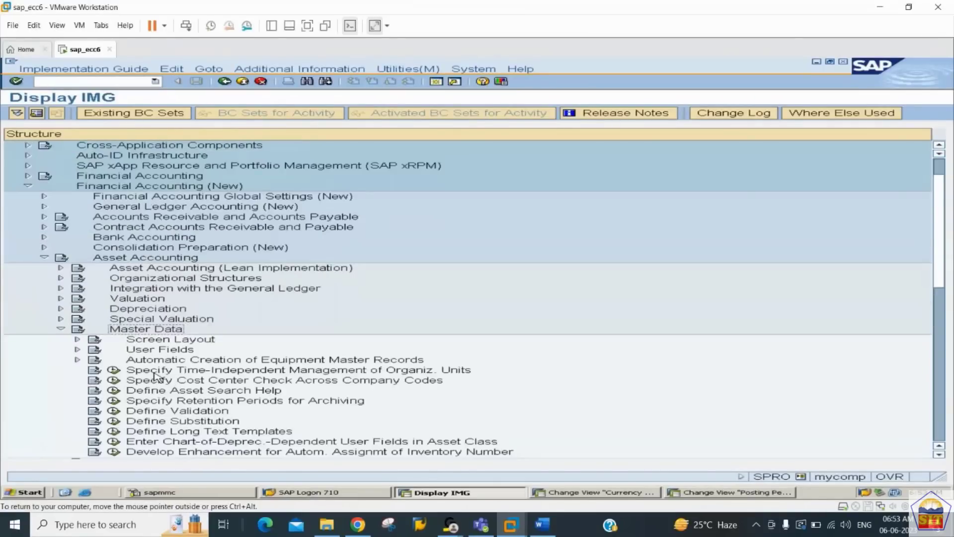
double_click(167, 339)
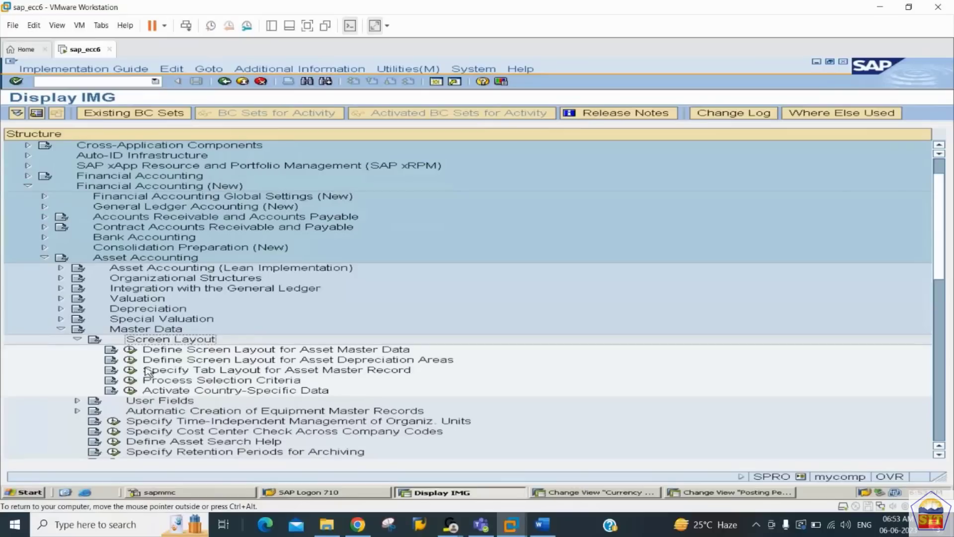
Open the activity Define Screen Layout for Asset Master Data and choose its first sub-activity of the same name
left_click(345, 353)
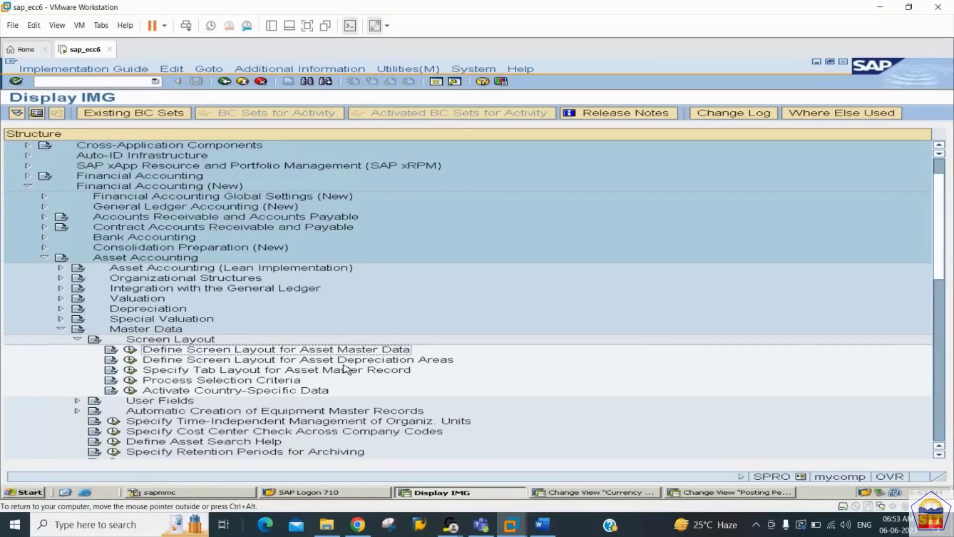
left_click(325, 362)
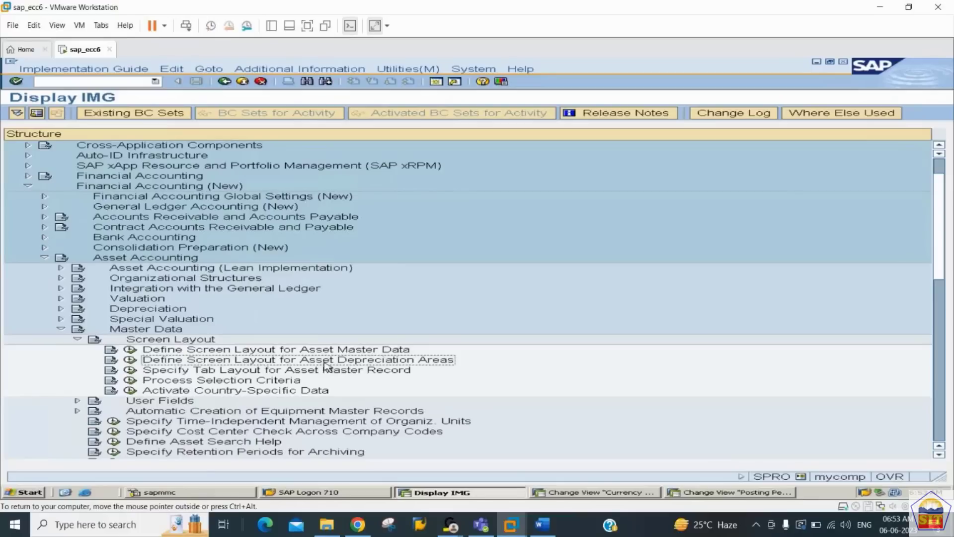
left_click(294, 353)
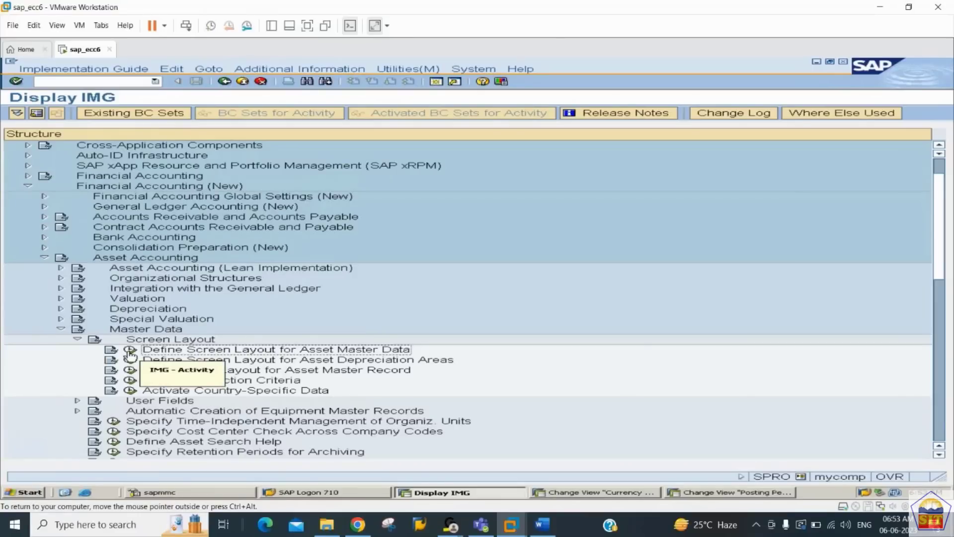
left_click(130, 353)
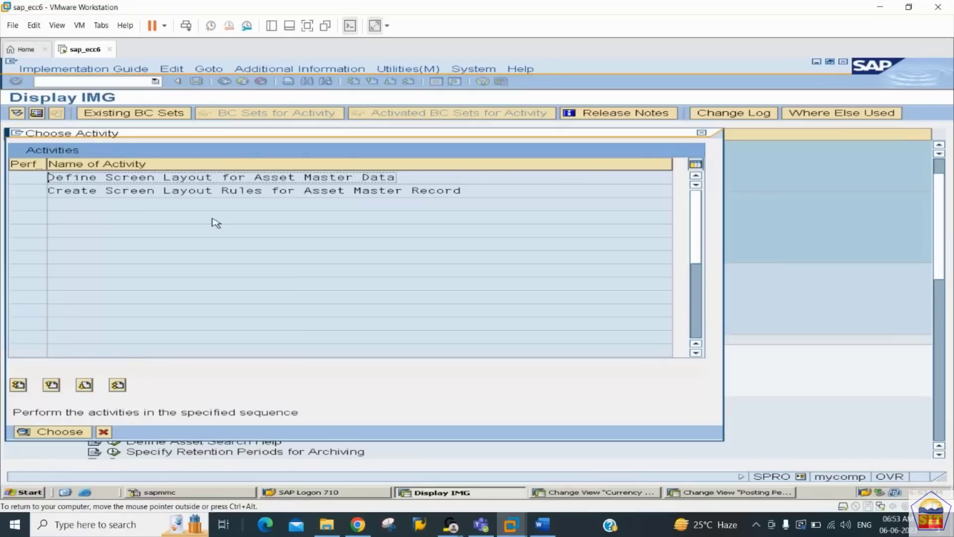
double_click(142, 177)
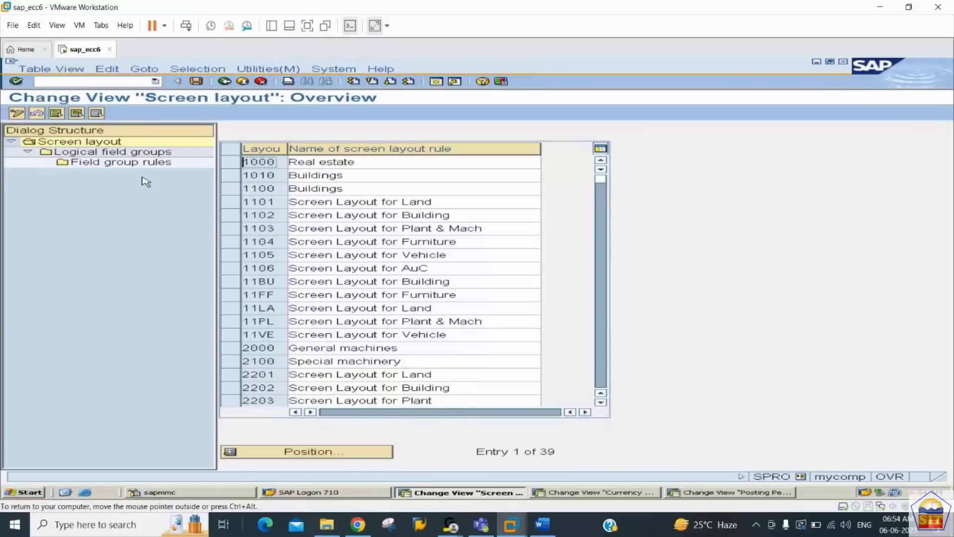
Find screen layout 4401 for land and open the field group rules of its General data logical field group
left_click(308, 452)
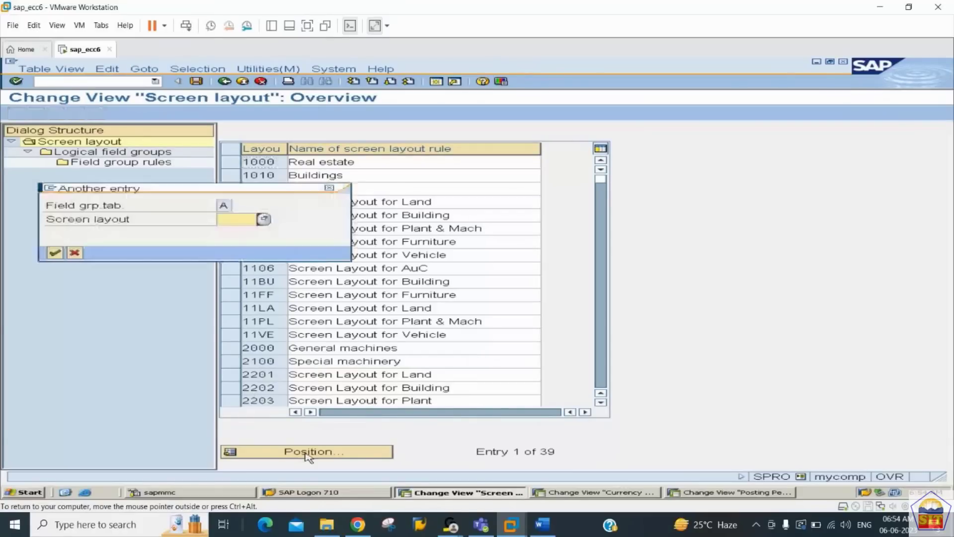
type("4401")
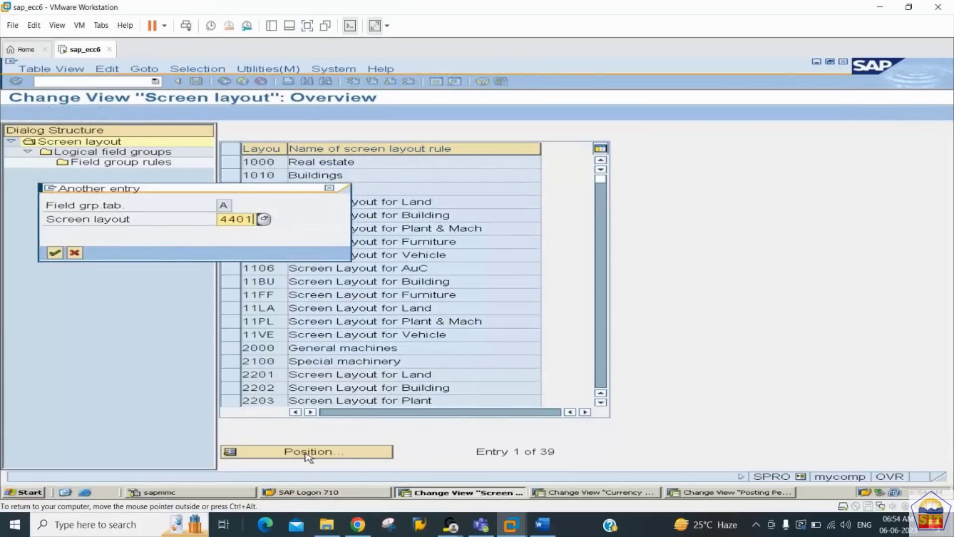
key("Return")
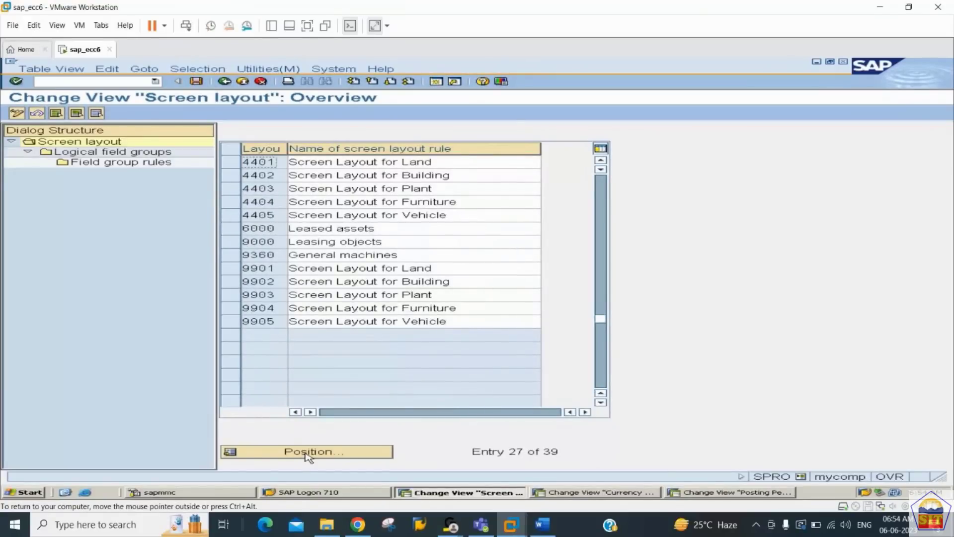
left_click(232, 163)
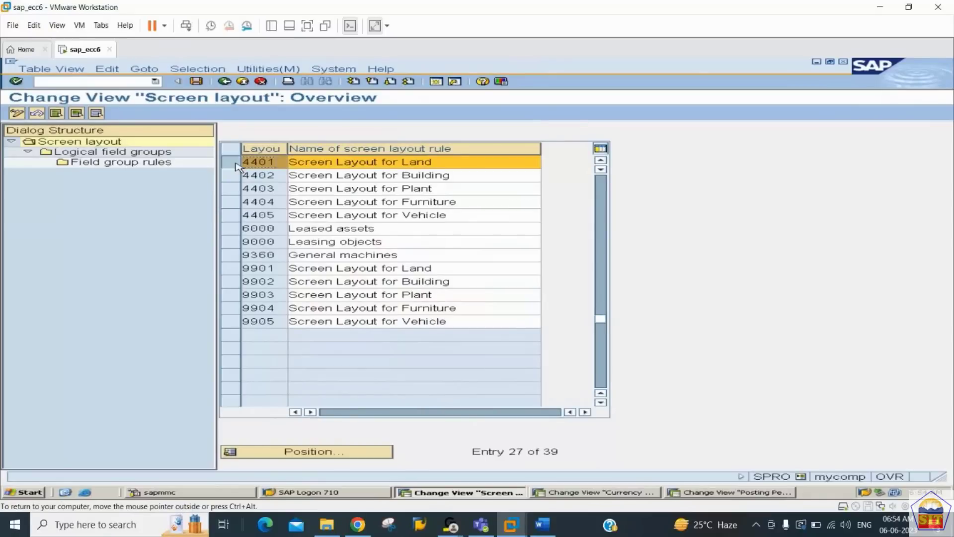
double_click(103, 153)
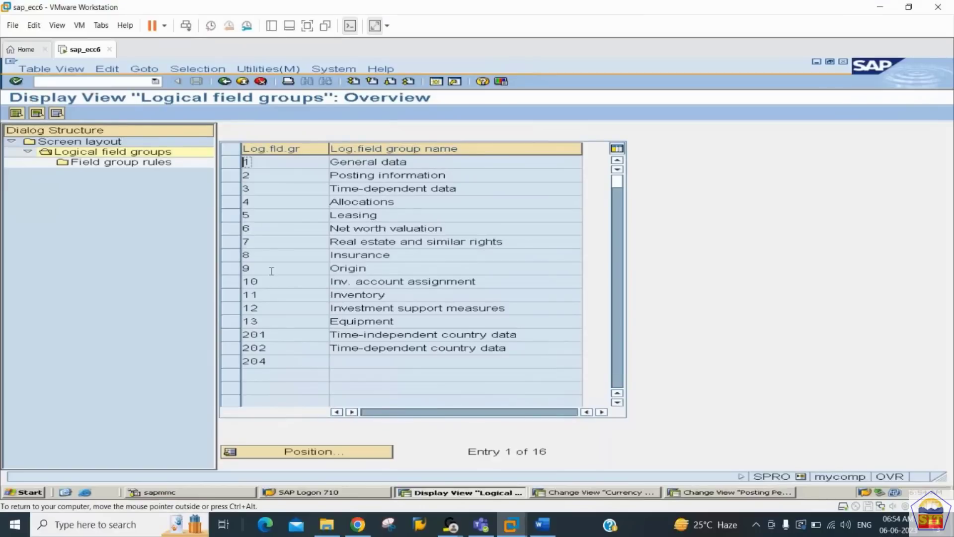
left_click(229, 162)
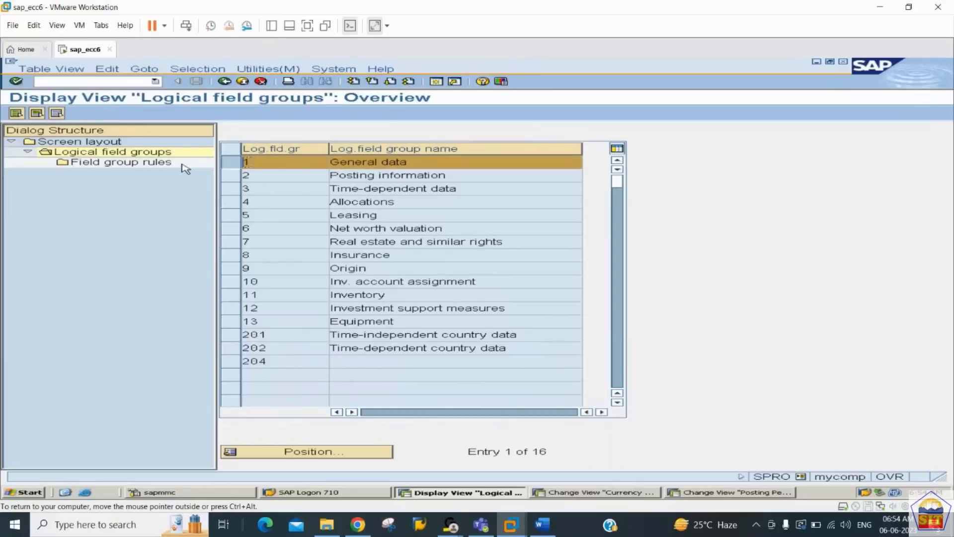
left_click(132, 164)
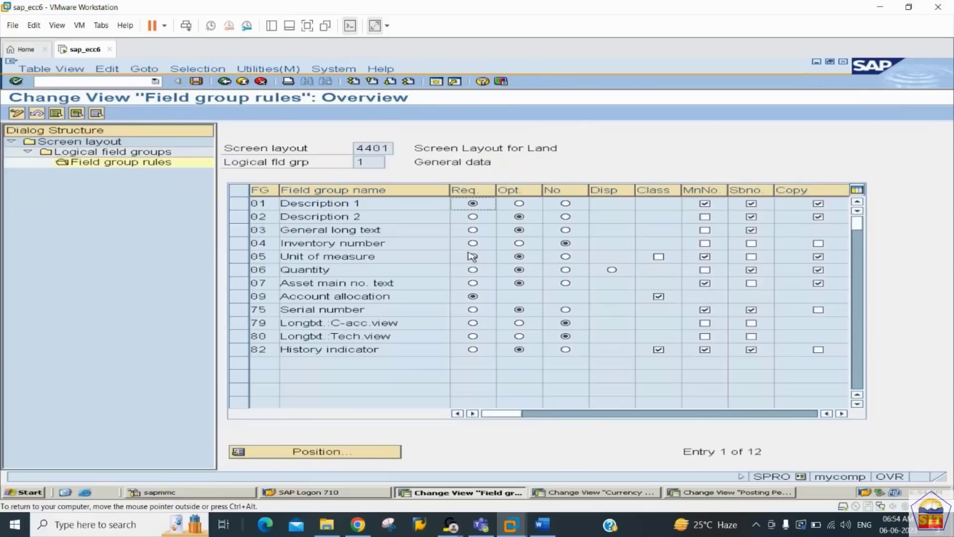
left_click(520, 311)
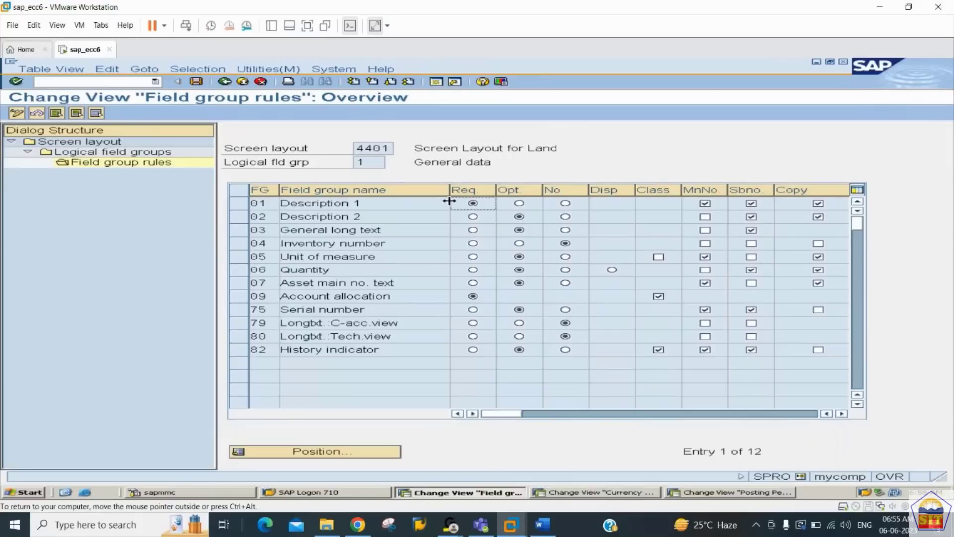
For layout 4401's Posting information, make Capitalization date required and maintained at main number level, and save in the proposed customizing request
double_click(149, 152)
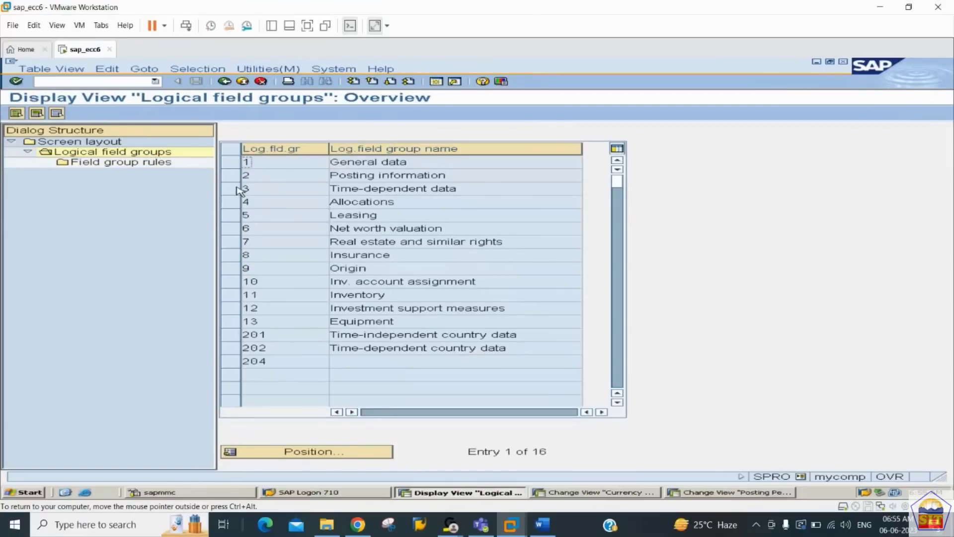
left_click(236, 175)
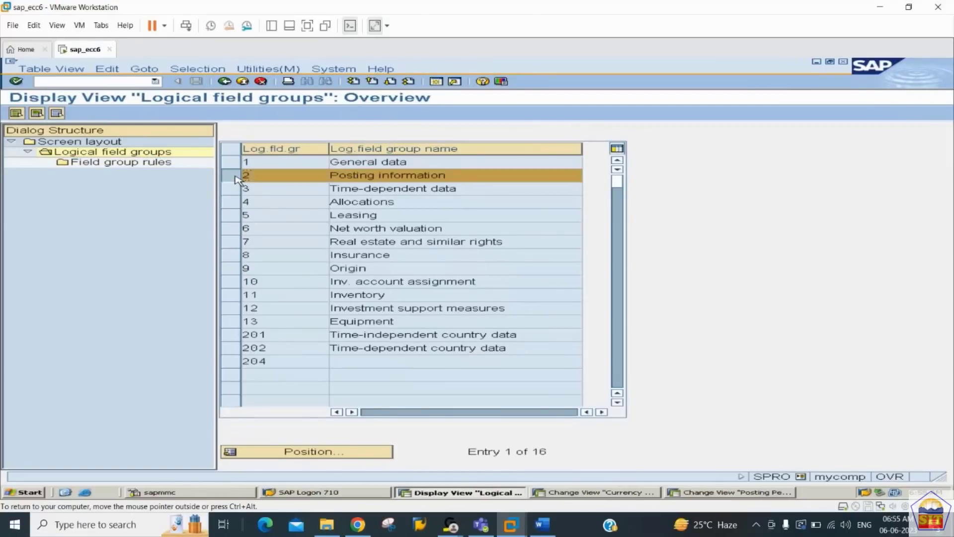
double_click(116, 163)
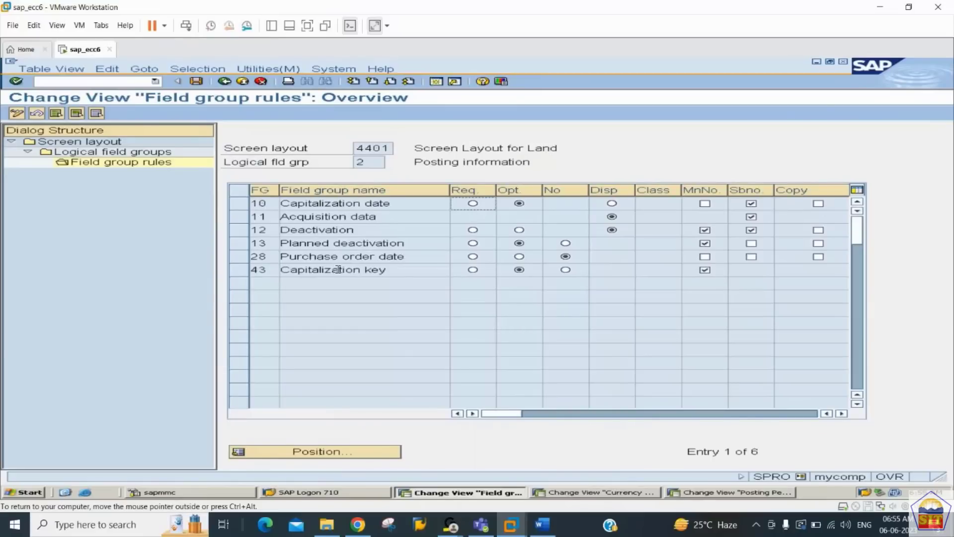
left_click(473, 204)
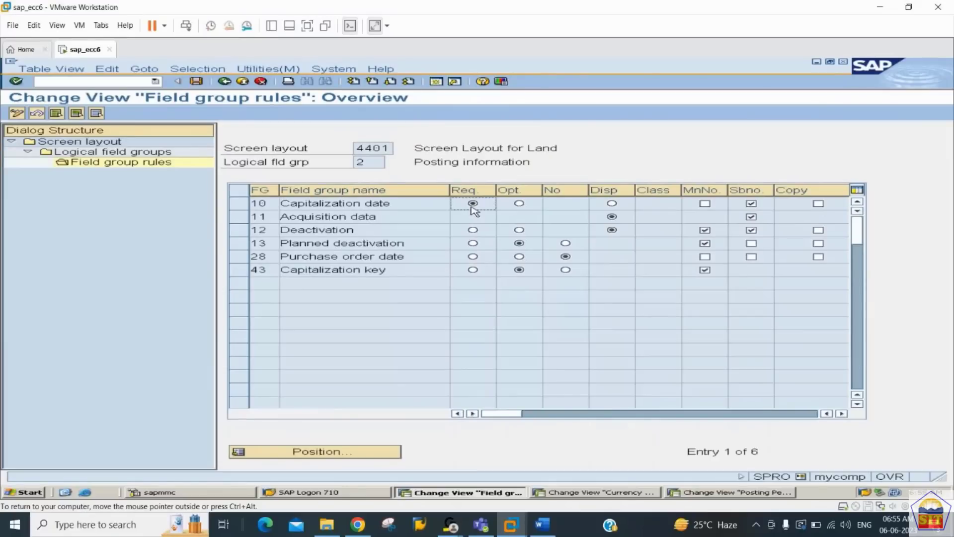
left_click(706, 204)
key("ctrl+s")
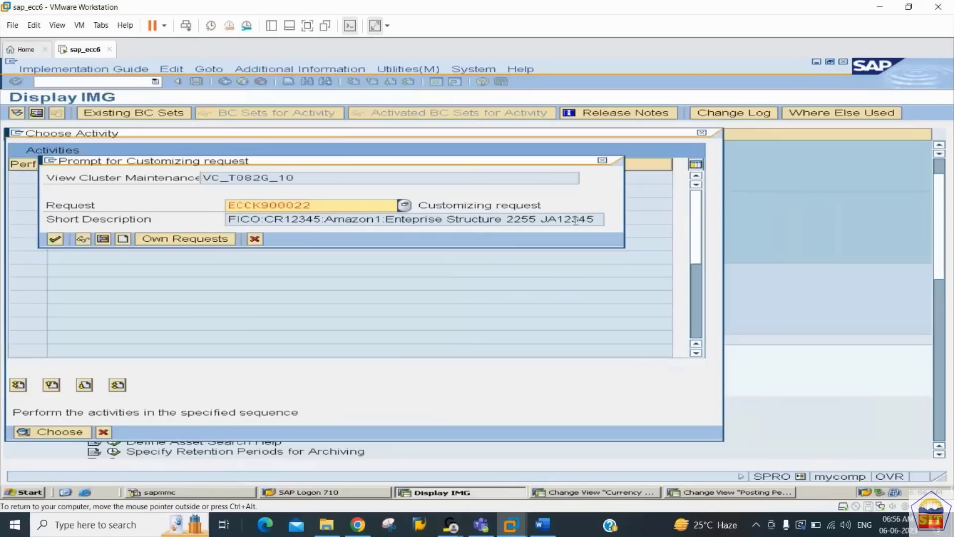
key("Return")
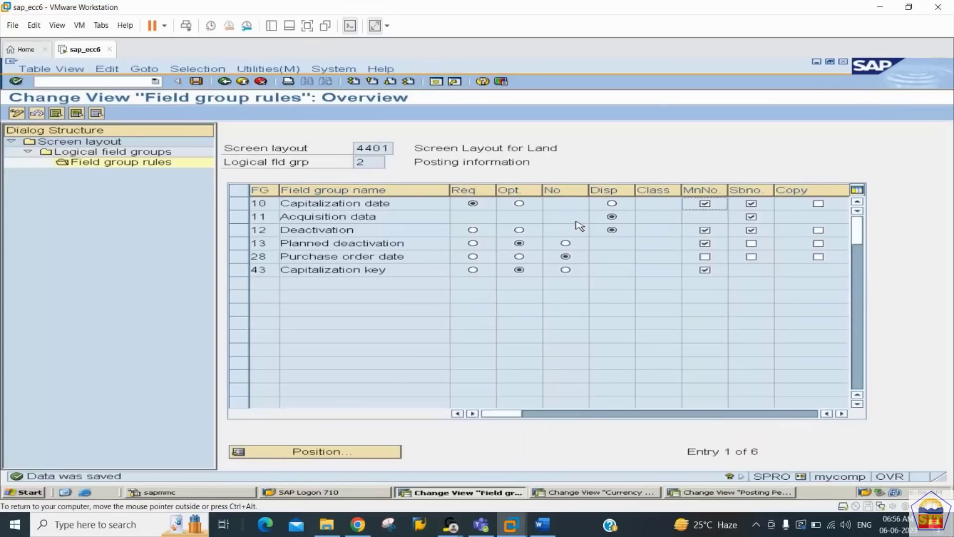
In the Time-dependent data field group rules of land layout 4401, make Cost center optional
double_click(120, 152)
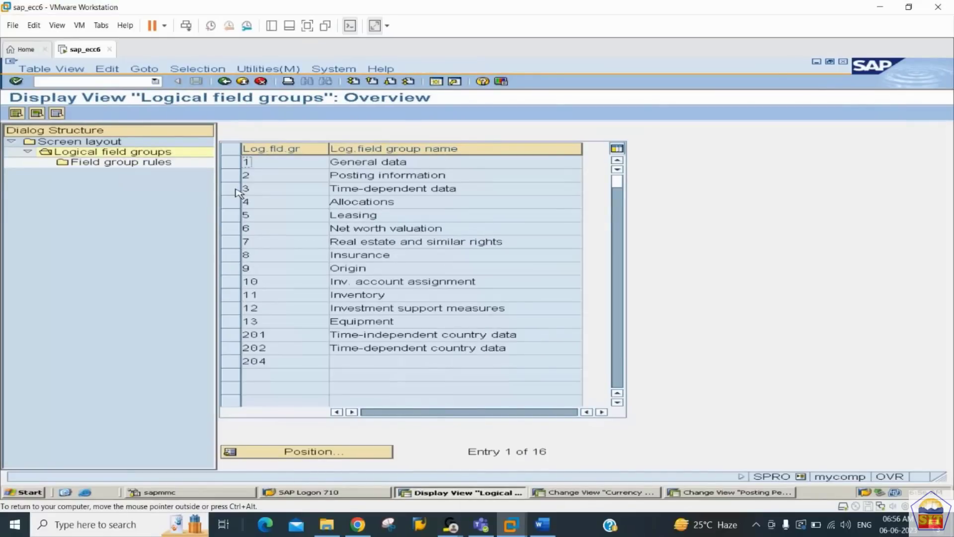
left_click(236, 191)
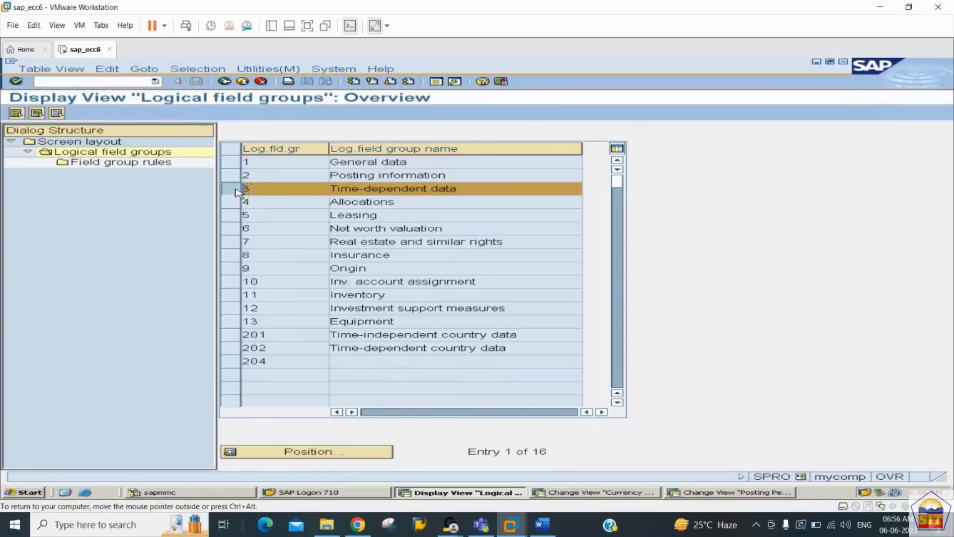
double_click(129, 165)
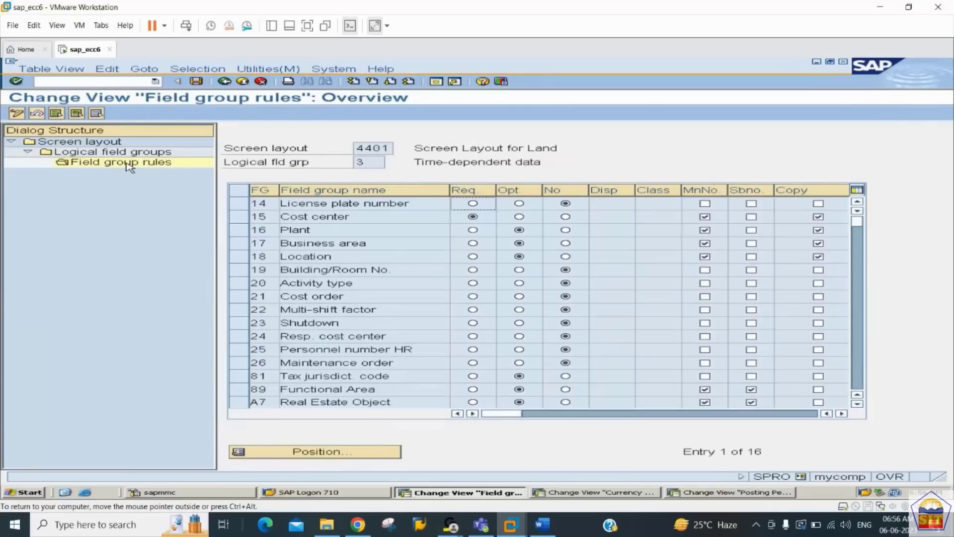
left_click(518, 217)
For building layout 4402's Posting information, make Capitalization date required and maintained at main number level
double_click(100, 149)
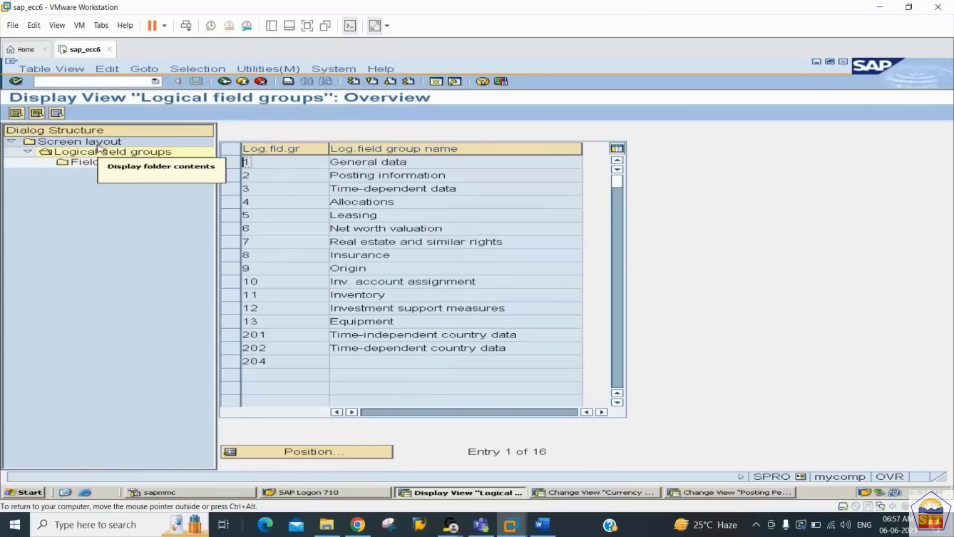
double_click(98, 144)
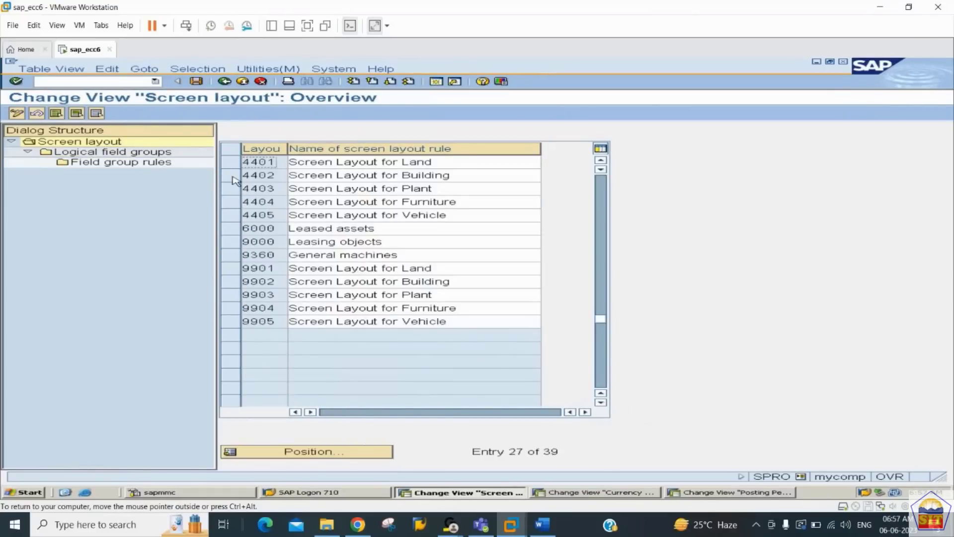
left_click(232, 176)
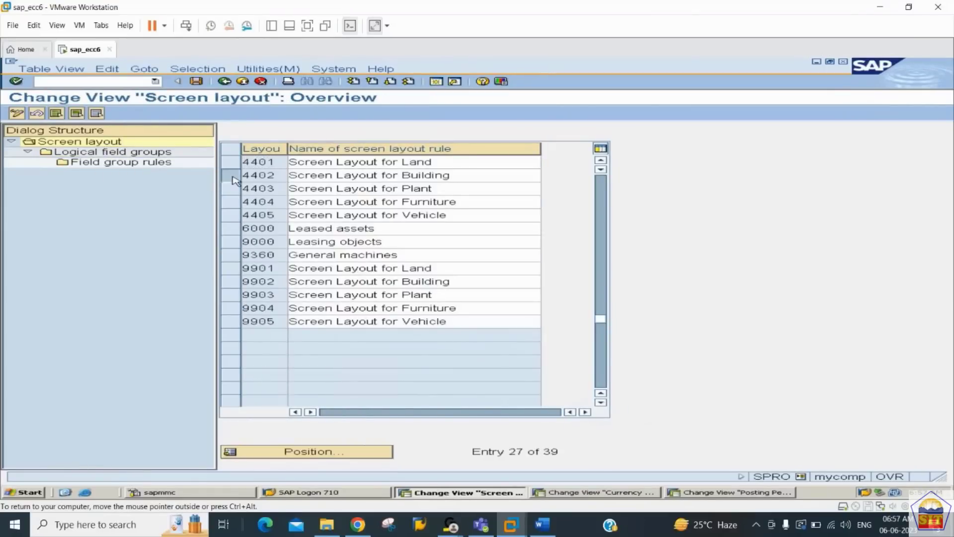
double_click(100, 151)
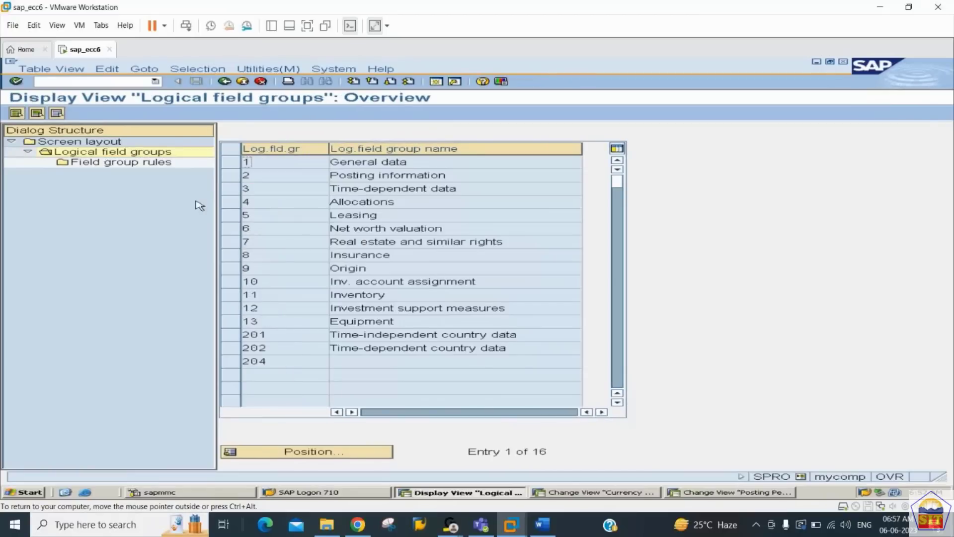
left_click(230, 176)
double_click(134, 166)
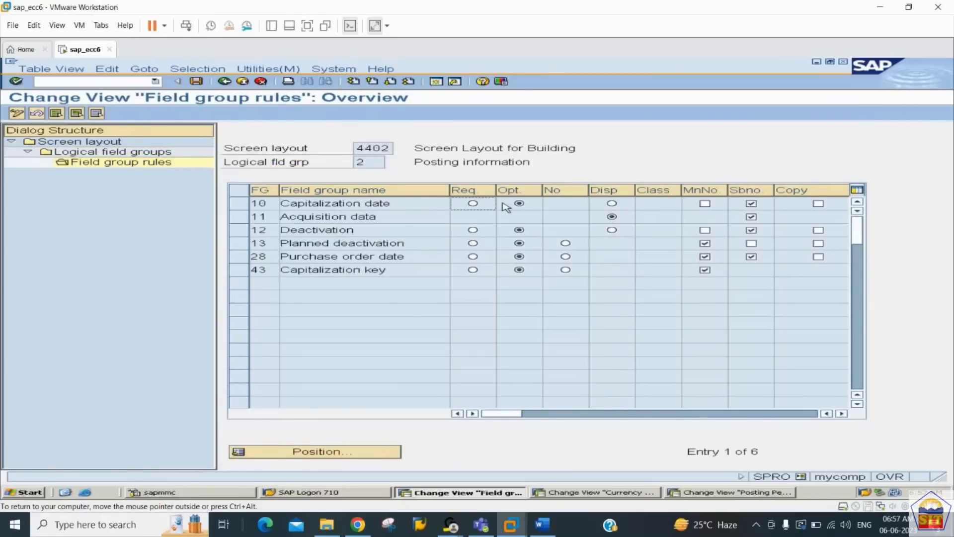
left_click(474, 205)
left_click(704, 204)
Open the Time-dependent data field group rules of building layout 4402 and save the screen layout settings
double_click(132, 153)
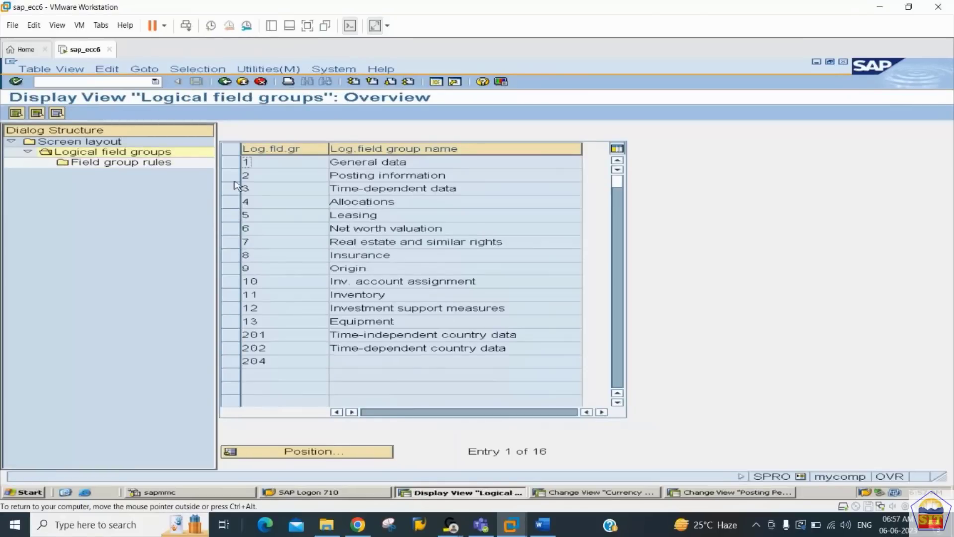
left_click(231, 188)
double_click(149, 164)
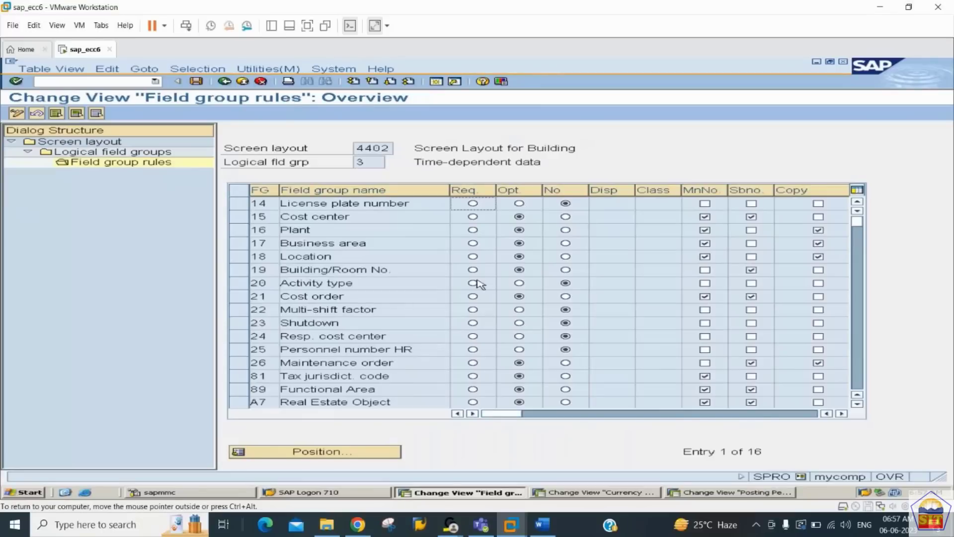
key("ctrl+s")
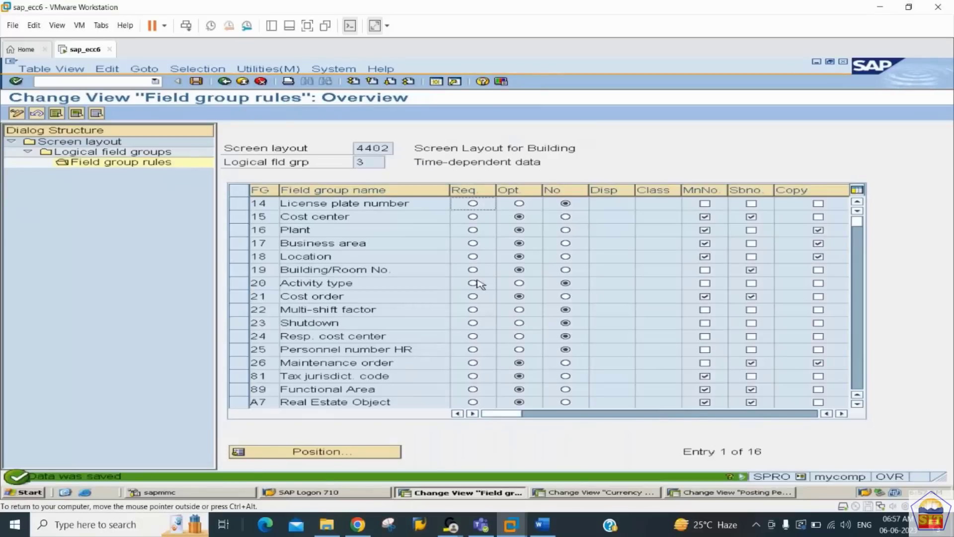
For plant layout 4403's Posting information, make Capitalization date required and maintained at main number level, and save the rules
double_click(138, 153)
double_click(100, 142)
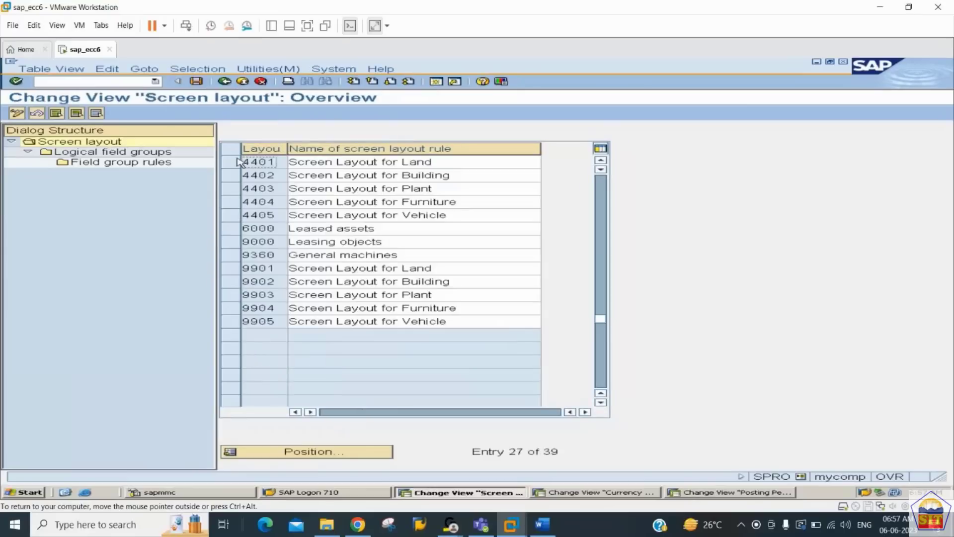
left_click(238, 188)
double_click(144, 153)
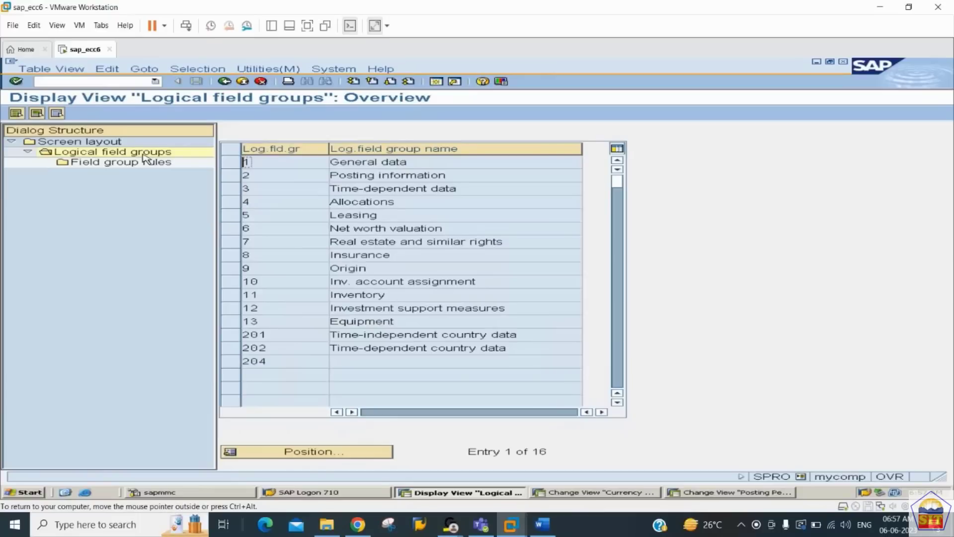
left_click(230, 178)
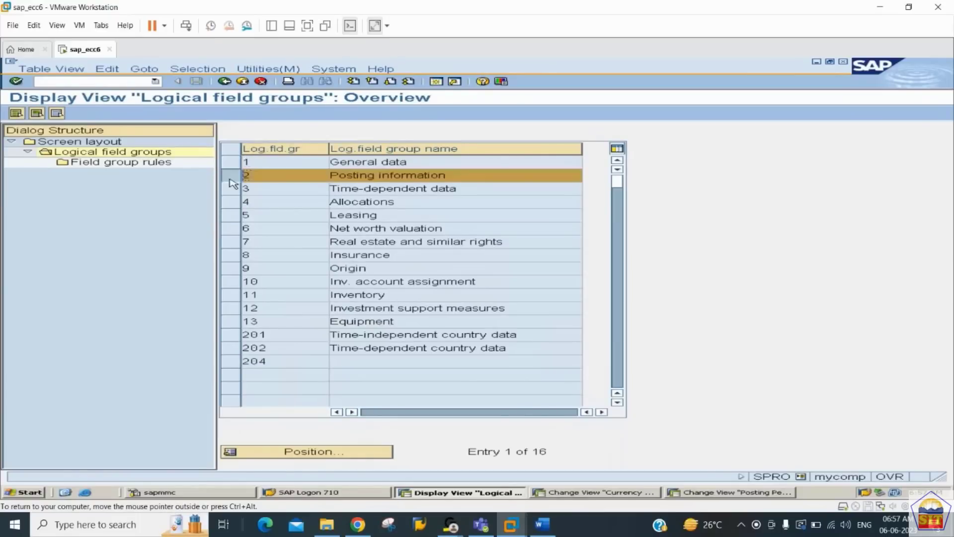
double_click(119, 164)
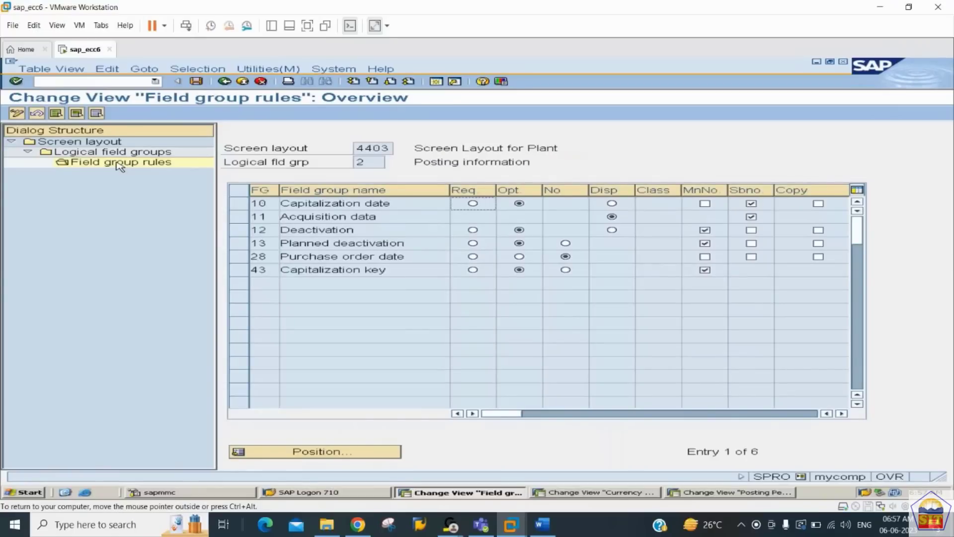
left_click(471, 208)
left_click(705, 204)
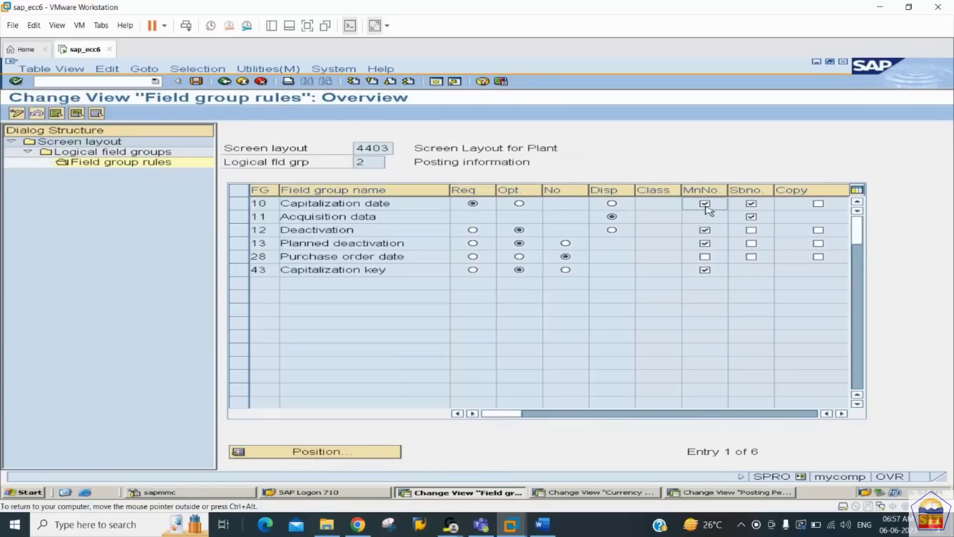
left_click(197, 81)
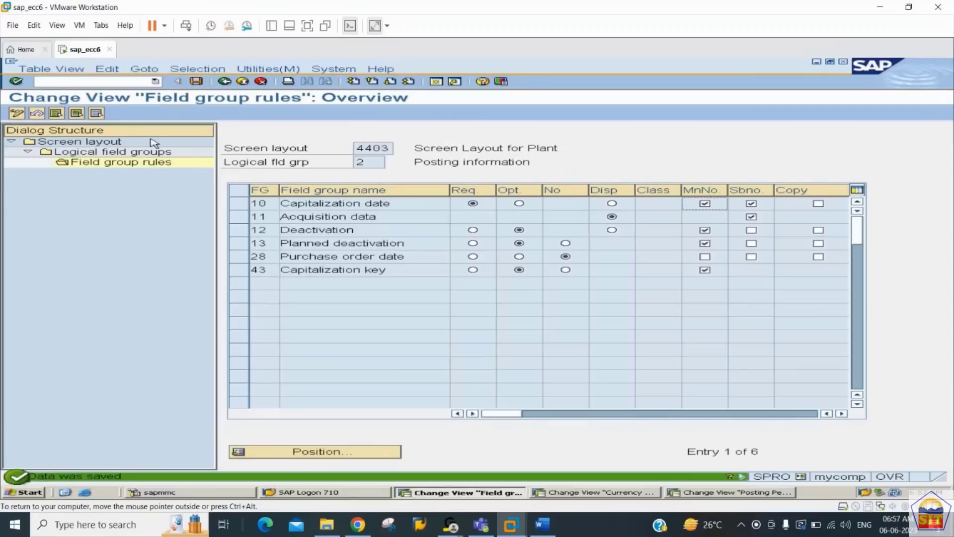
In the Time-dependent data field group rules of plant layout 4403, make Cost center optional and save
double_click(145, 155)
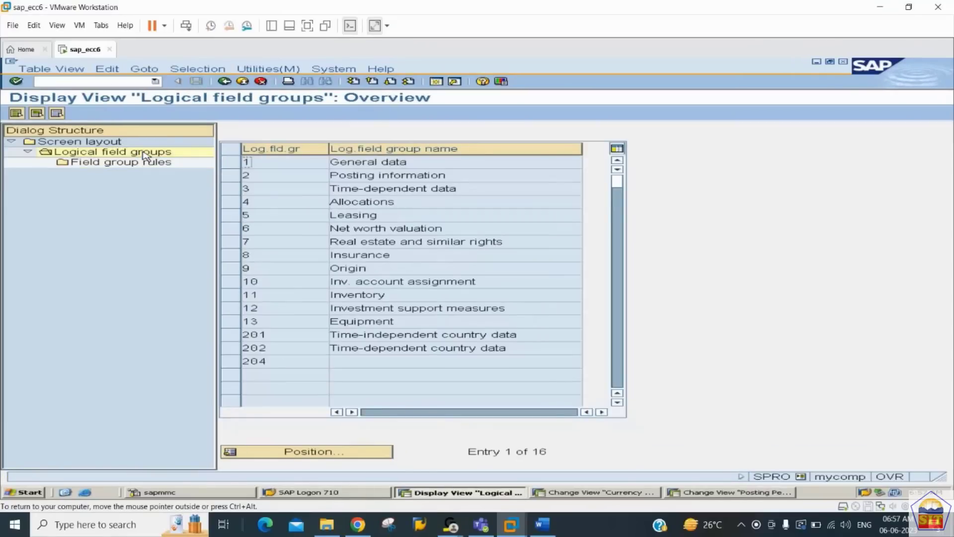
left_click(232, 190)
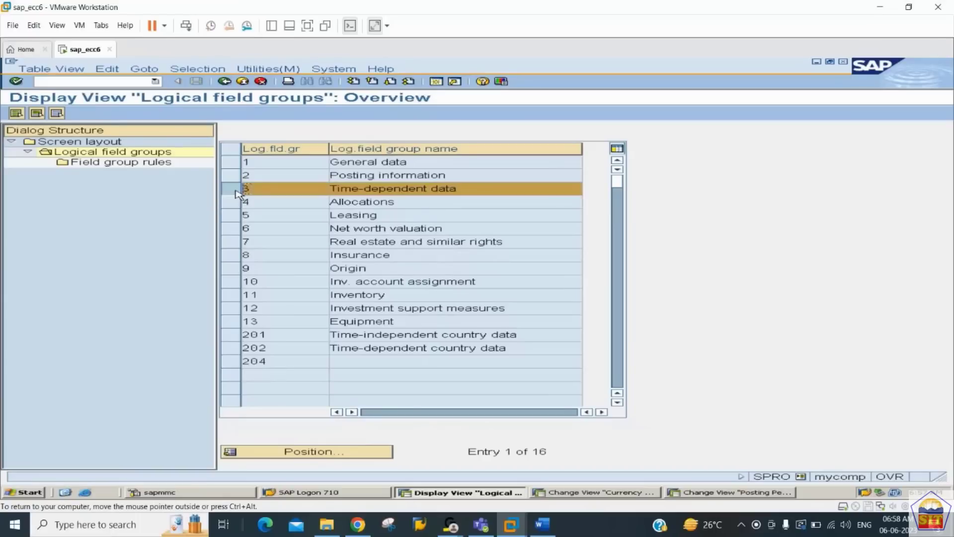
double_click(144, 165)
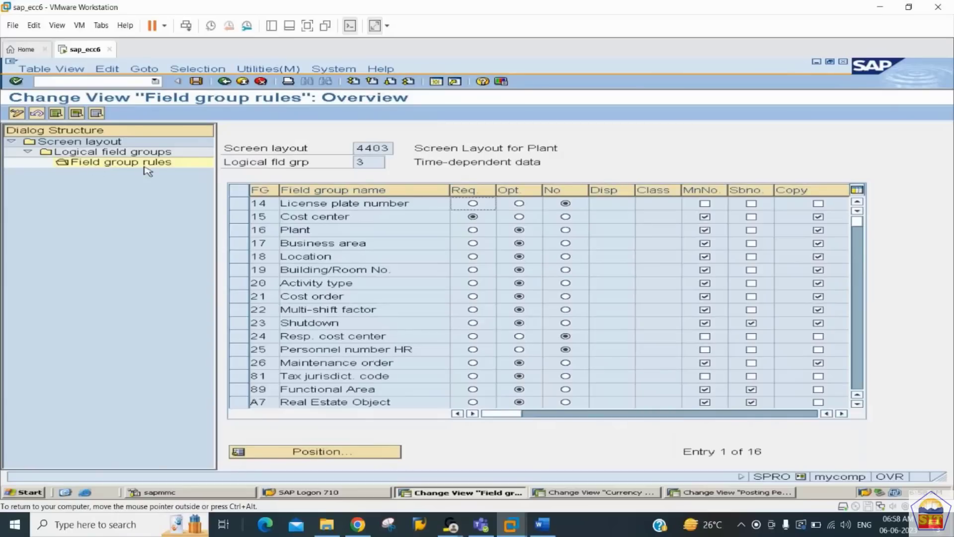
left_click(520, 217)
key("ctrl+s")
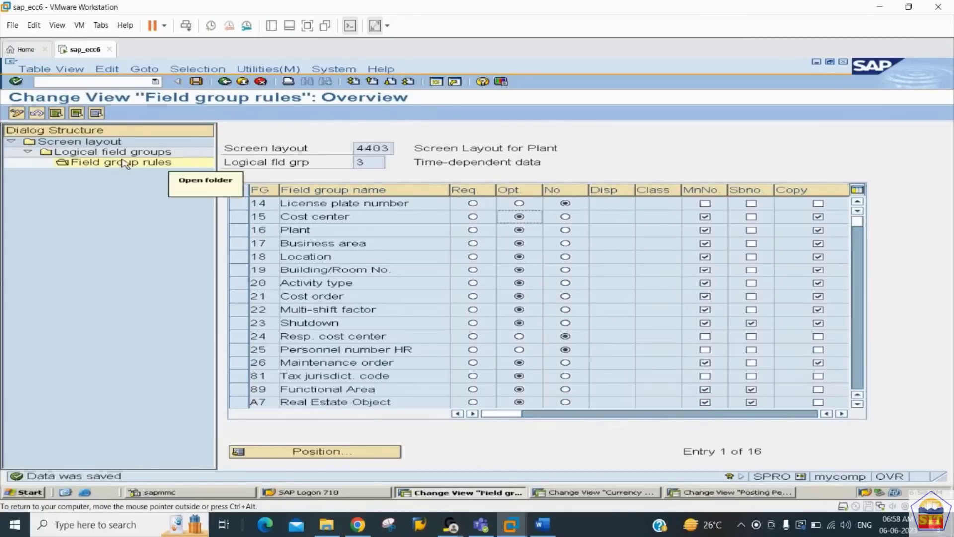
For furniture layout 4404's Posting information, make Capitalization date required and maintained at main number level, and save the rules
double_click(80, 141)
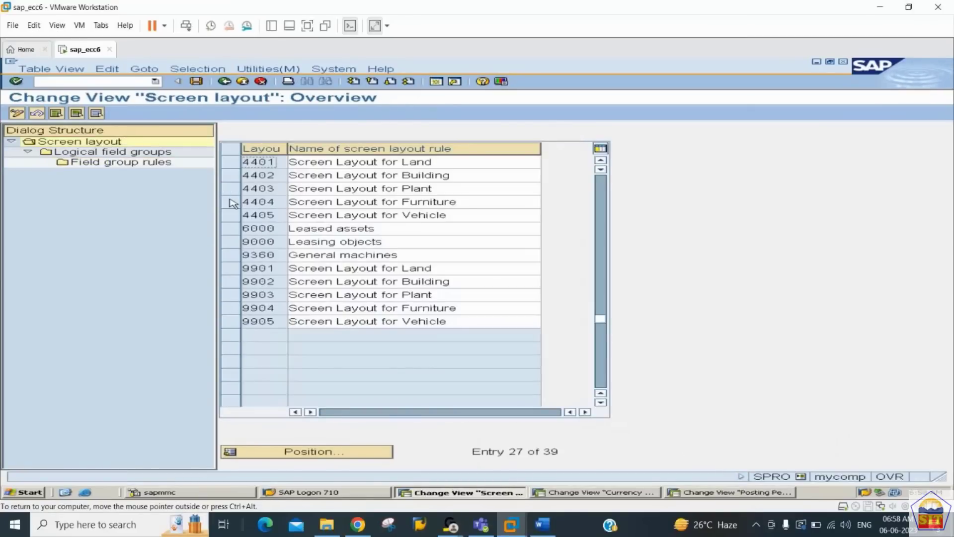
left_click(233, 203)
double_click(112, 152)
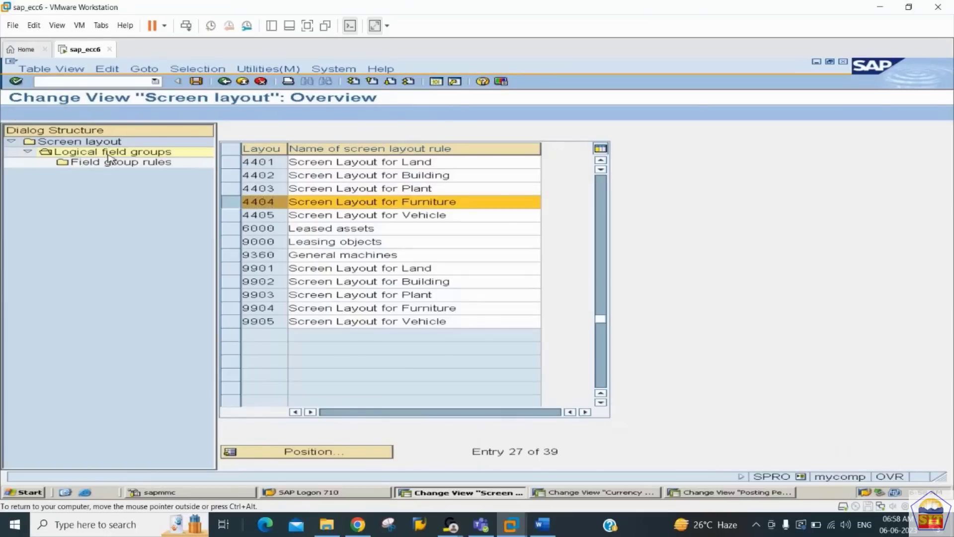
left_click(234, 179)
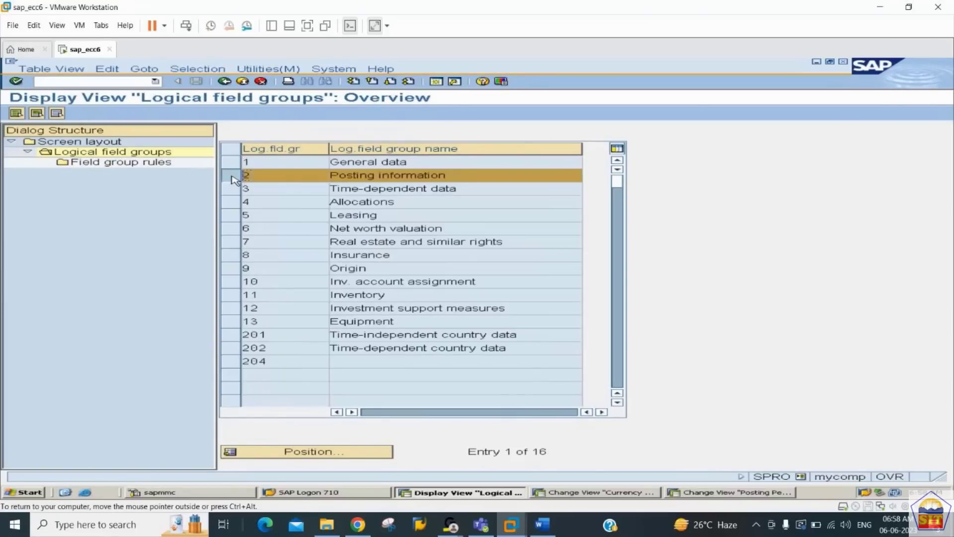
double_click(145, 166)
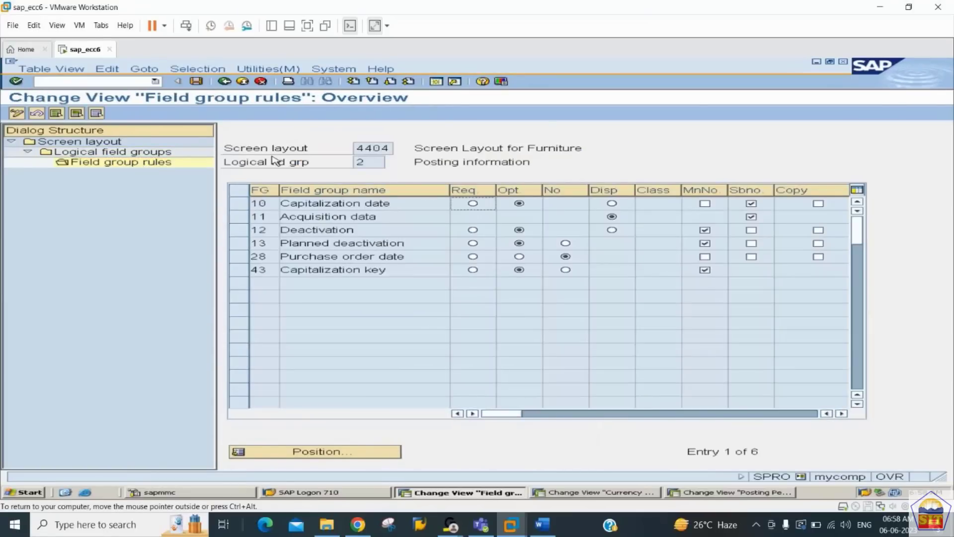
left_click(474, 204)
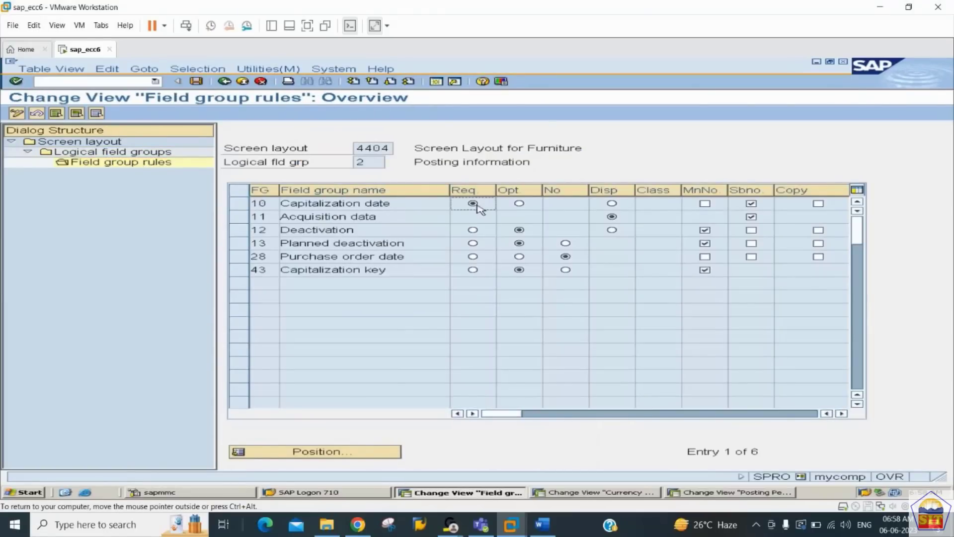
left_click(704, 207)
key("ctrl+s")
In the Time-dependent data field group rules of furniture layout 4404, make Cost center optional and save
left_click(143, 154)
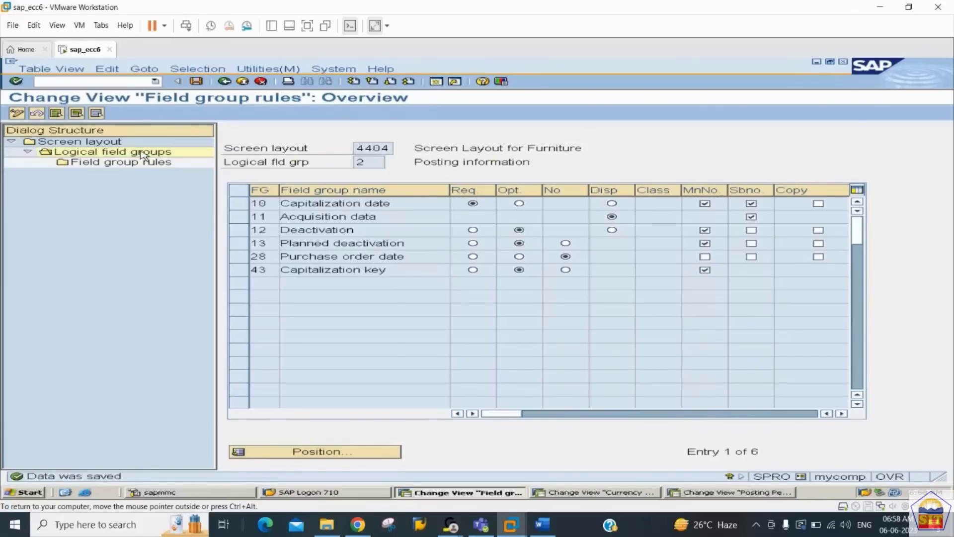
left_click(229, 190)
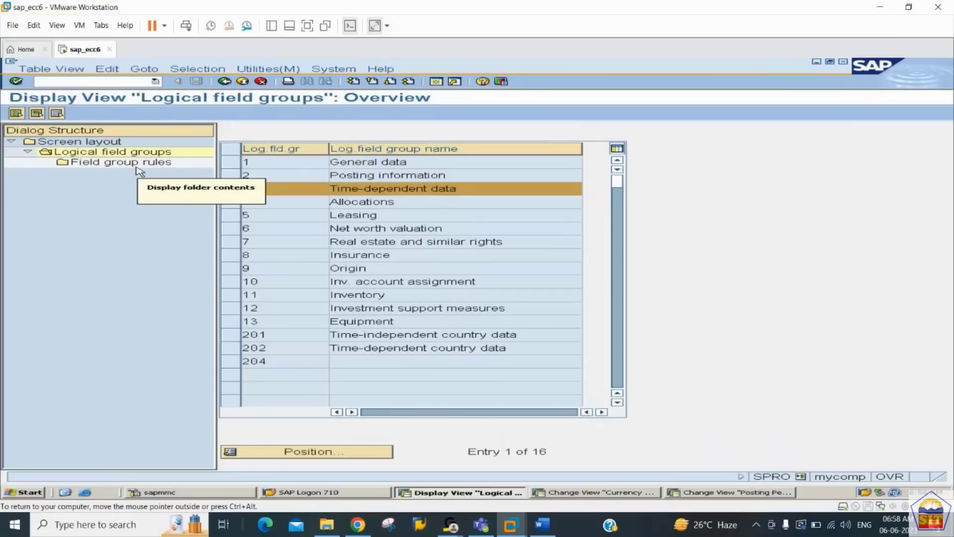
left_click(139, 168)
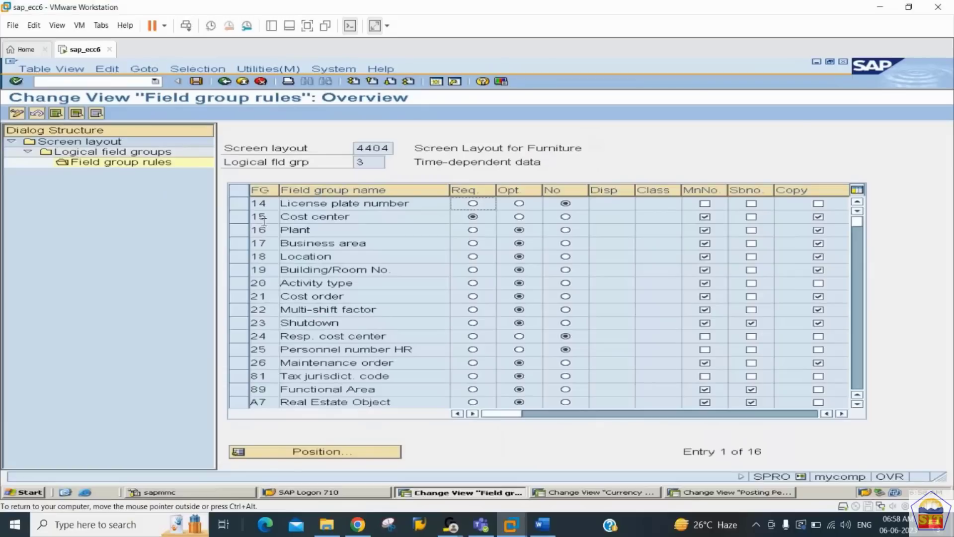
left_click(519, 217)
key("ctrl+s")
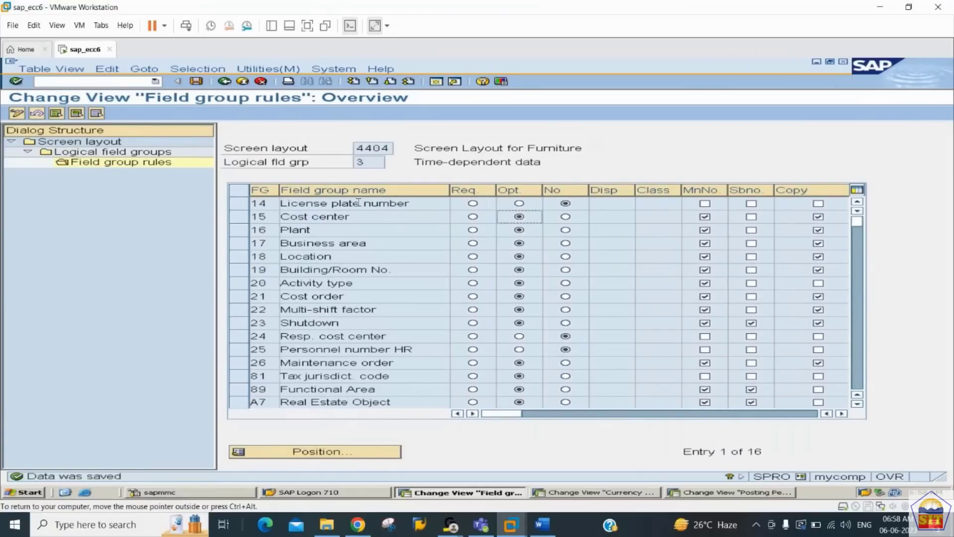
For vehicle layout 4405's Posting information, make Capitalization date required and maintained at main number level, and save the rules
double_click(80, 141)
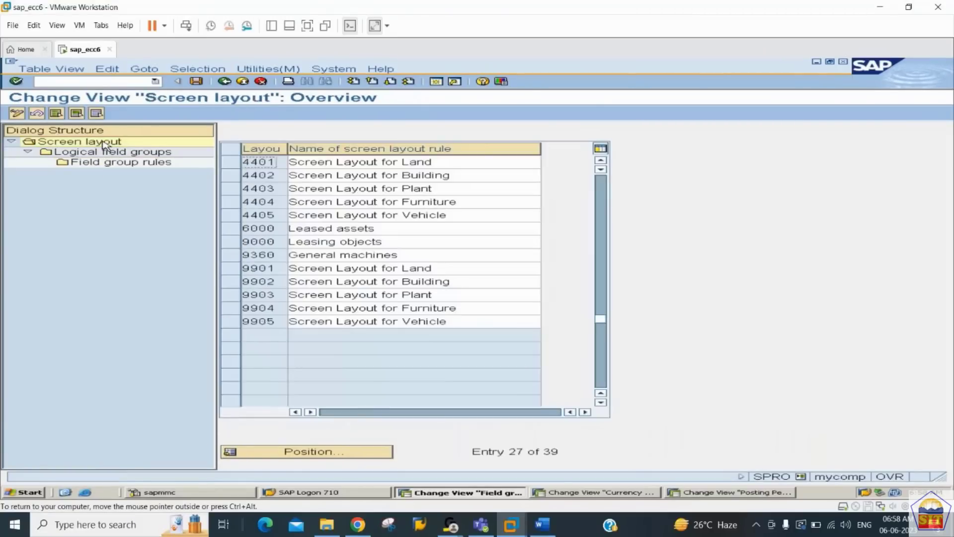
left_click(230, 215)
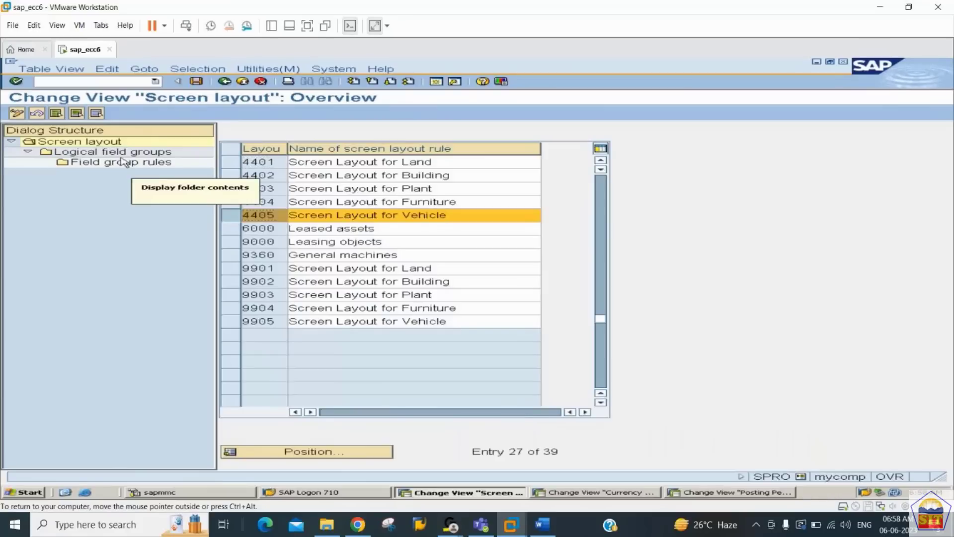
left_click(121, 156)
double_click(122, 156)
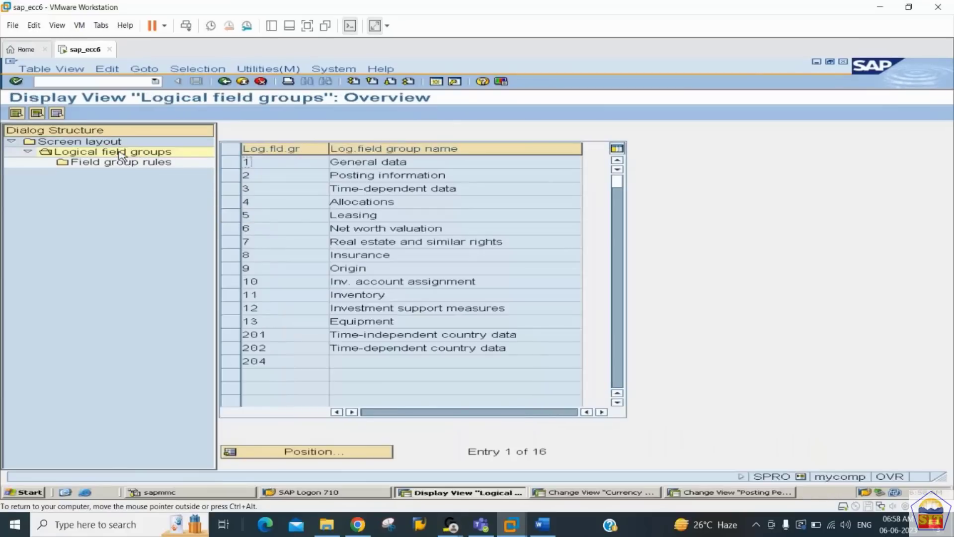
left_click(231, 176)
double_click(122, 163)
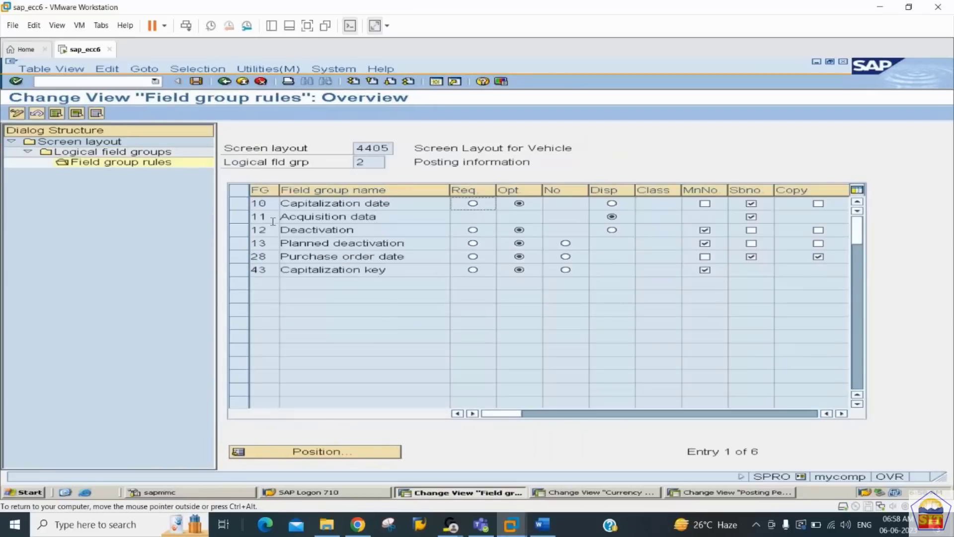
left_click(473, 203)
left_click(705, 204)
key("ctrl+s")
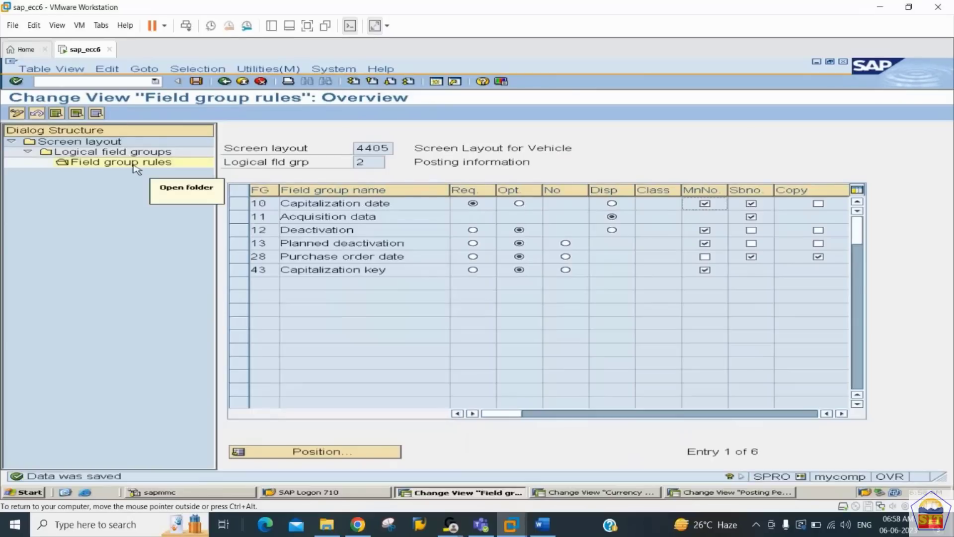
In the Time-dependent data field group rules of vehicle layout 4405, make Cost center optional and save
double_click(99, 152)
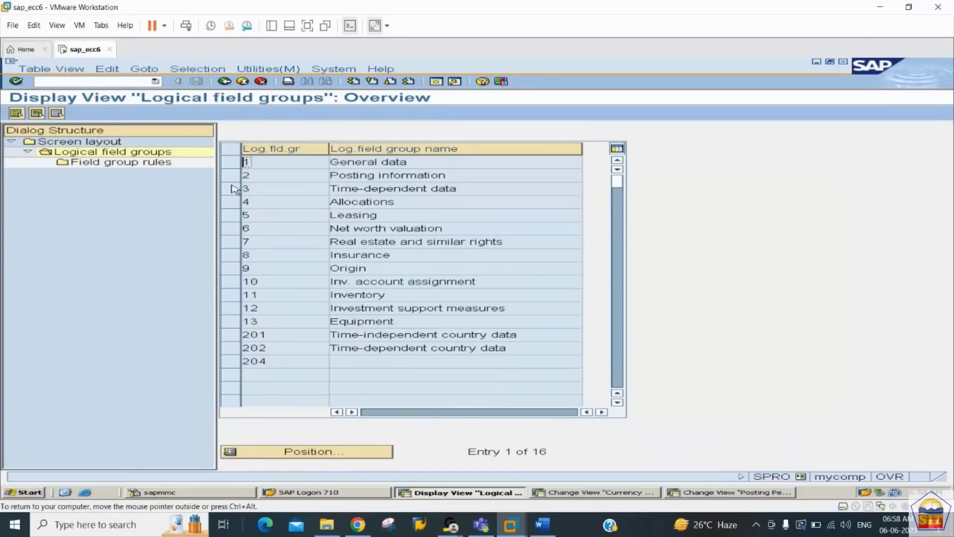
left_click(232, 189)
double_click(128, 163)
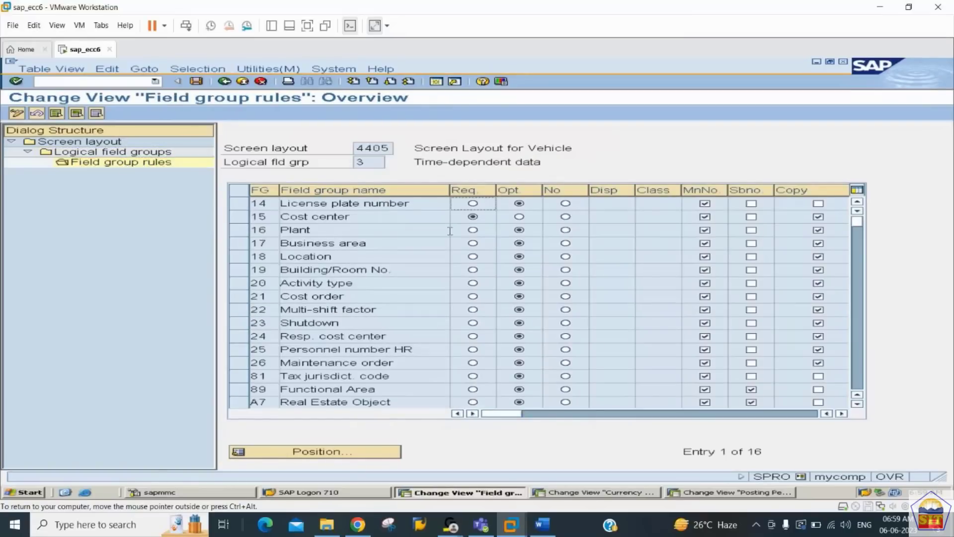
left_click(520, 217)
key("ctrl+s")
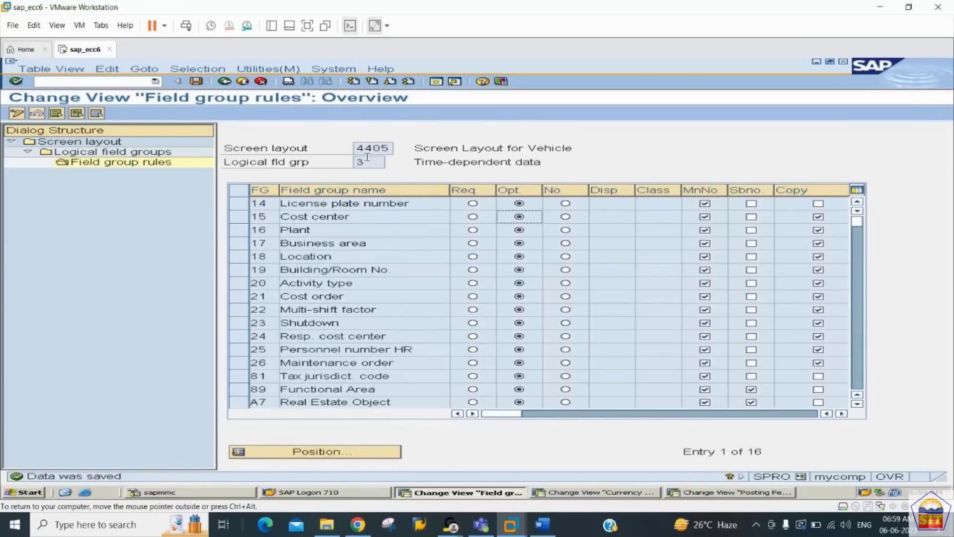
Leave the asset master data screen layout activity and return to the implementation guide structure
left_click(224, 81)
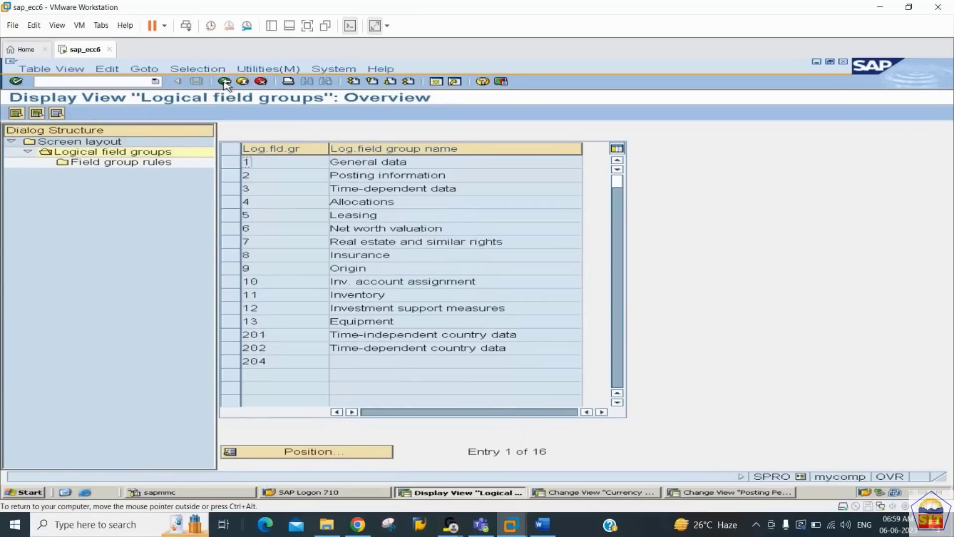
left_click(225, 82)
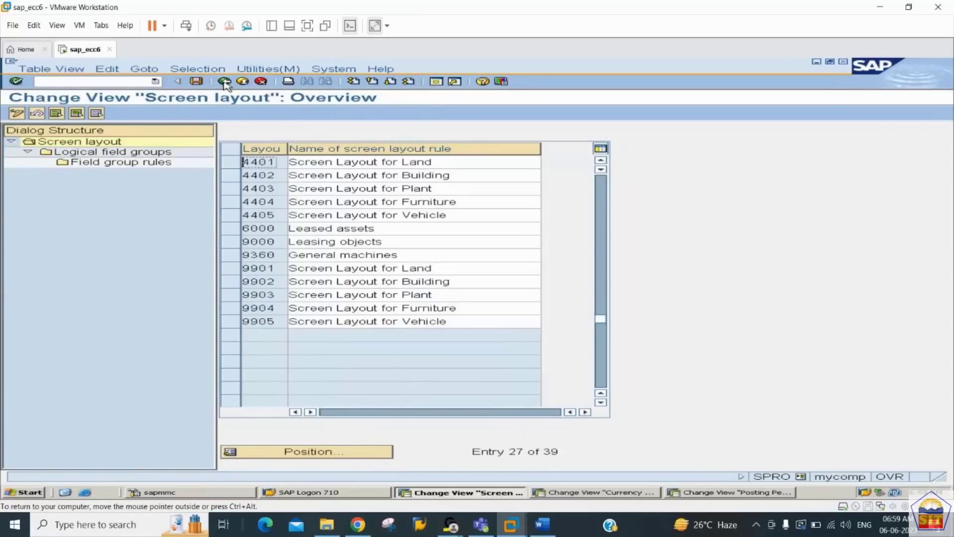
left_click(225, 82)
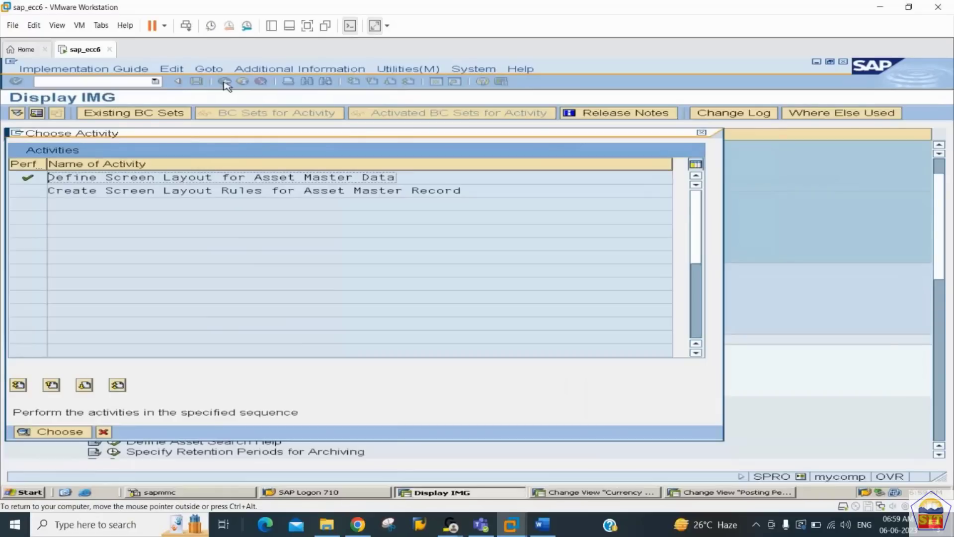
left_click(103, 432)
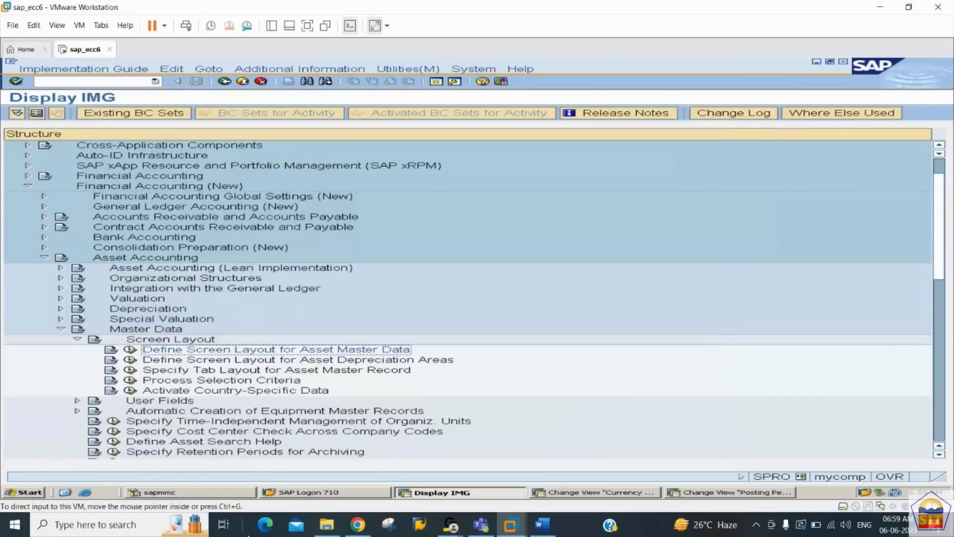
Switch to the Asset Accounting notes in Word and look up the configuration step that follows the asset master data screen layouts
left_click(542, 525)
scroll(430, 384, "down", 10)
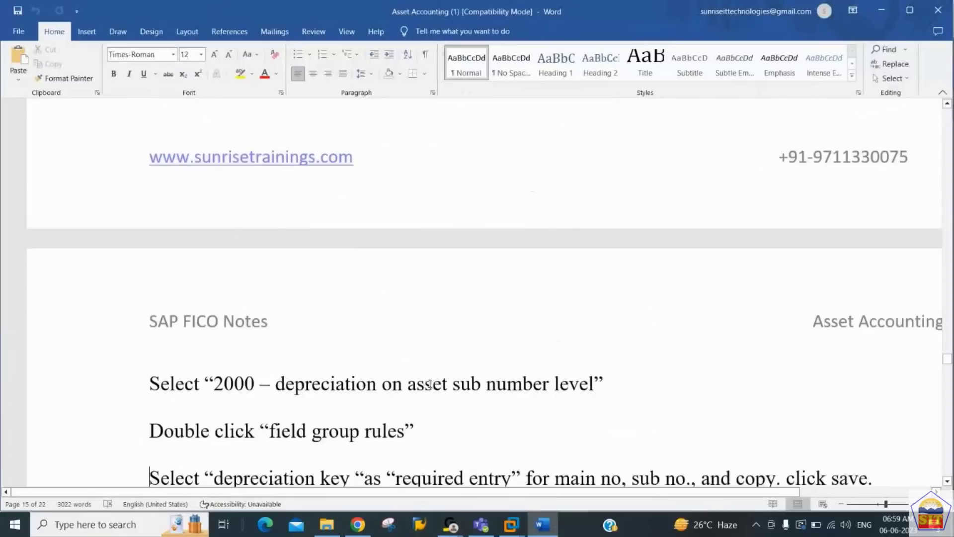
scroll(430, 383, "up", 3)
key("Down")
key("Down")
key("Down")
key("Down")
key("Down")
key("Down")
key("Down")
key("Down")
key("Down")
key("Down")
key("Down")
key("Down")
key("Down")
key("Down")
key("Down")
key("Down")
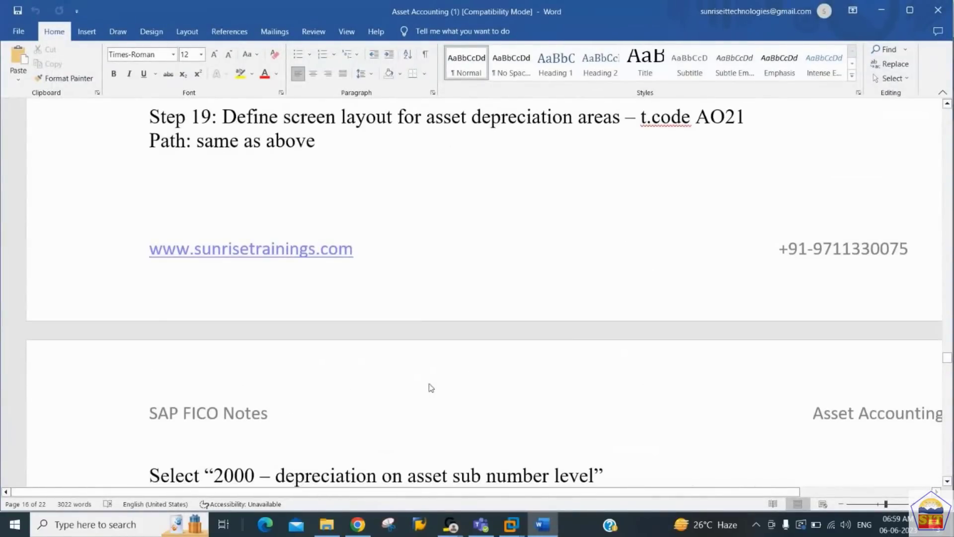
Return to the SAP implementation guide, open Define Screen Layout for Asset Depreciation Areas, and display the field group rules of layout 1000
key("alt+Tab")
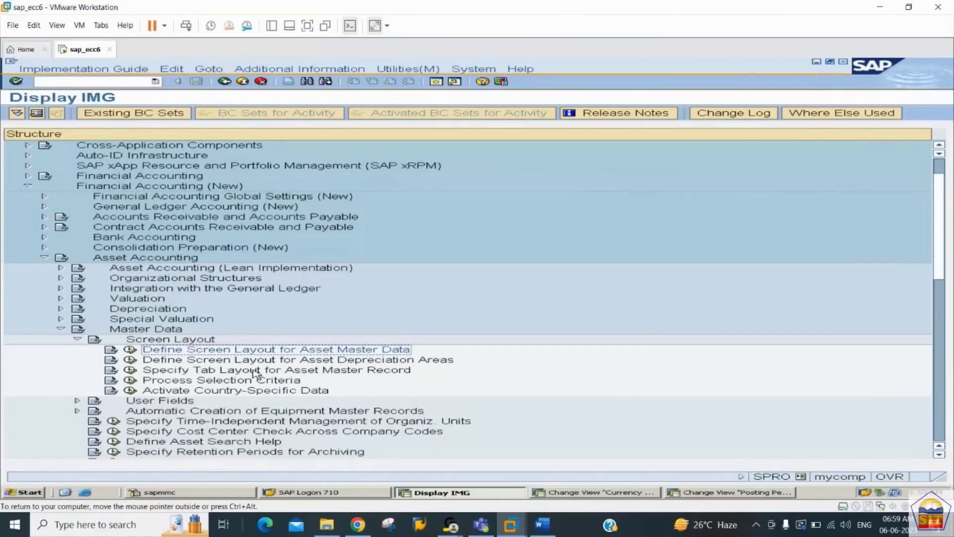
left_click(129, 361)
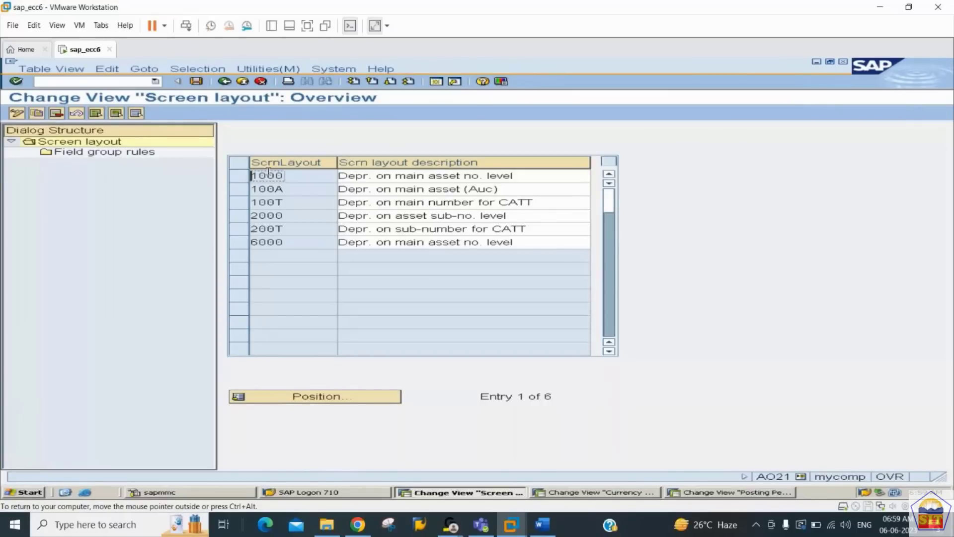
left_click(240, 176)
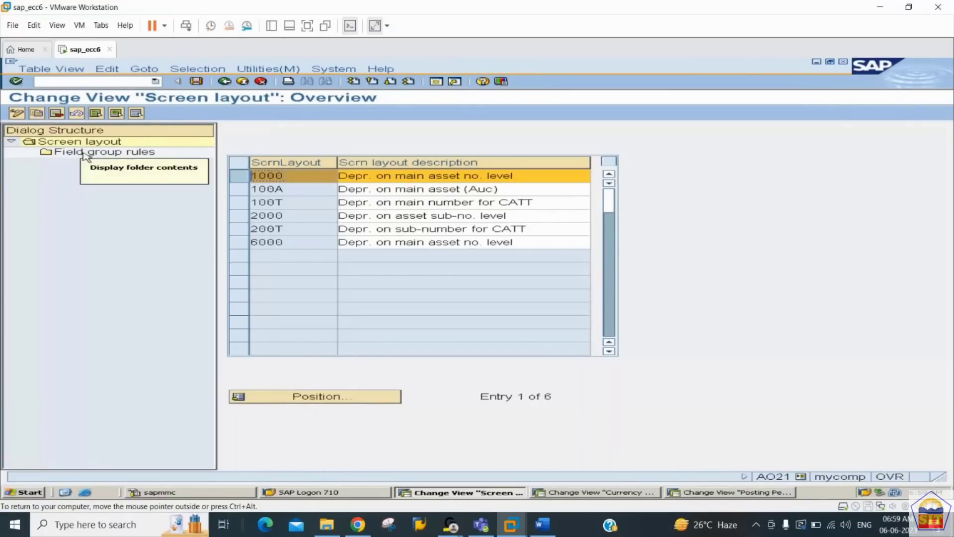
double_click(85, 153)
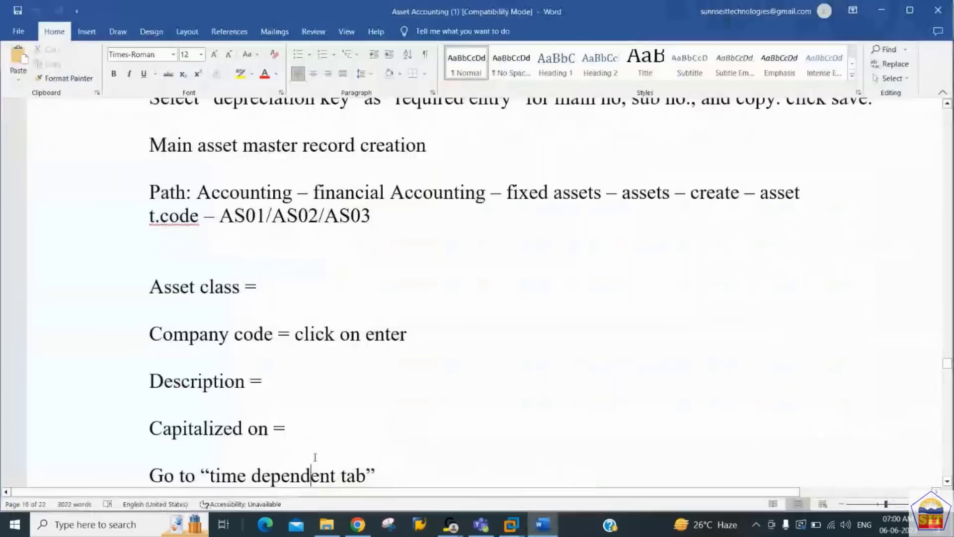
Read through the Asset Accounting notes in Word, from main asset master record creation through acquisition posting, asset reports and depreciation run to sale of asset
key("Up")
key("Up")
key("Up")
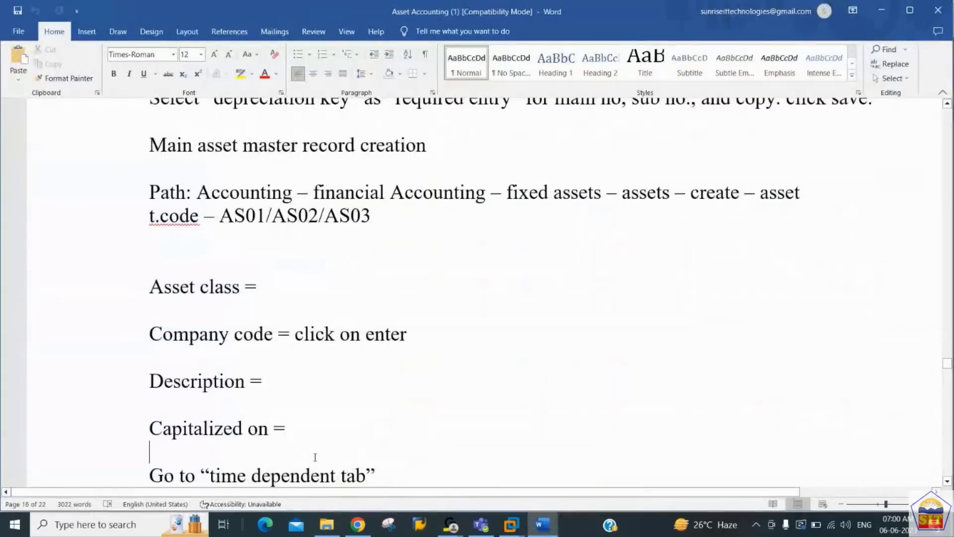
key("Down")
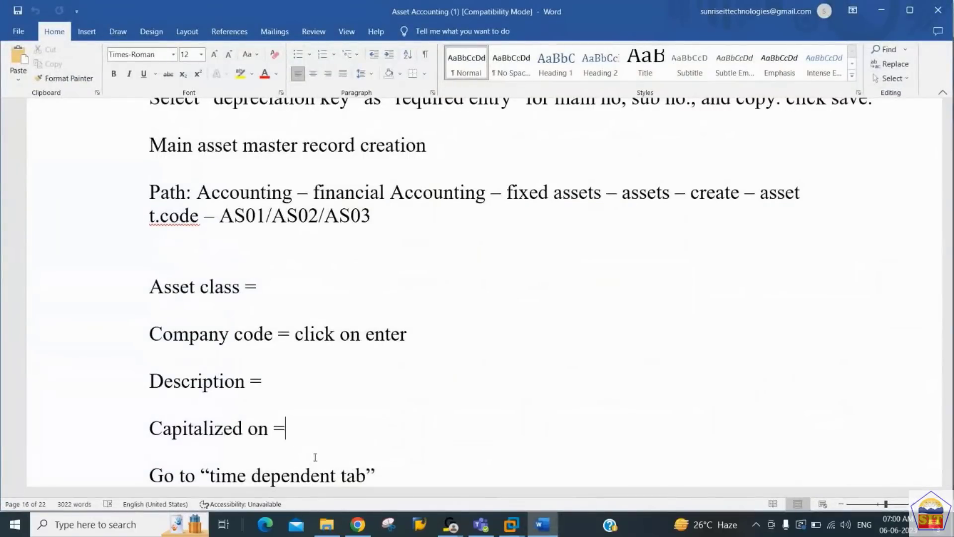
key("Page_Down")
key("Page_Down")
key("Down")
key("Down")
key("Down")
key("Down")
key("Down")
key("Down")
key("Down")
key("Down")
key("Down")
key("Down")
key("Down")
key("Down")
key("Down")
key("Down")
key("Down")
key("Down")
key("Down")
key("Down")
key("Down")
key("Down")
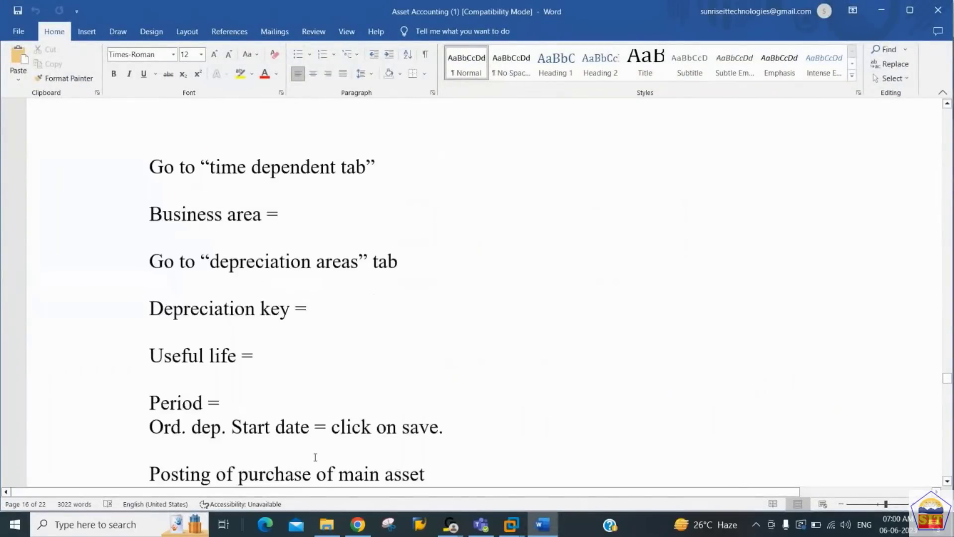
key("Down")
key("Down")
key("Down")
key("Down")
key("Down")
key("Down")
key("Down")
key("Down")
key("Down")
key("Down")
key("Down")
key("Down")
key("Down")
key("Down")
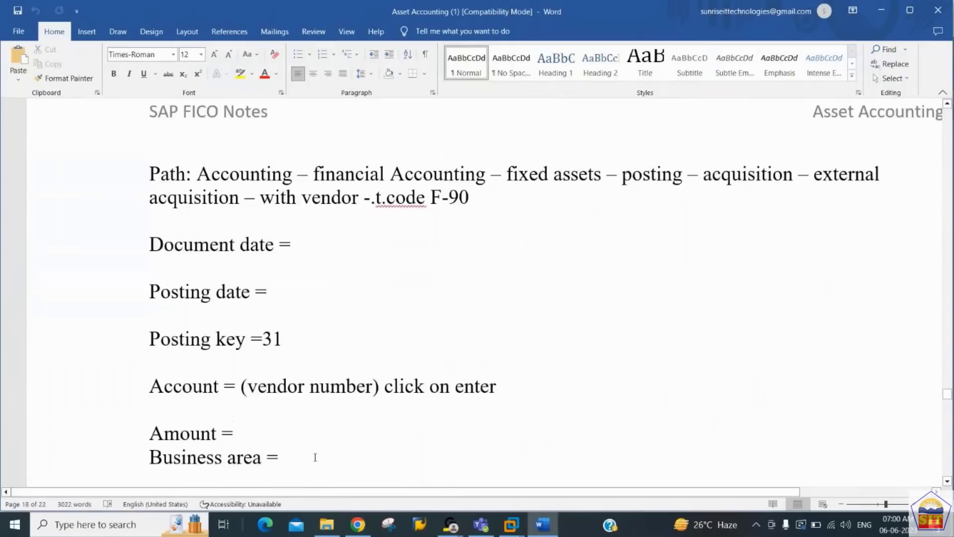
key("Down")
key("Down")
key("Down")
key("Down")
key("Down")
key("Down")
key("Down")
key("Down")
key("Down")
key("Down")
key("Down")
key("Down")
key("Down")
key("Down")
key("Down")
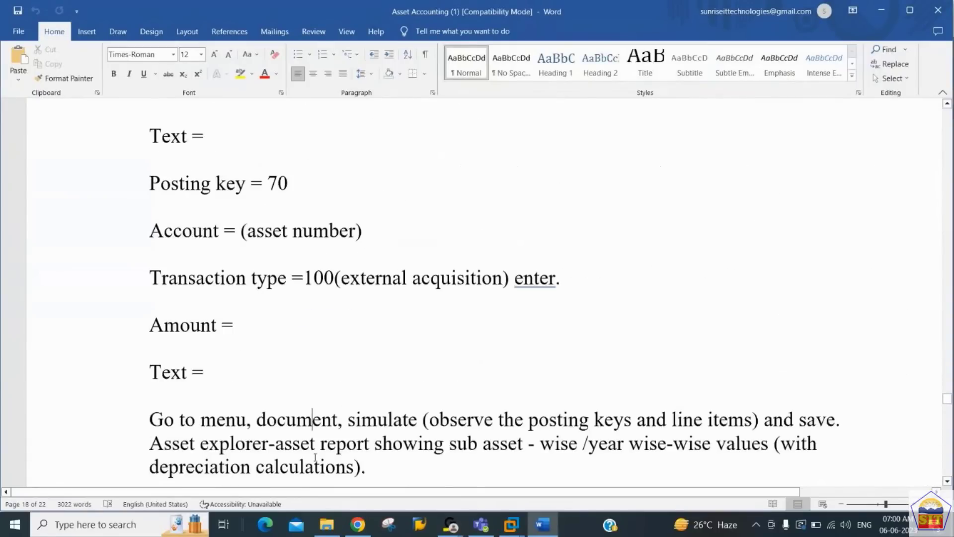
key("Down")
key("Down")
key("Down")
key("Down")
key("Down")
key("Down")
key("Down")
key("Down")
key("Down")
key("Down")
key("Down")
key("Down")
key("Down")
key("Down")
key("Down")
key("Down")
key("Down")
key("Down")
key("Down")
key("Down")
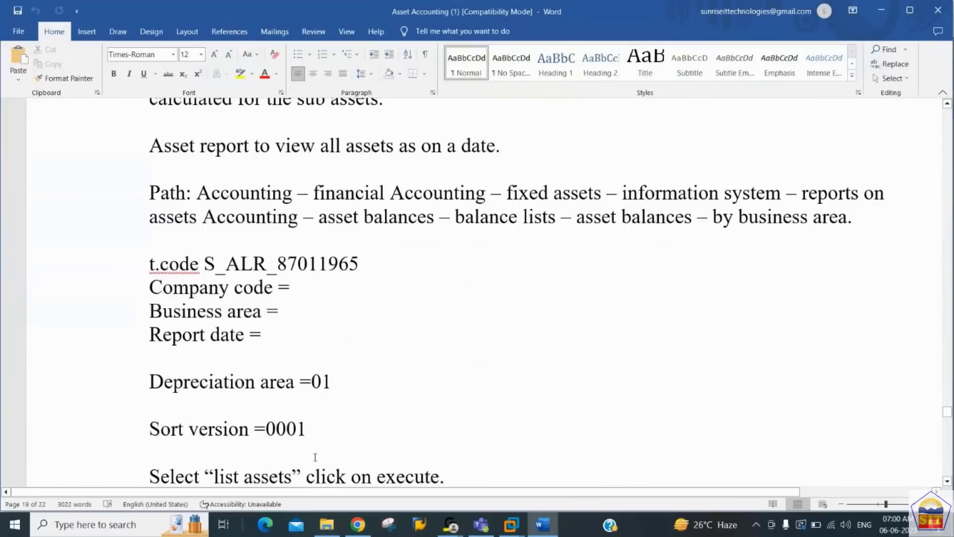
key("Down")
key("Down")
key("Down")
key("Down")
key("Down")
key("Down")
key("Down")
key("Down")
key("Down")
key("Down")
key("Down")
key("Down")
key("Down")
key("Down")
key("Down")
key("Down")
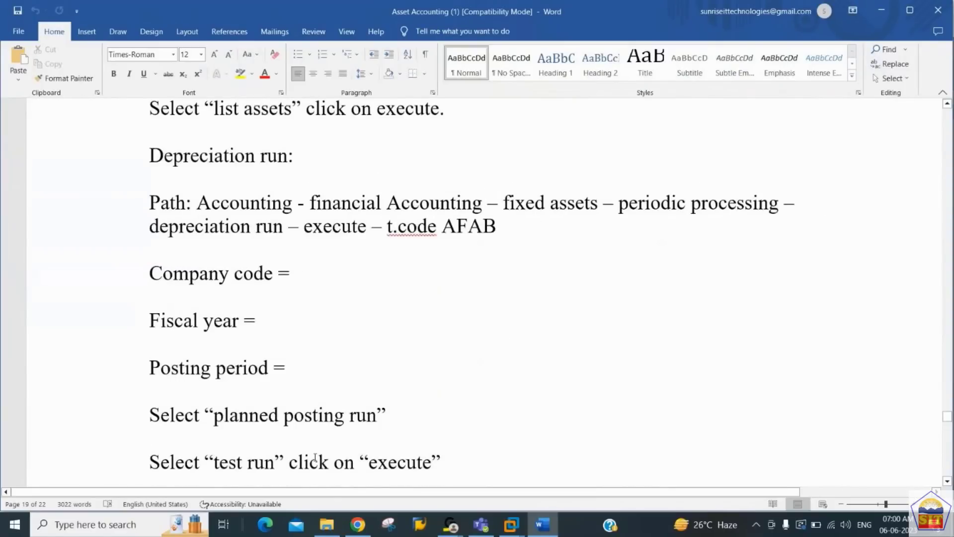
key("Down")
key("Down")
key("Down")
key("Down")
key("Down")
key("Down")
key("Down")
key("Down")
key("Down")
key("Down")
key("Down")
key("Down")
key("Down")
key("Down")
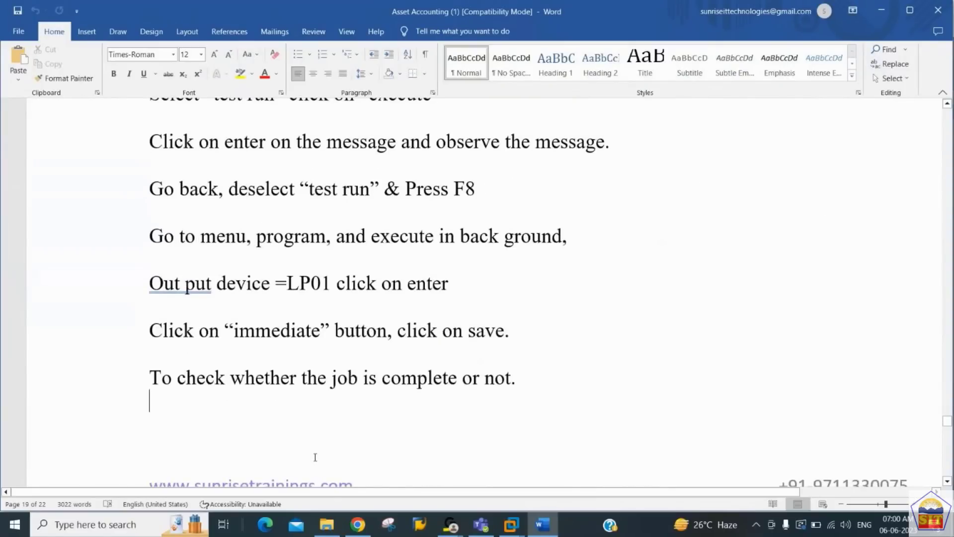
key("Down")
key("Down")
key("Down")
key("Down")
key("Down")
key("Down")
key("Down")
key("Down")
key("Down")
key("Down")
key("Down")
key("Down")
key("Down")
key("Down")
key("Down")
key("Down")
key("Down")
key("Down")
key("Down")
key("Down")
key("Down")
key("Down")
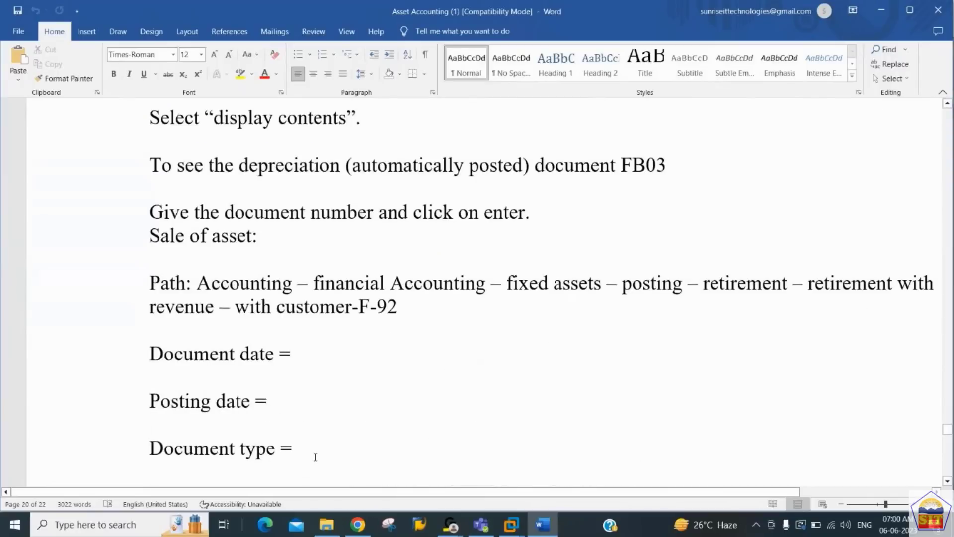
key("Down")
key("Down")
key("Down")
key("Down")
key("Down")
key("Down")
key("Down")
key("Down")
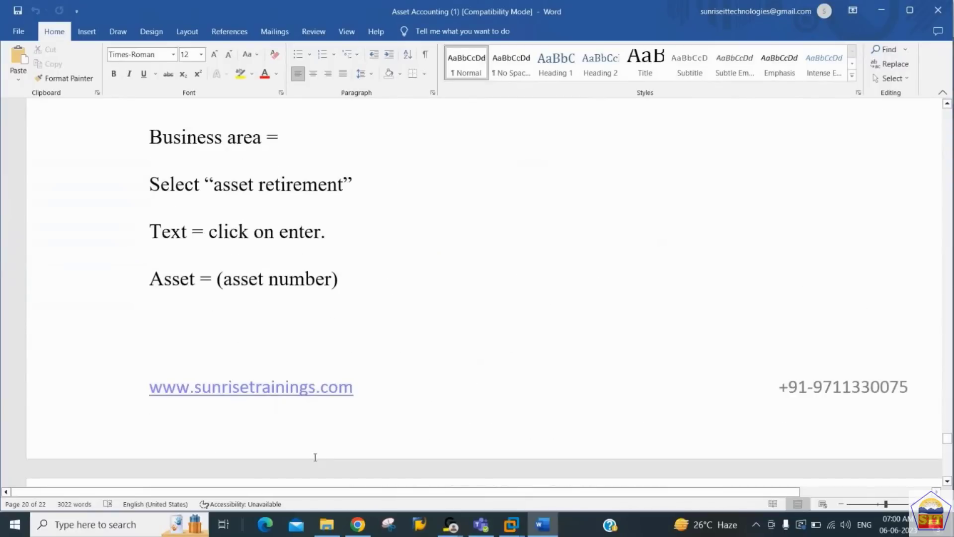
Read the rest of the Asset Accounting notes, from asset retirement and new asset entry through asset scrapping to settlement profile assignment and distribution
key("Down")
key("Down")
key("Down")
key("Down")
key("Down")
key("Down")
key("Down")
key("Down")
key("Down")
key("Down")
key("Down")
key("Down")
key("Down")
key("Down")
key("Down")
key("Down")
key("Down")
key("Down")
key("Down")
key("Down")
key("Down")
key("Down")
key("Down")
key("Down")
key("Down")
key("Down")
key("Down")
key("Down")
key("Down")
key("Down")
key("Down")
key("Down")
key("Down")
key("Down")
key("Down")
key("Down")
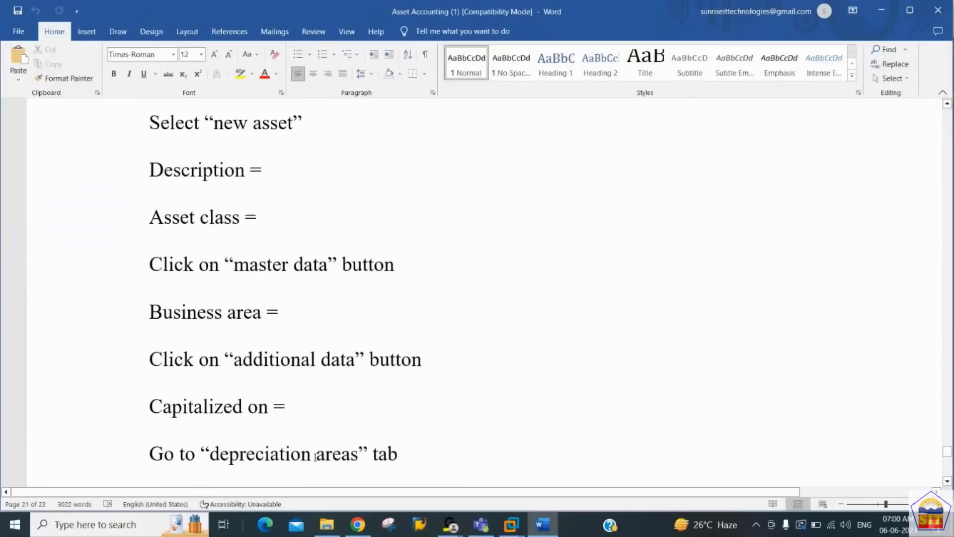
key("Down")
key("Down")
key("Down")
key("Down")
key("Down")
key("Down")
key("Down")
key("Down")
key("Down")
key("Down")
key("Down")
key("Down")
key("Down")
key("Down")
key("Down")
key("Down")
key("Down")
key("Down")
key("Down")
key("Down")
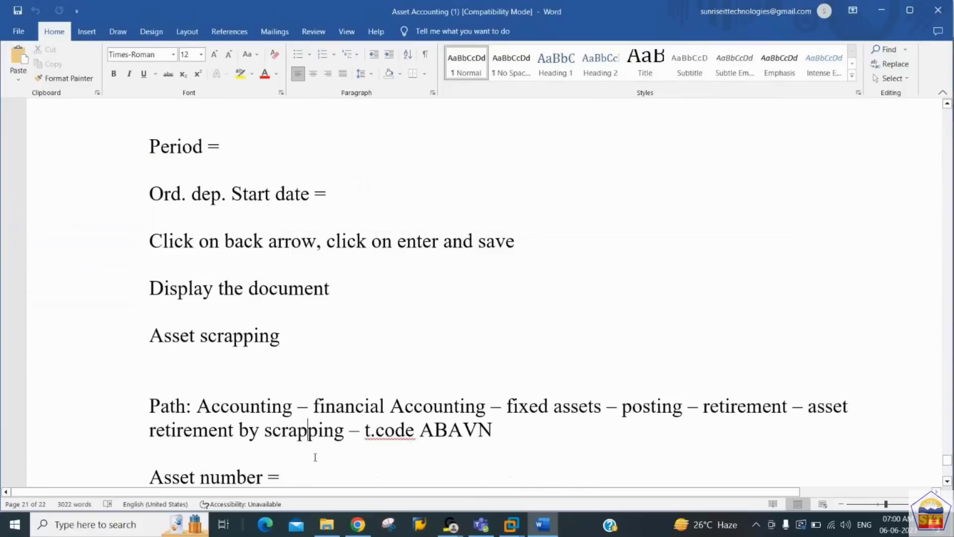
key("Down")
key("Down")
key("Down")
key("Down")
key("Down")
key("Down")
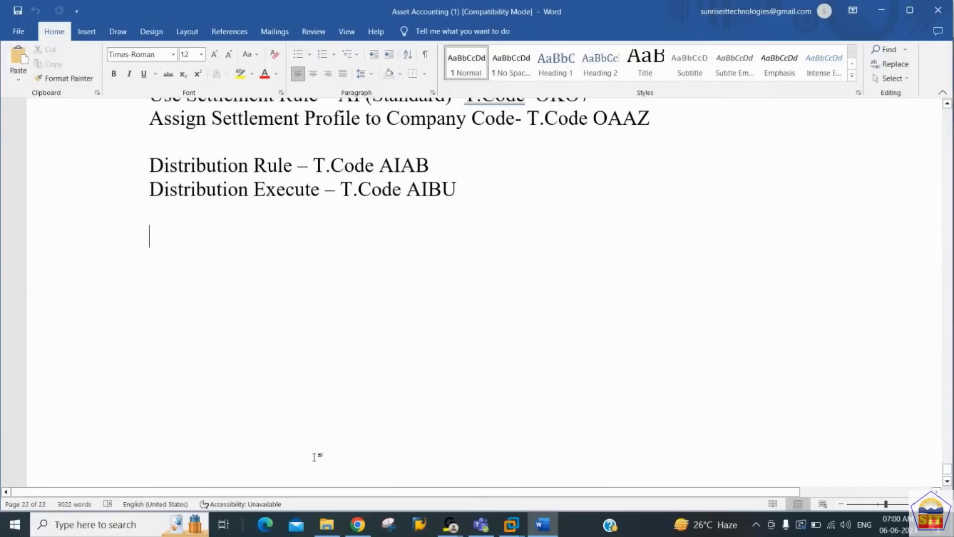
Go back up from the end of the notes to review the asset scrapping section and its retirement posting path
key("Up")
key("Up")
key("Up")
key("Up")
key("Up")
key("Up")
key("Up")
key("Up")
key("Up")
key("Up")
key("Up")
key("Up")
key("Up")
key("Up")
key("Up")
key("Up")
key("Up")
key("Up")
key("Up")
key("Up")
key("Up")
key("Up")
key("Up")
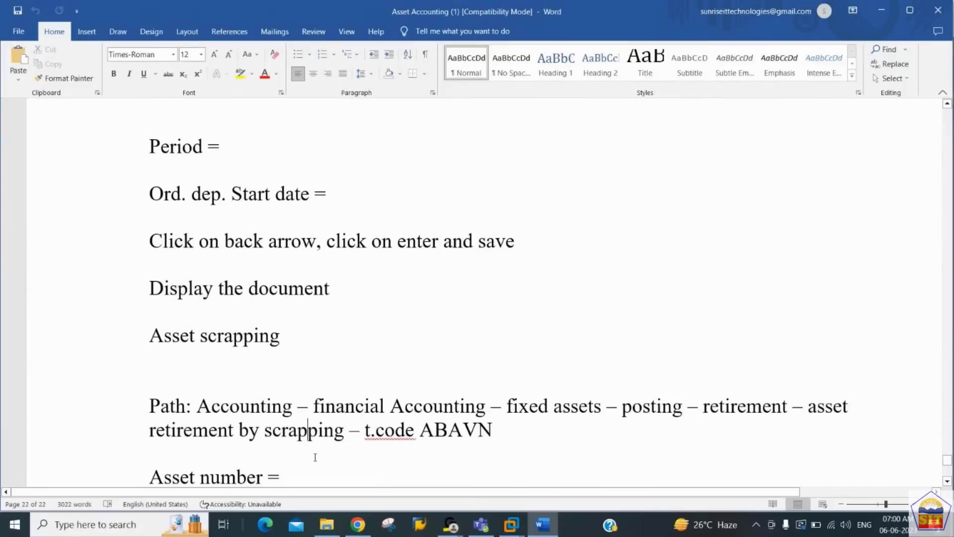